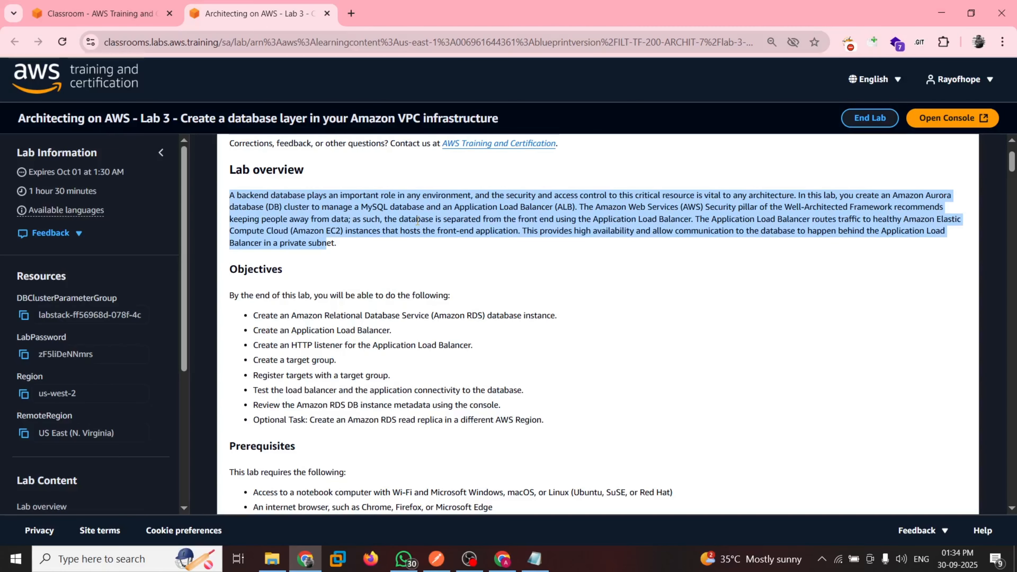
Read the lab's objectives and prerequisites, highlighting the list of prerequisites
scroll(341, 325, "down", 1)
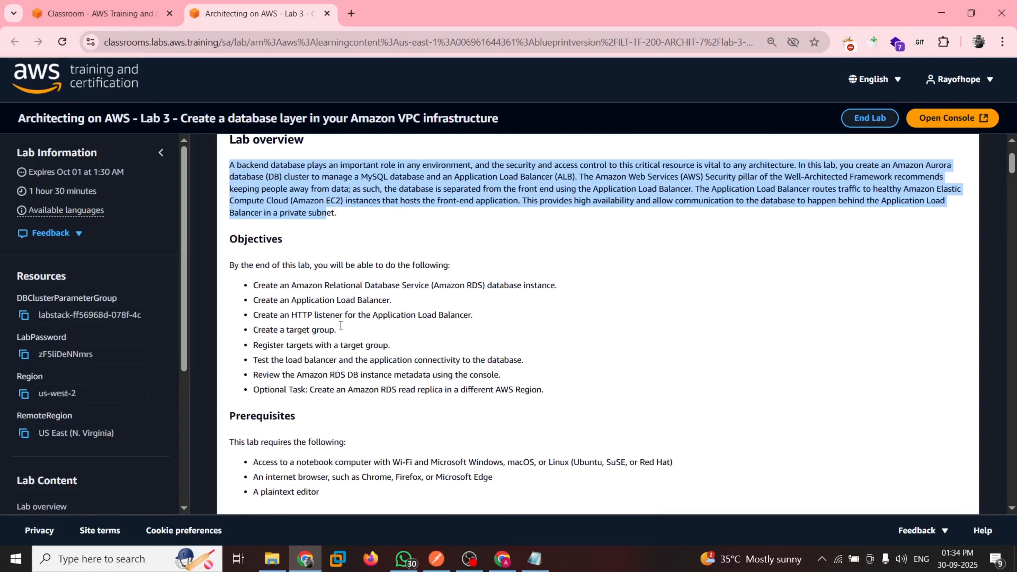
scroll(340, 325, "down", 1)
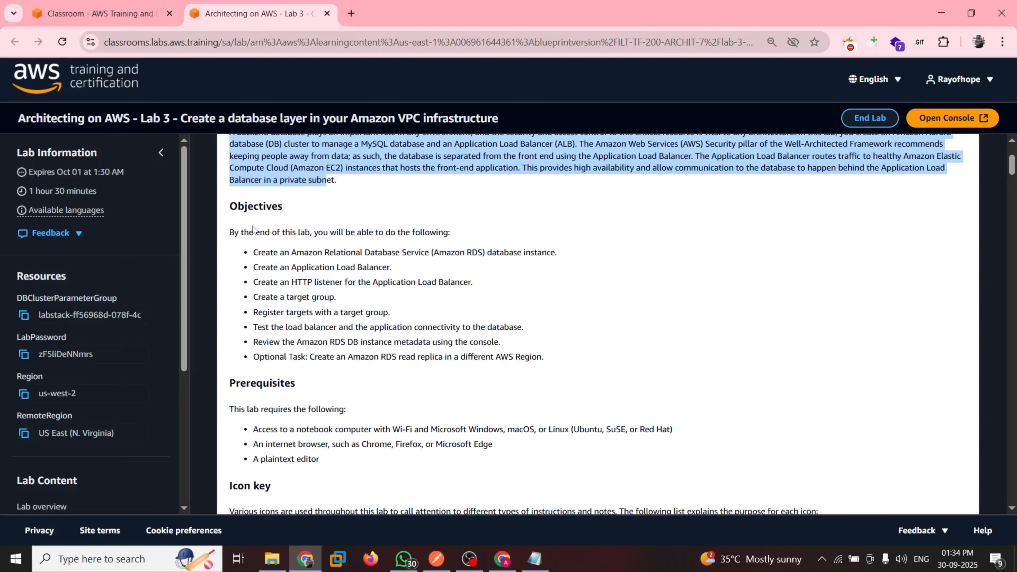
scroll(263, 269, "down", 1)
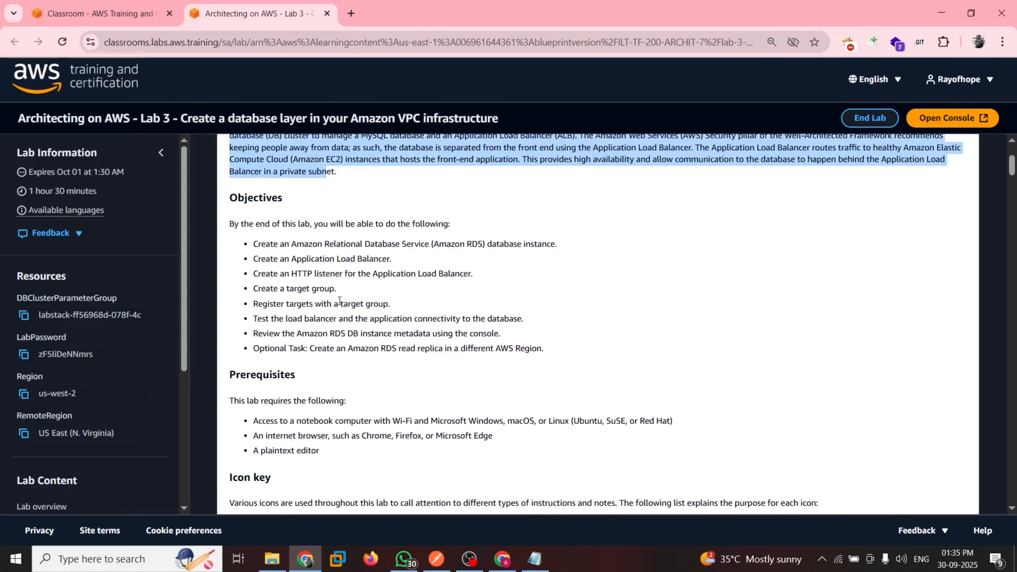
scroll(292, 308, "down", 1)
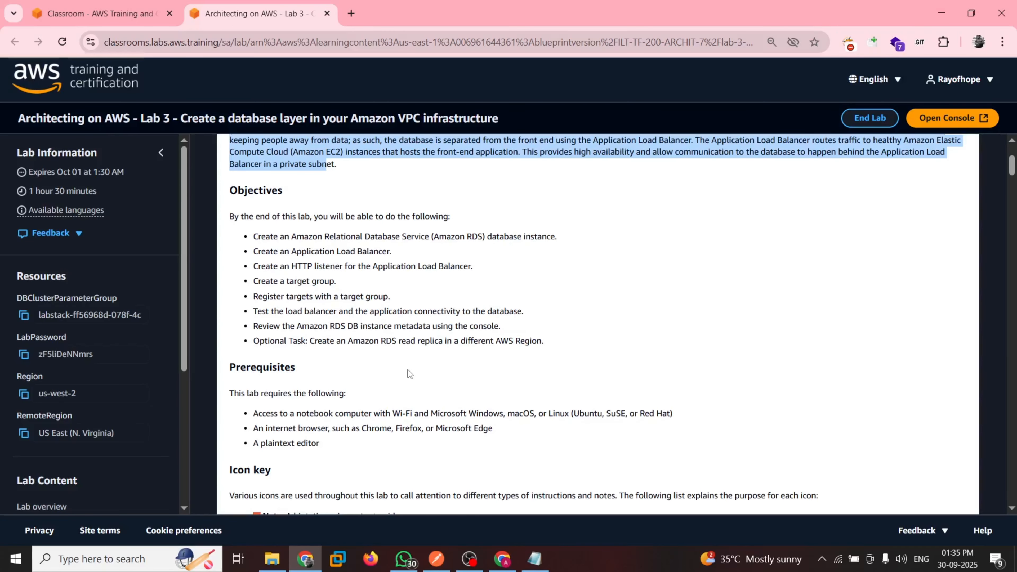
scroll(407, 369, "down", 1)
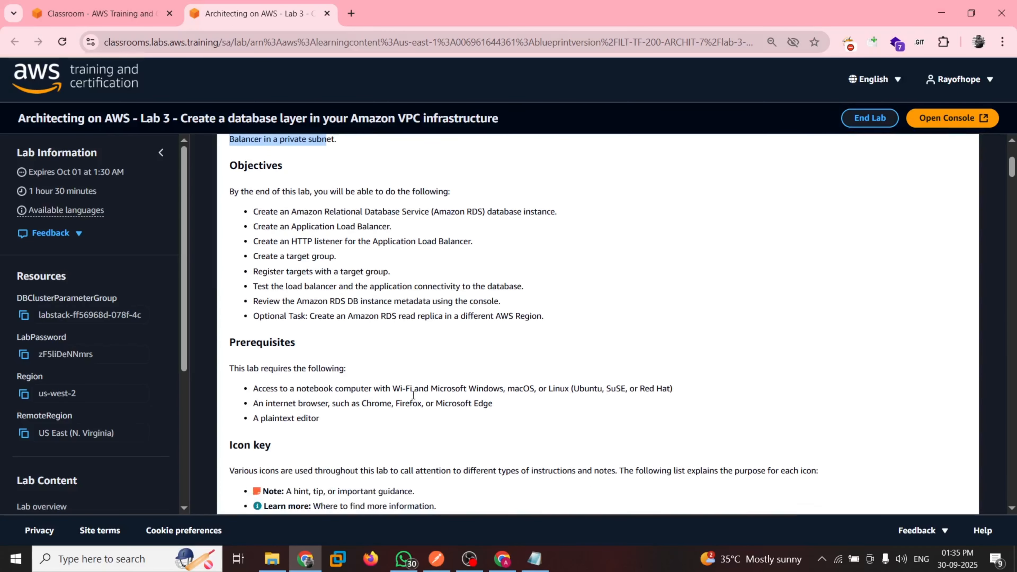
scroll(287, 383, "down", 1)
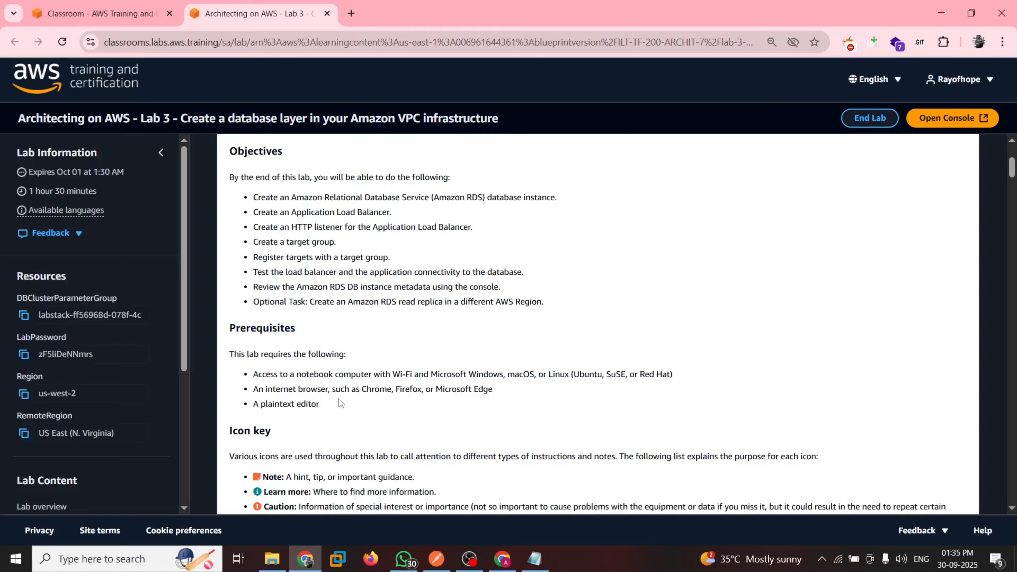
left_click_drag(334, 403, 267, 356)
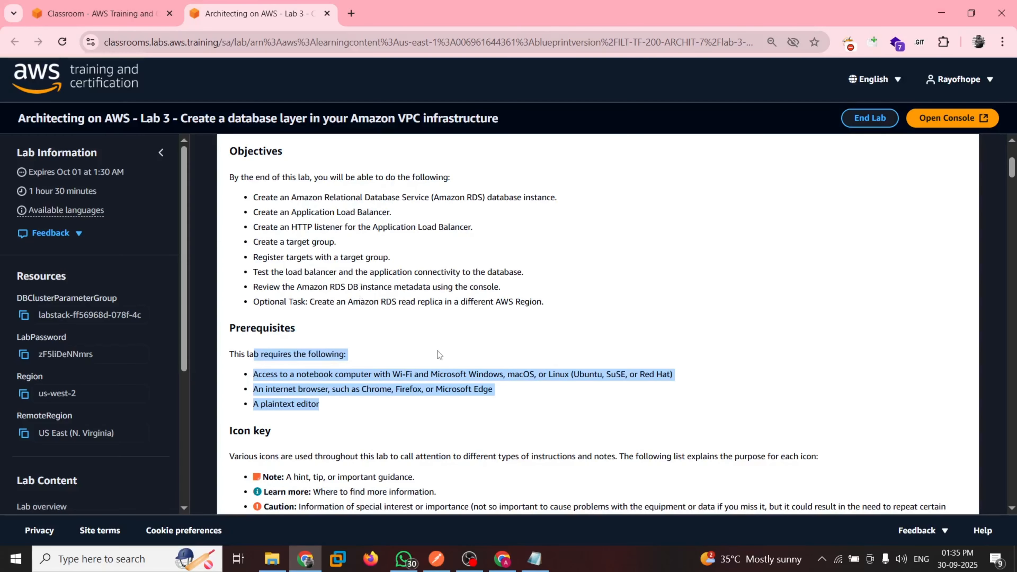
Review the Amazon RDS notes in Notepad, highlighting the service name "Amazon RDS (Relational Database Service)", and return to the lab guide
left_click(534, 558)
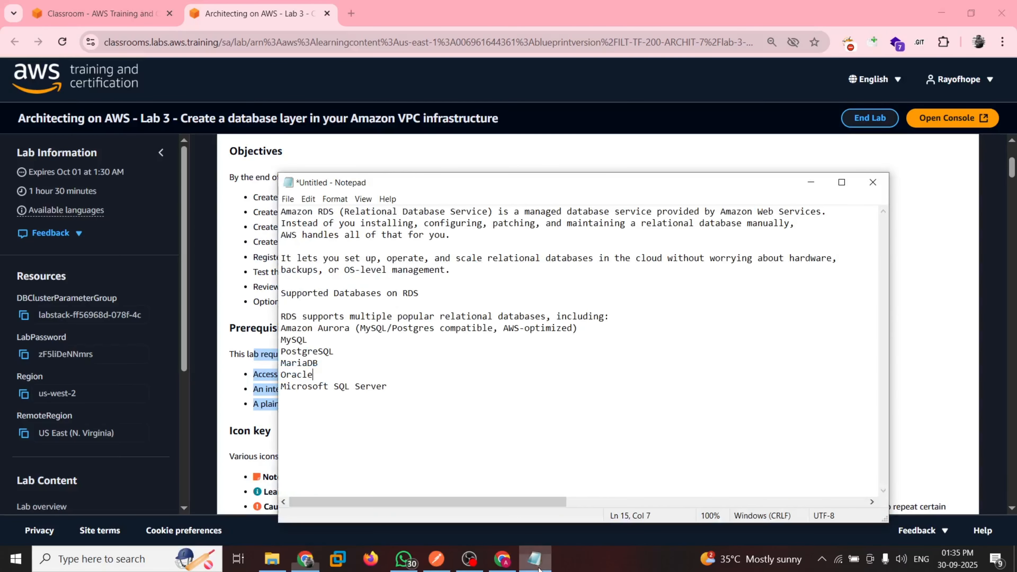
left_click(548, 152)
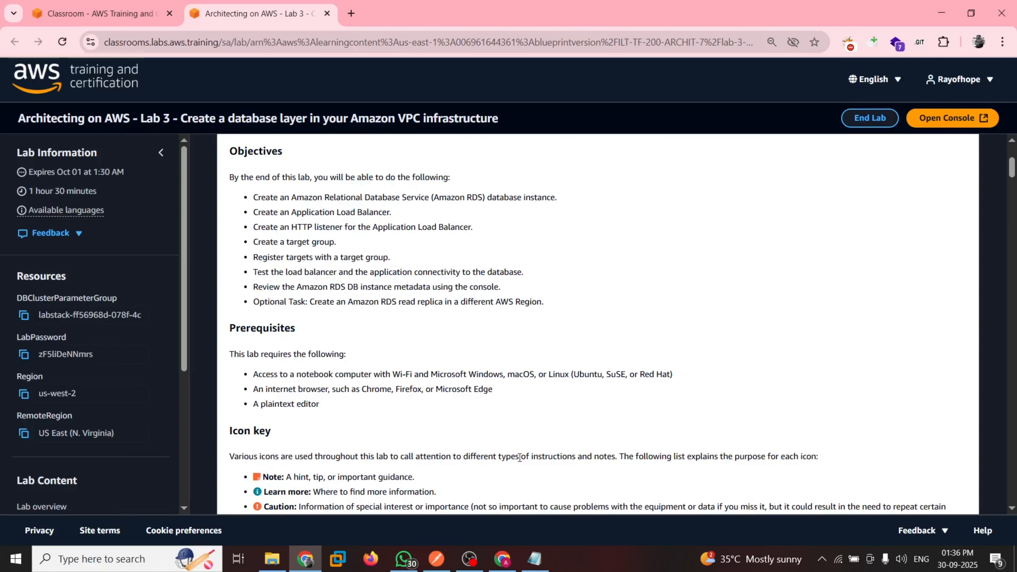
left_click(538, 556)
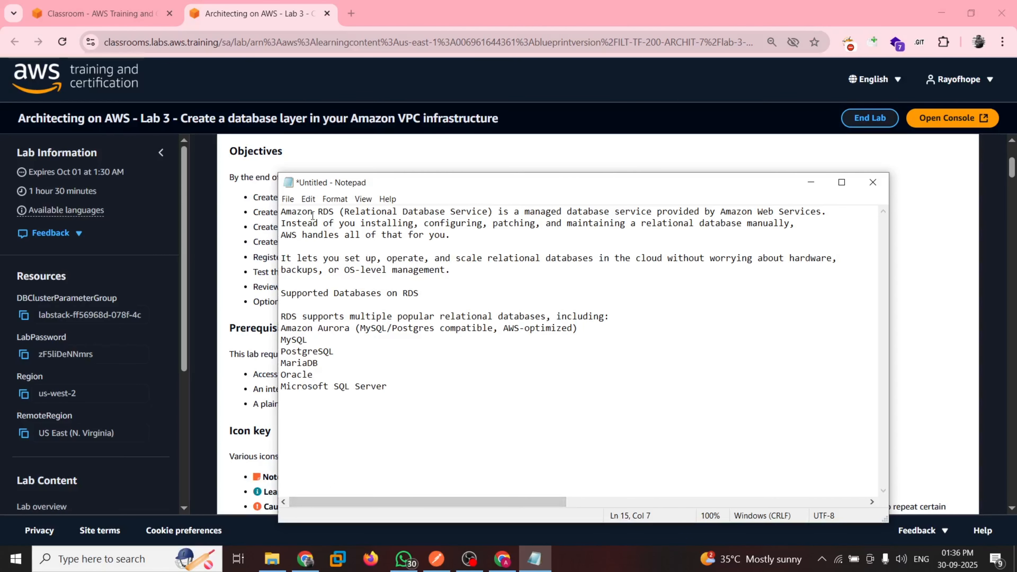
left_click_drag(284, 210, 497, 212)
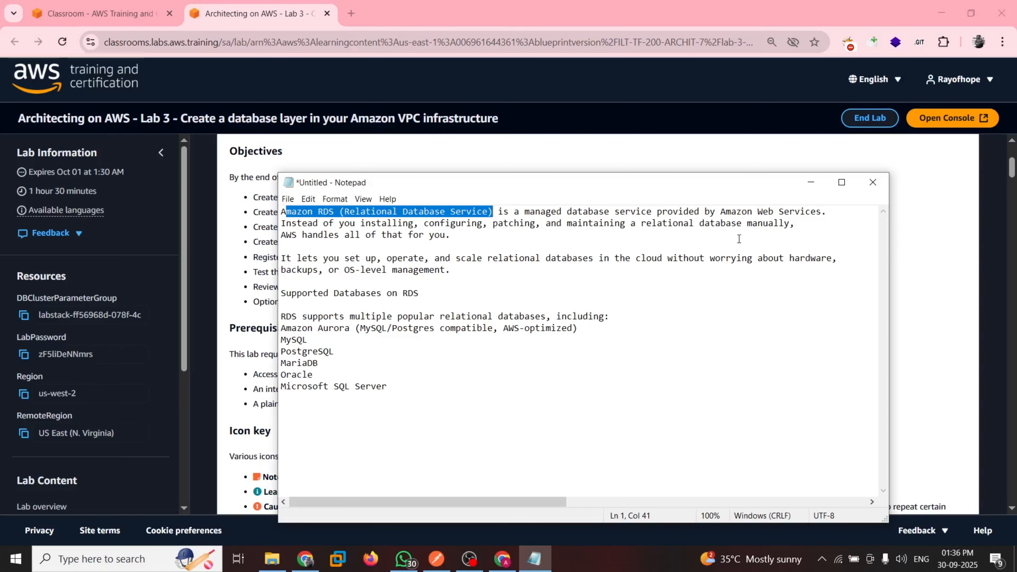
left_click(265, 225)
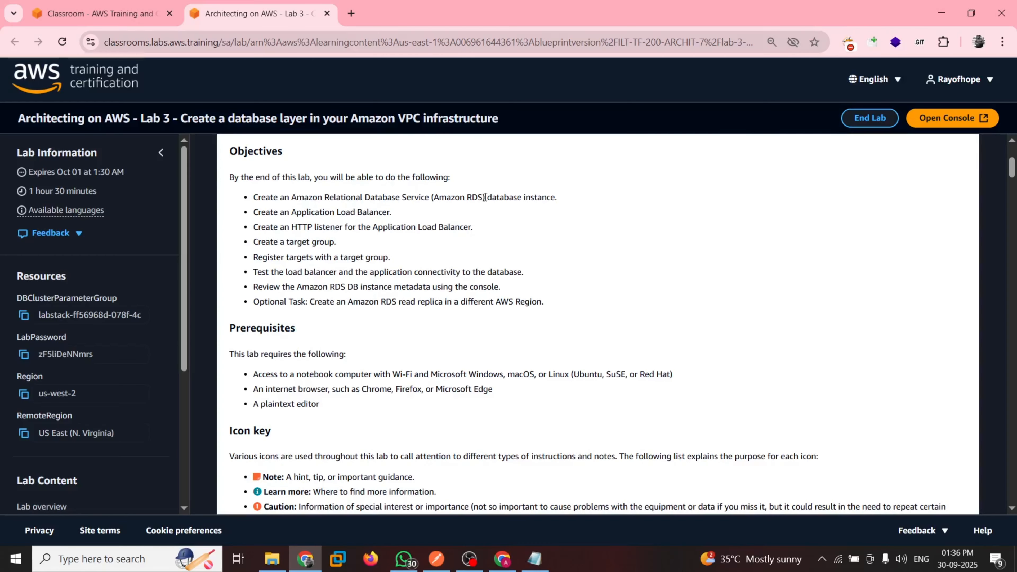
Highlight Amazon Relational Database Service in the lab's first objective and compare it with the RDS notes in Notepad
left_click_drag(485, 198, 291, 201)
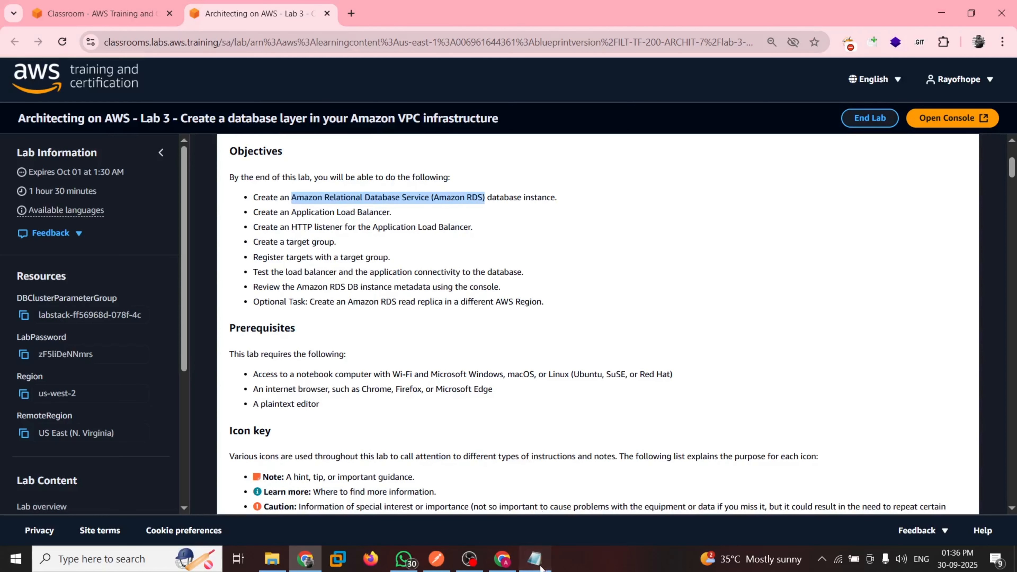
left_click(534, 558)
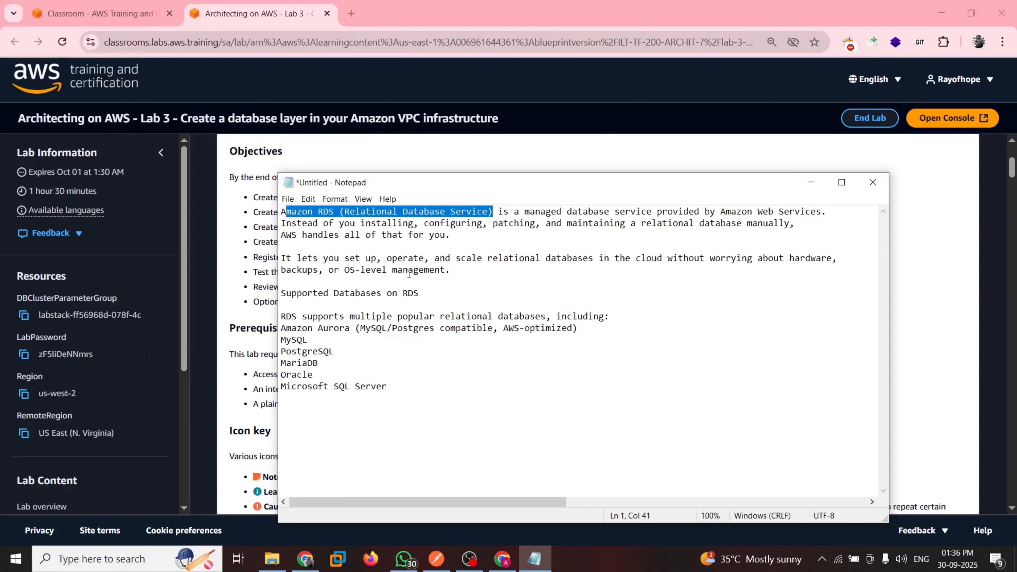
left_click(256, 282)
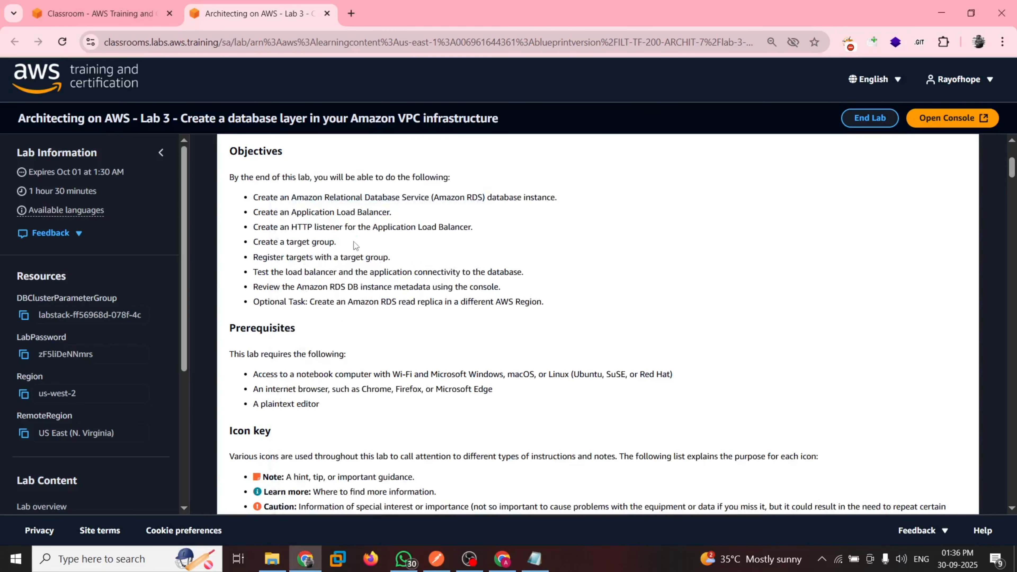
double_click(302, 197)
left_click_drag(335, 200, 488, 195)
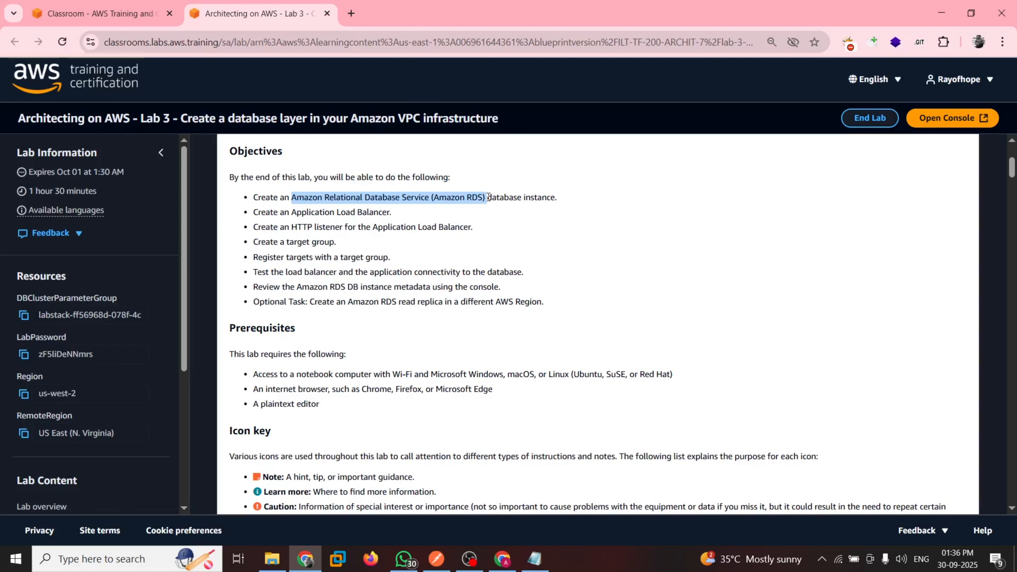
left_click(534, 558)
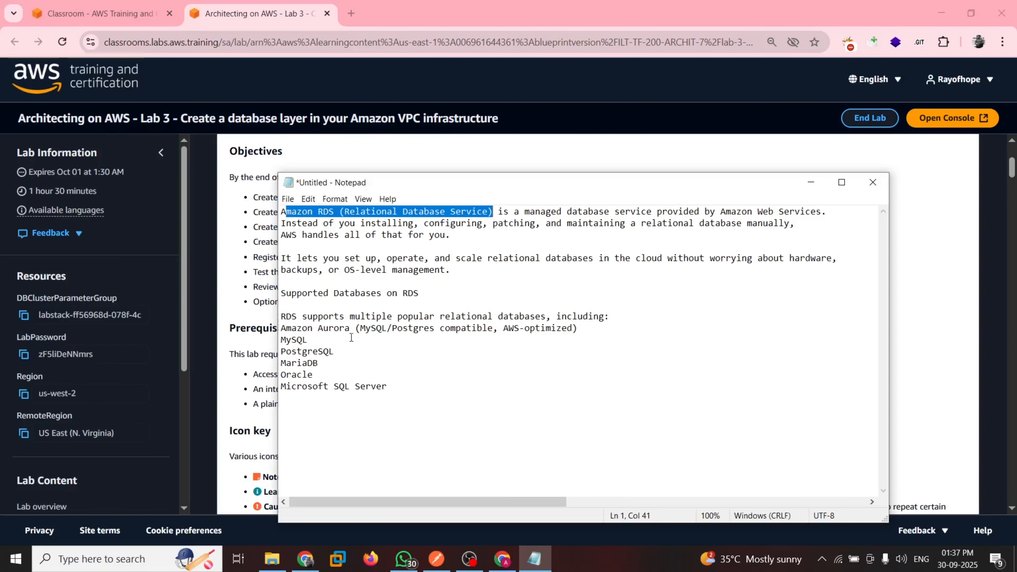
left_click(252, 275)
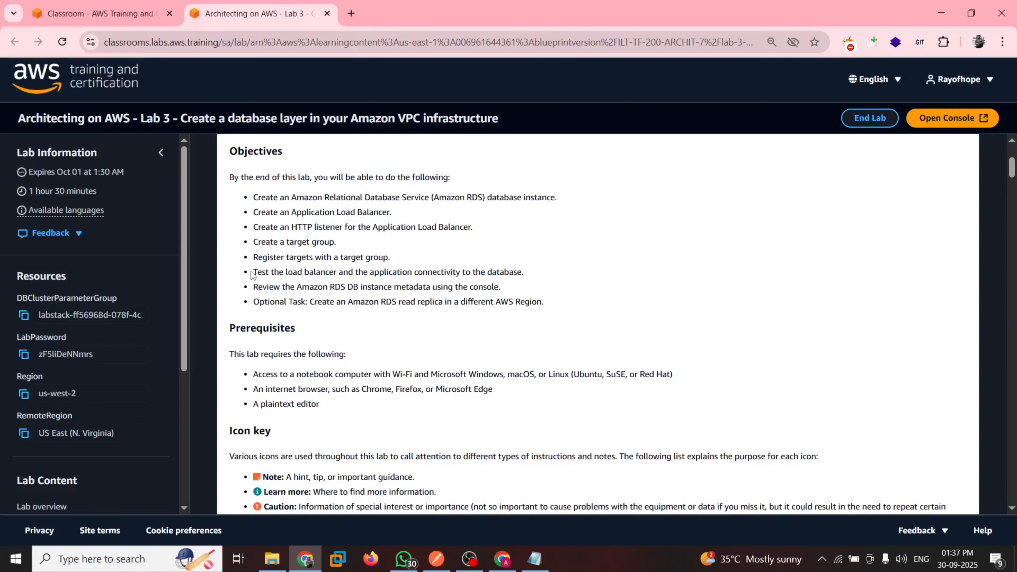
Launch the AWS console from the lab page and review the guide's scenario, lab environment and architecture diagram
left_click(955, 119)
left_click(269, 8)
scroll(333, 247, "down", 10)
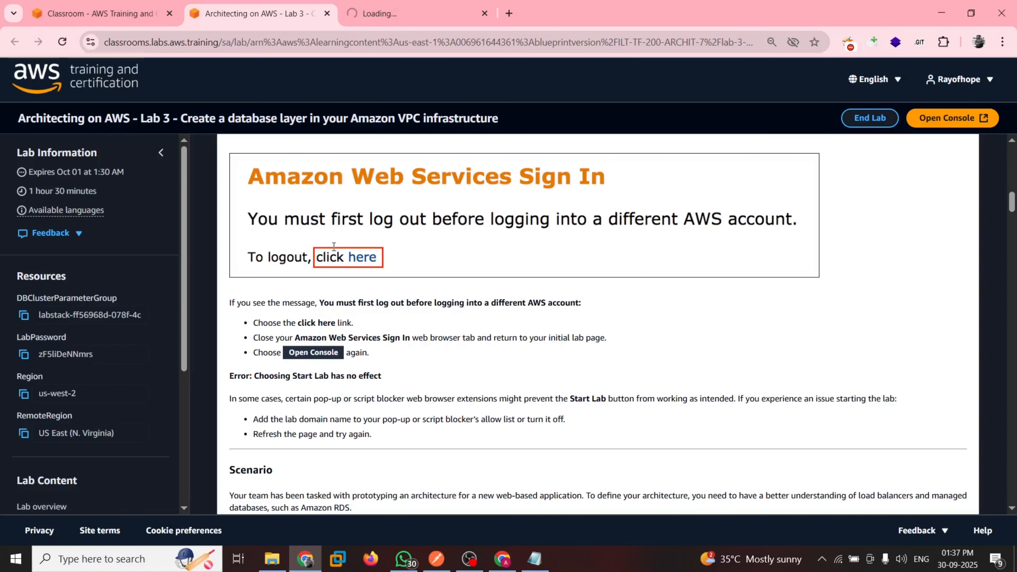
scroll(333, 246, "down", 3)
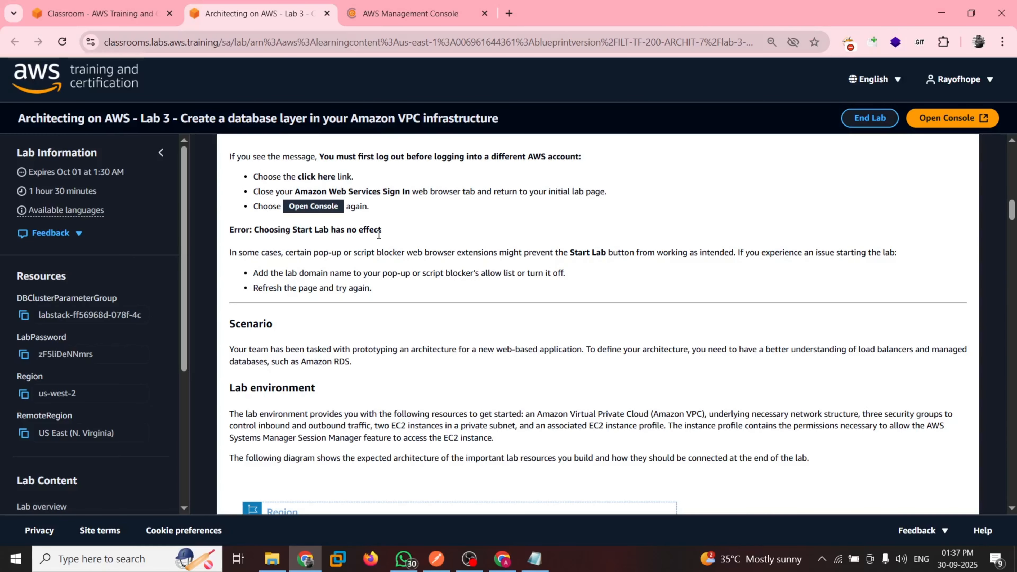
scroll(512, 268, "down", 5)
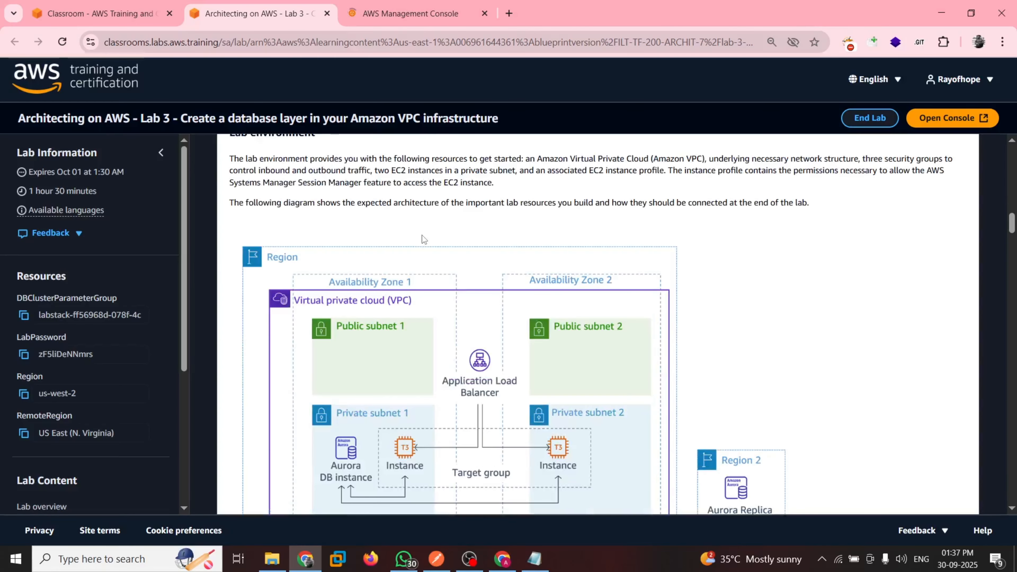
scroll(424, 239, "up", 1)
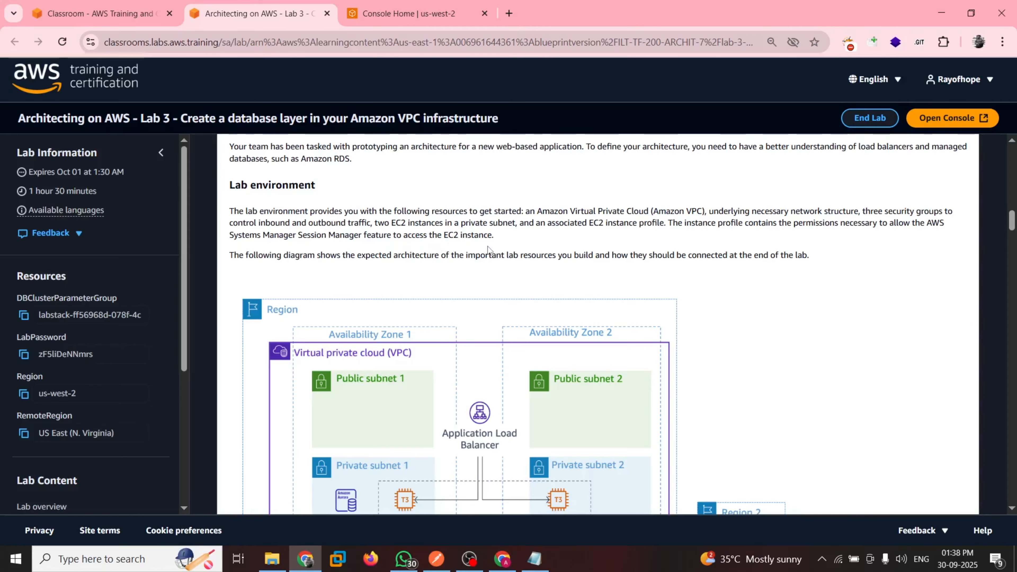
scroll(488, 250, "down", 7)
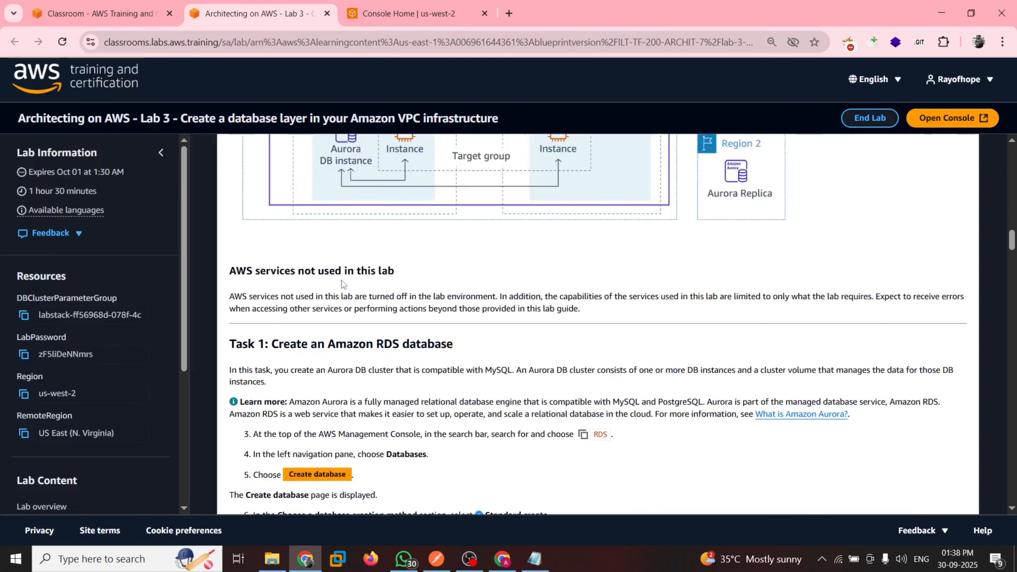
Read the start of Task 1 in the lab guide and open the Aurora and RDS service in the AWS console
key("ctrl+Tab")
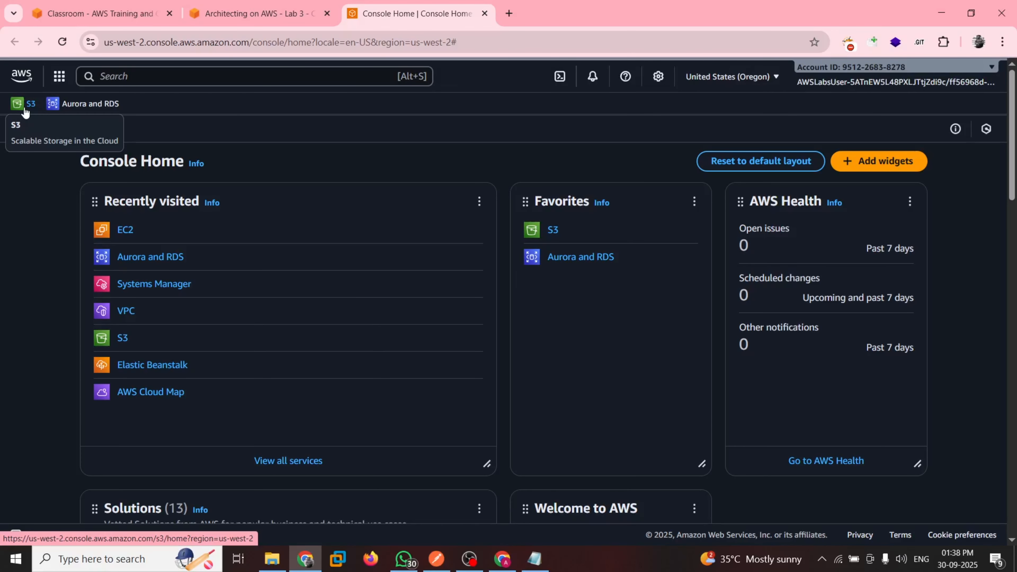
key("ctrl+shift+Tab")
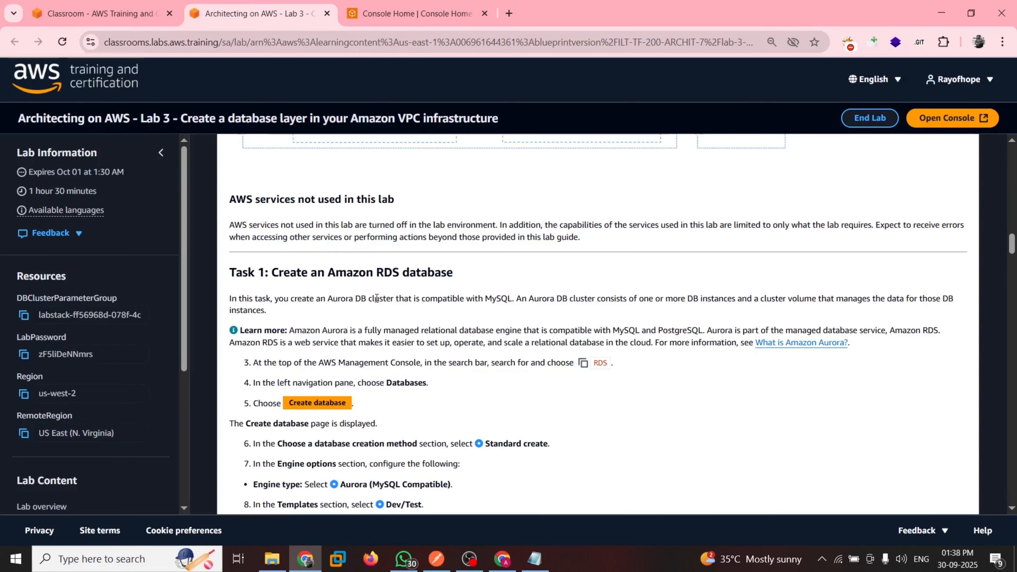
scroll(377, 298, "down", 2)
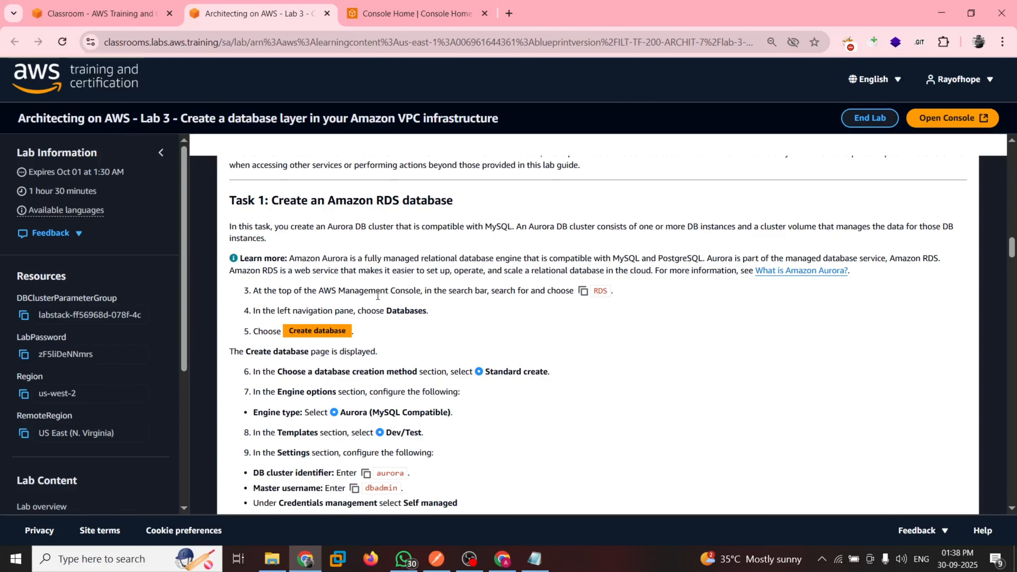
left_click(399, 6)
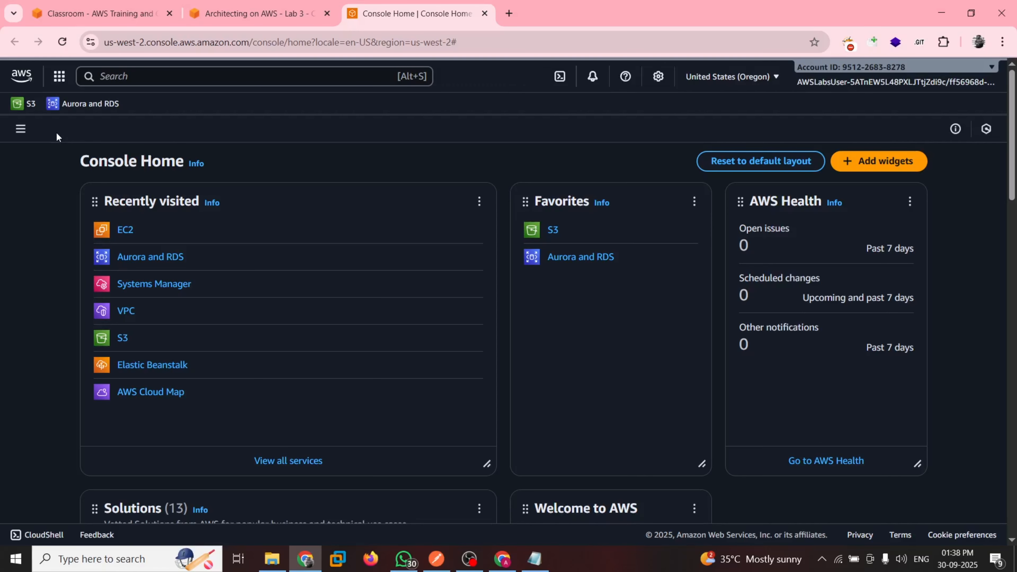
left_click(66, 105)
Follow Task 1 of the guide to open the Databases list in Aurora and RDS and start creating a database
key("ctrl+shift+Tab")
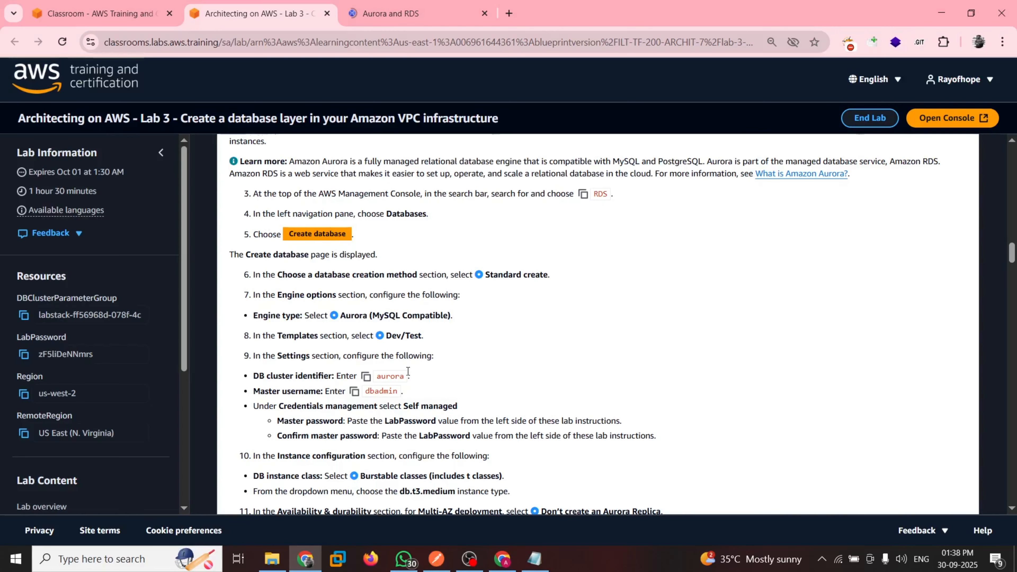
scroll(303, 216, "down", 1)
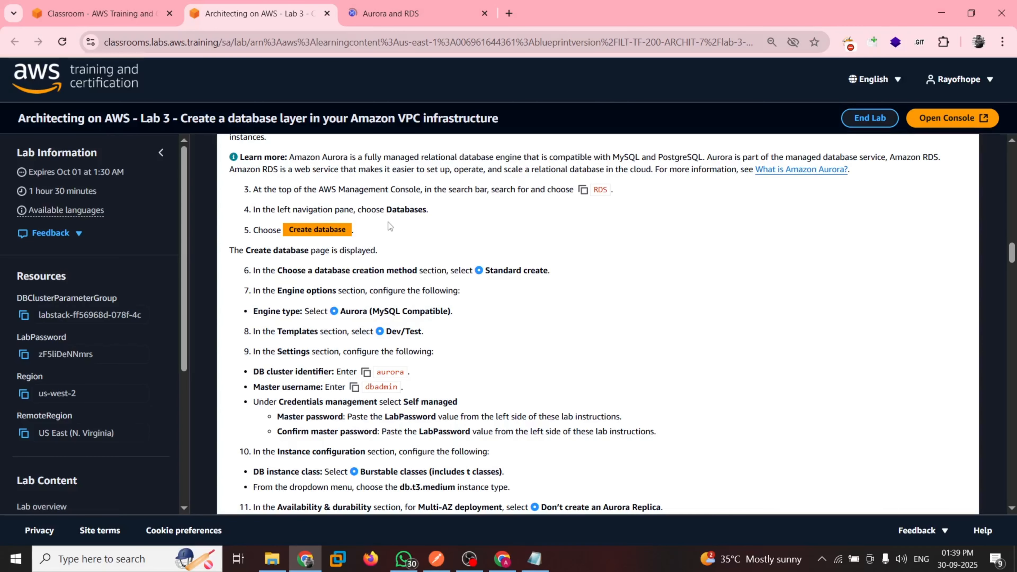
key("ctrl+Tab")
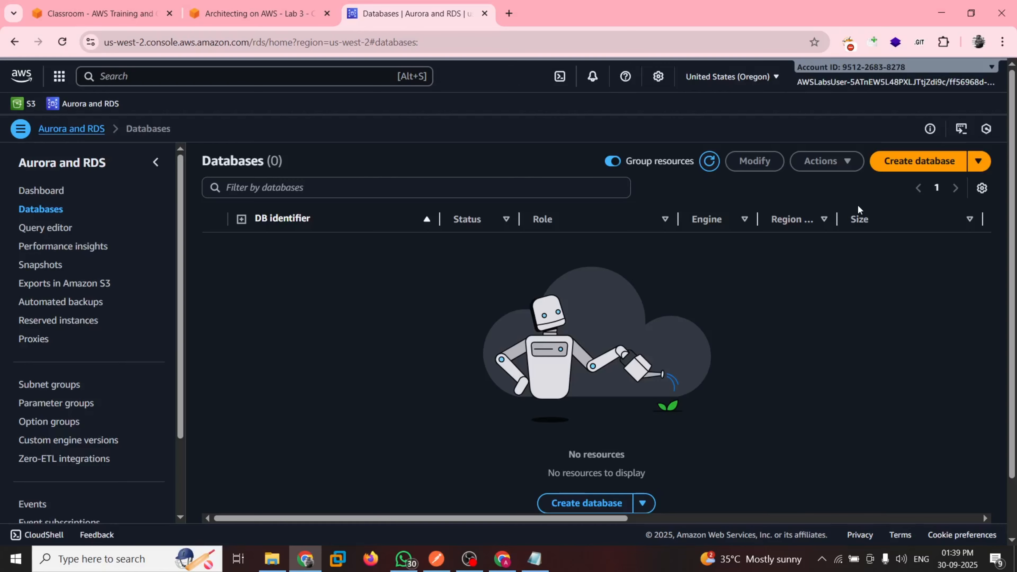
left_click(908, 173)
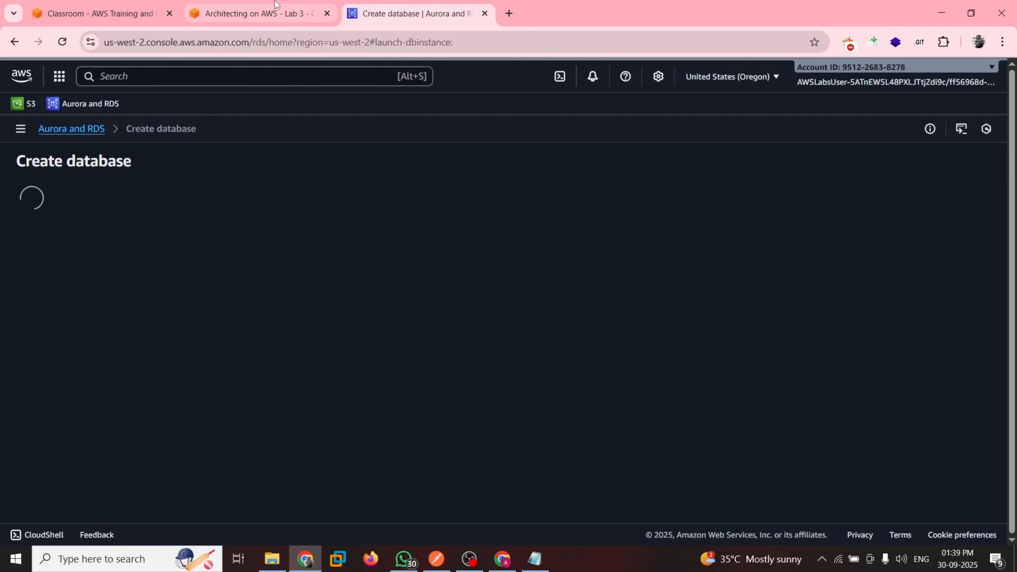
Follow guide steps 6 and 7 to keep Standard create and choose Aurora (MySQL Compatible) as the engine type
left_click(256, 13)
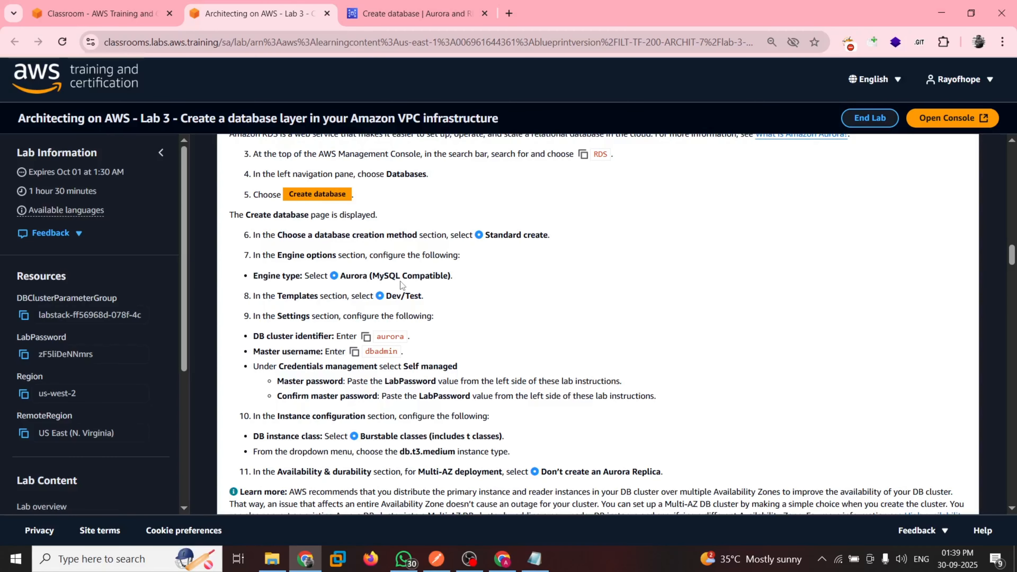
key("ctrl+Tab")
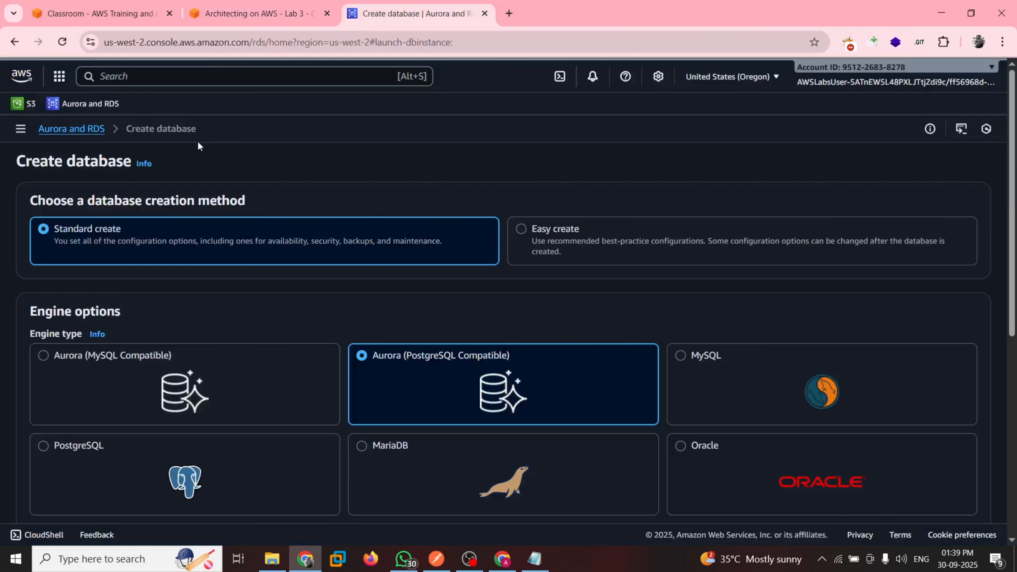
key("ctrl+shift+Tab")
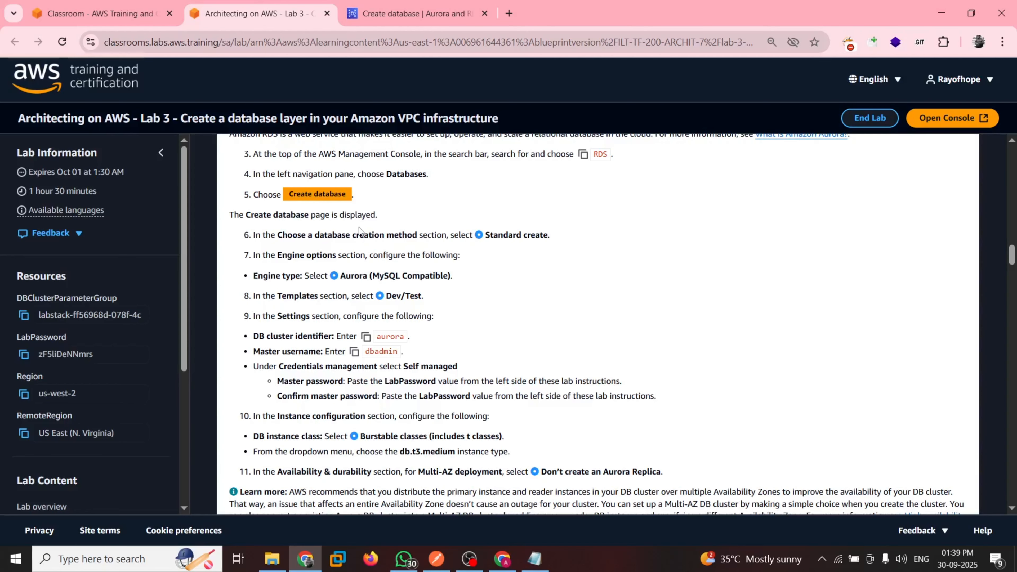
key("ctrl+Tab")
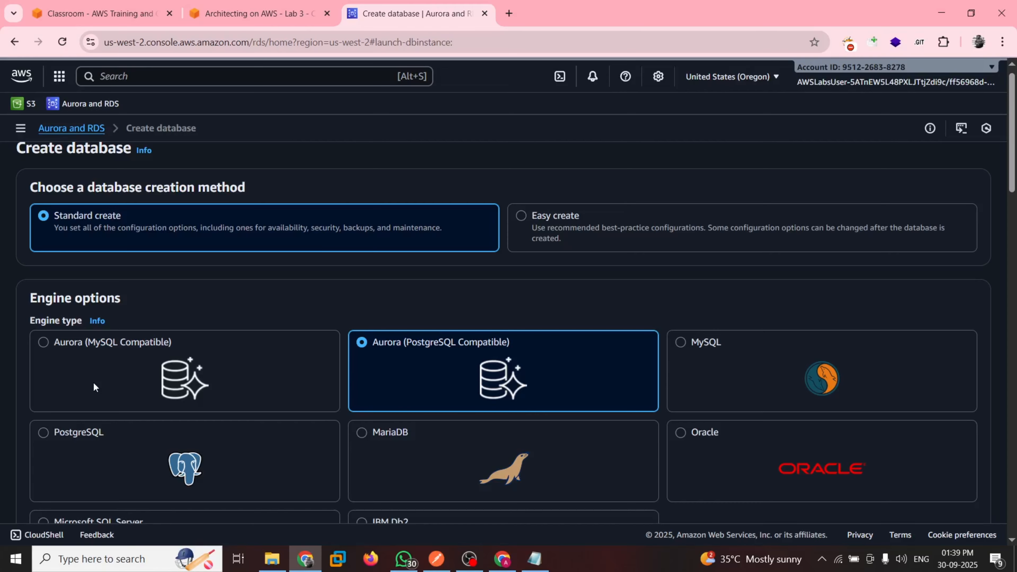
left_click(94, 382)
scroll(316, 369, "down", 2)
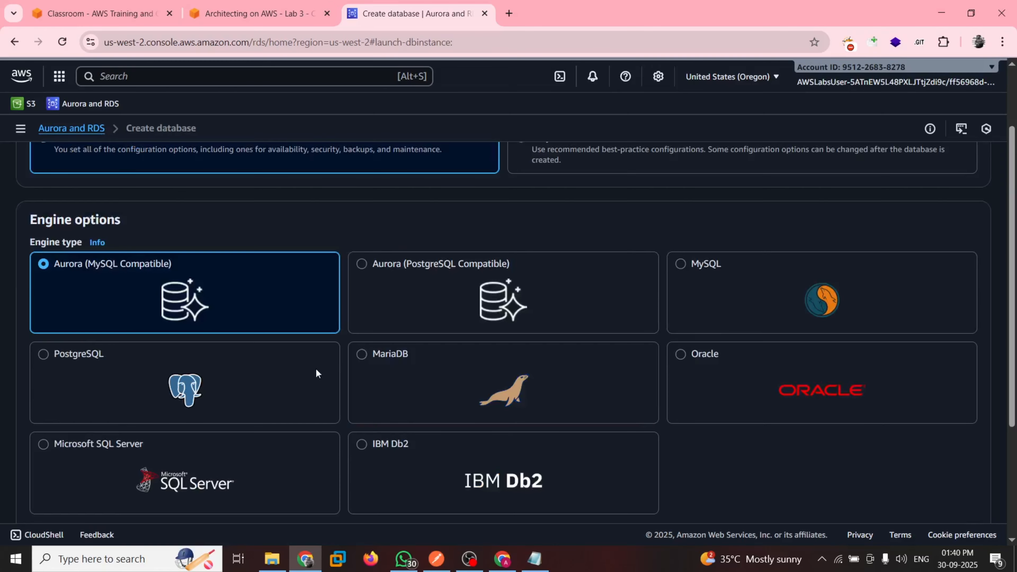
Choose the Dev/Test template and set the DB cluster identifier to aurora, as the lab guide specifies
key("ctrl+shift+Tab")
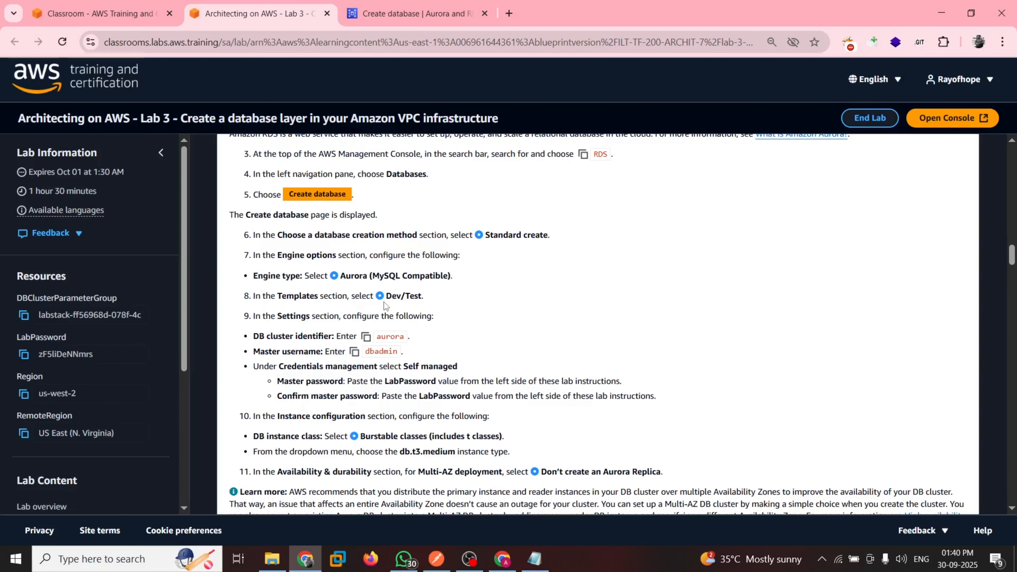
key("ctrl+Tab")
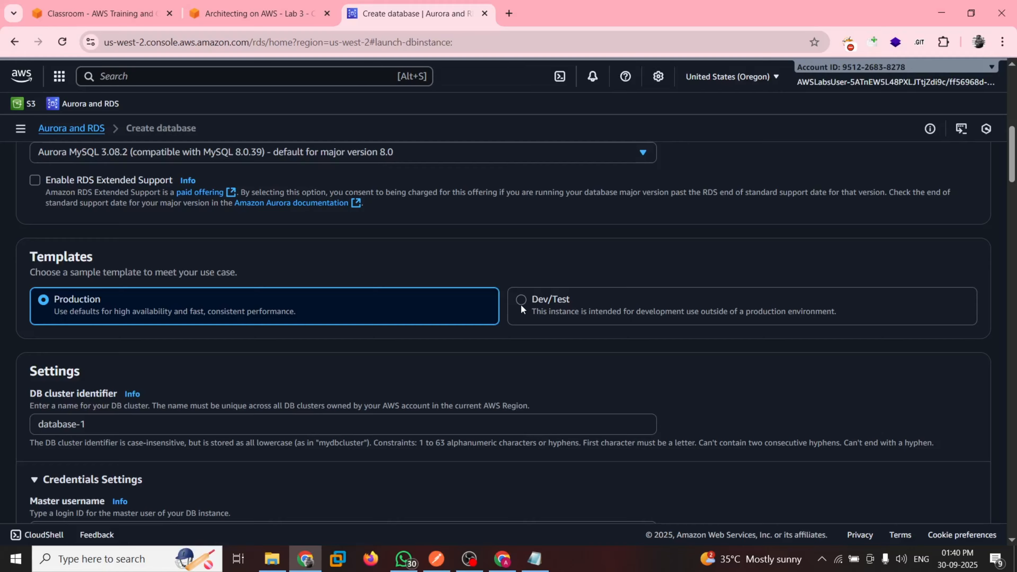
key("ctrl+shift+Tab")
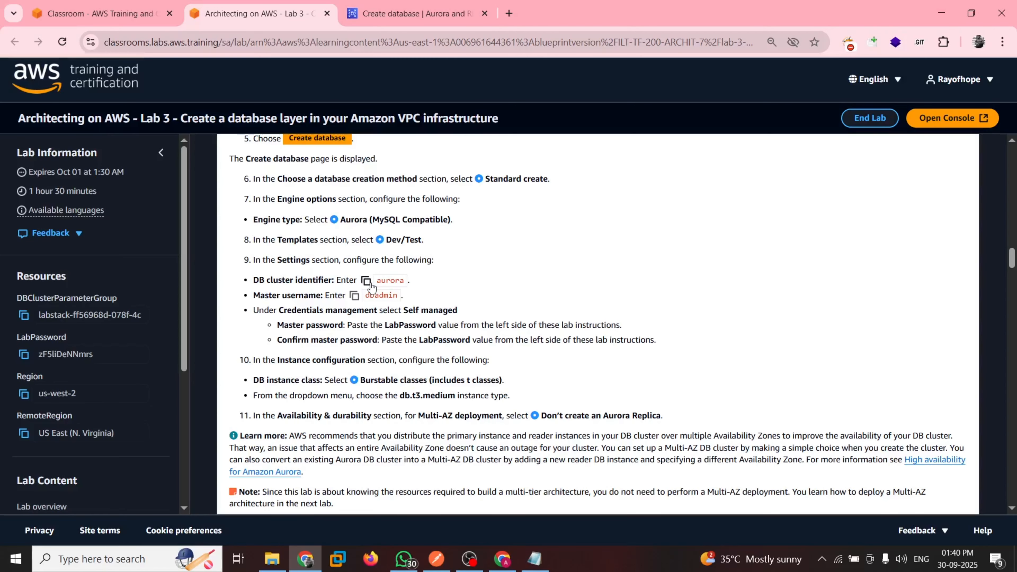
key("ctrl+Tab")
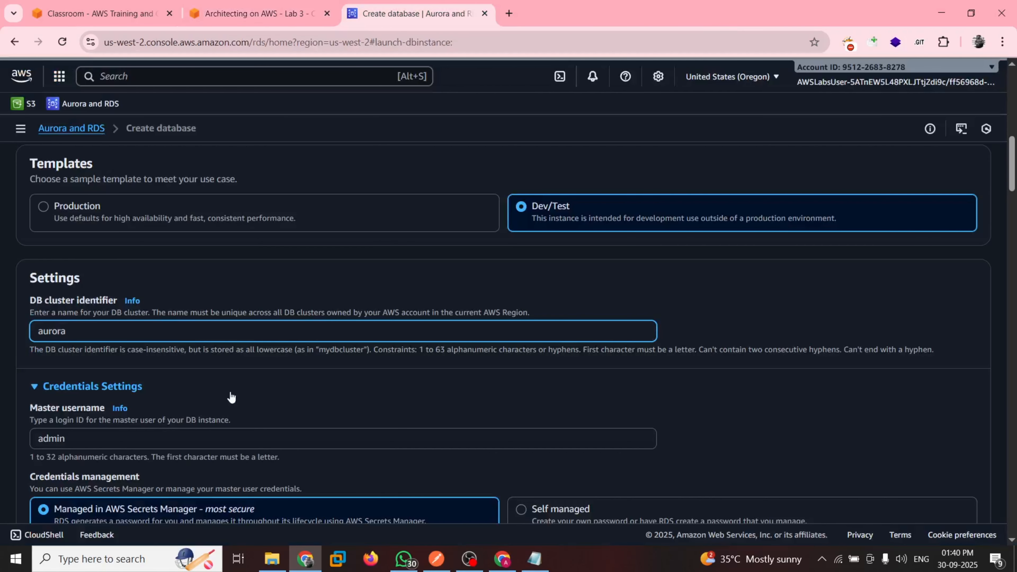
Copy the master username from the lab guide and set it to dbadmin in the credentials settings
key("ctrl+shift+Tab")
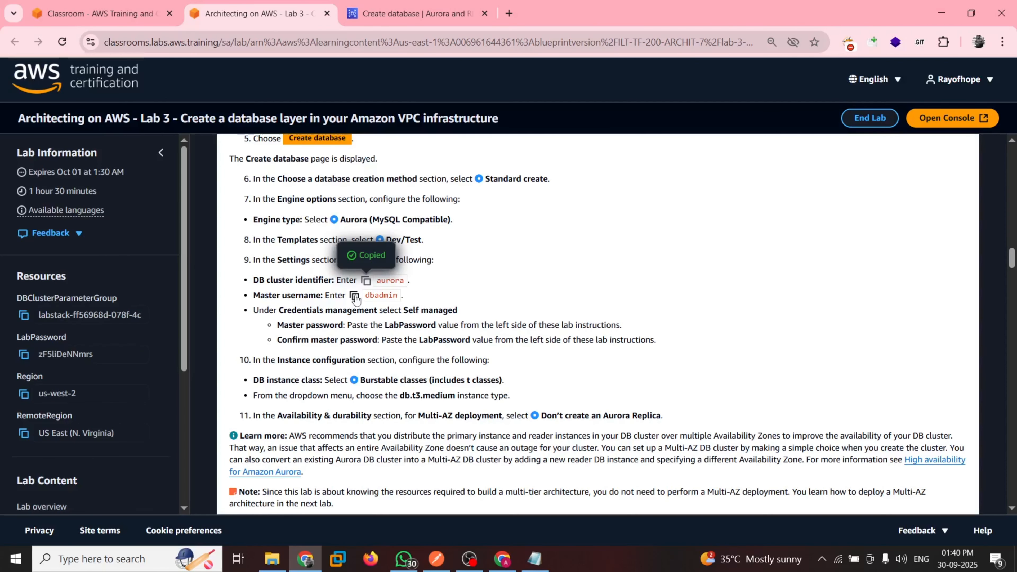
left_click(354, 295)
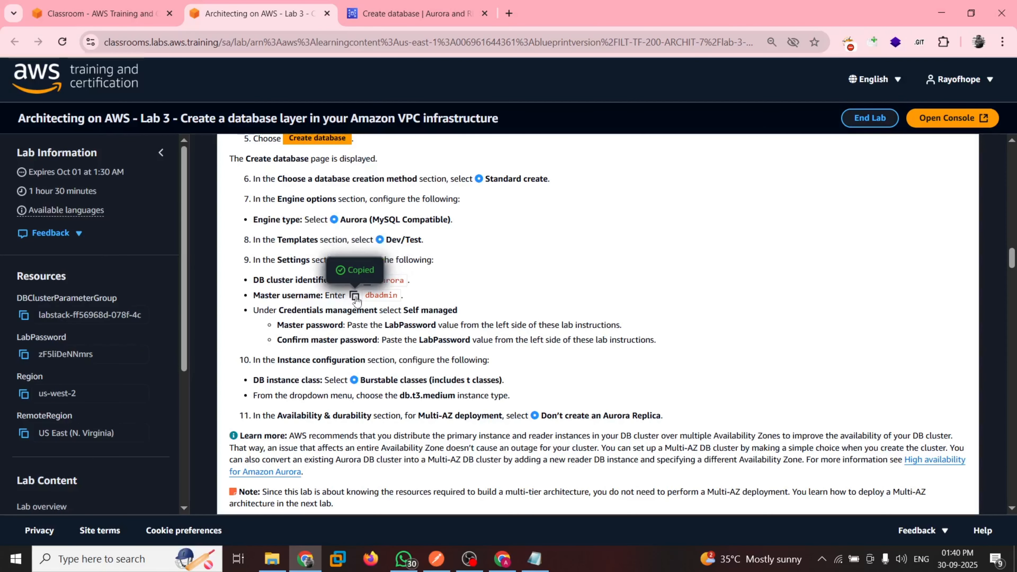
left_click(409, 17)
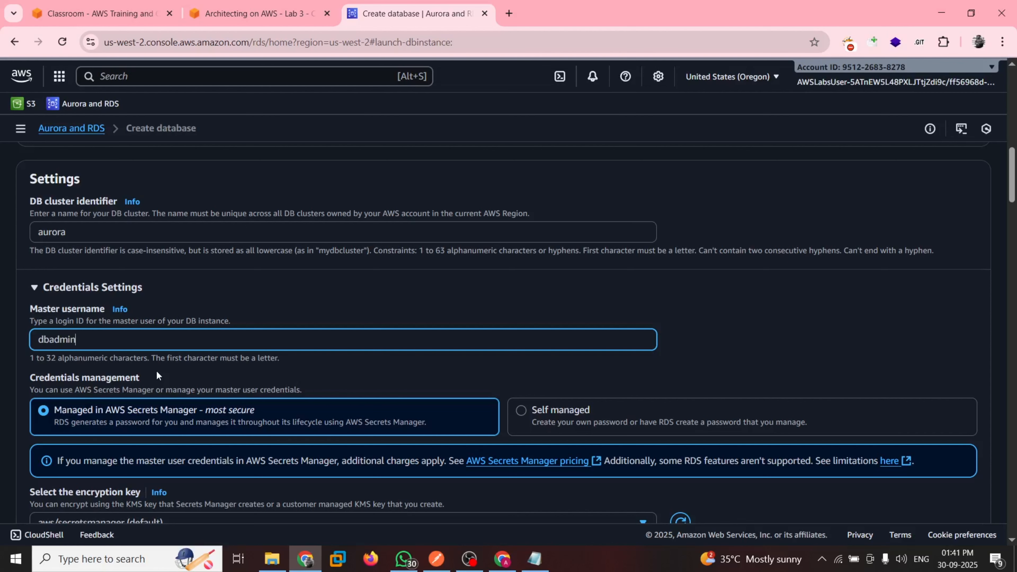
left_click(156, 374)
scroll(119, 311, "down", 2)
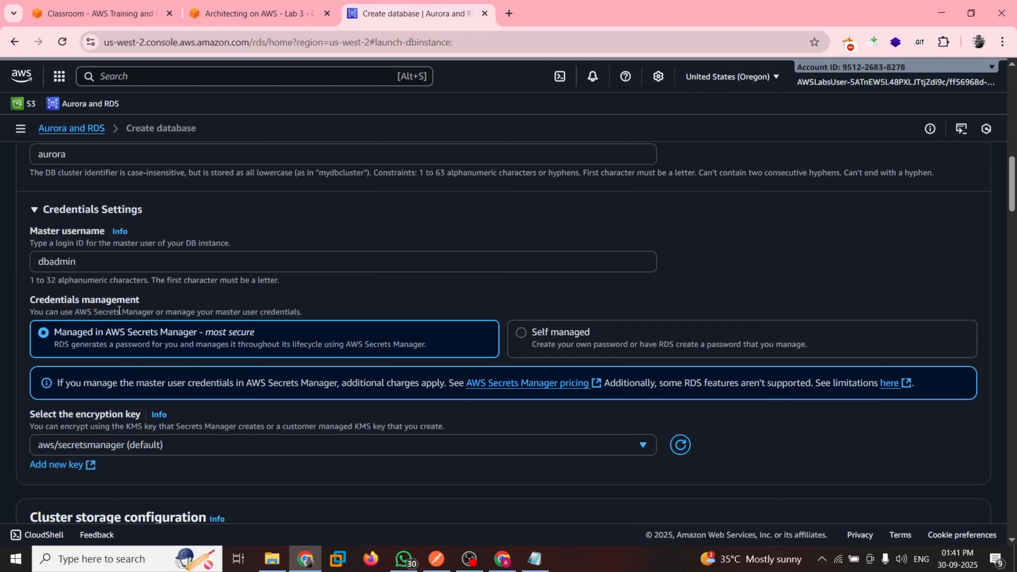
Switch credentials management to Self managed and paste the LabPassword from the lab page as the master password and its confirmation
left_click(260, 14)
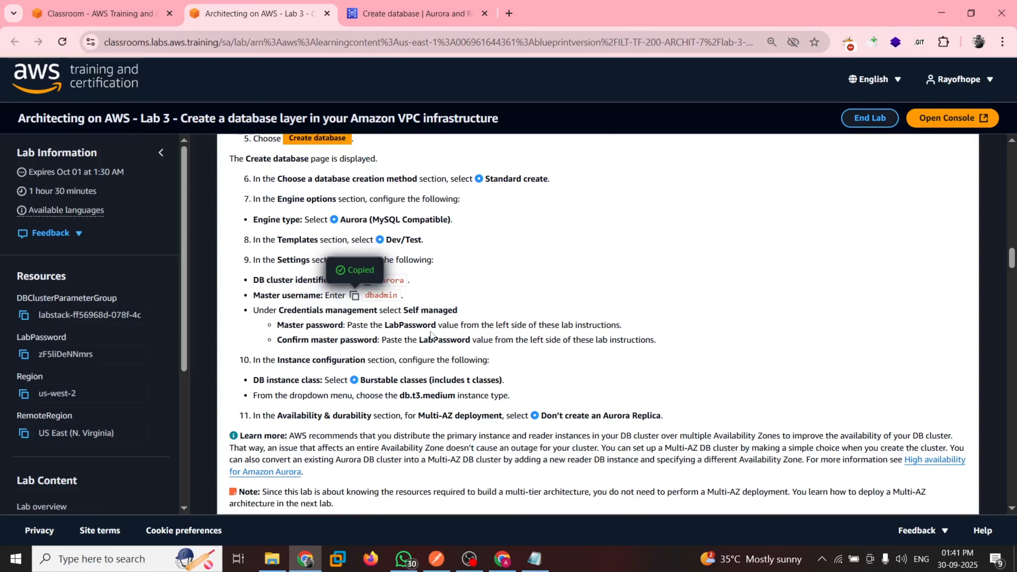
key("ctrl+Tab")
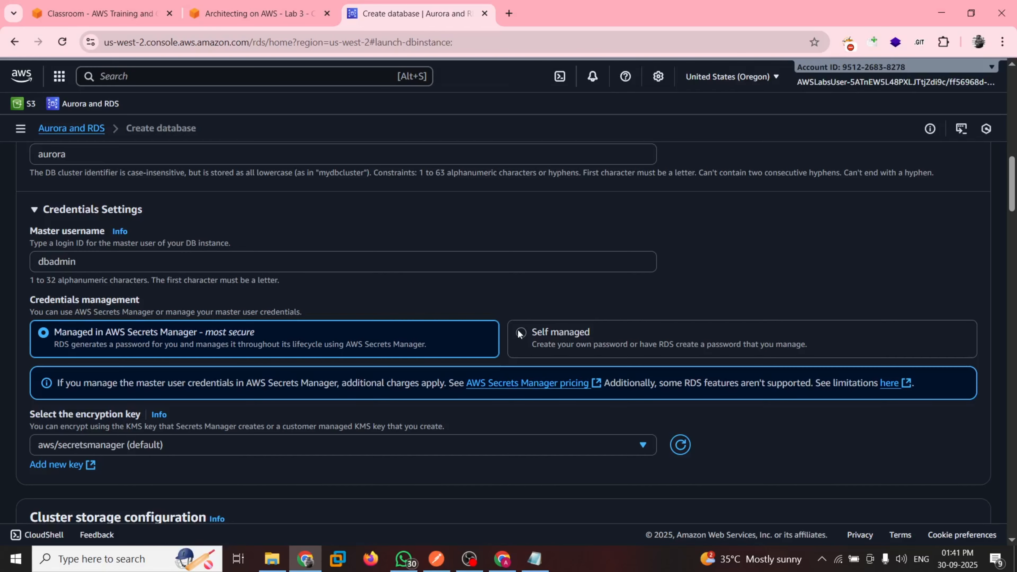
key("ctrl+shift+Tab")
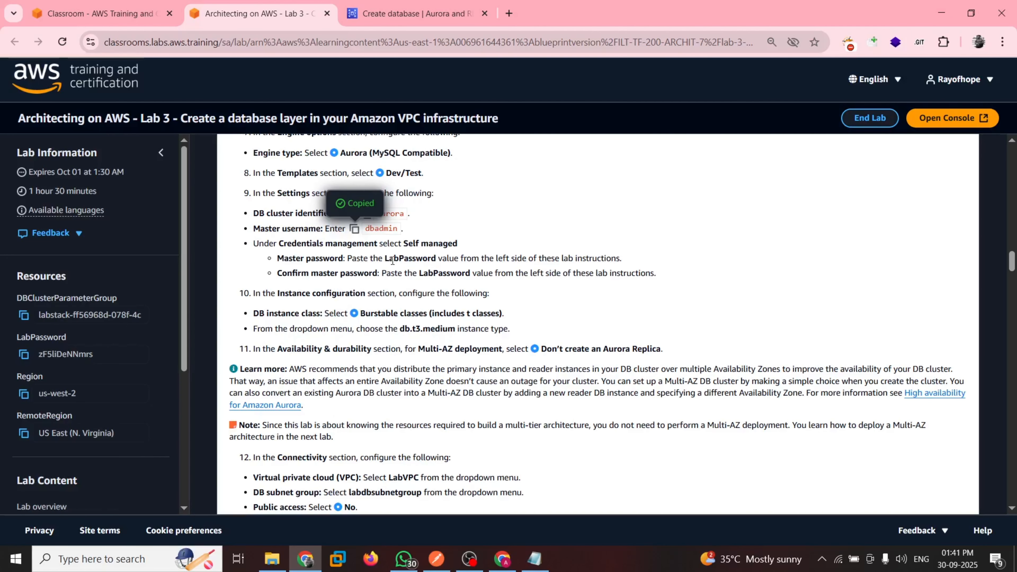
left_click(24, 355)
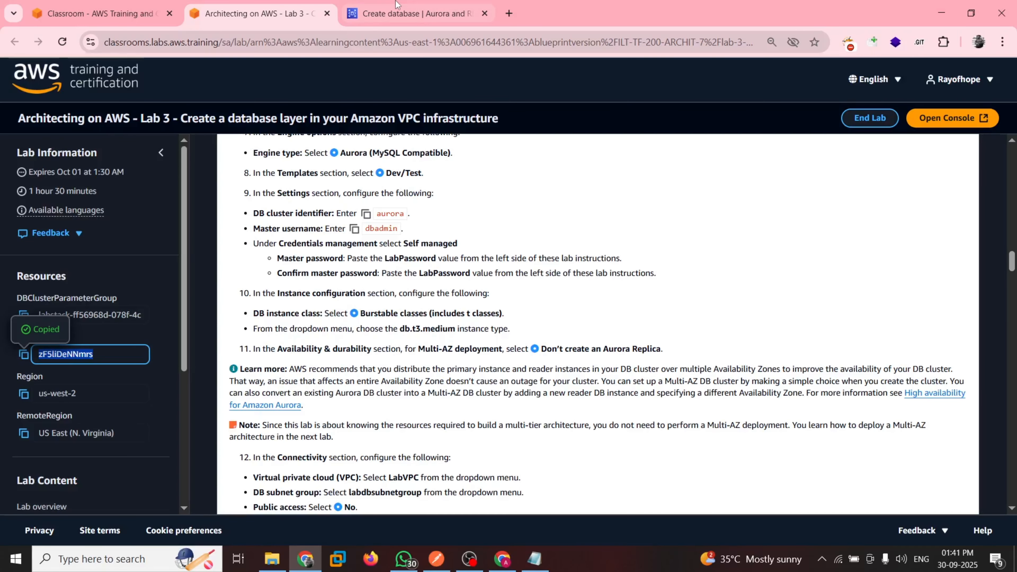
left_click(397, 13)
left_click(66, 374)
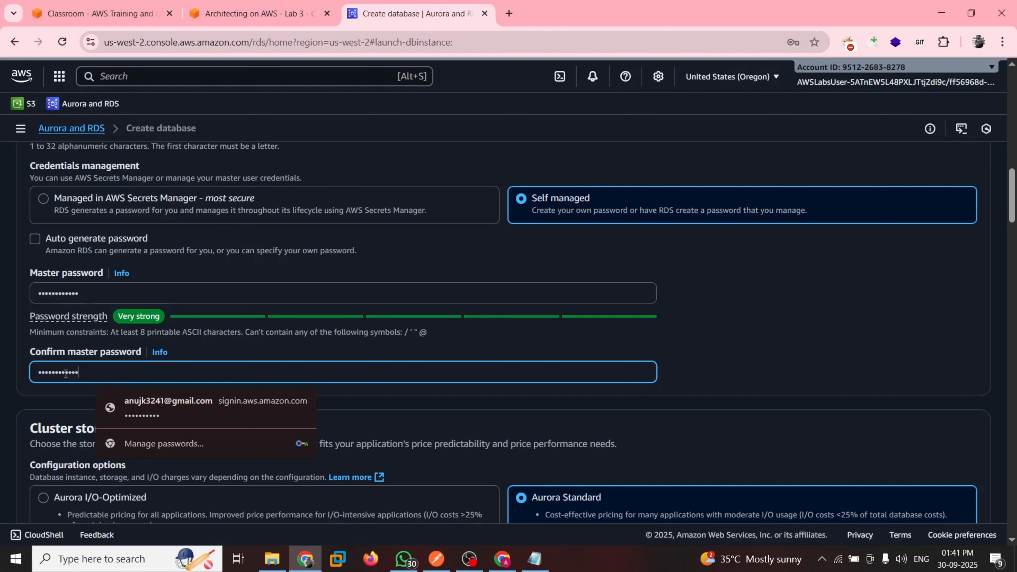
left_click(364, 358)
scroll(364, 358, "down", 3)
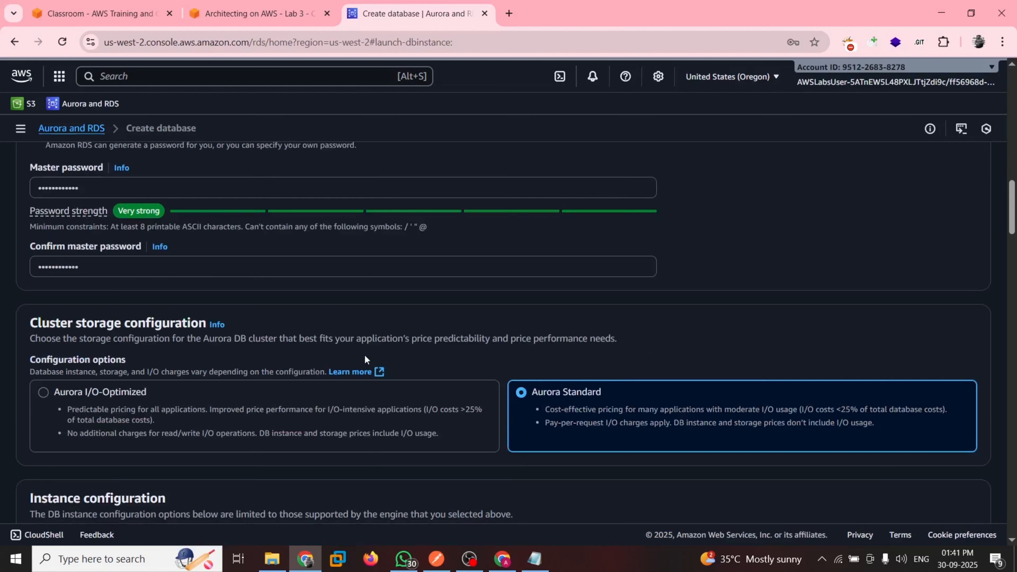
Follow guide step 10 to set the DB instance class to Burstable classes (includes t classes) with db.t3.medium
key("ctrl+shift+Tab")
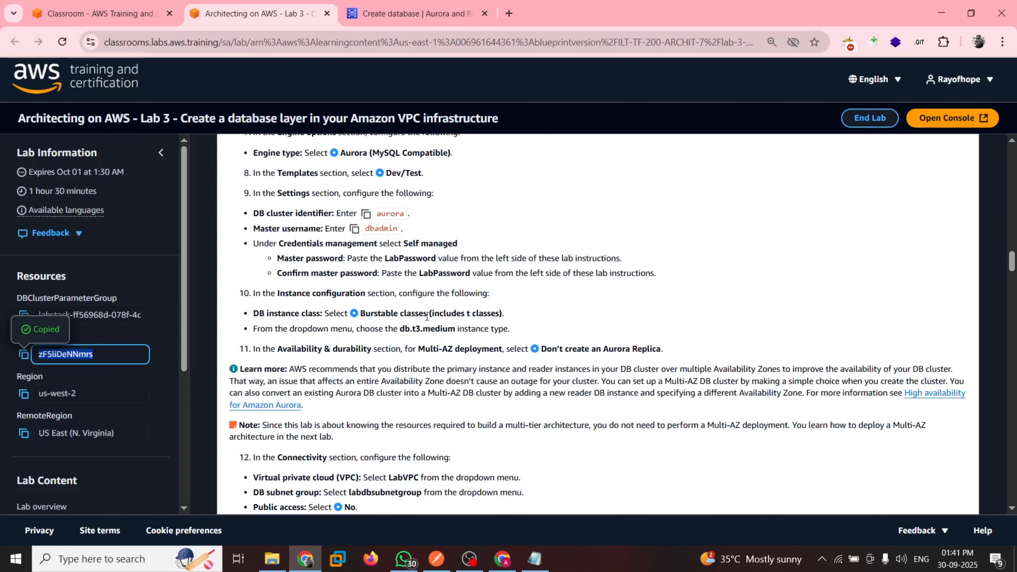
scroll(427, 316, "down", 1)
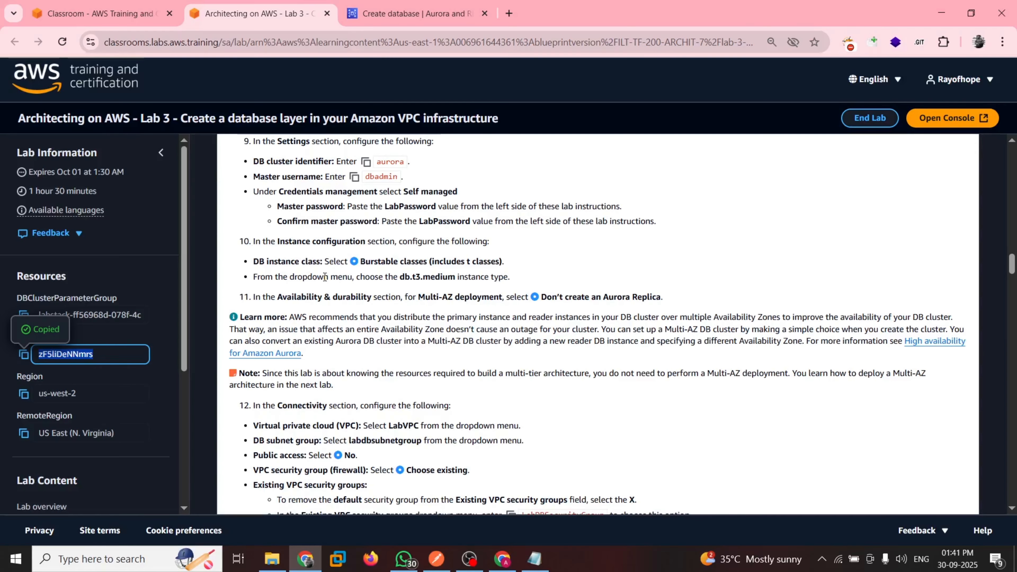
key("ctrl+Tab")
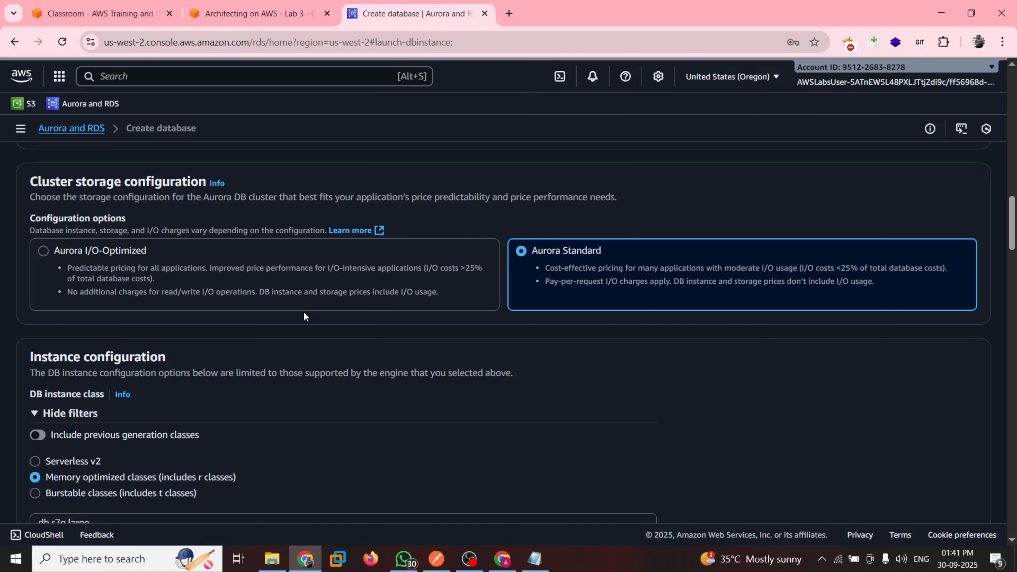
scroll(304, 312, "down", 3)
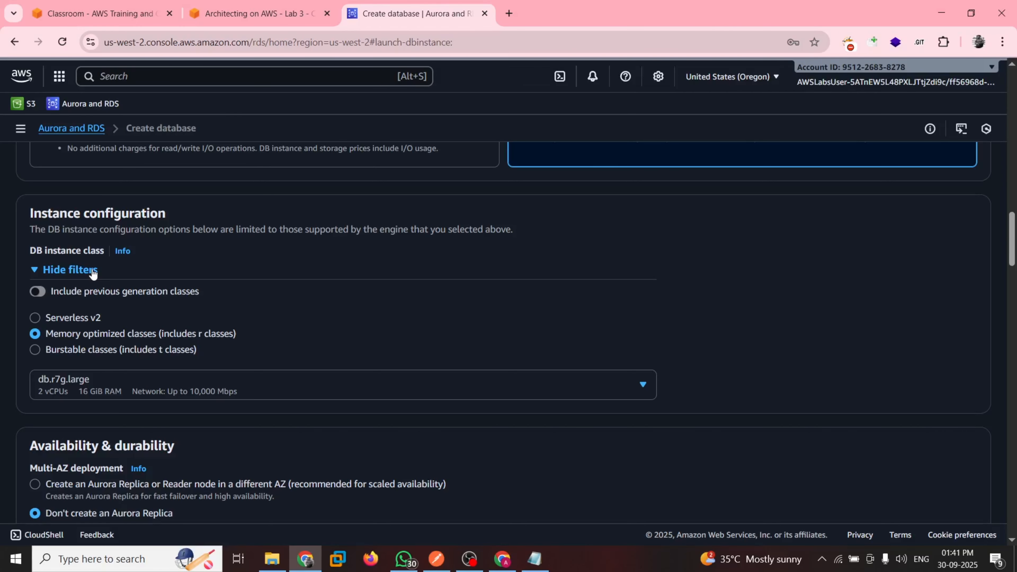
key("ctrl+shift+Tab")
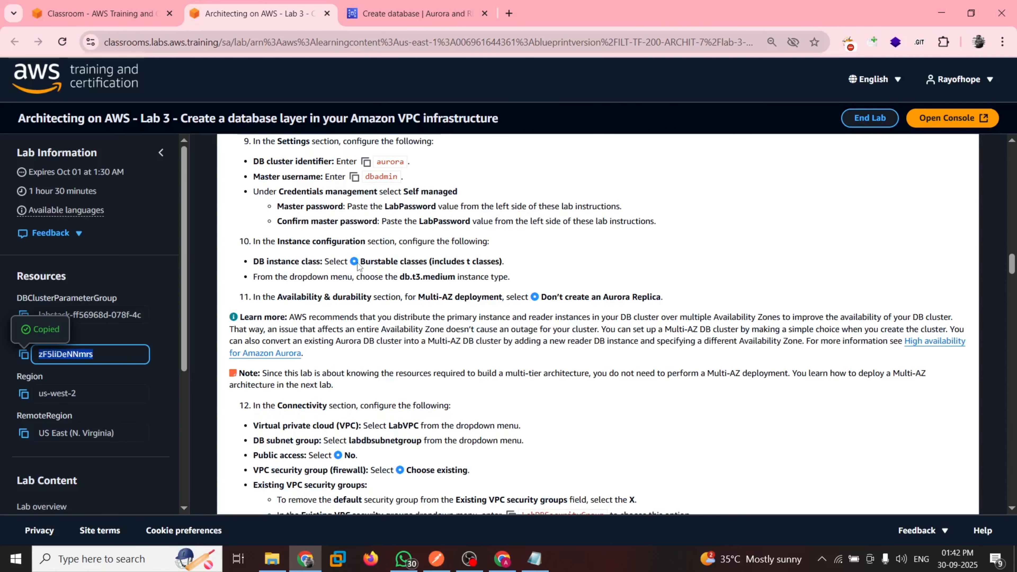
key("ctrl+Tab")
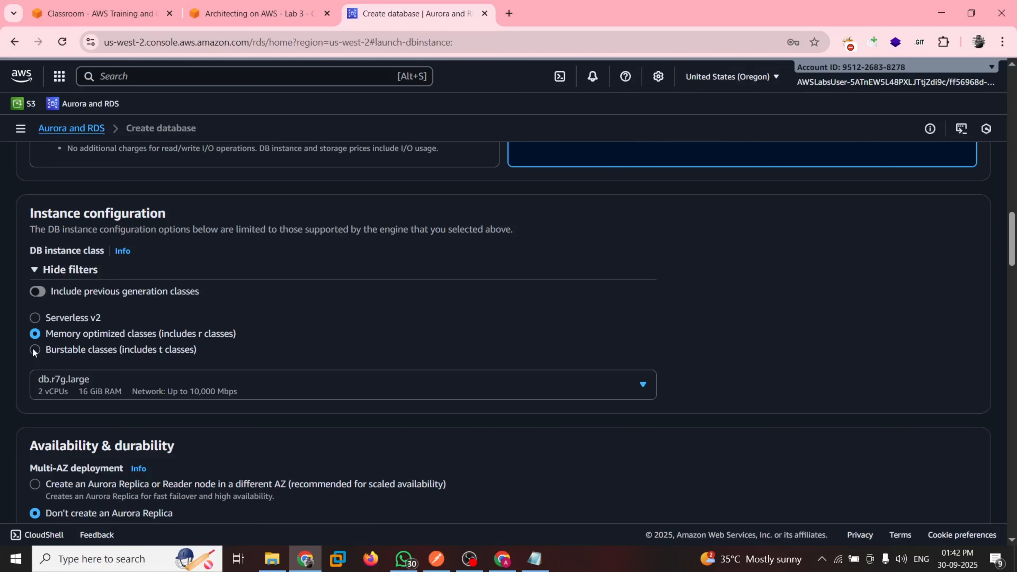
left_click(35, 350)
scroll(230, 358, "down", 1)
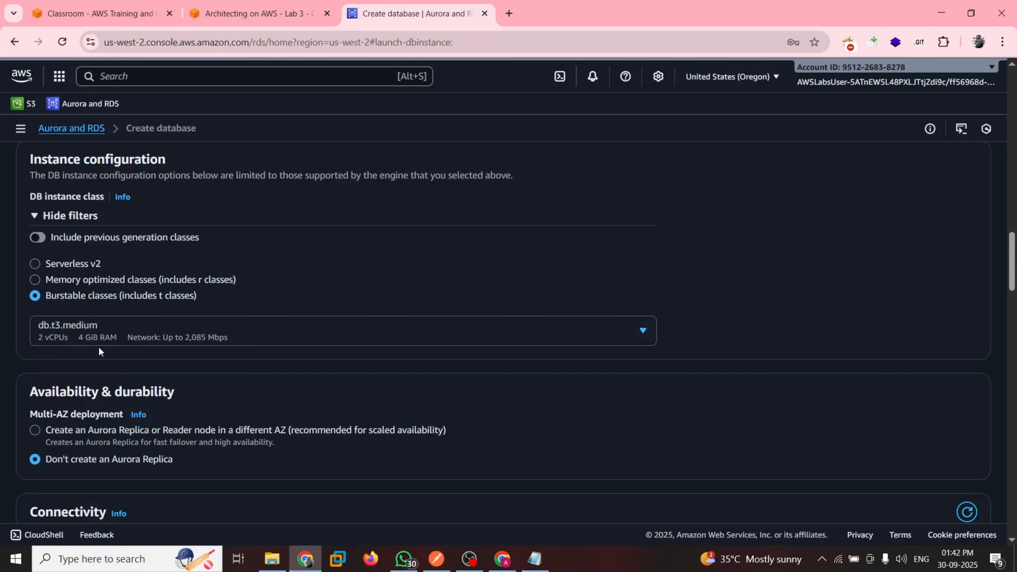
Check the Don't create an Aurora Replica setting, highlight the guide's Multi-AZ recommendation, and compare its Connectivity instructions with the database form
key("ctrl+shift+Tab")
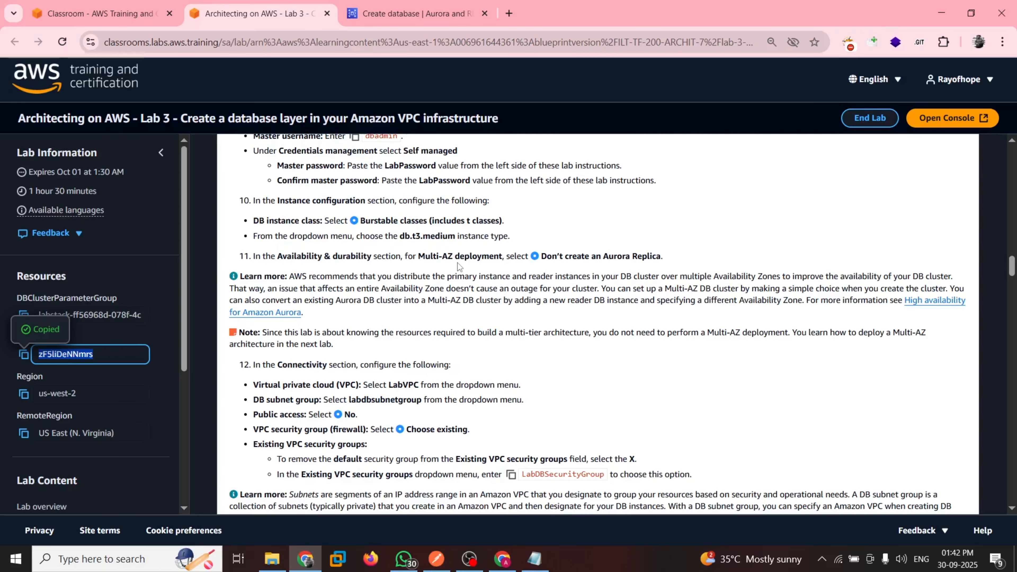
key("ctrl+Tab")
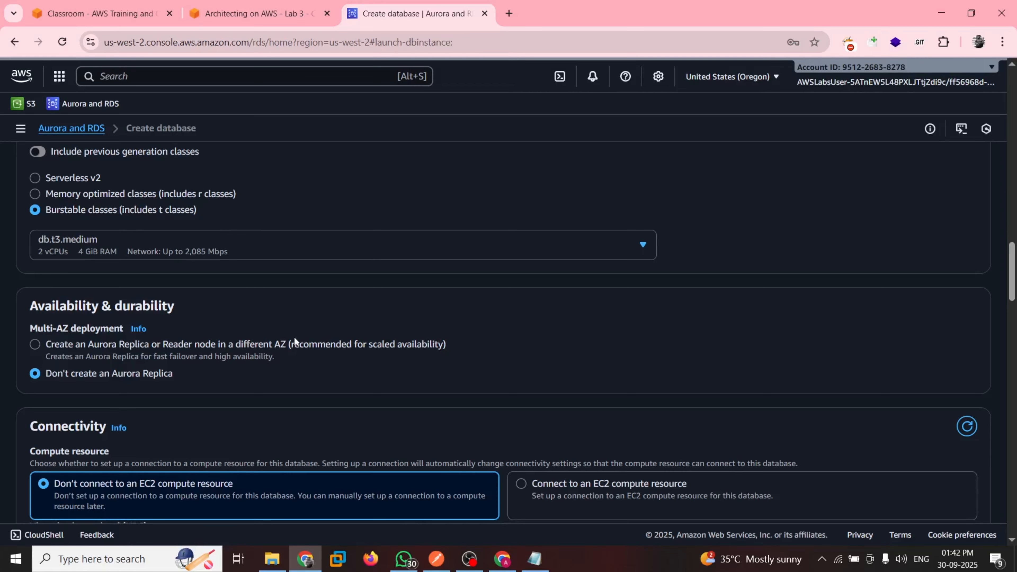
scroll(295, 339, "down", 1)
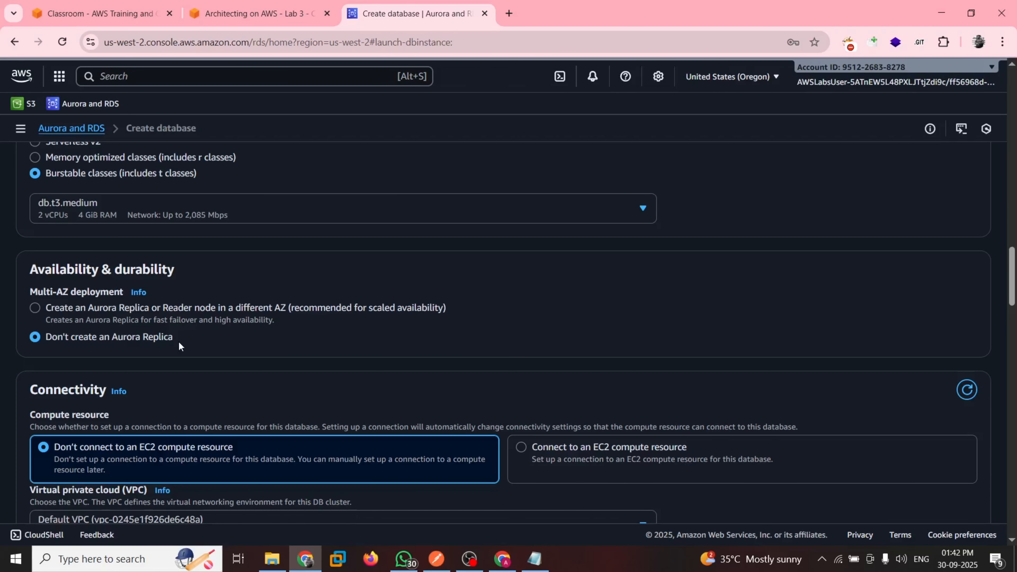
key("ctrl+shift+Tab")
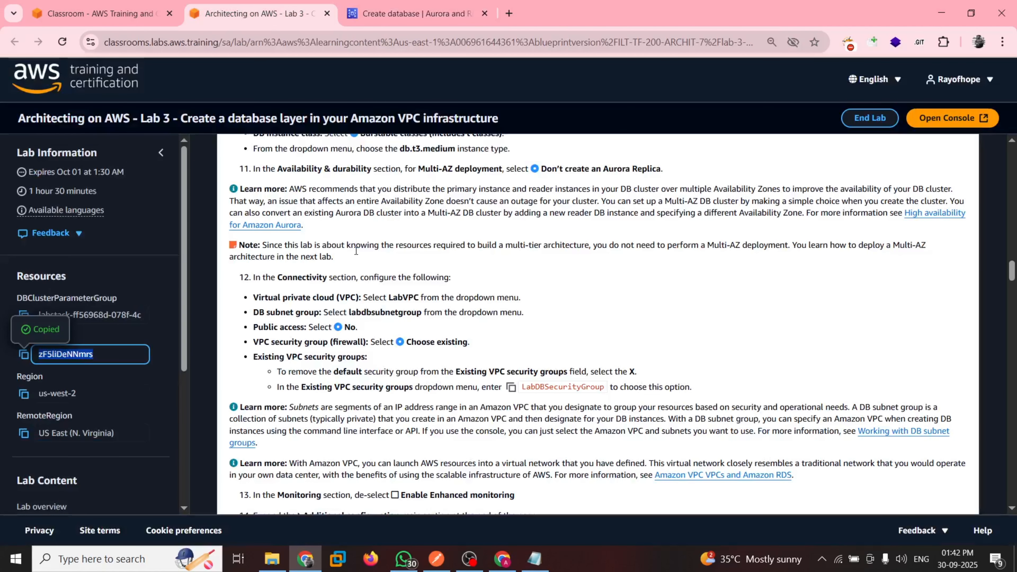
scroll(328, 246, "up", 1)
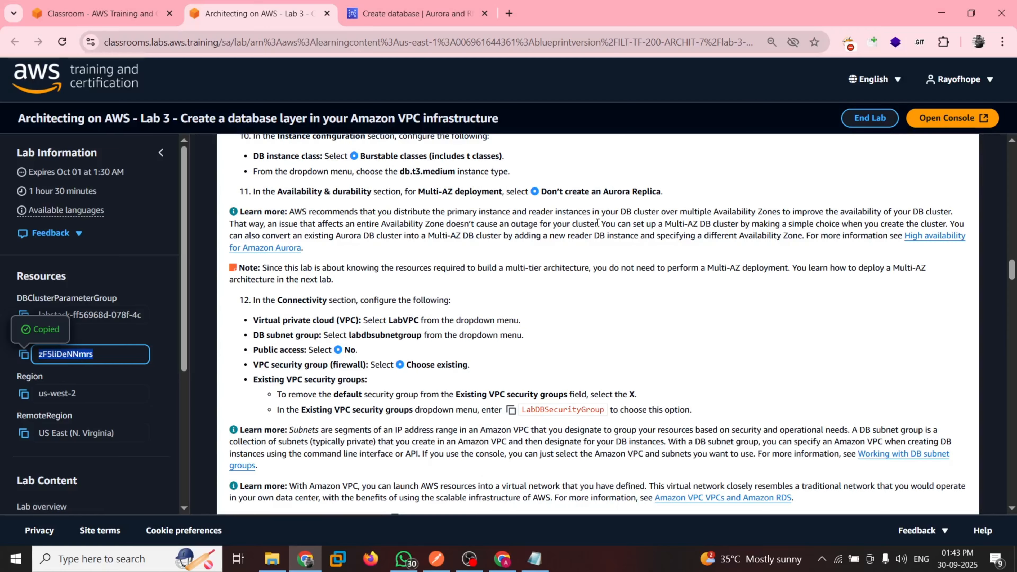
left_click_drag(597, 223, 290, 211)
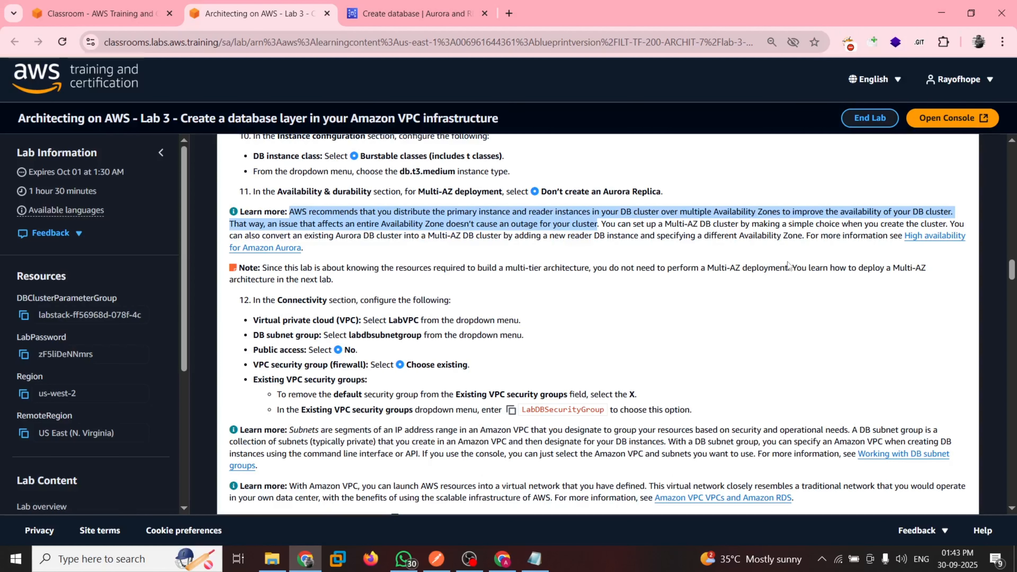
scroll(641, 277, "down", 1)
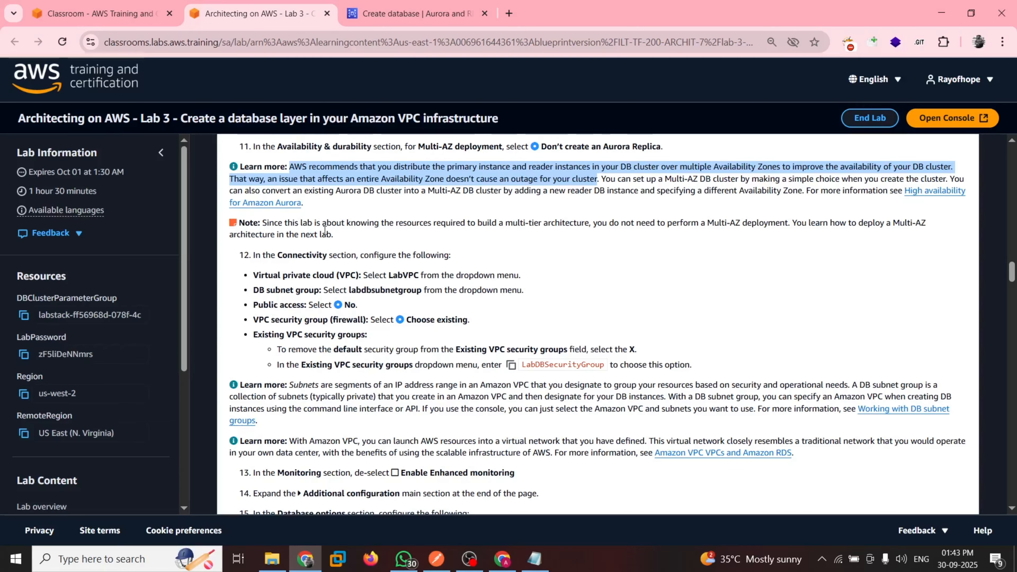
left_click(355, 263)
scroll(360, 280, "down", 1)
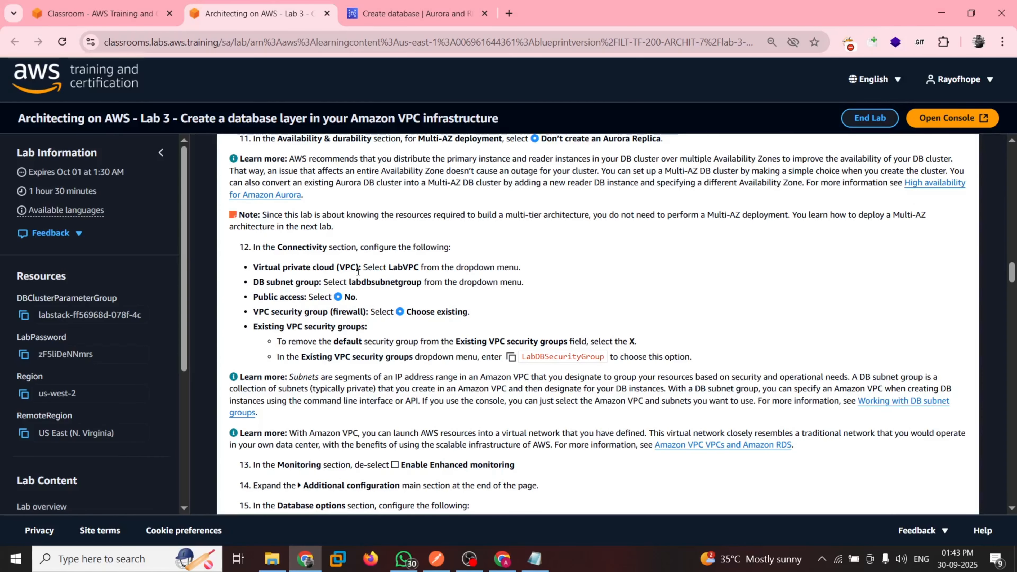
left_click(416, 14)
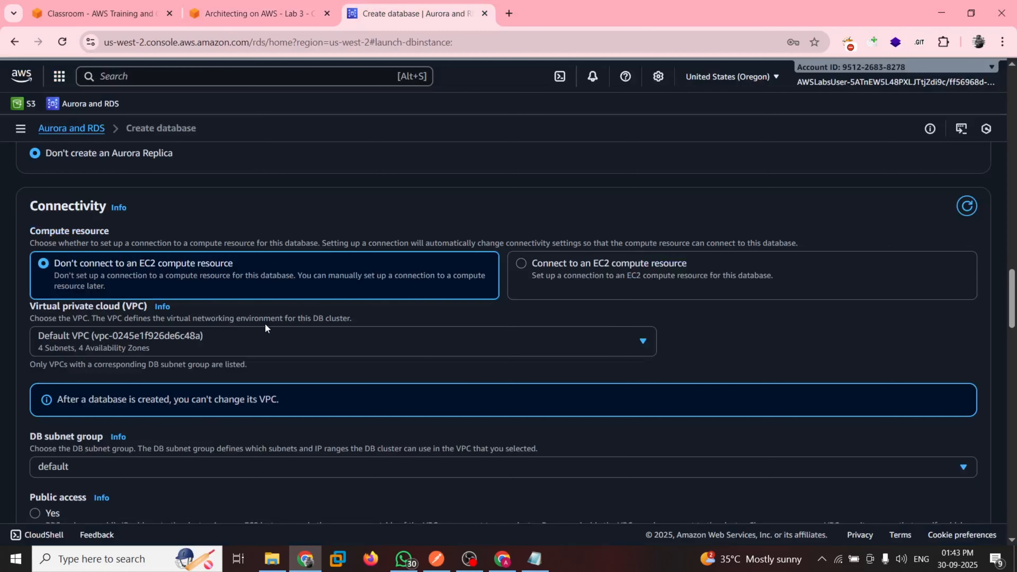
Set the cluster's virtual private cloud to LabVPC and check the choice against step 12 of the lab guide
left_click(201, 343)
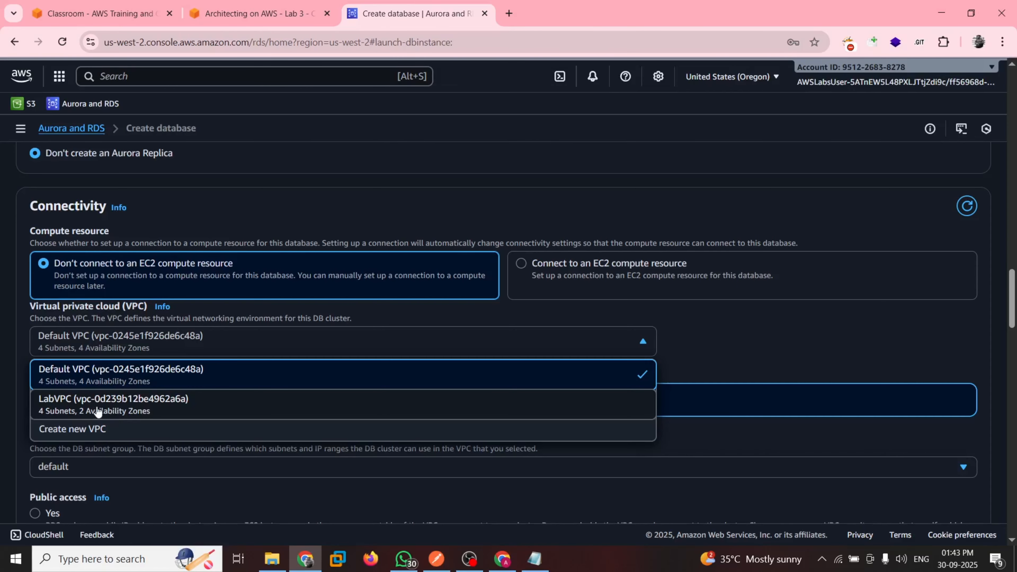
left_click(105, 408)
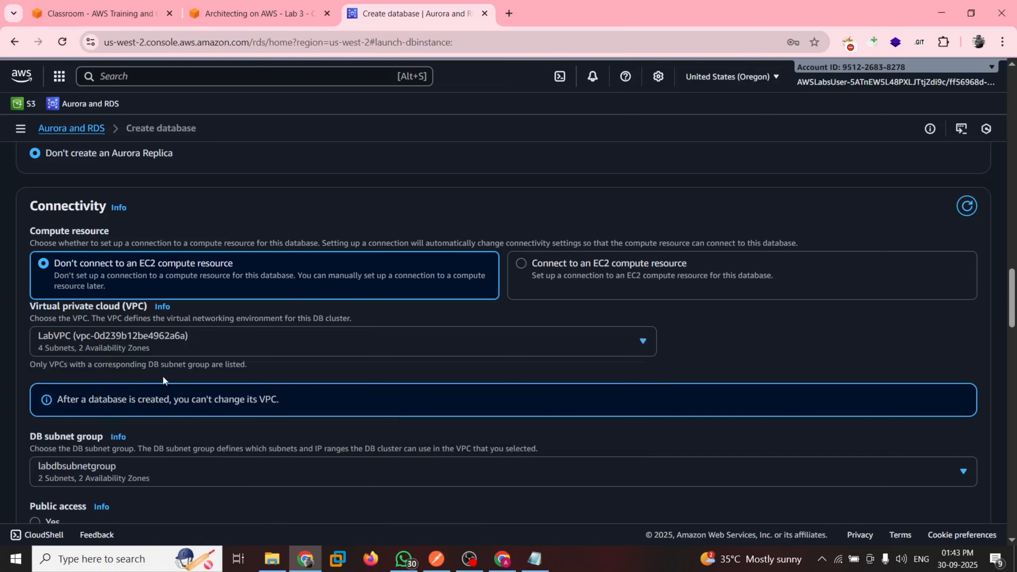
scroll(245, 332, "down", 3)
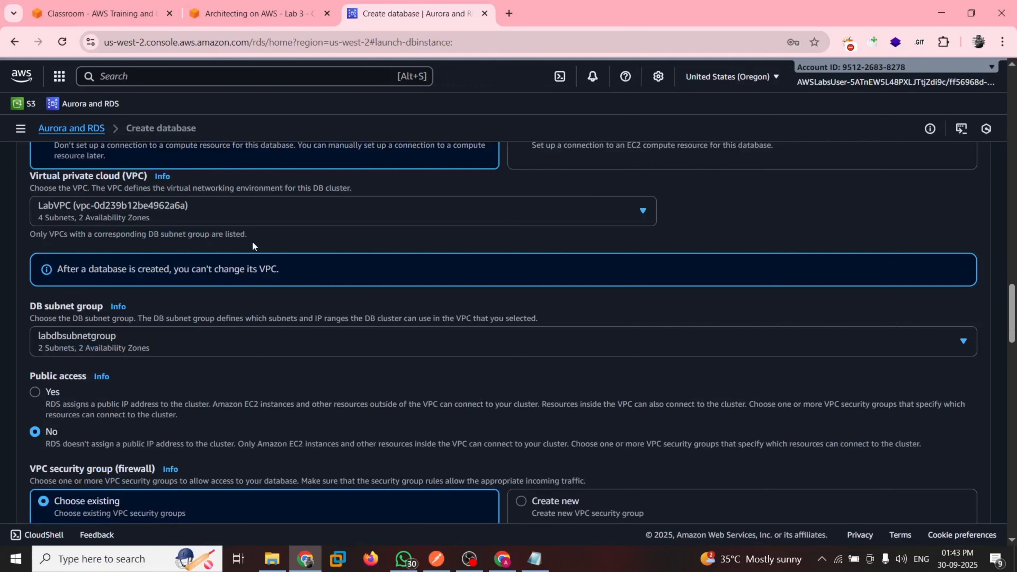
scroll(252, 246, "up", 2)
key("ctrl+shift+Tab")
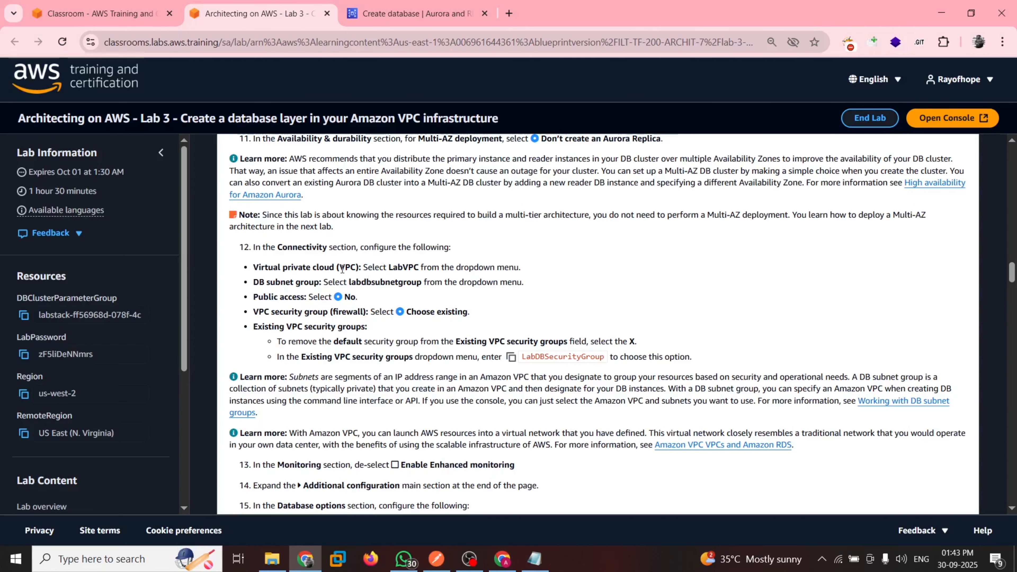
key("ctrl+Tab")
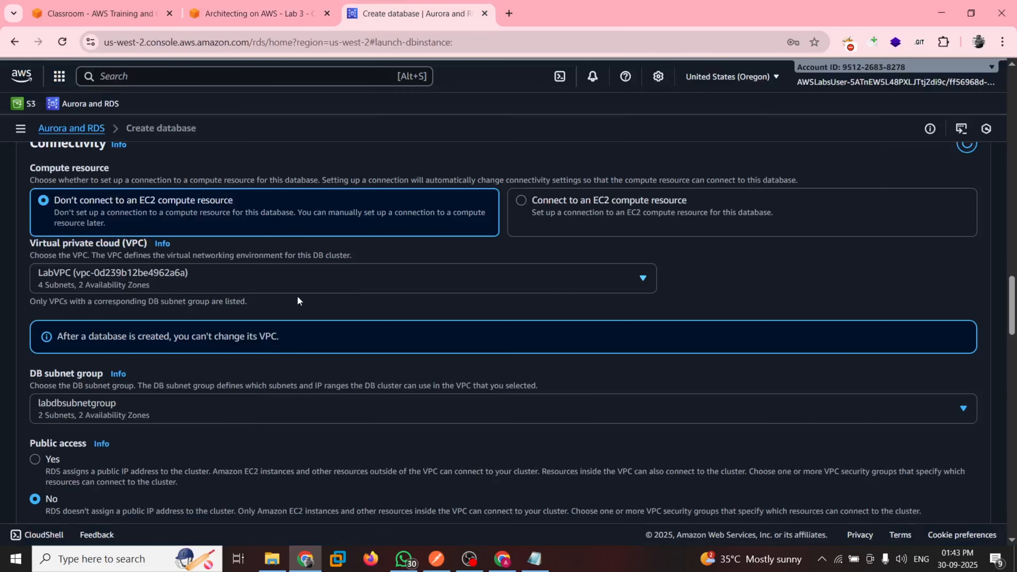
Consult the guide's Connectivity instructions, choose labdbsubnetgroup as the DB subnet group and check the public access setting
left_click(269, 8)
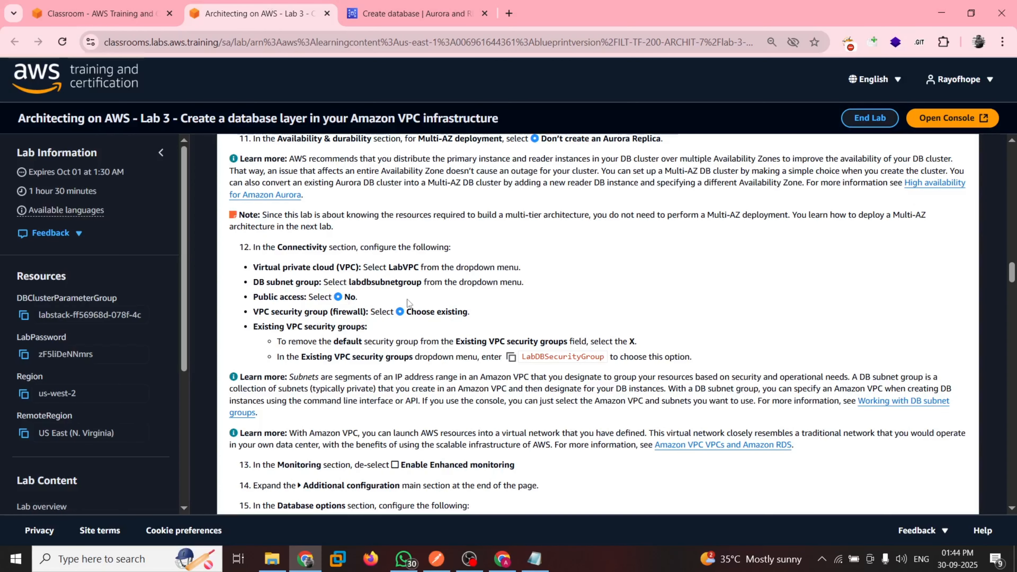
key("ctrl+Tab")
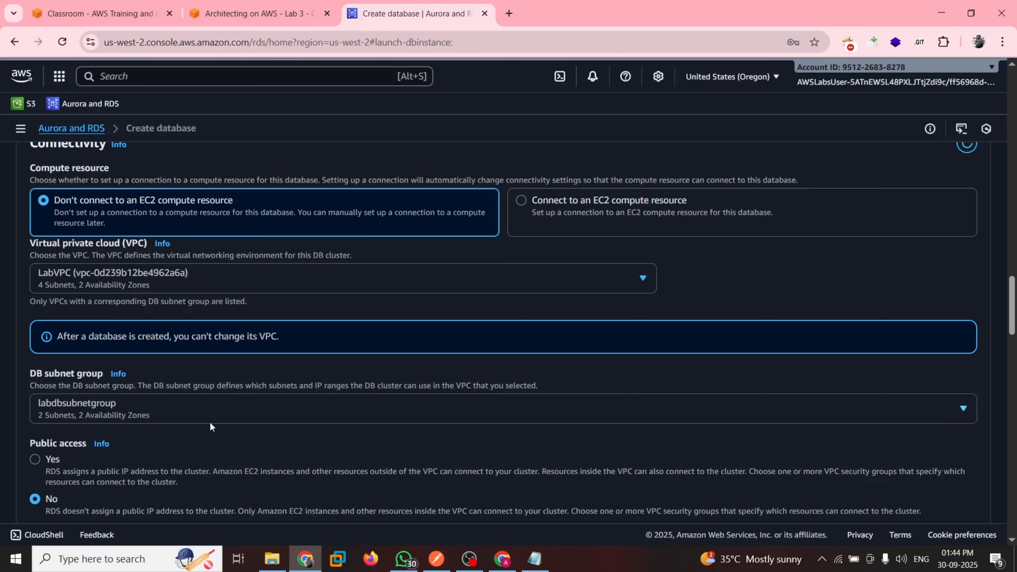
left_click(128, 409)
left_click(85, 443)
scroll(188, 396, "down", 3)
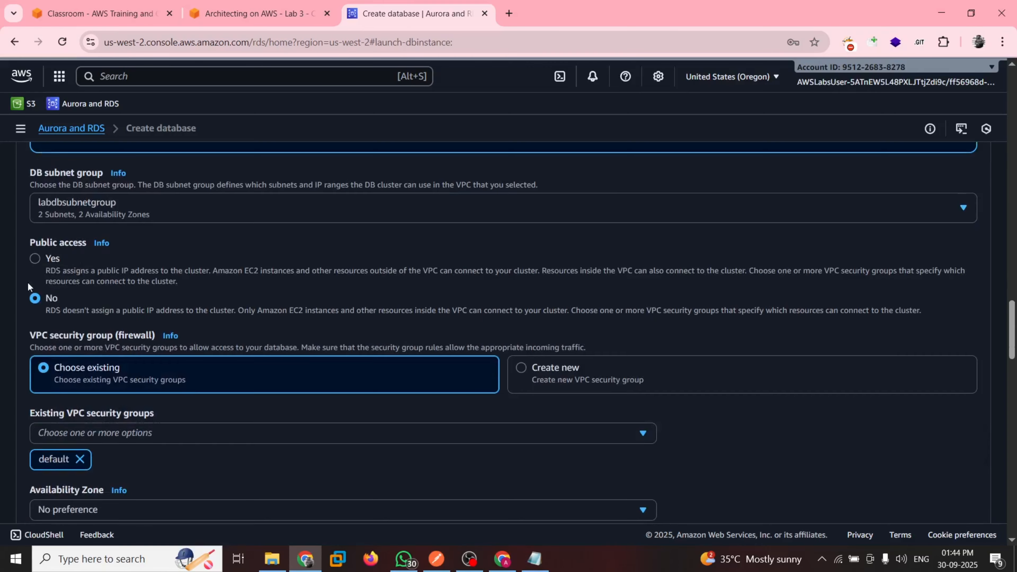
Following the guide, replace the default entry in the existing VPC security groups with LabDBSecurityGroup
left_click(219, 4)
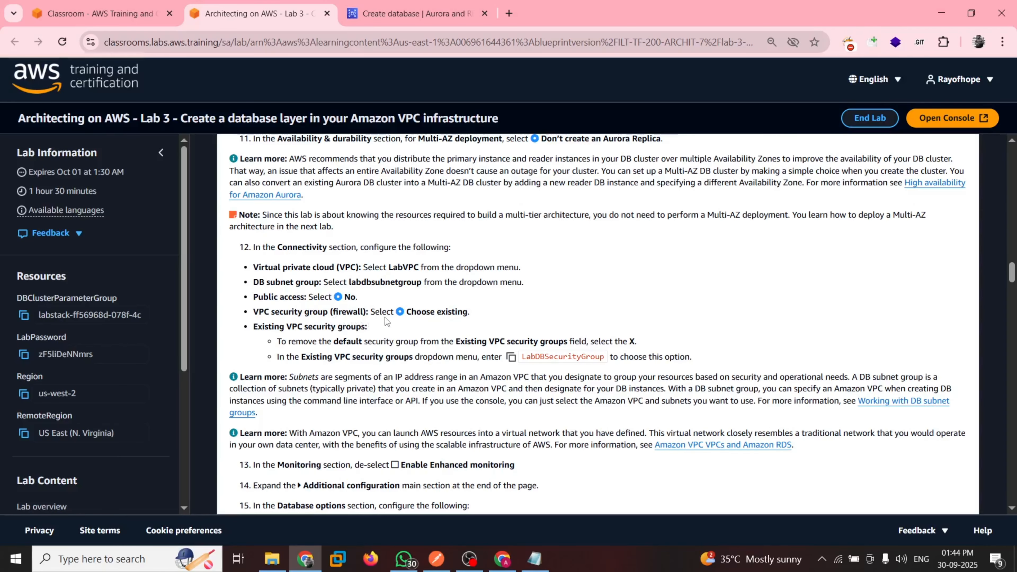
left_click(397, 4)
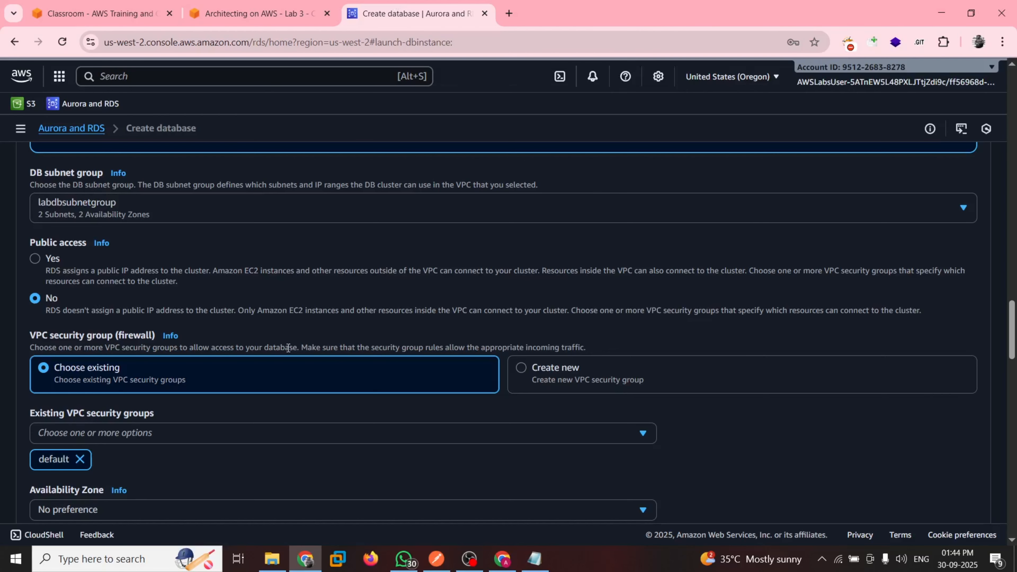
scroll(288, 348, "down", 4)
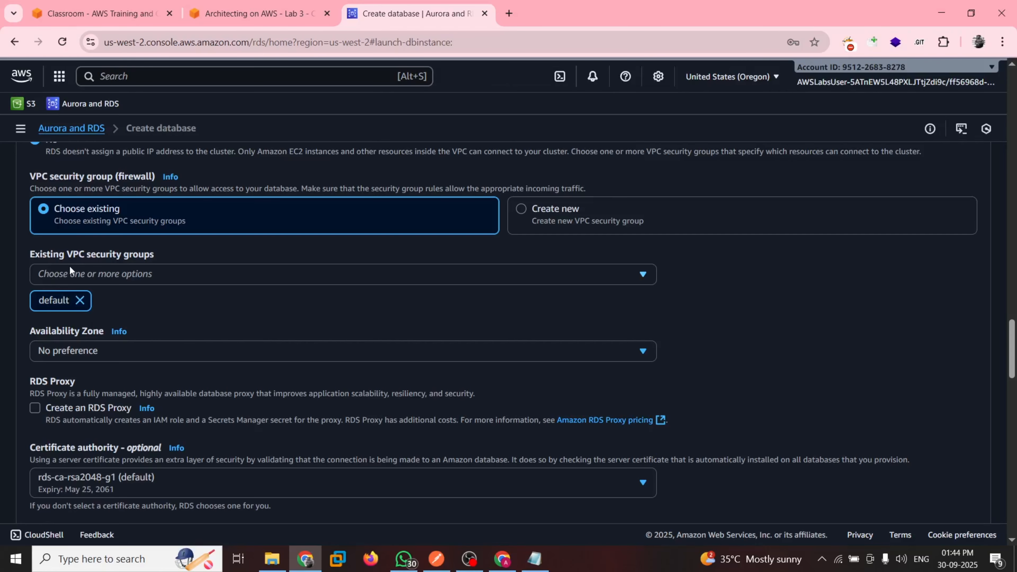
left_click(80, 300)
left_click(179, 274)
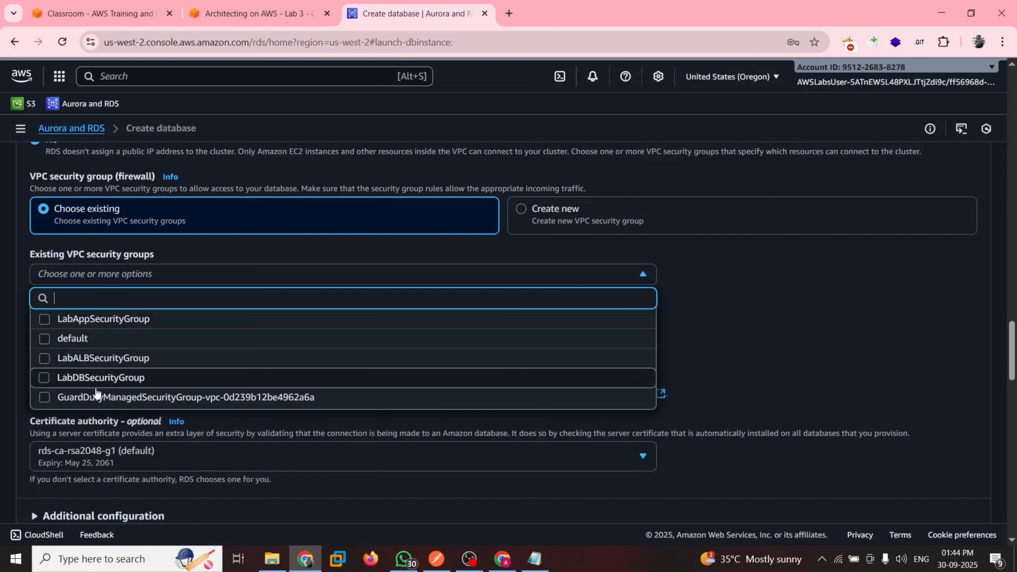
left_click(275, 17)
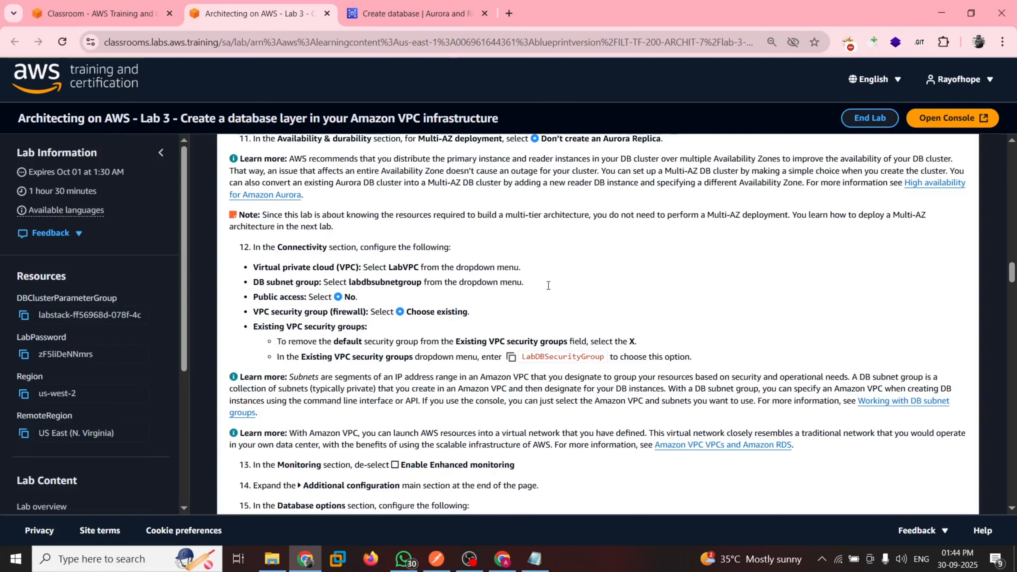
key("ctrl+Tab")
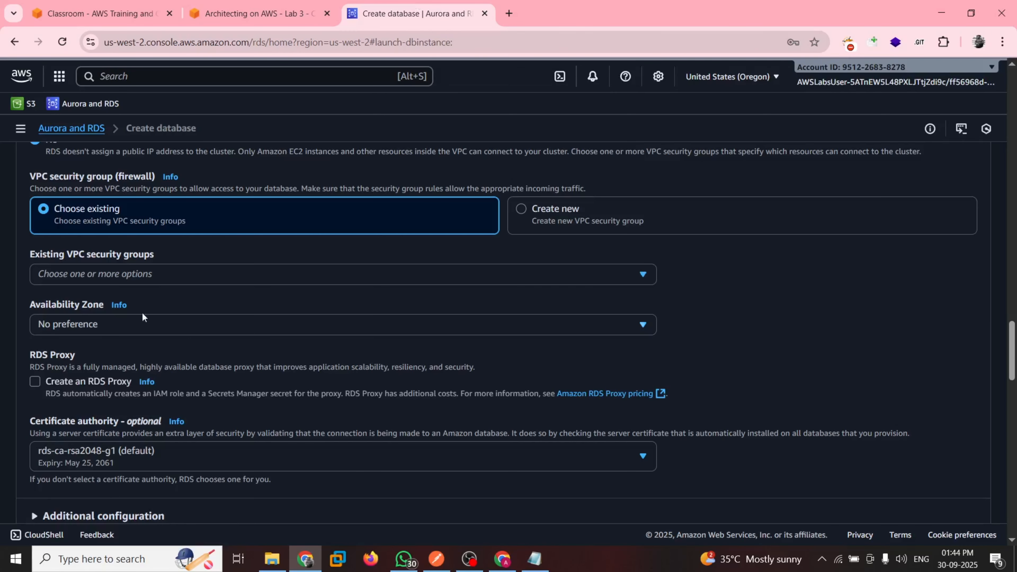
left_click(144, 271)
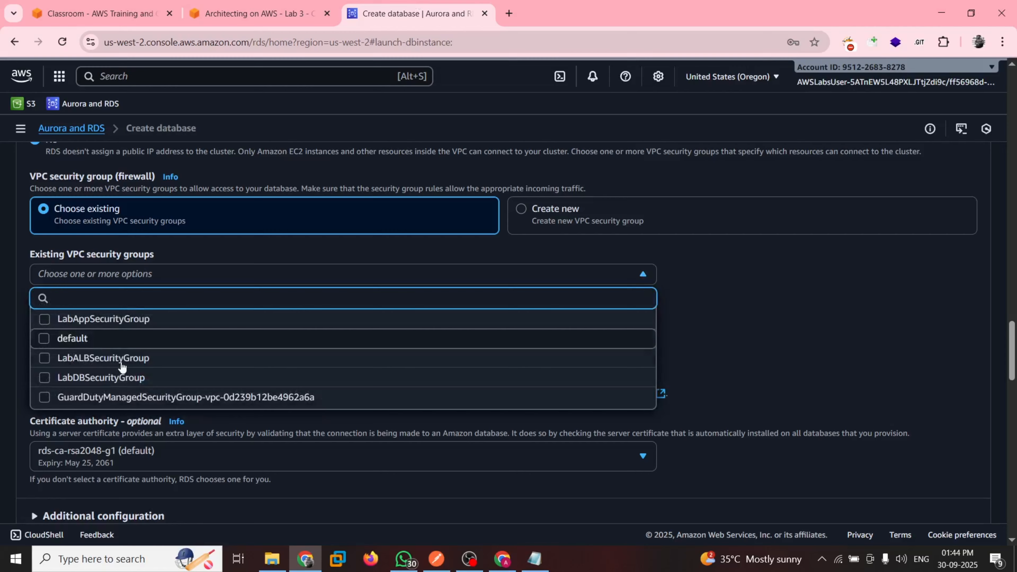
left_click(93, 380)
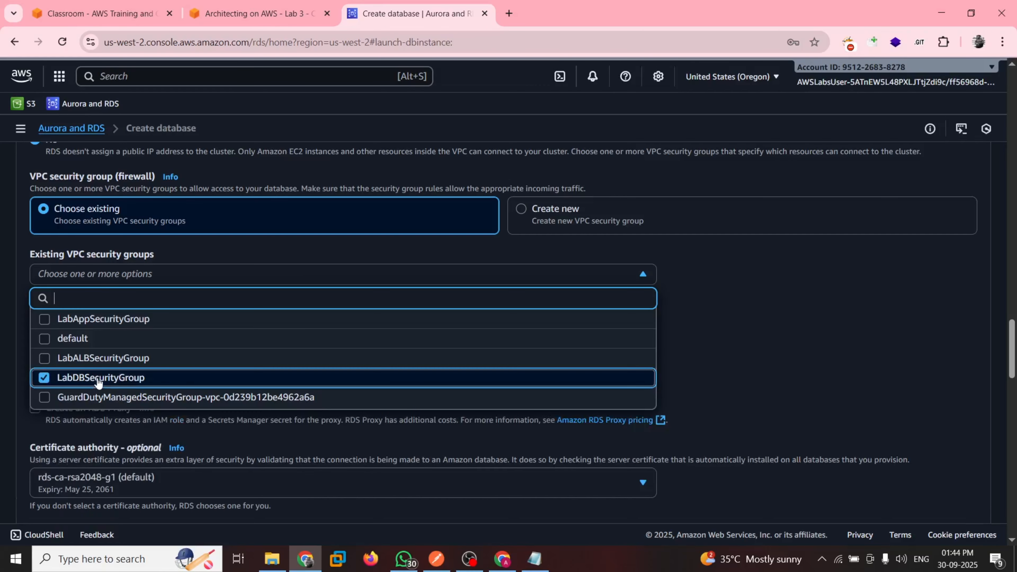
left_click(749, 330)
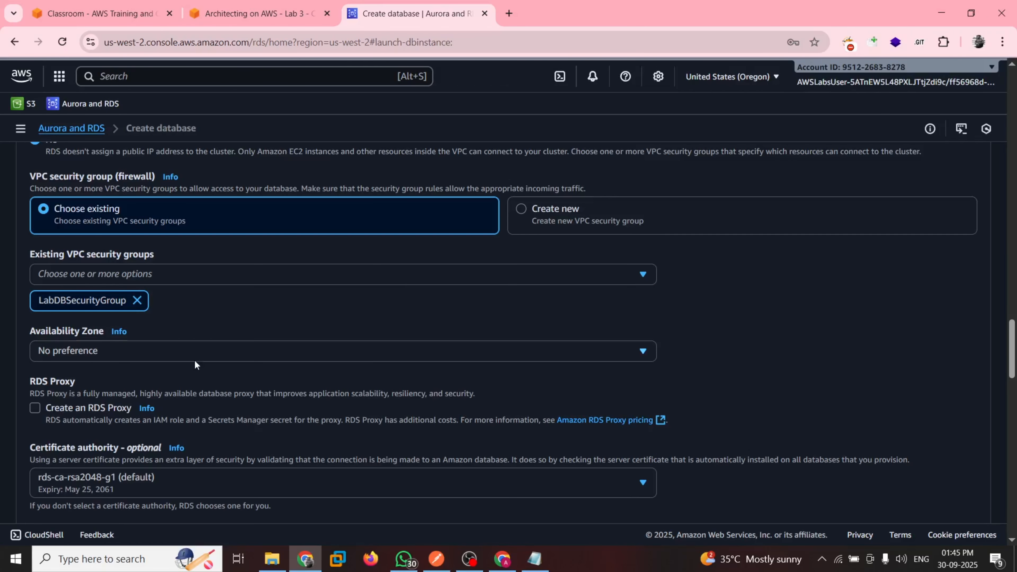
Examine the Availability Zone options, compare them with the guide's Connectivity instructions, and read its subnet and VPC notes and steps 13 to 19
left_click(177, 361)
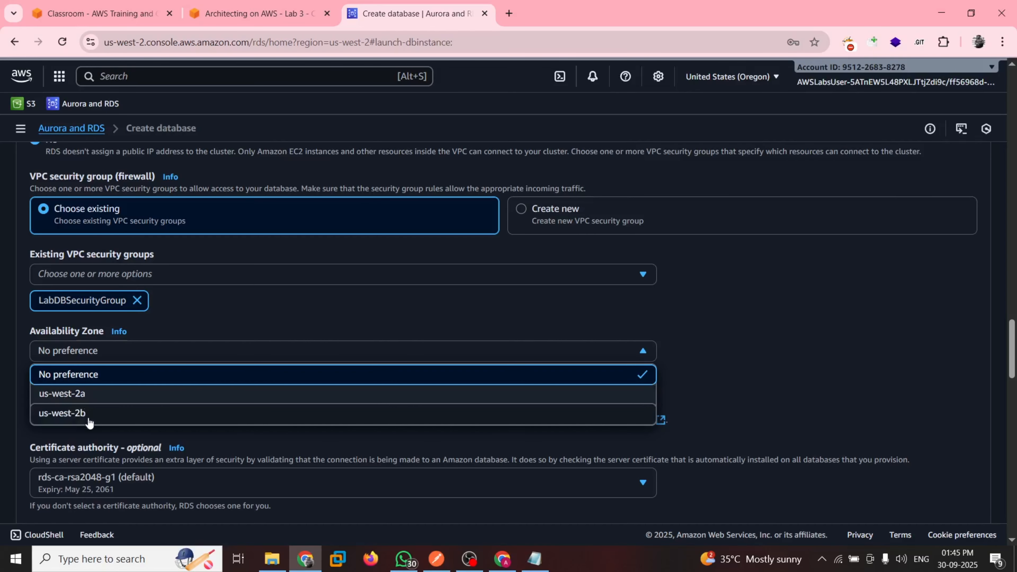
left_click(304, 9)
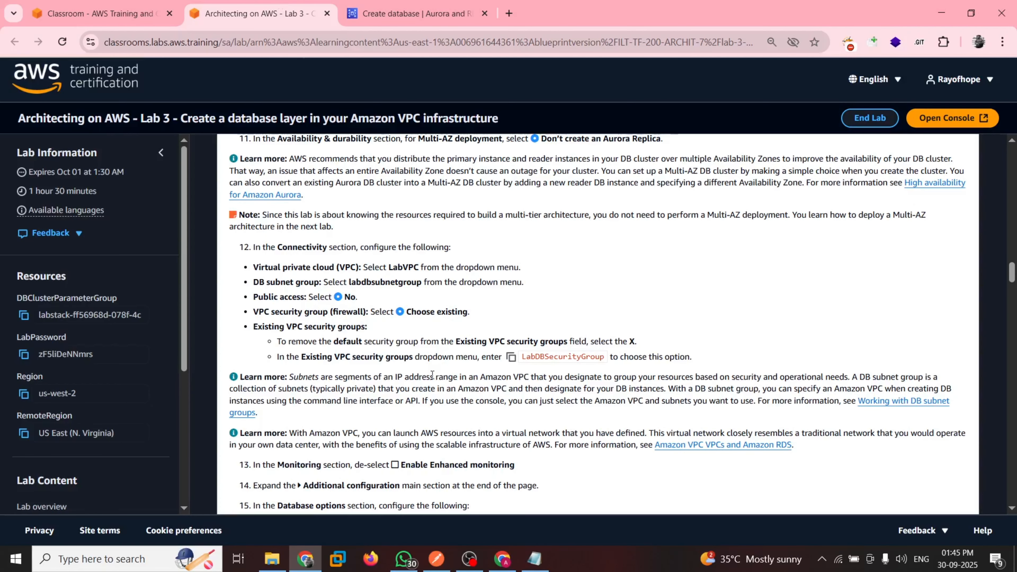
scroll(361, 433, "down", 1)
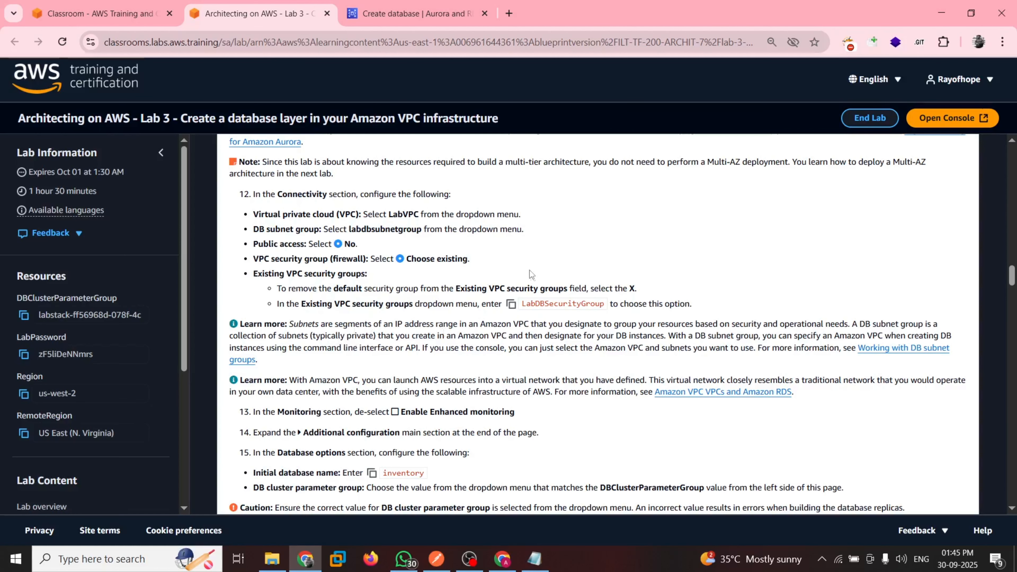
scroll(350, 365, "down", 1)
scroll(352, 366, "down", 2)
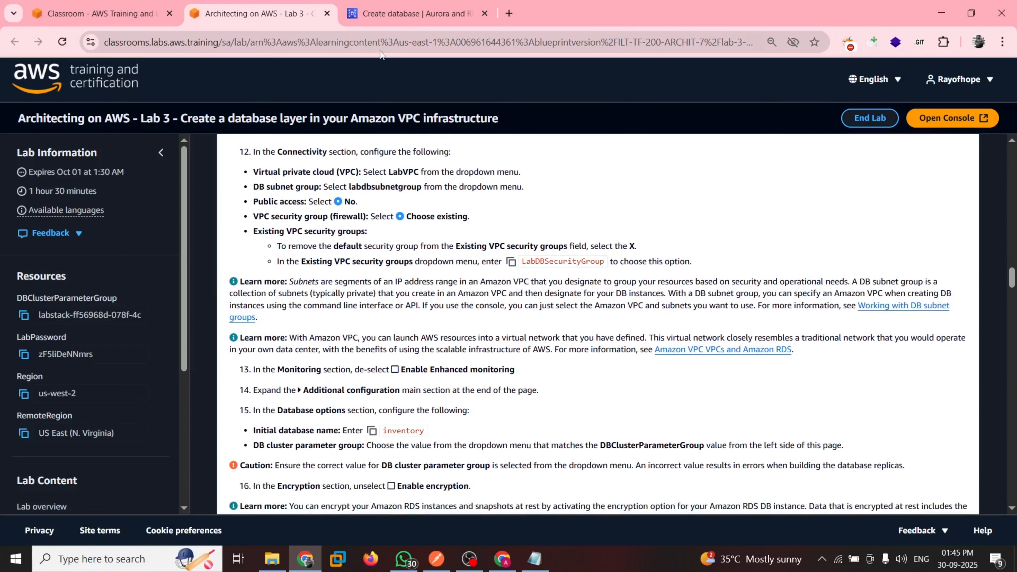
left_click(405, 3)
scroll(229, 308, "down", 3)
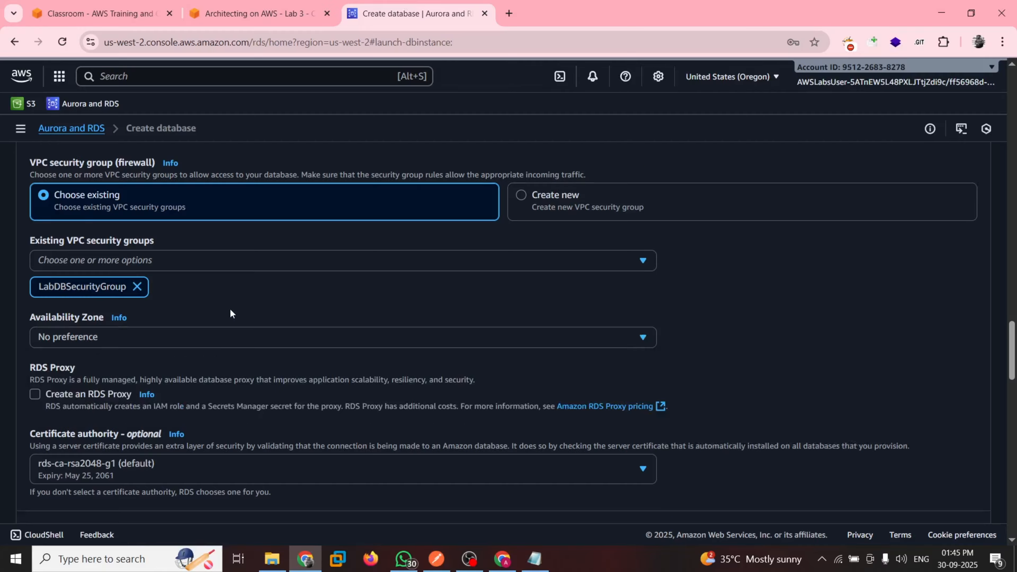
scroll(303, 231, "up", 1)
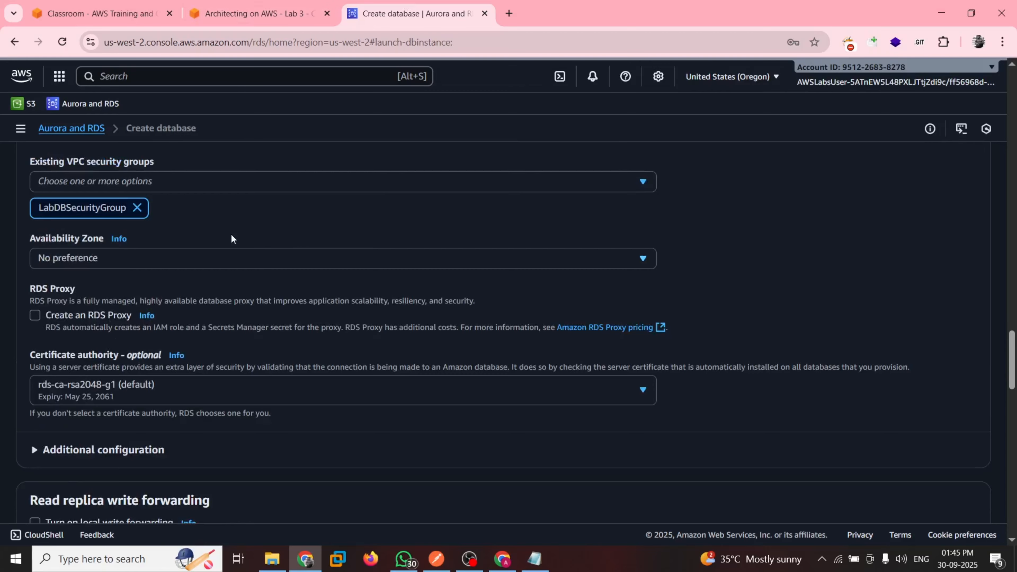
left_click(257, 13)
scroll(560, 338, "down", 1)
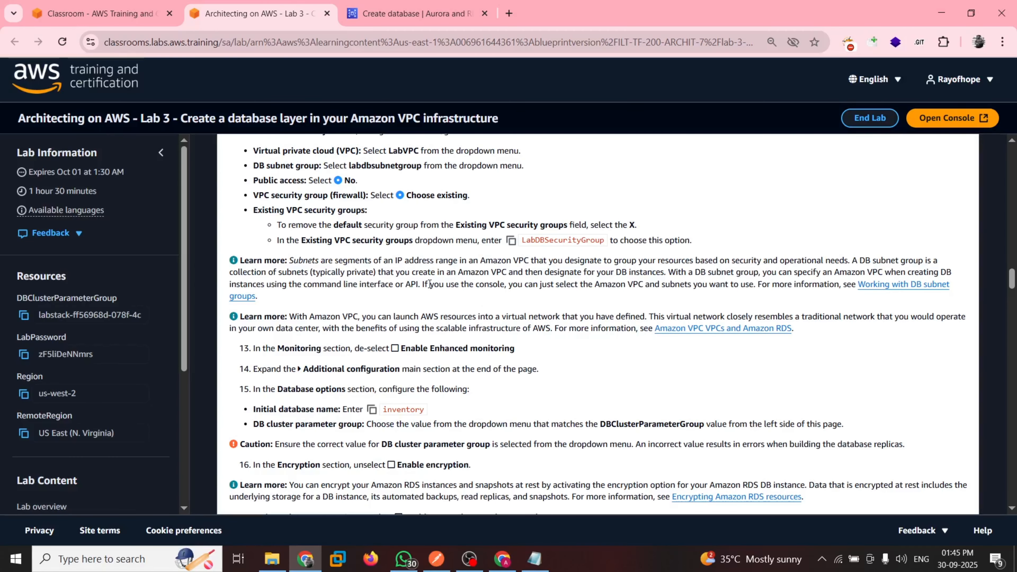
scroll(571, 351, "down", 1)
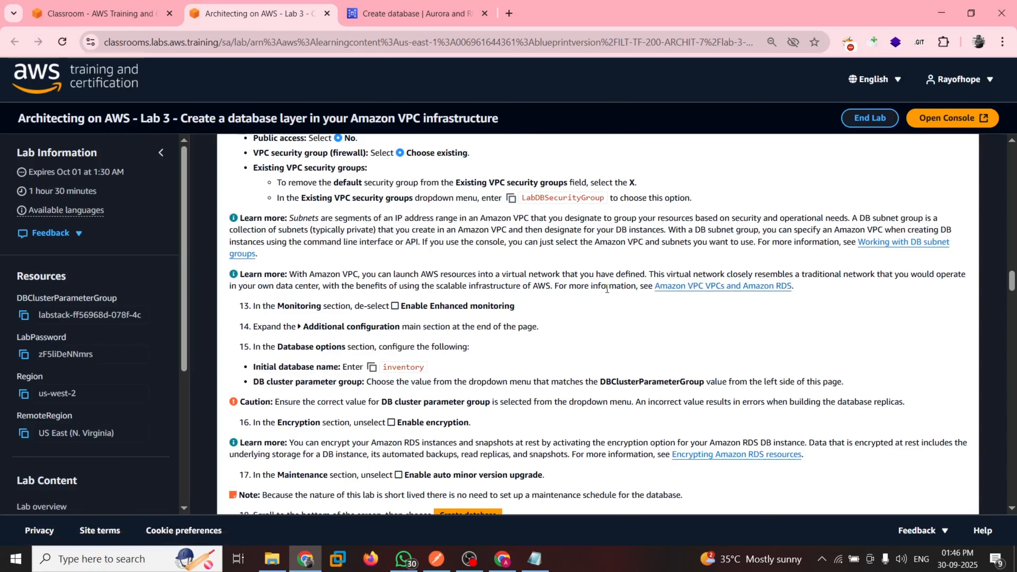
scroll(588, 297, "down", 3)
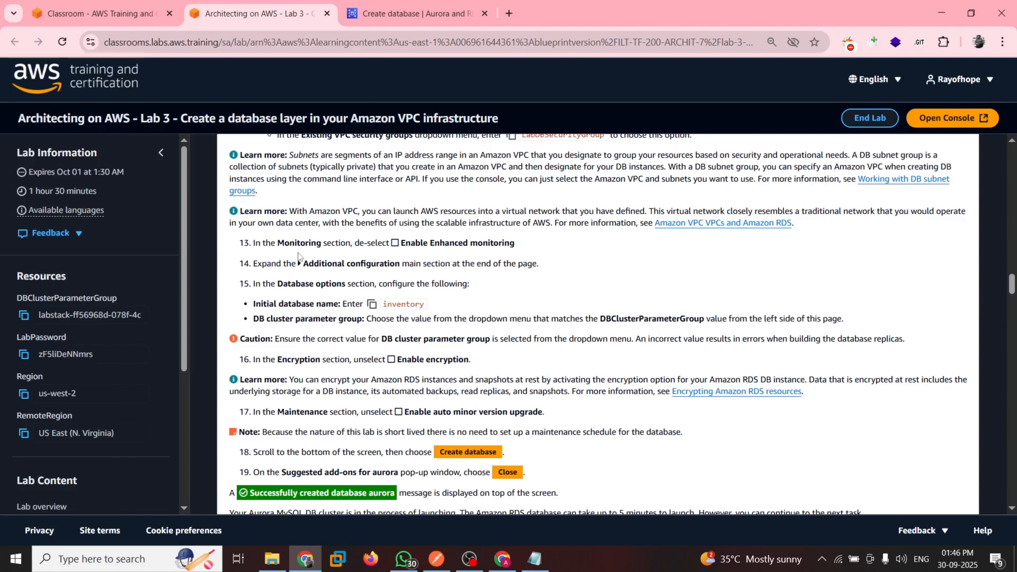
Disable Enhanced monitoring in the database's Monitoring settings
left_click(368, 17)
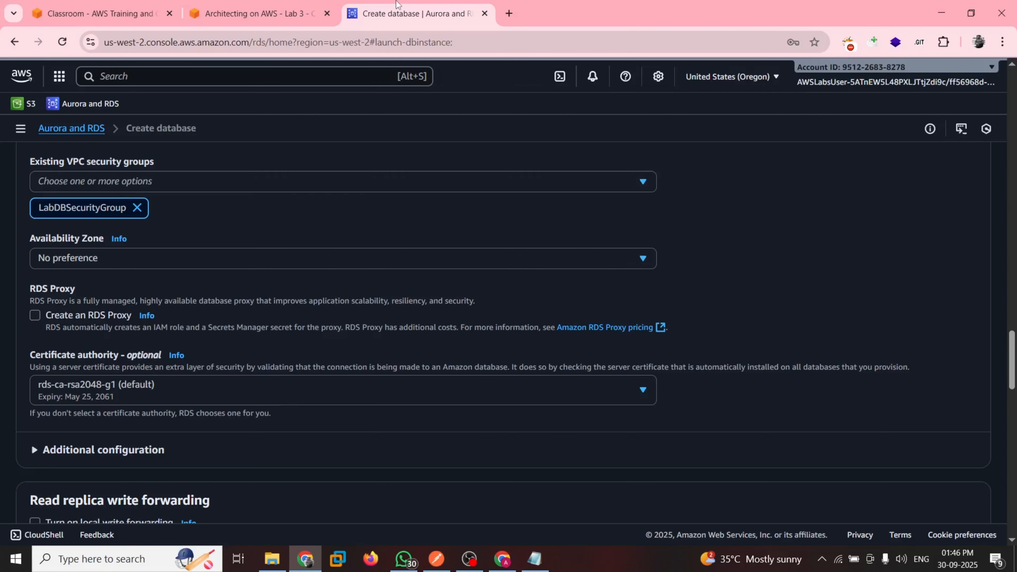
scroll(278, 314, "down", 1)
scroll(183, 315, "down", 6)
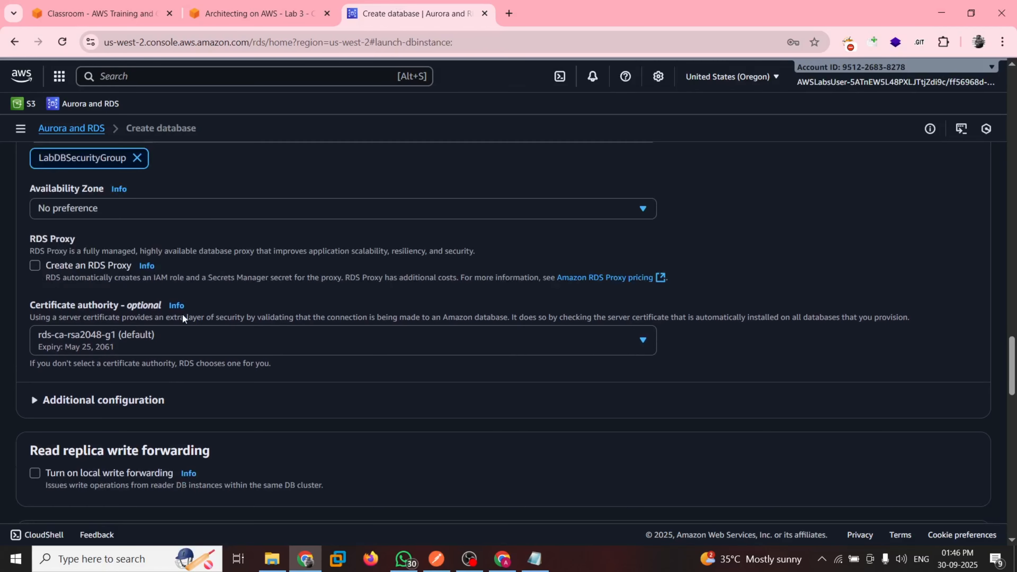
scroll(182, 319, "down", 8)
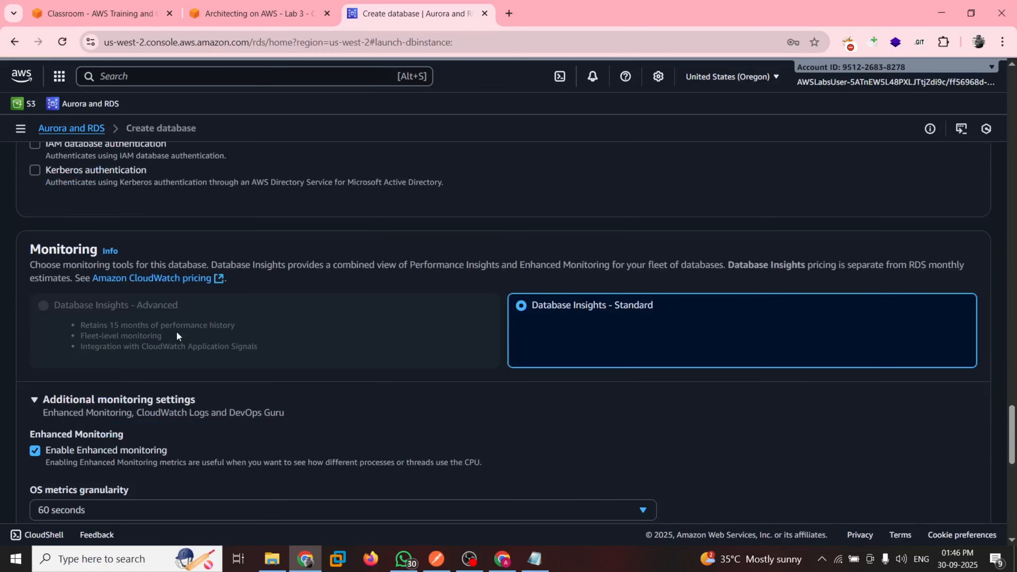
left_click(35, 451)
scroll(225, 438, "down", 6)
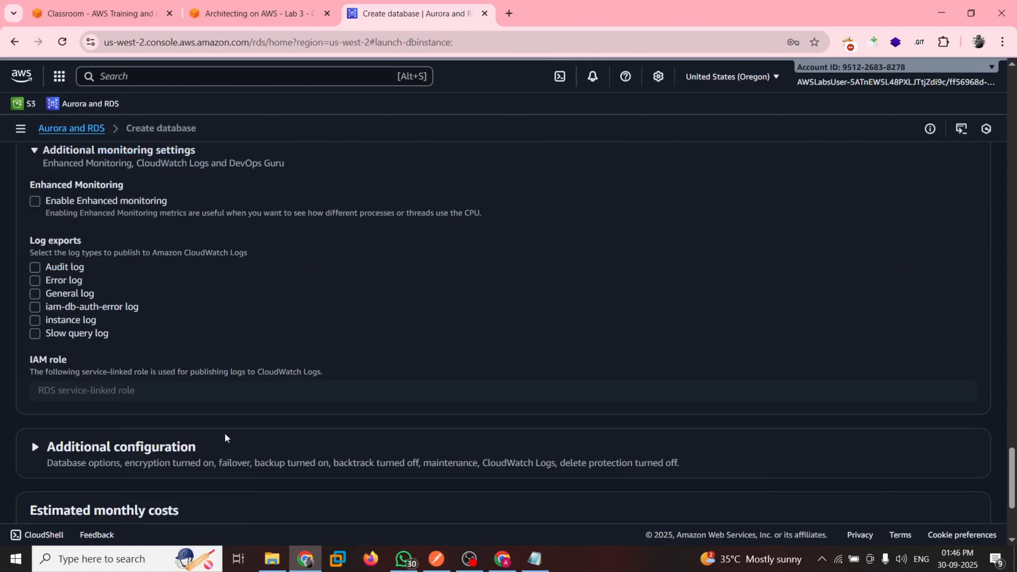
Check guide step 14, then expand the main Additional configuration section and bring its Database options into view
key("ctrl+shift+Tab")
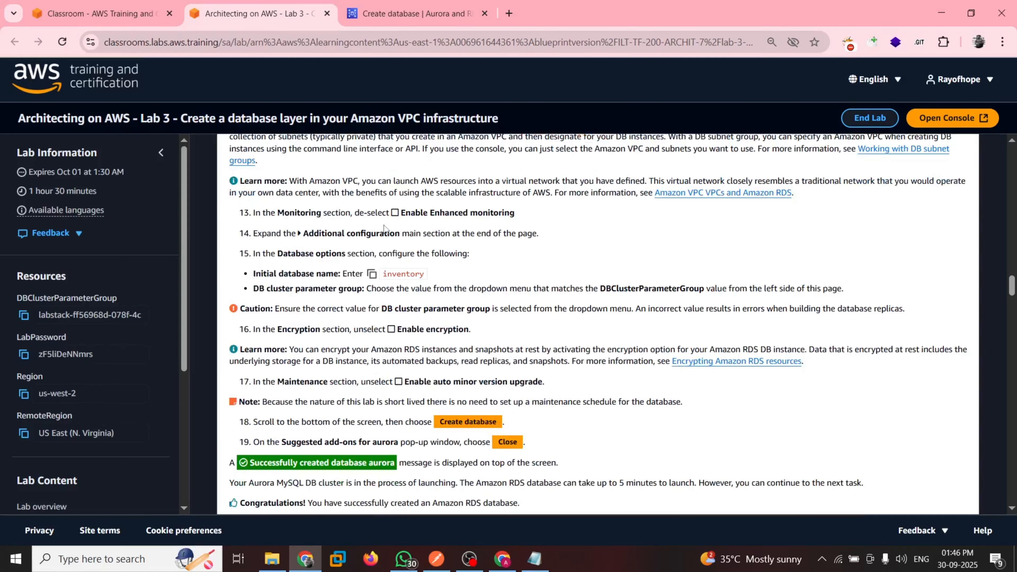
key("ctrl+Tab")
scroll(221, 320, "down", 3)
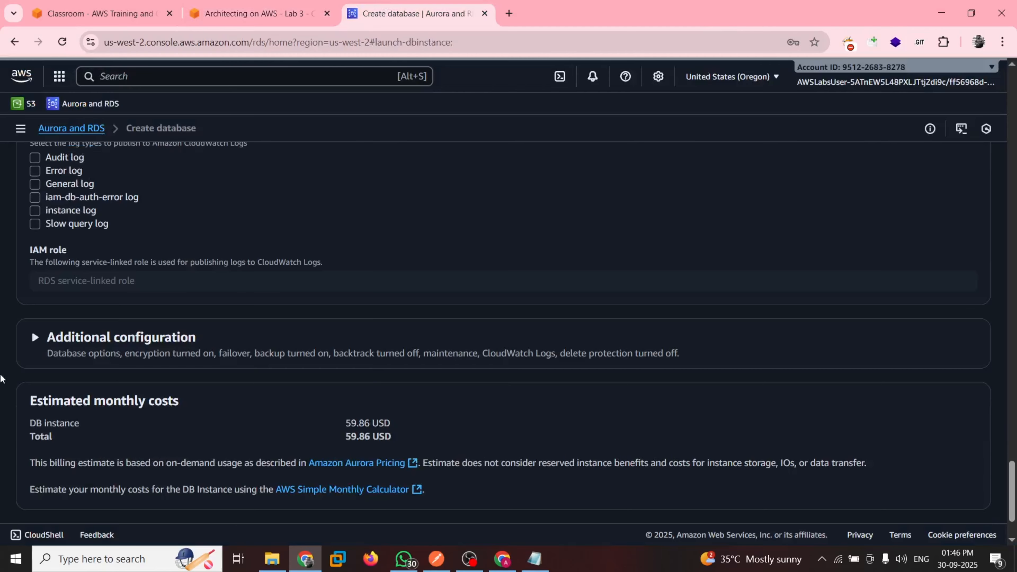
left_click(168, 338)
scroll(181, 405, "down", 2)
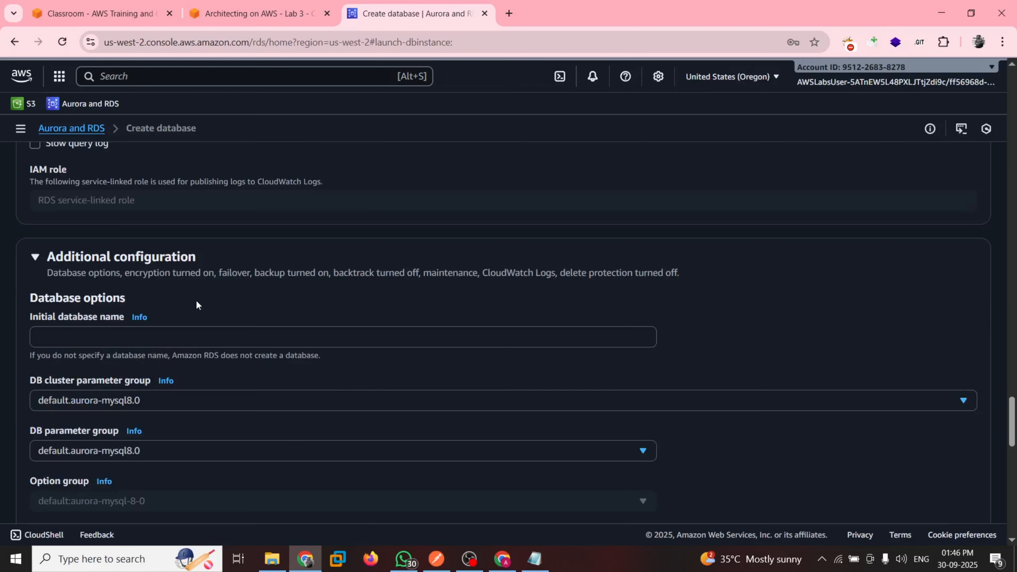
scroll(196, 300, "down", 1)
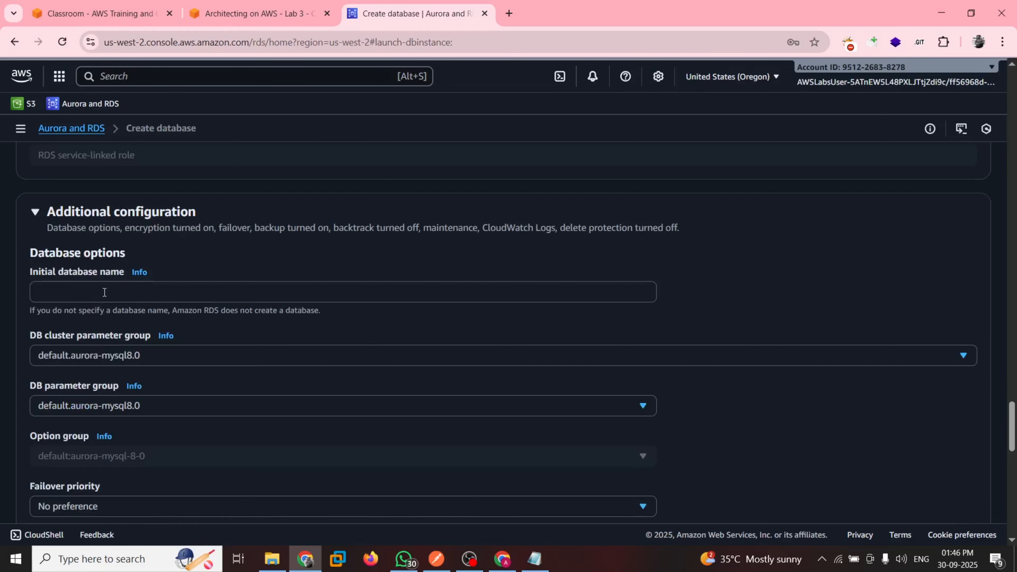
Copy the initial database name from guide step 15 and set it to inventory in the Database options
key("ctrl+shift+Tab")
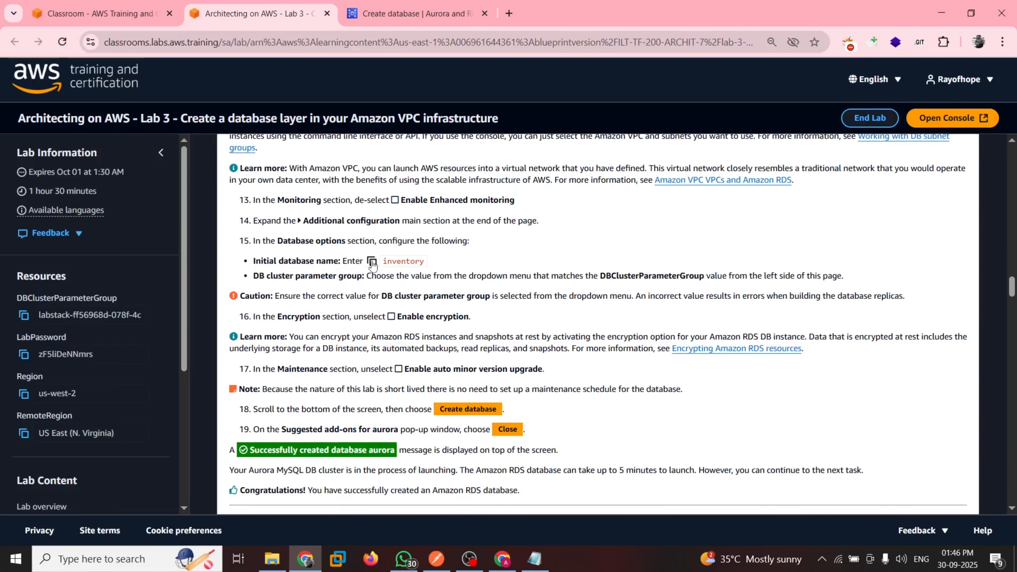
left_click(371, 262)
left_click(392, 5)
left_click(82, 299)
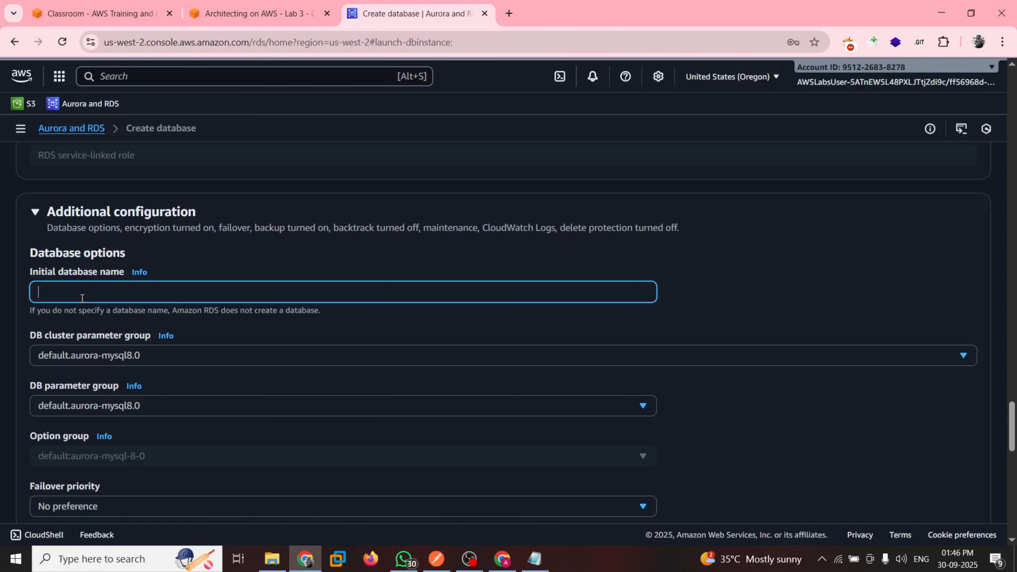
key("ctrl+v")
Choose the labstack DB cluster parameter group, check it against the guide's DBClusterParameterGroup value, and keep default.aurora-mysql8.0 as the DB parameter group
scroll(264, 269, "down", 1)
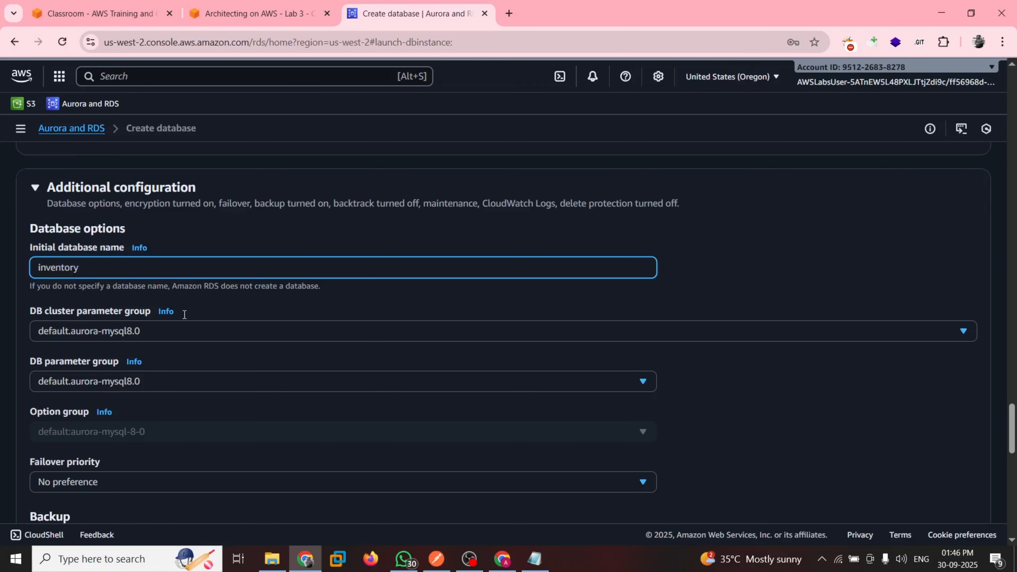
left_click(144, 337)
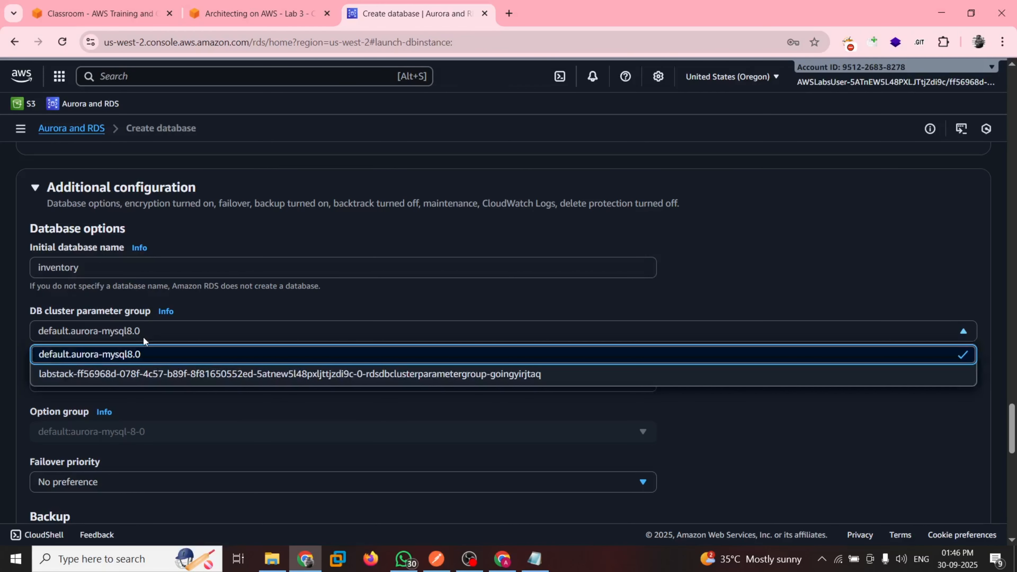
left_click(126, 374)
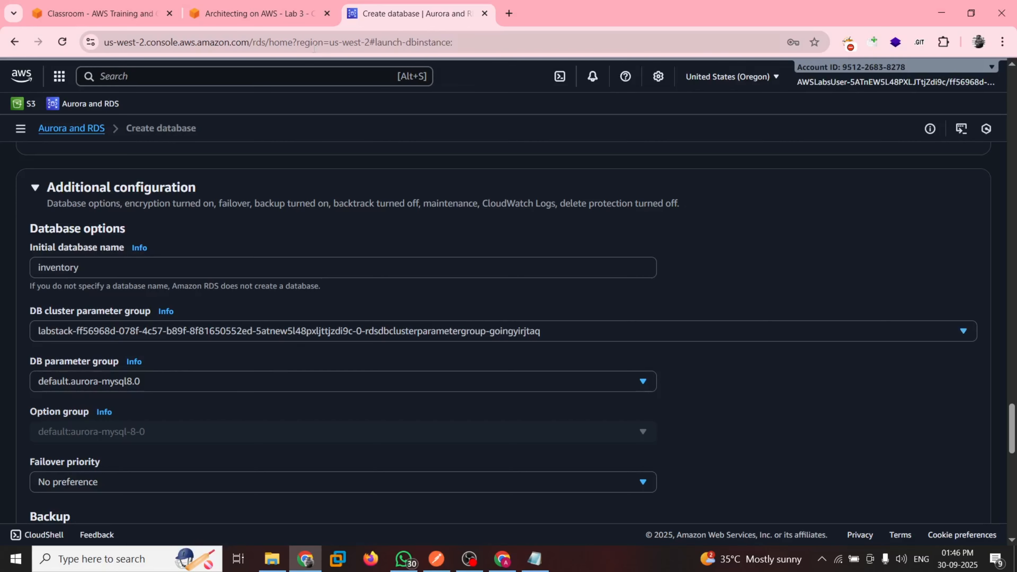
left_click(257, 13)
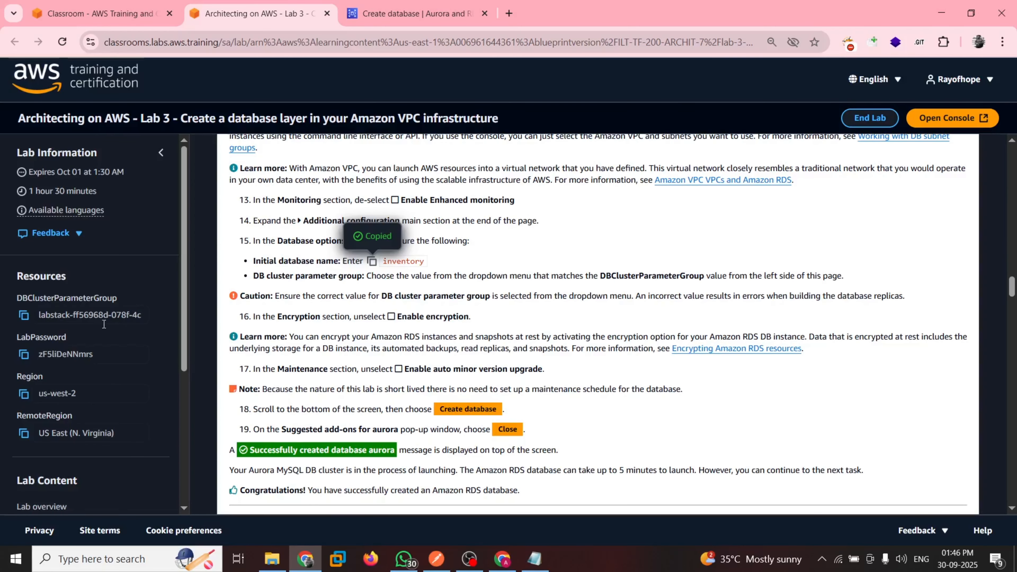
left_click(371, 4)
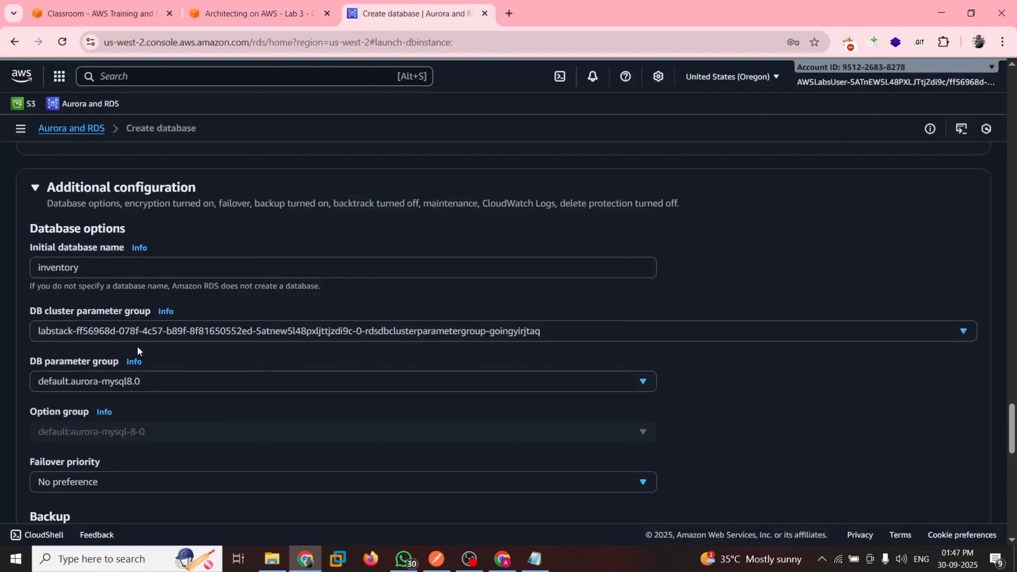
scroll(167, 345, "down", 1)
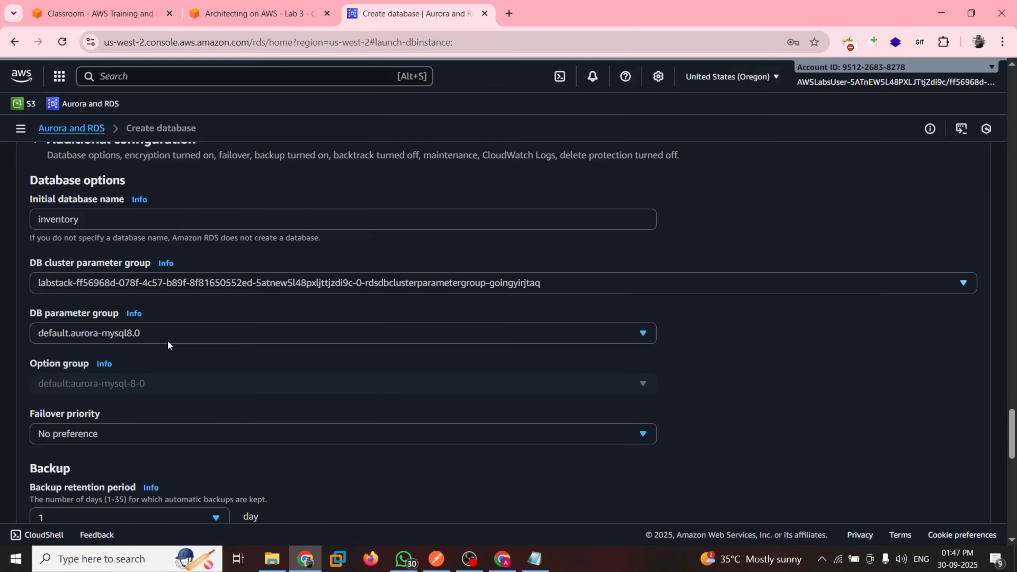
left_click(146, 333)
left_click(207, 363)
scroll(205, 361, "down", 2)
Check guide step 16 and disable encryption for the Aurora database
left_click(275, 6)
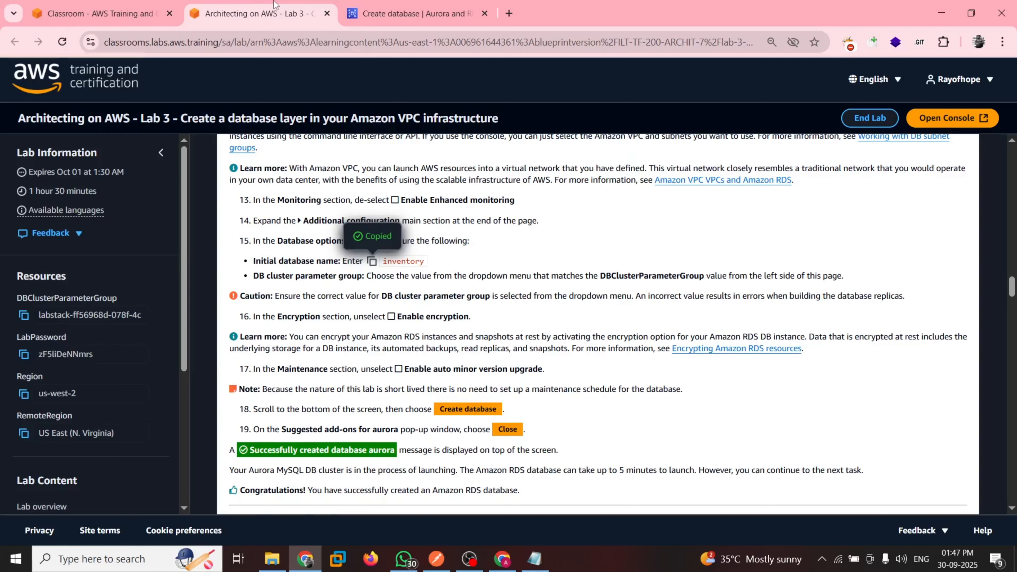
scroll(411, 293, "down", 1)
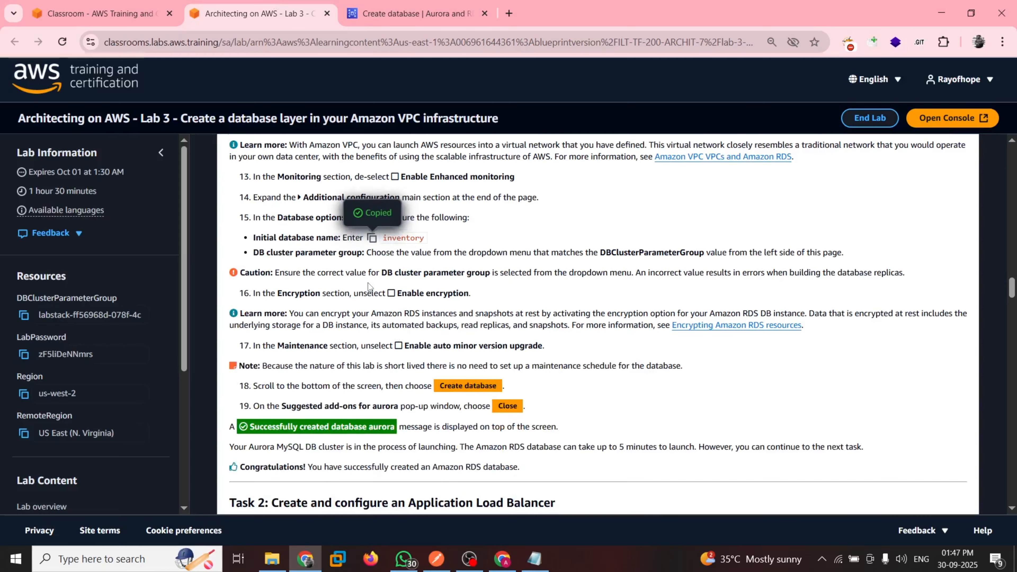
scroll(508, 256, "down", 1)
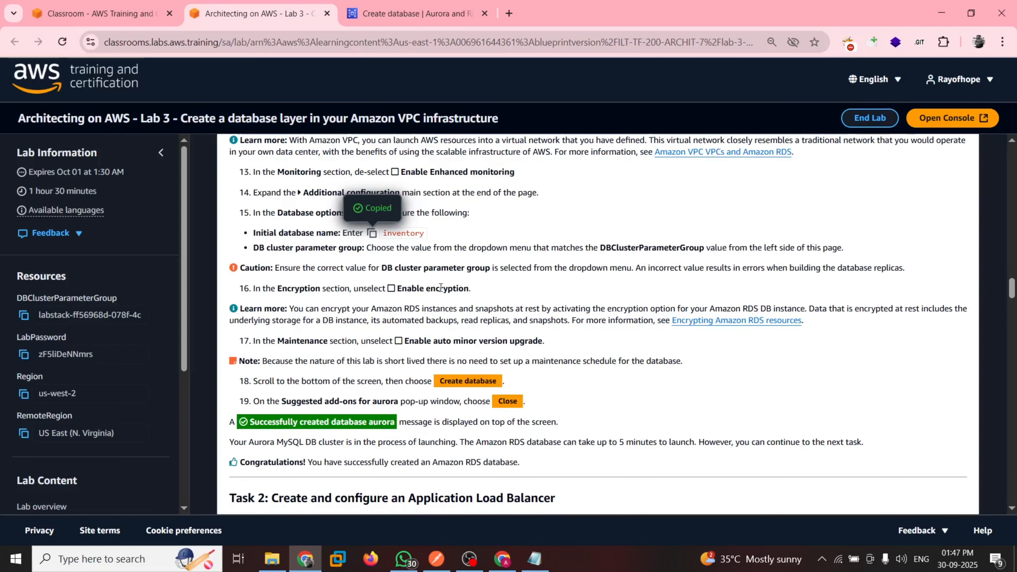
left_click(412, 13)
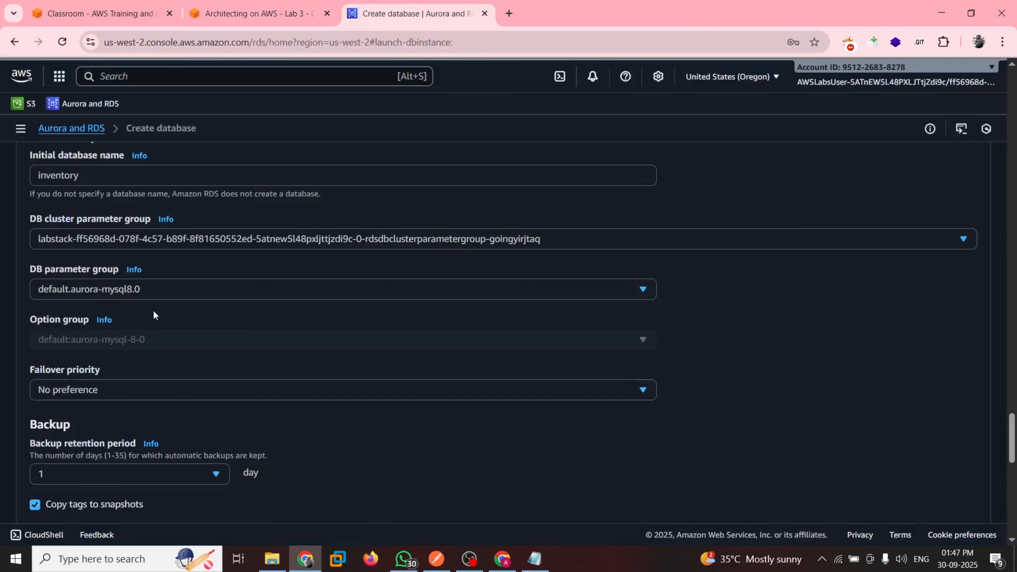
scroll(155, 315, "down", 2)
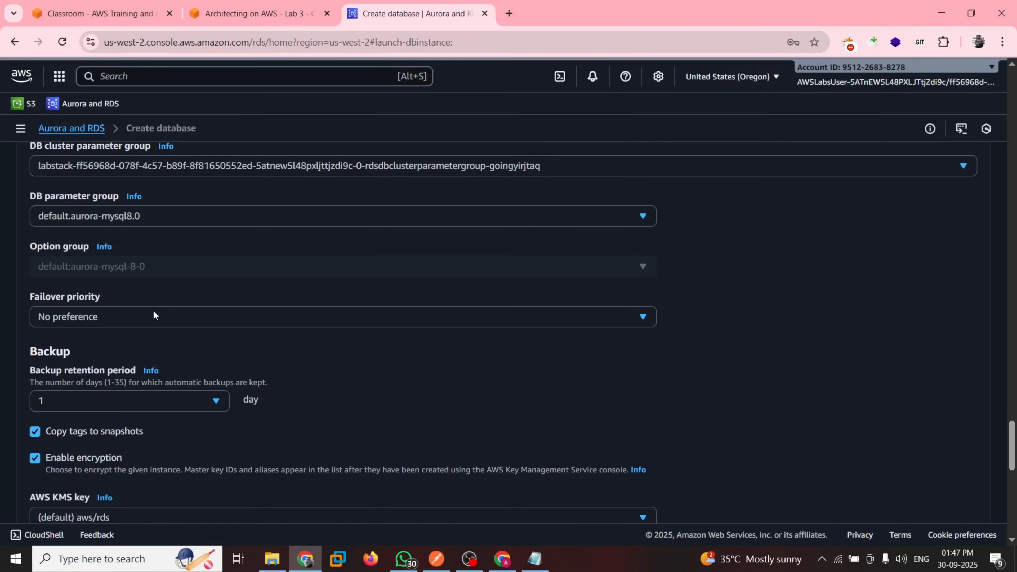
left_click(35, 437)
scroll(228, 417, "down", 3)
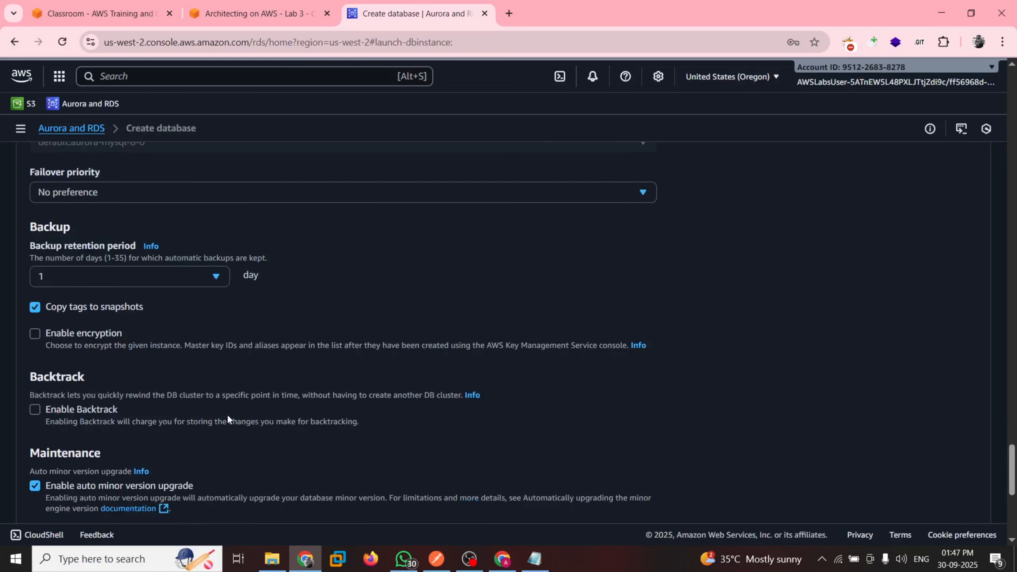
Following guide step 17, disable auto minor version upgrade in the Maintenance settings
scroll(227, 417, "down", 3)
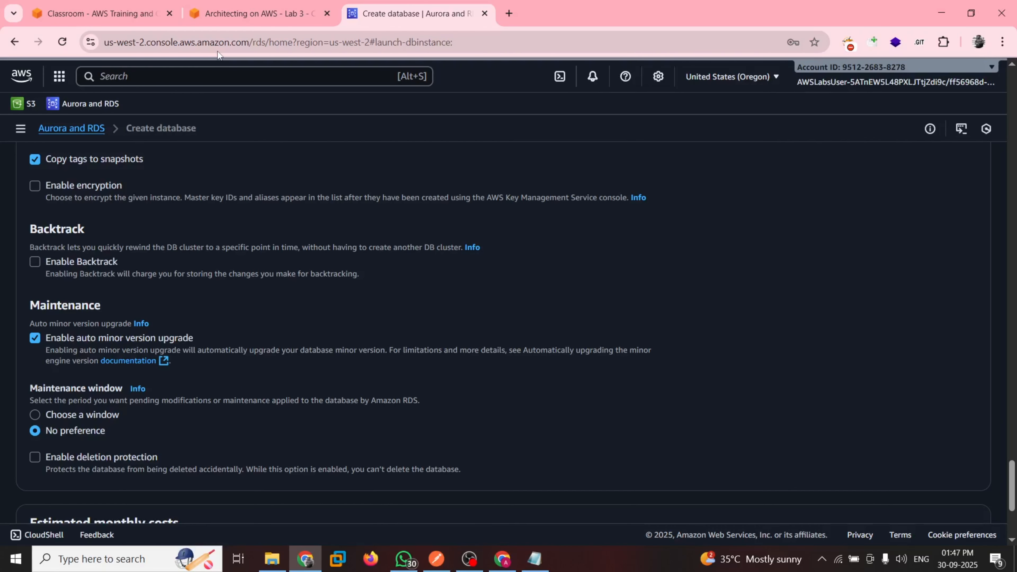
left_click(252, 13)
scroll(409, 263, "down", 1)
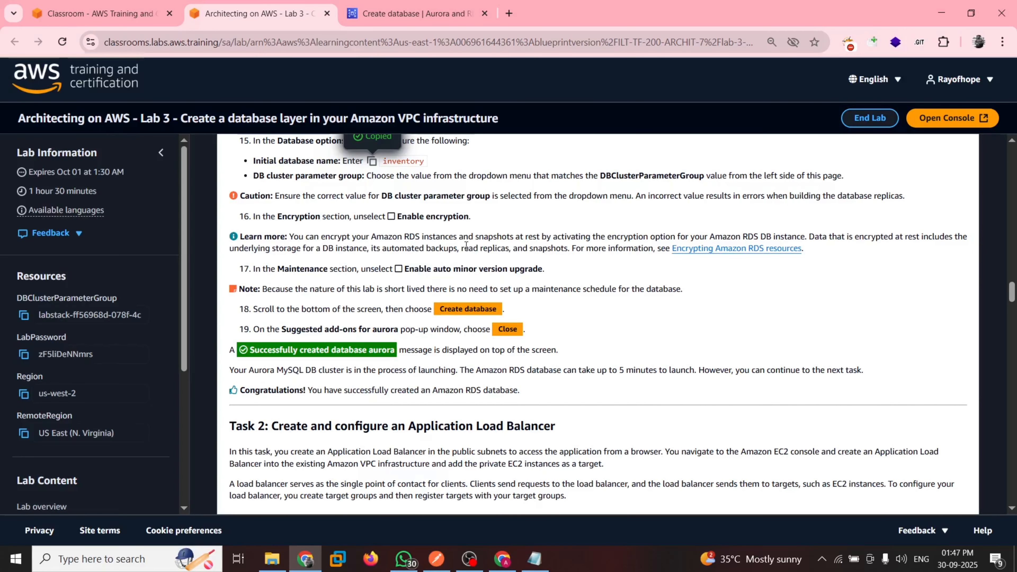
left_click(418, 18)
scroll(226, 349, "down", 3)
scroll(226, 352, "down", 1)
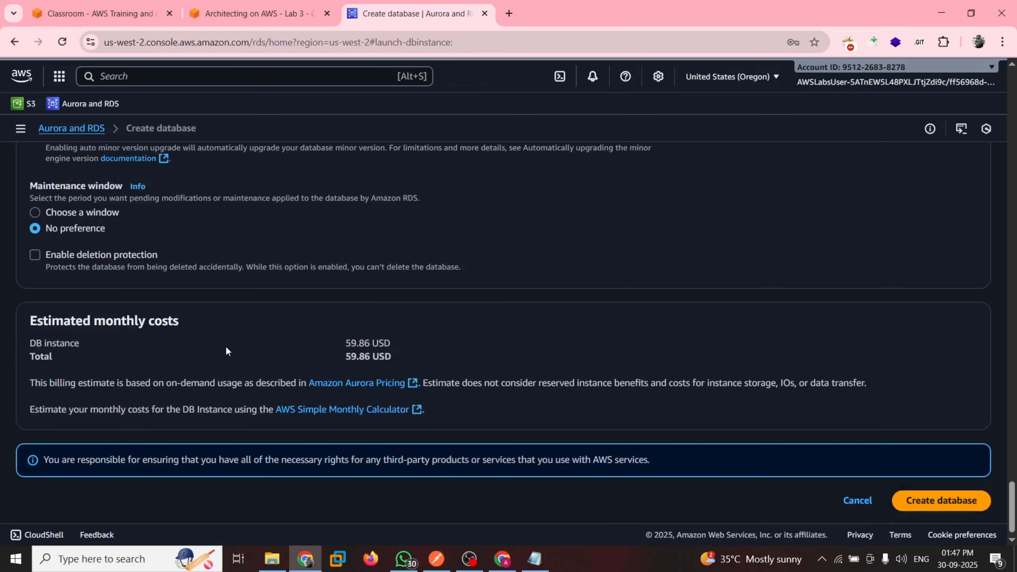
scroll(42, 238, "up", 2)
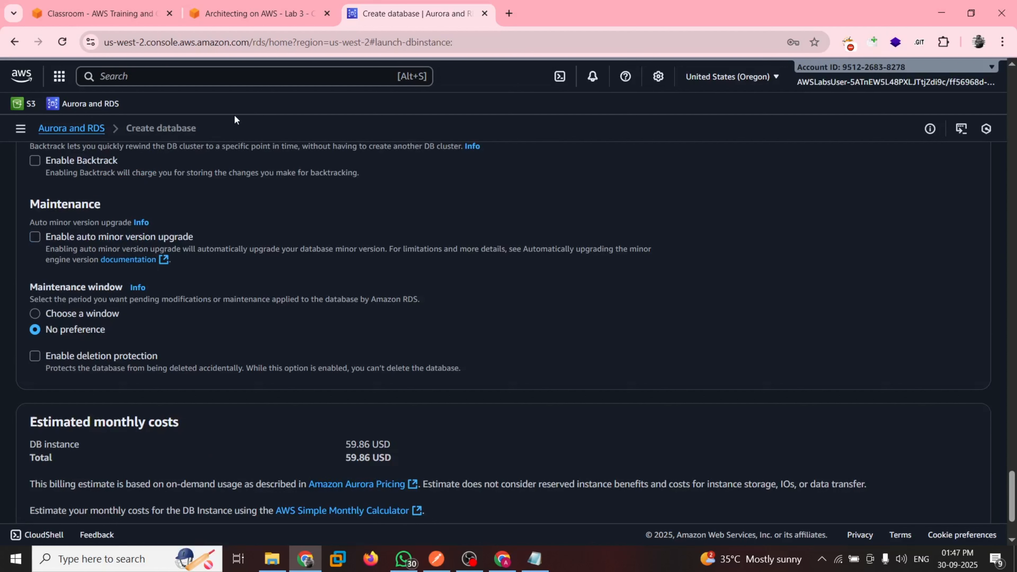
After checking guide steps 18 and 19 and the estimated monthly costs, create the database and dismiss the password-saving prompt and Suggested add-ons window
key("ctrl+shift+Tab")
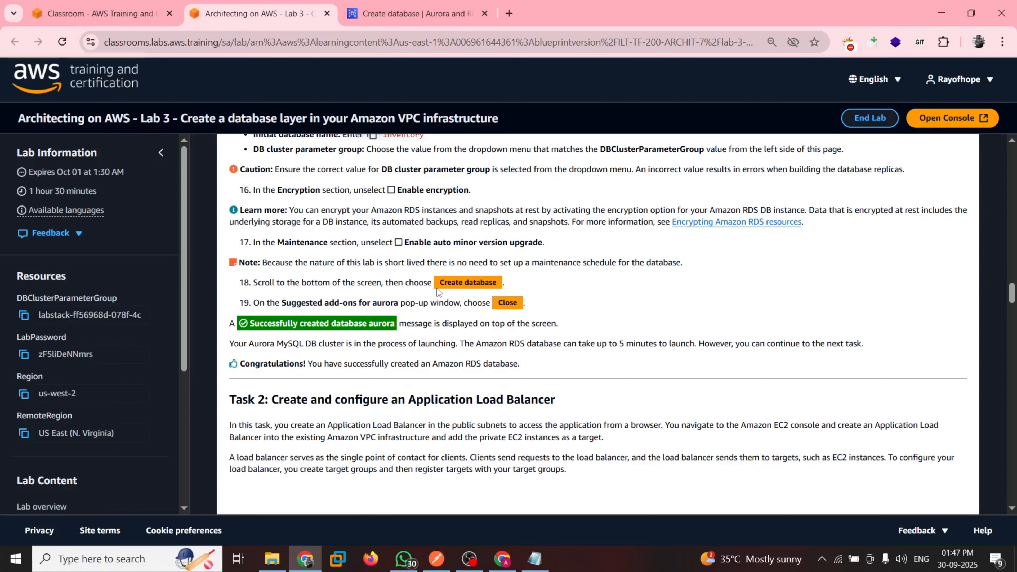
left_click(391, 5)
scroll(769, 425, "down", 3)
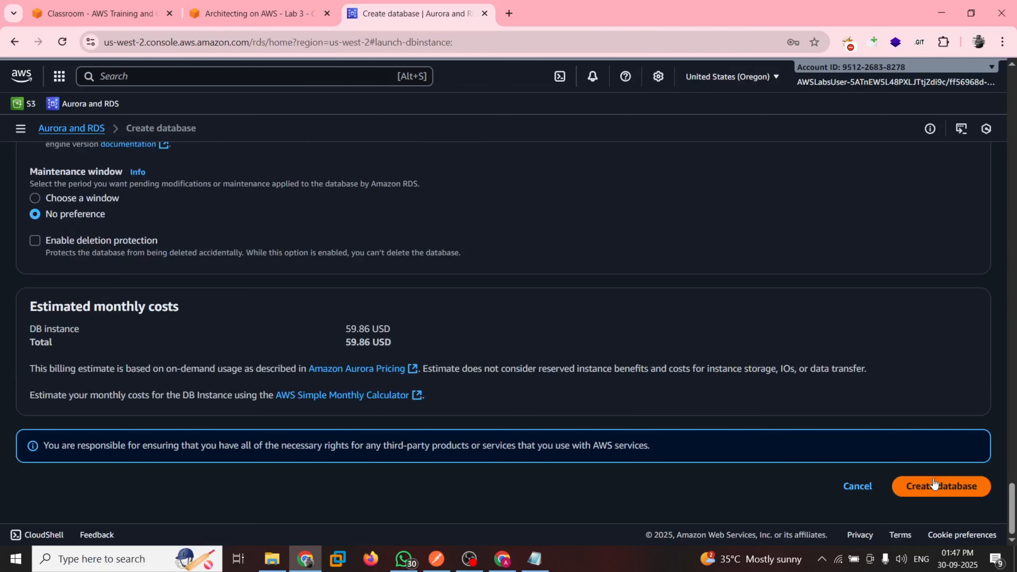
left_click_drag(24, 312, 408, 340)
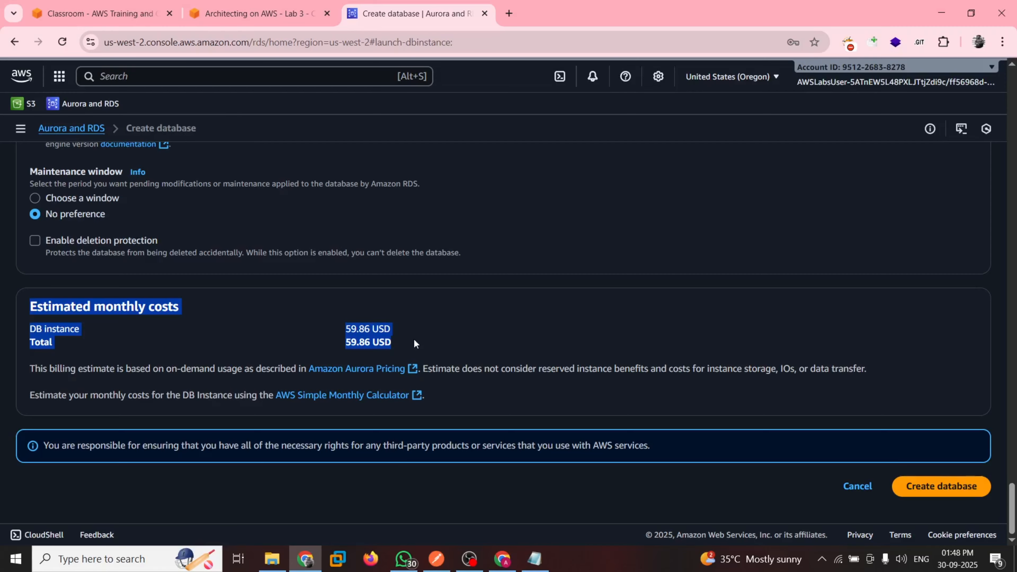
left_click(945, 485)
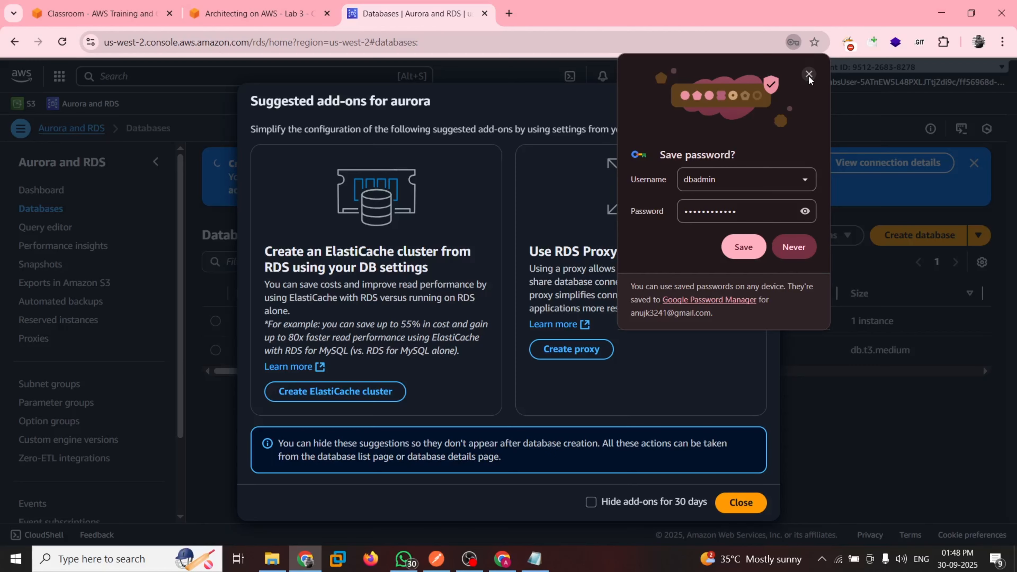
left_click(808, 75)
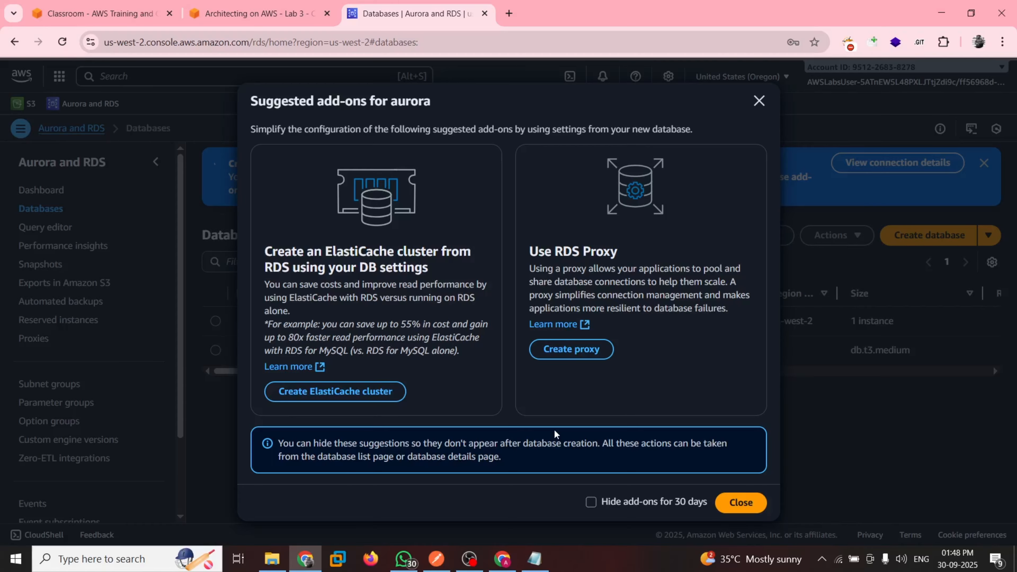
left_click(741, 503)
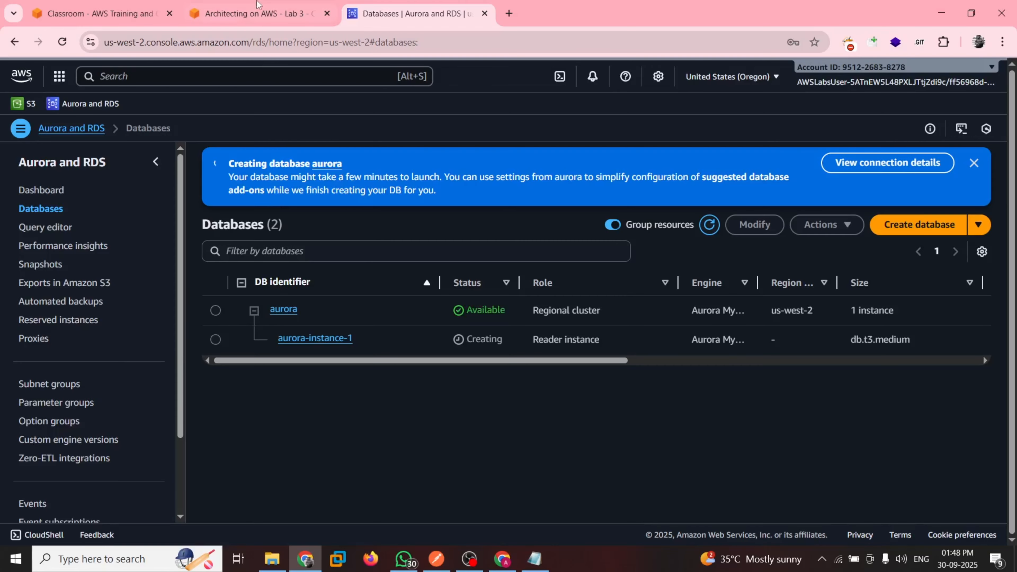
Read the introduction to guide Task 2 and refresh the Databases list to check the status of aurora-instance-1
left_click(258, 9)
scroll(370, 345, "down", 1)
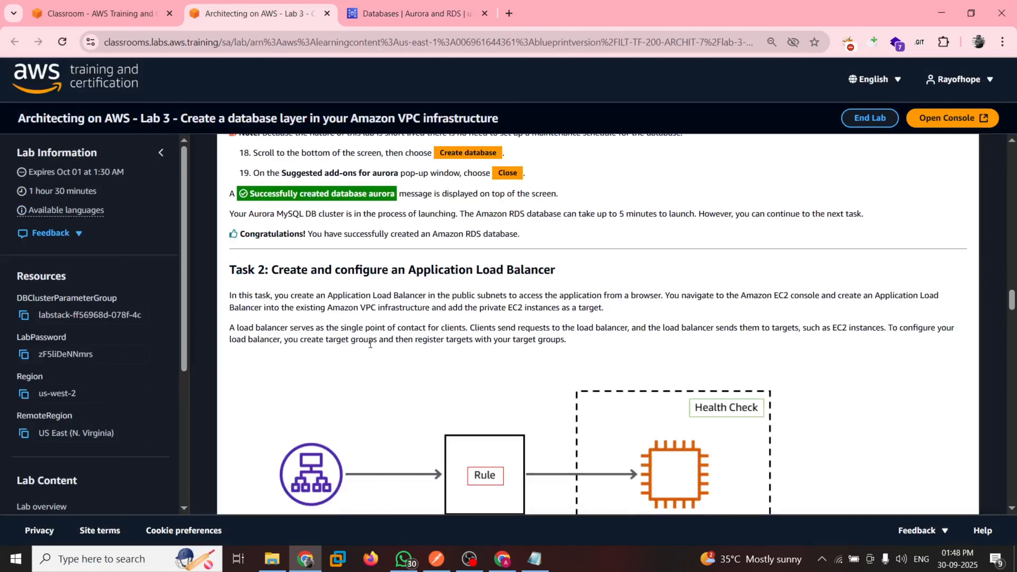
scroll(370, 344, "down", 2)
scroll(68, 325, "down", 5)
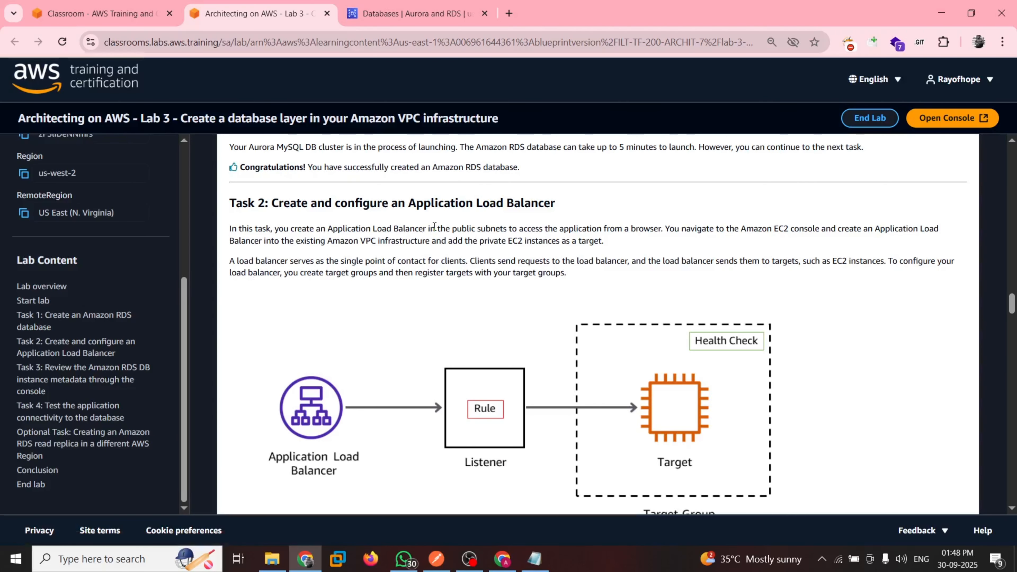
left_click(387, 4)
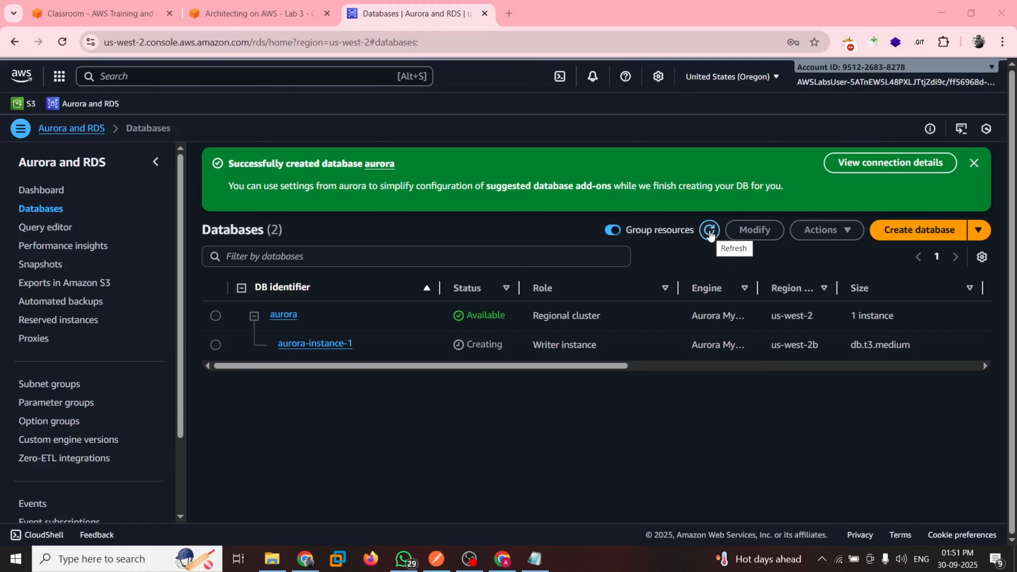
left_click(710, 233)
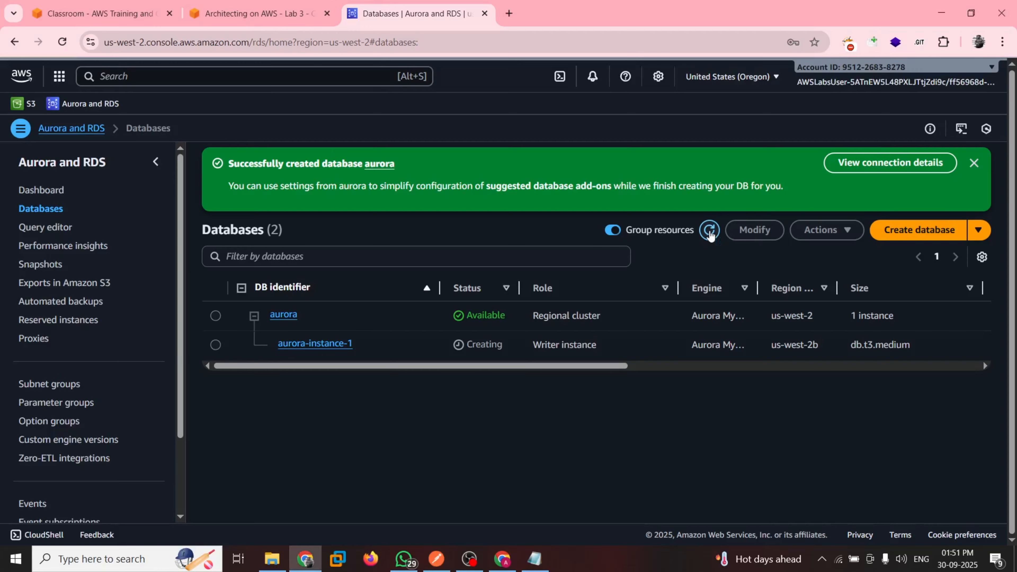
left_click(707, 231)
left_click(708, 230)
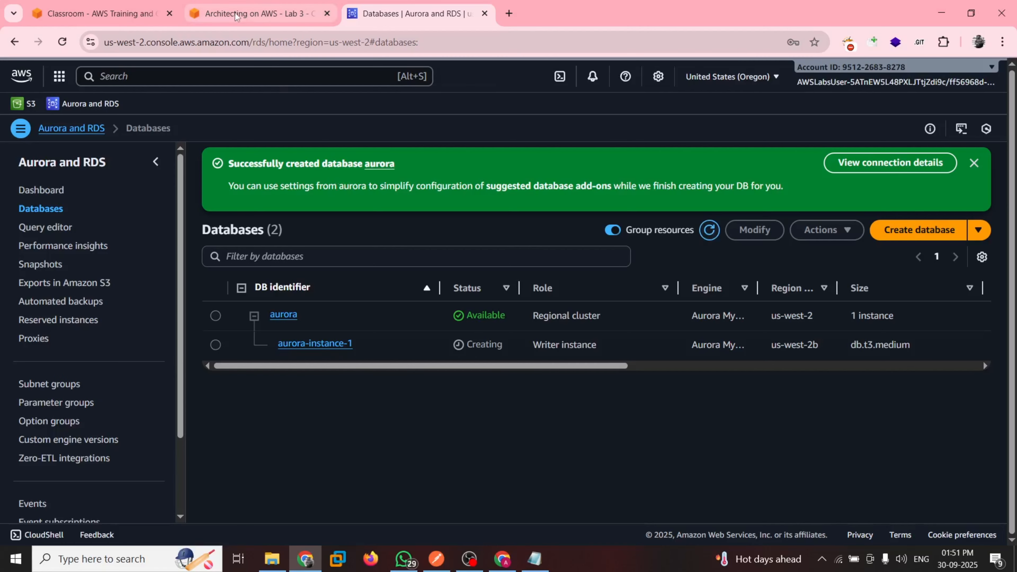
Review the guide's note on database launch time and the Application Load Balancer overview in Task 2
left_click(257, 13)
scroll(355, 376, "down", 1)
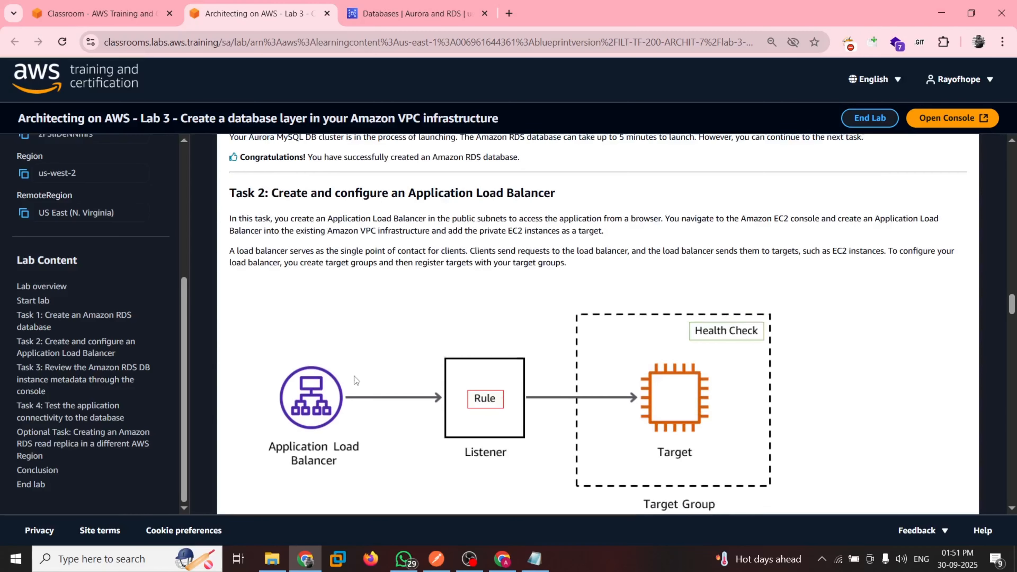
scroll(354, 376, "up", 2)
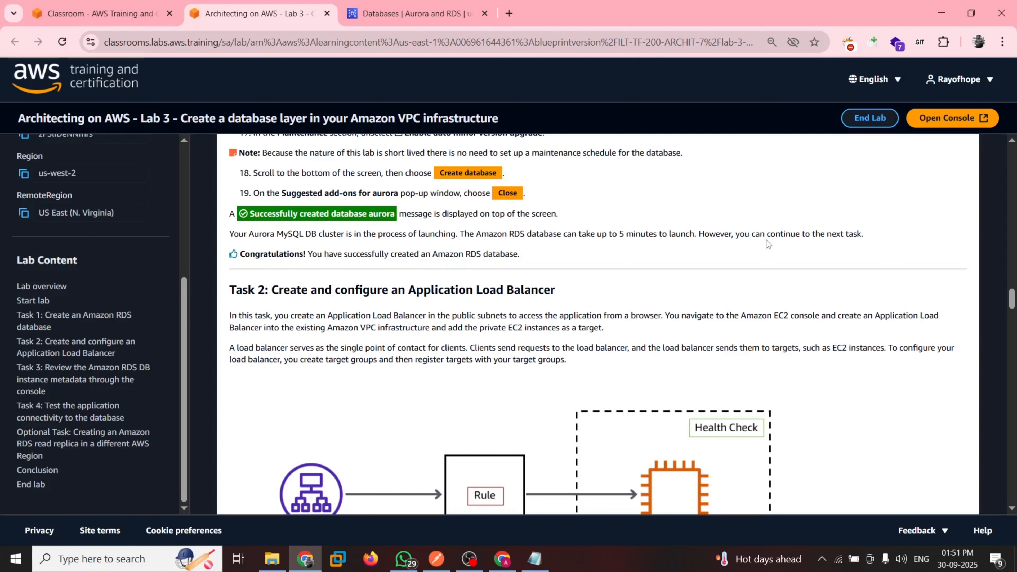
scroll(525, 326, "down", 3)
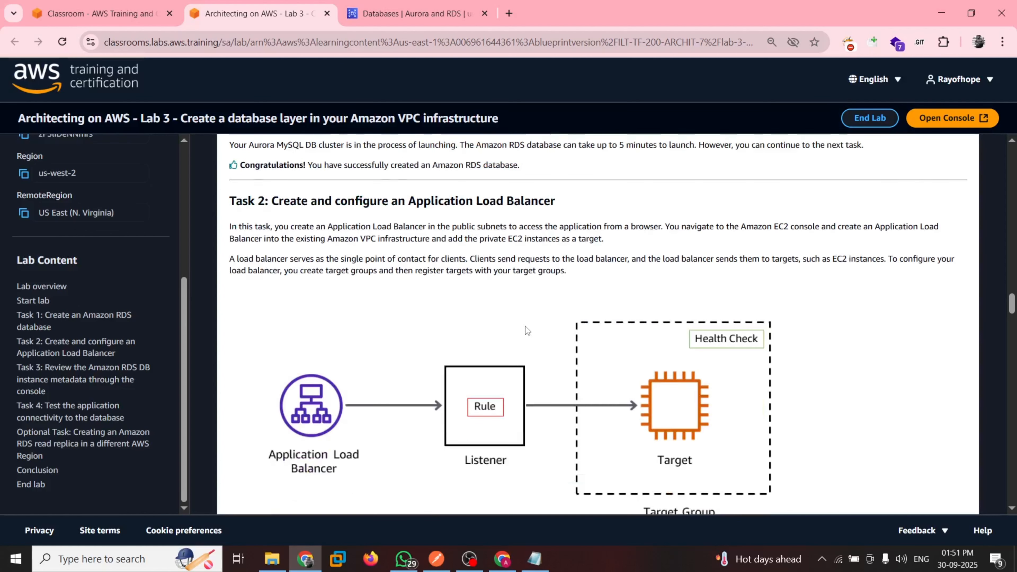
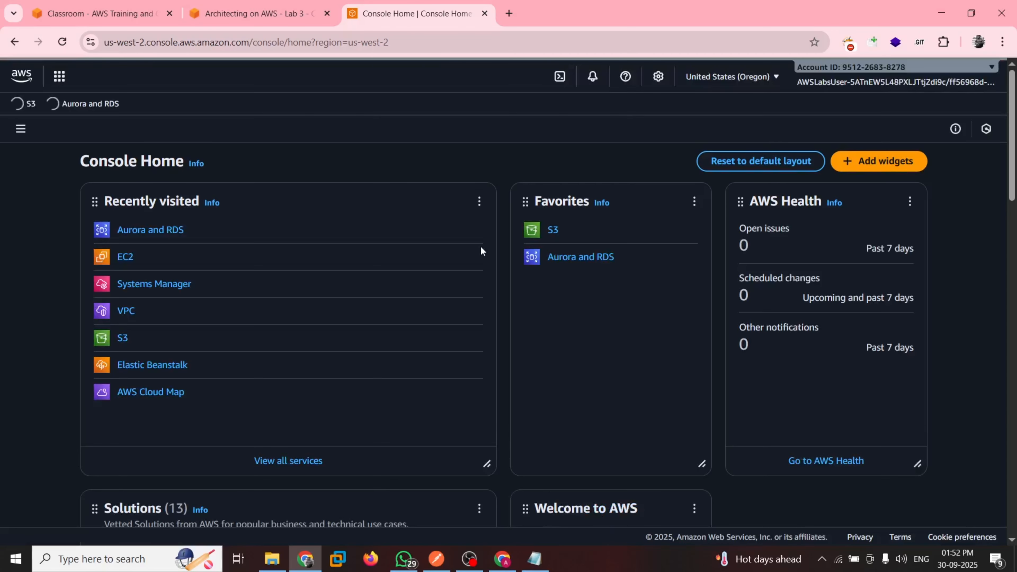
Following guide steps 20 and 21, open the EC2 console and go to the Target Groups page under Load Balancing
left_click(125, 262)
key("ctrl+Page_Up")
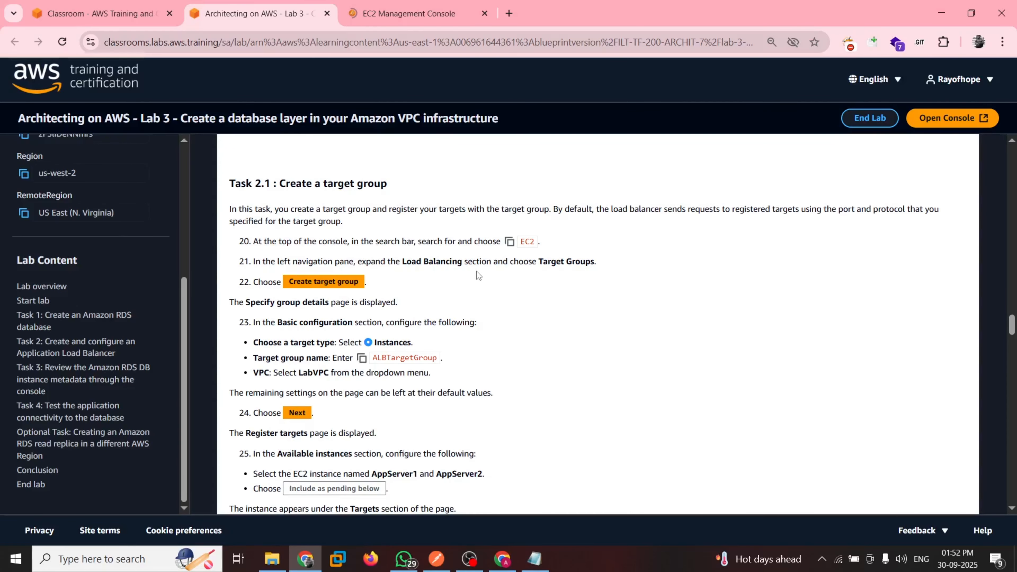
key("ctrl+Tab")
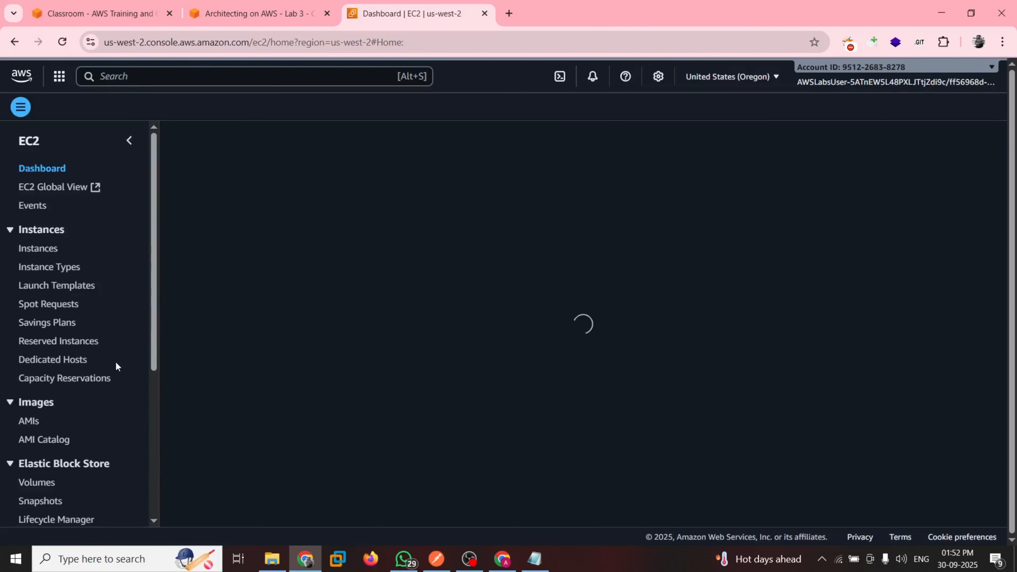
scroll(116, 363, "down", 4)
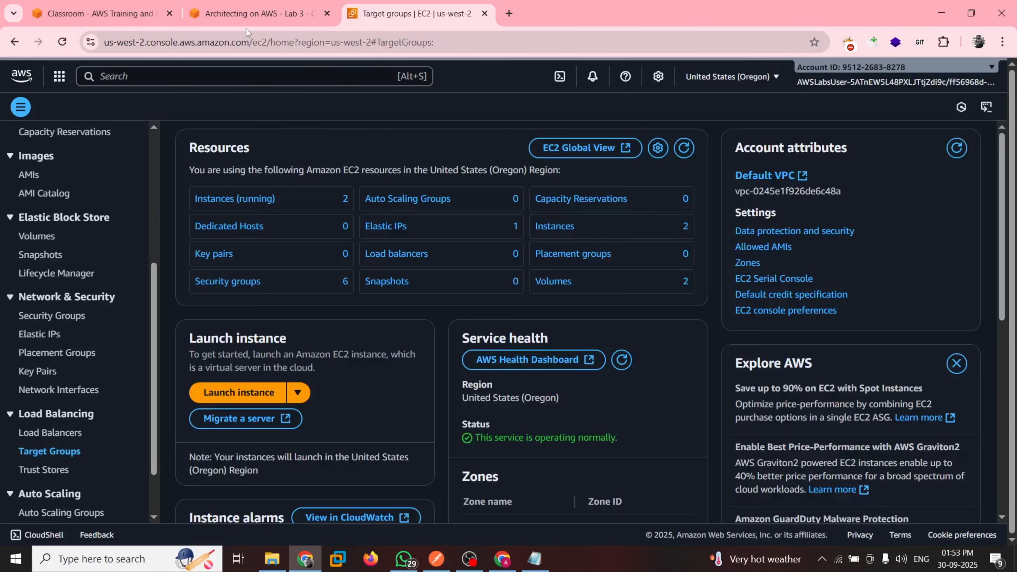
left_click(247, 29)
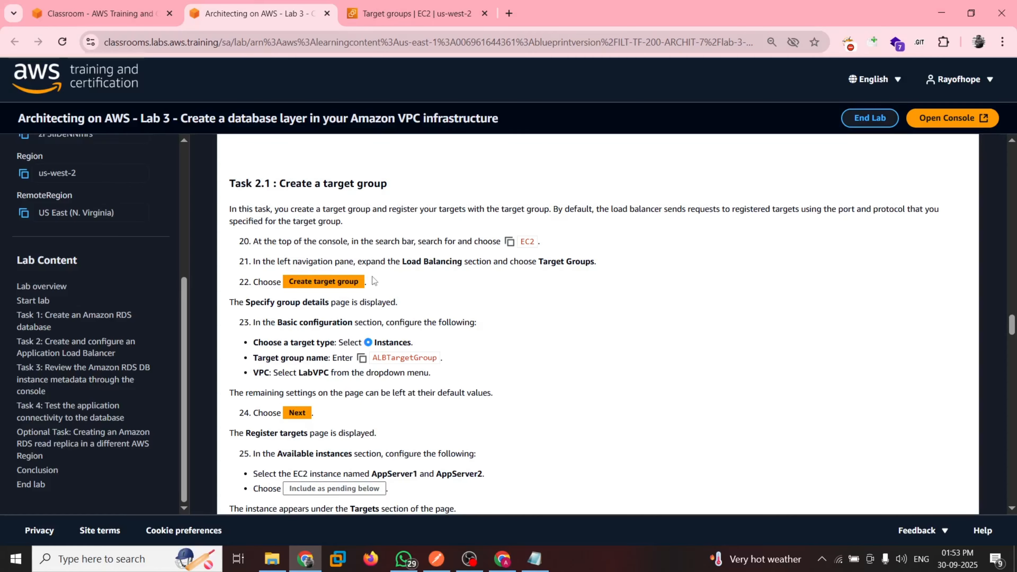
left_click(404, 4)
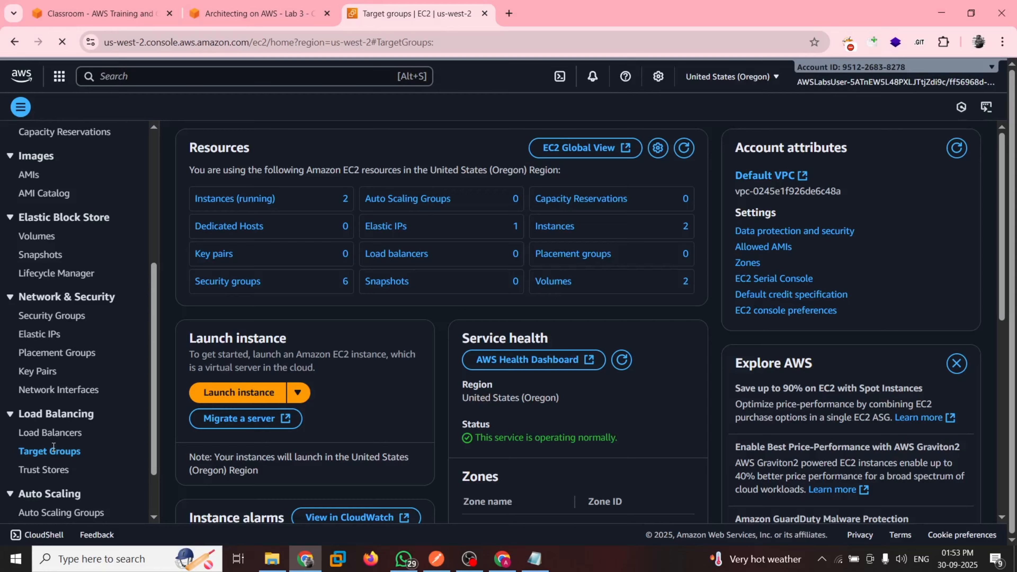
scroll(66, 387, "down", 5)
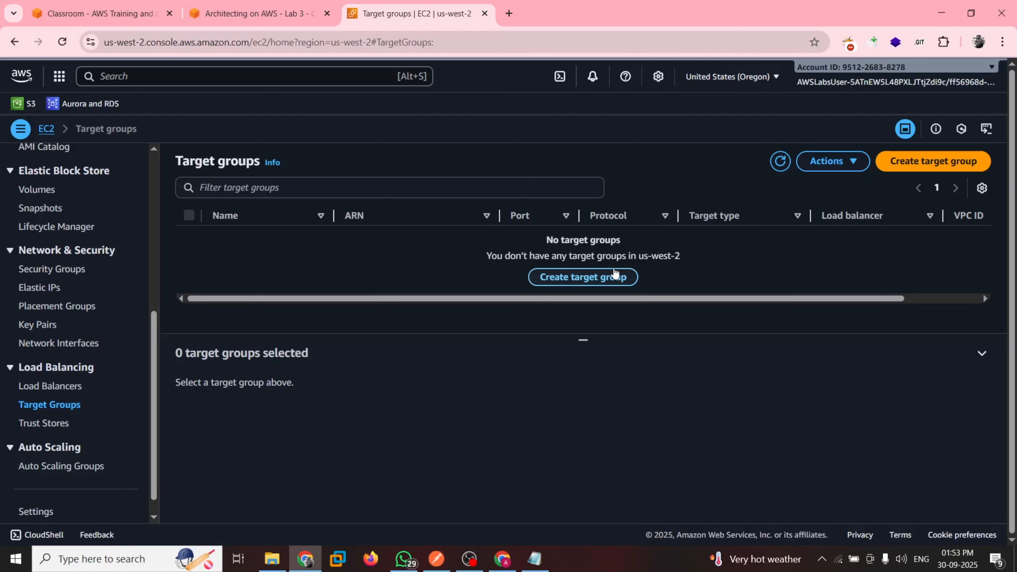
Start a target group with the Instances type, name ALBTargetGroup and LabVPC, keeping the other defaults, and proceed to registering targets
left_click(583, 282)
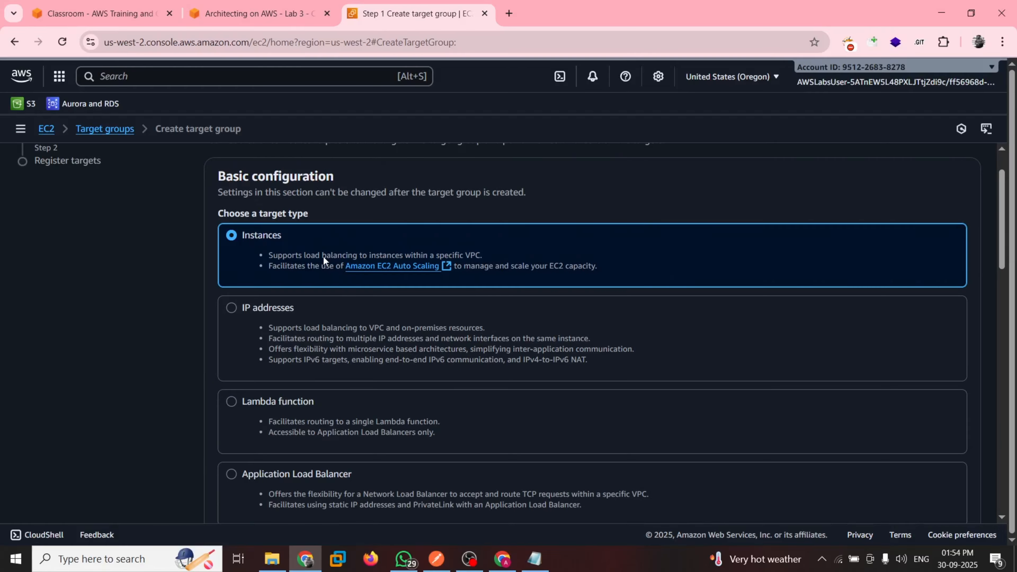
scroll(388, 272, "down", 5)
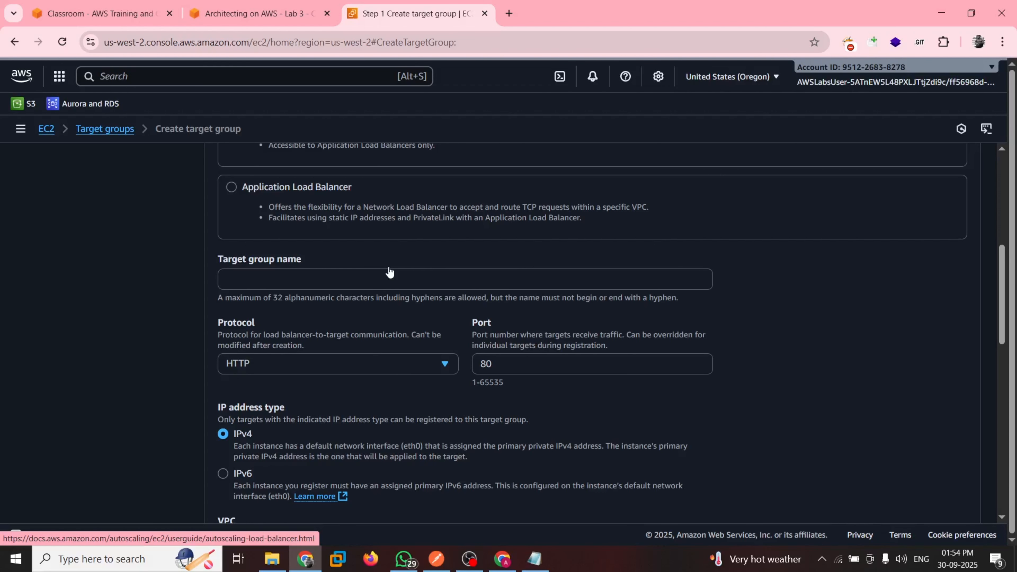
scroll(389, 272, "down", 4)
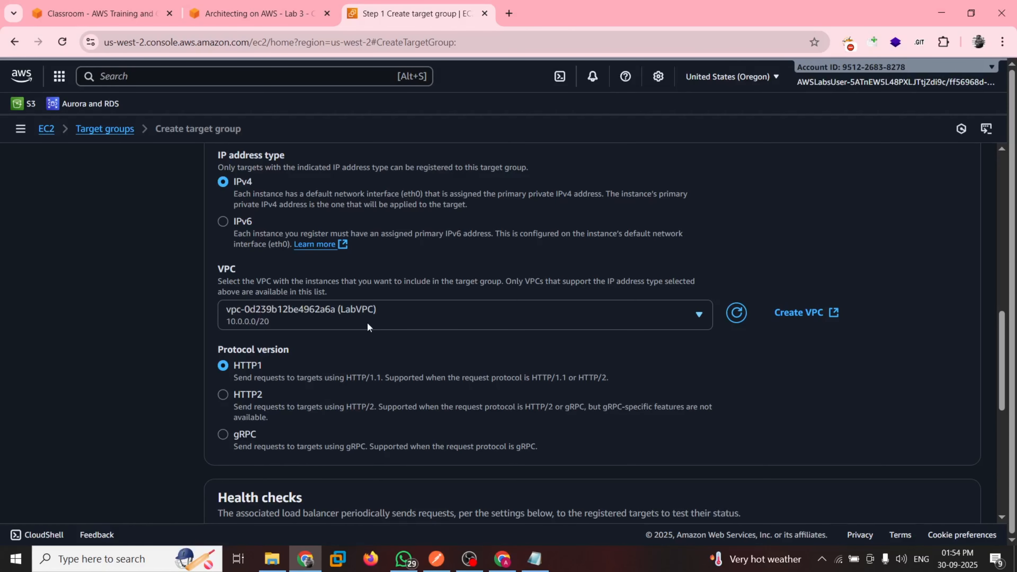
scroll(367, 326, "down", 1)
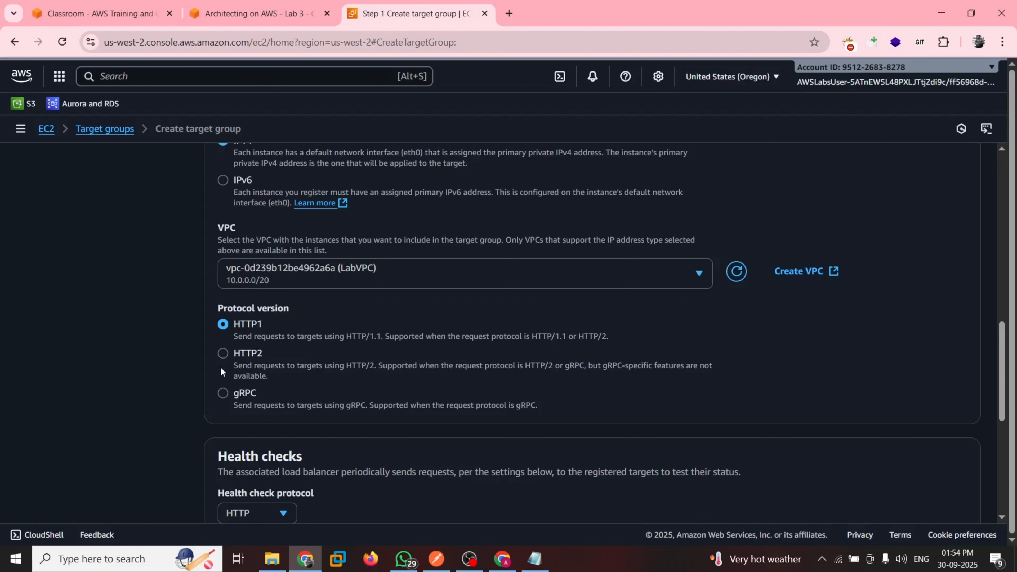
key("ctrl+shift+Tab")
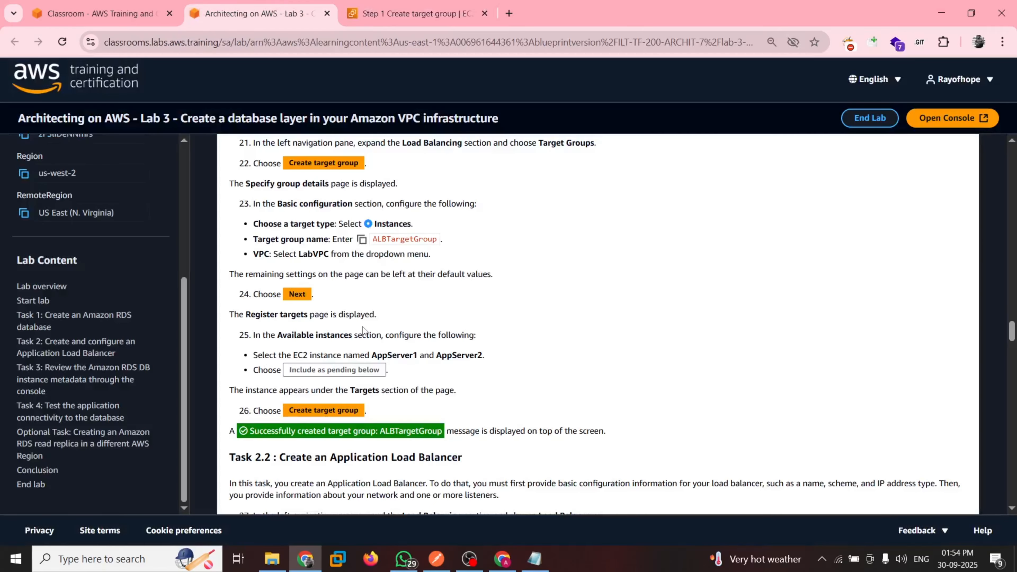
key("ctrl+Tab")
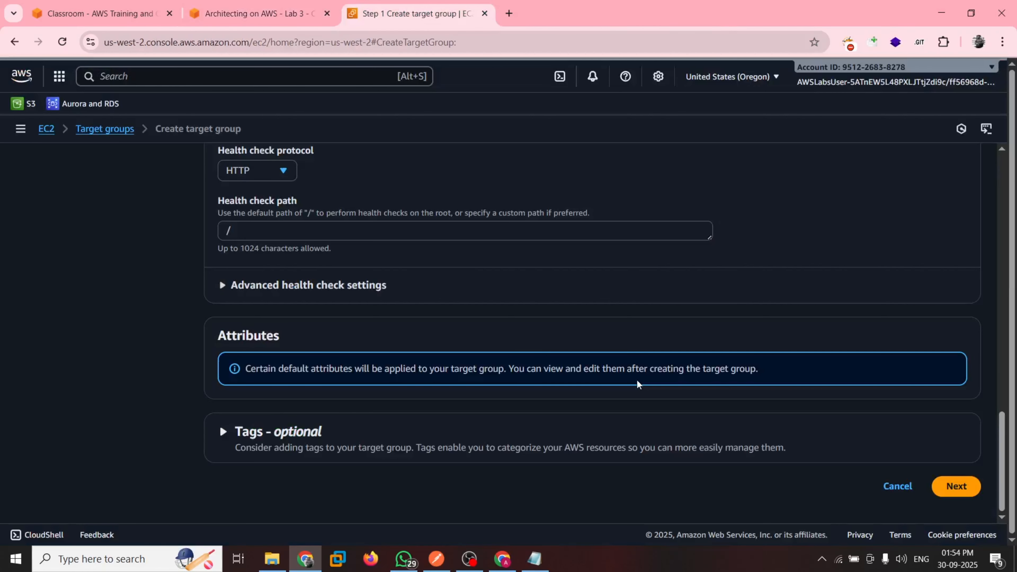
scroll(637, 384, "up", 8)
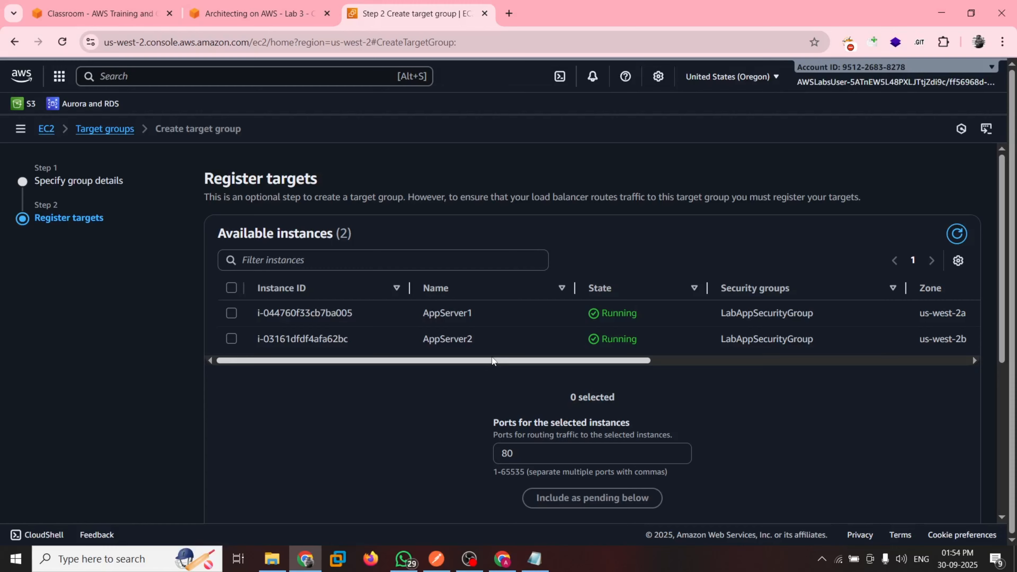
Following guide step 25, include the AppServer1 and AppServer2 instances as pending targets on port 80
key("ctrl+shift+Tab")
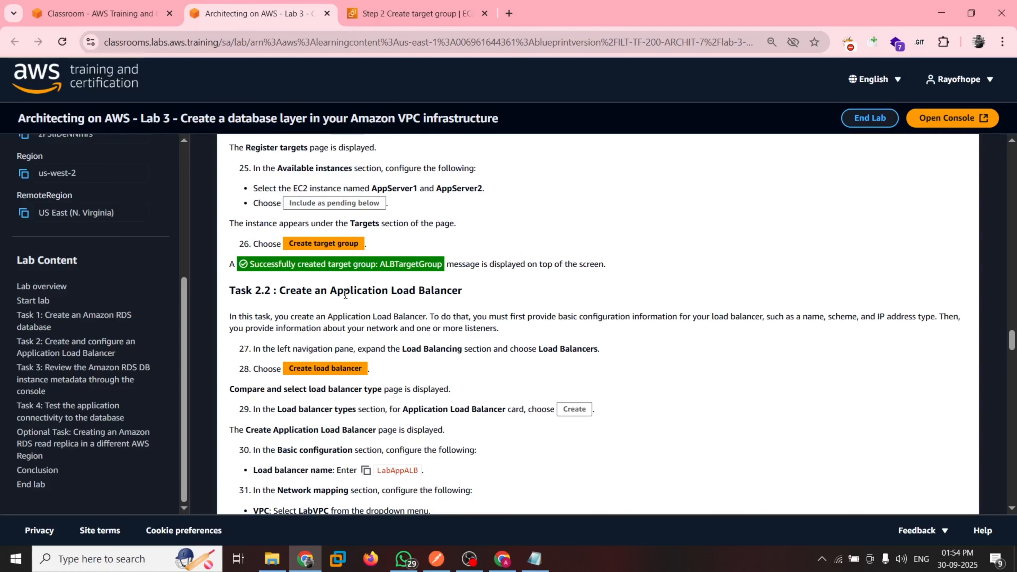
scroll(345, 294, "up", 1)
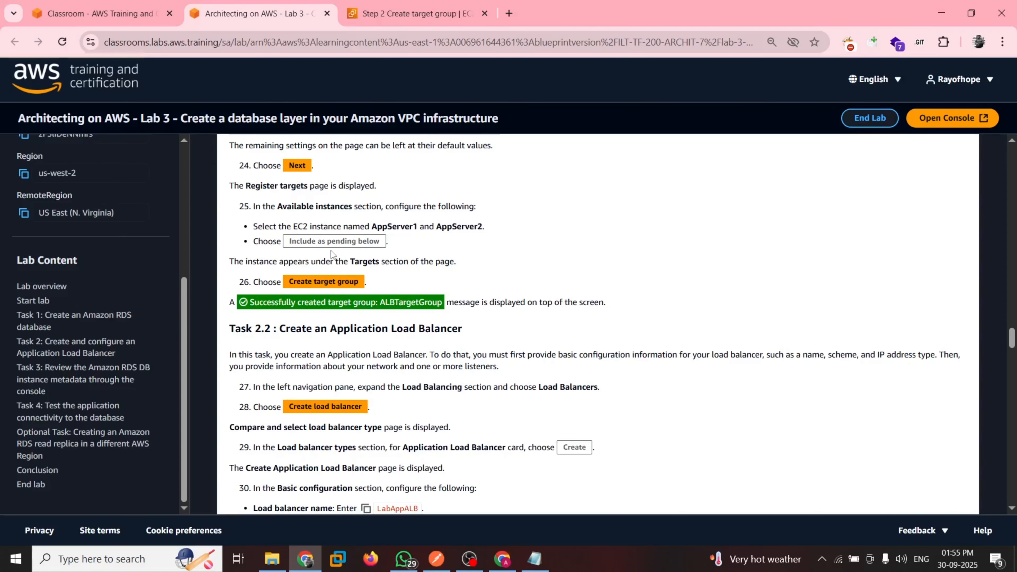
key("ctrl+Tab")
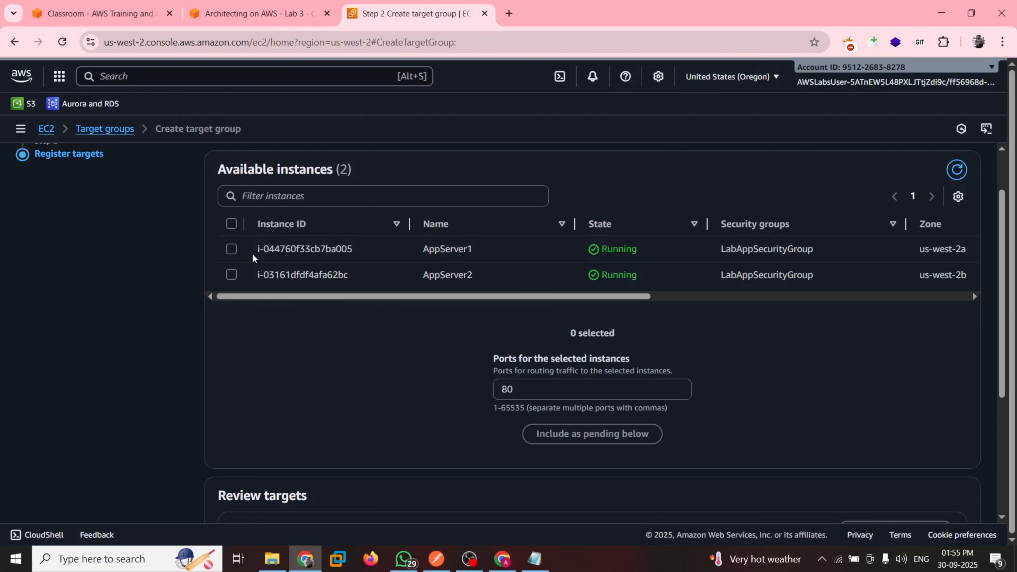
scroll(281, 311, "down", 5)
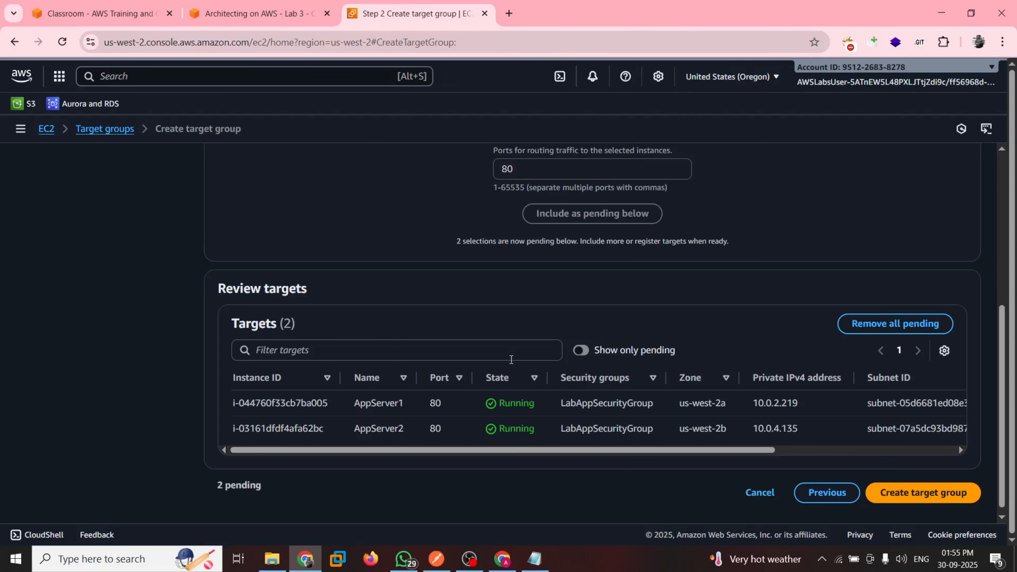
Check guide step 26, create the target group, and review its details and registered targets
key("ctrl+shift+Tab")
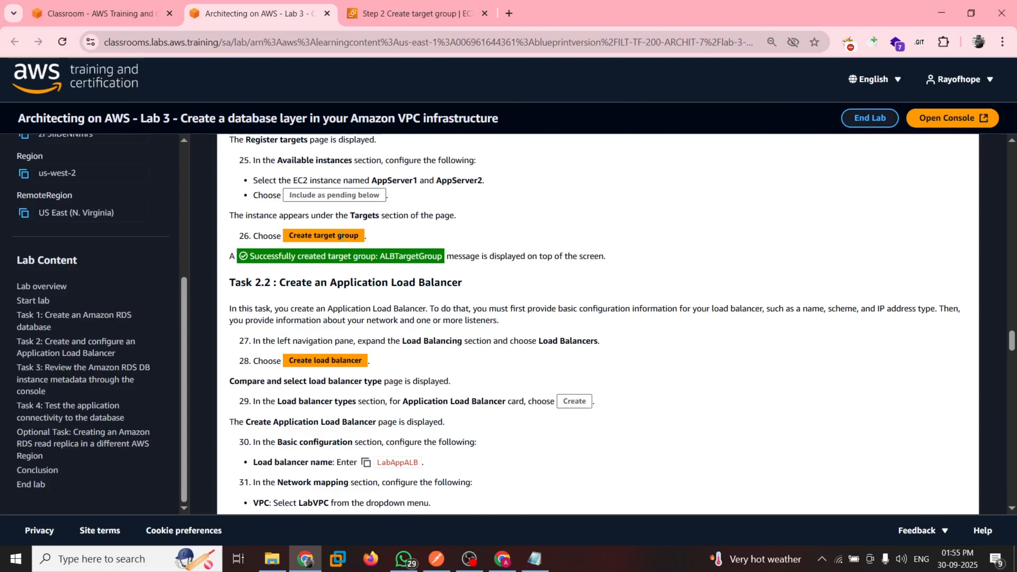
key("ctrl+Tab")
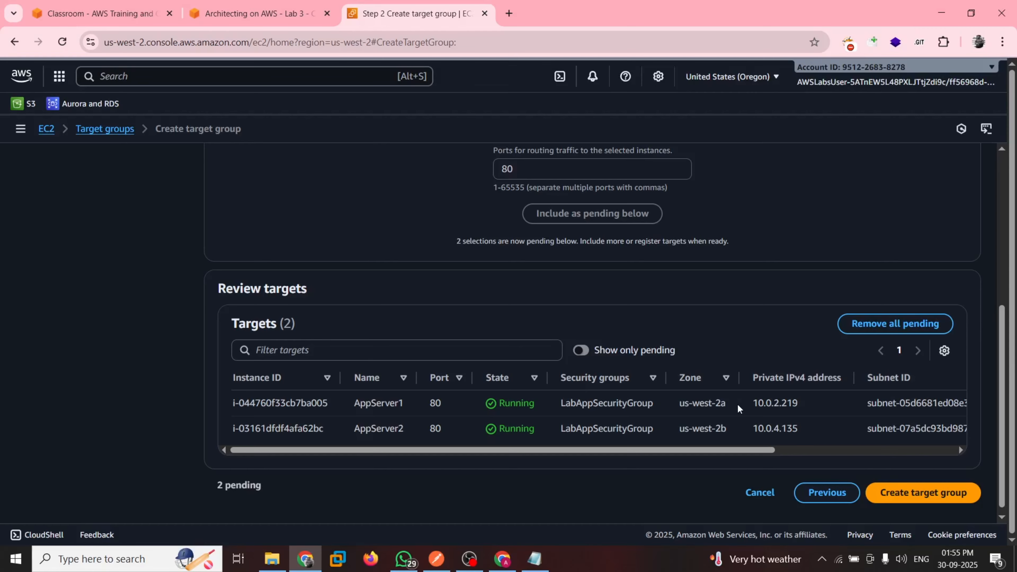
left_click(929, 496)
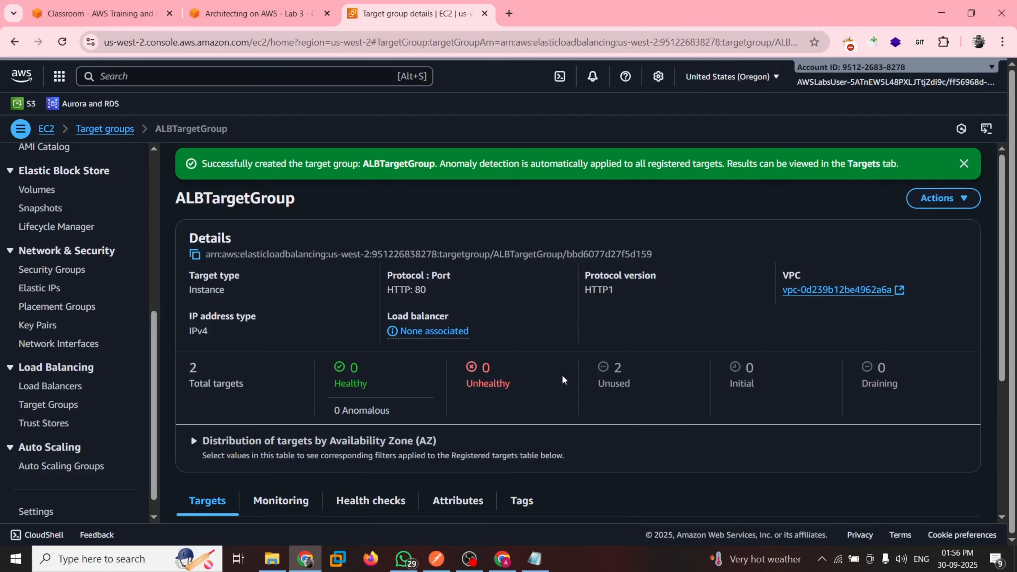
scroll(563, 379, "down", 3)
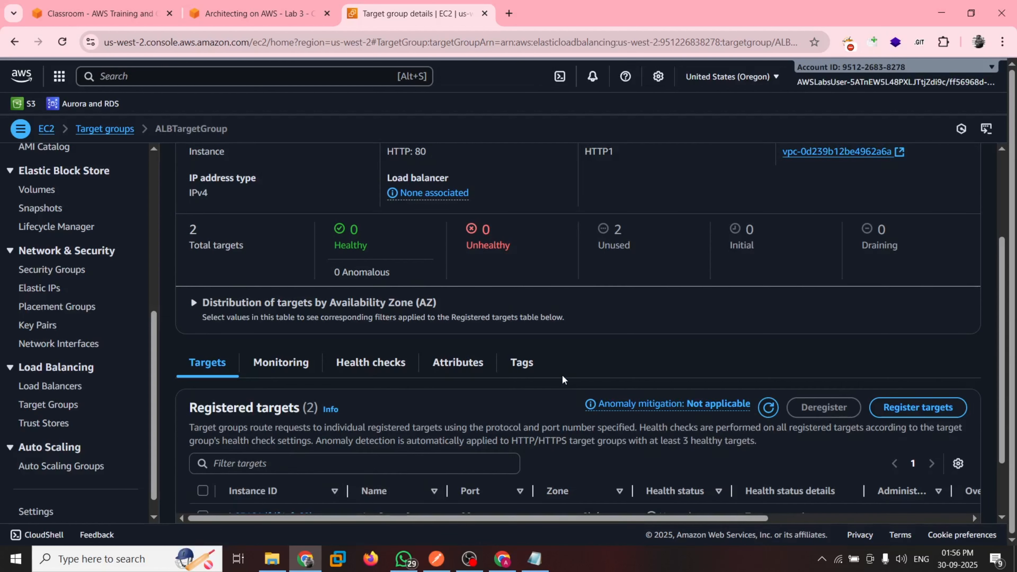
Read the start of guide Task 2.2 and open the Load Balancers page in the EC2 console
left_click(264, 14)
scroll(323, 266, "down", 1)
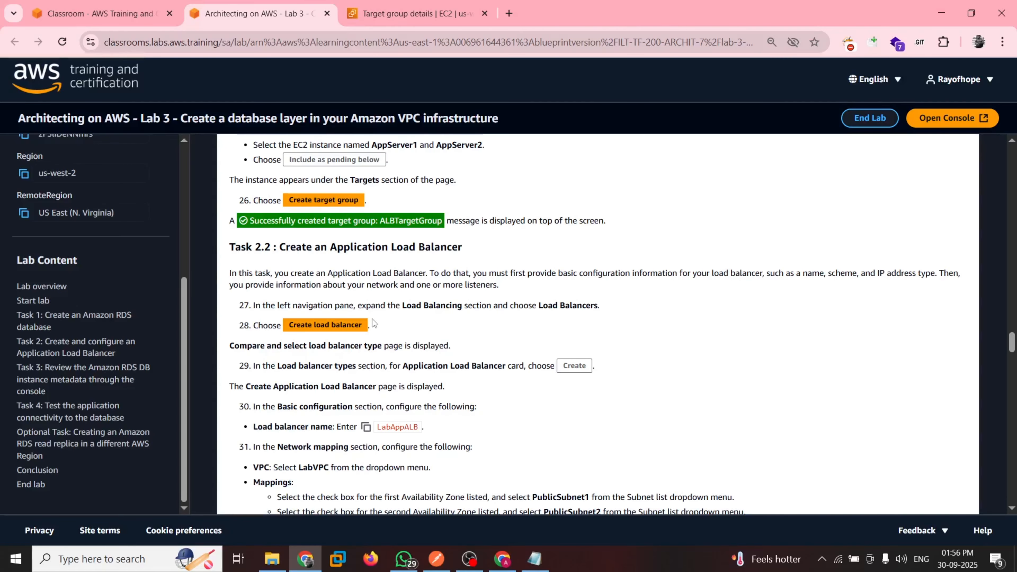
left_click(409, 4)
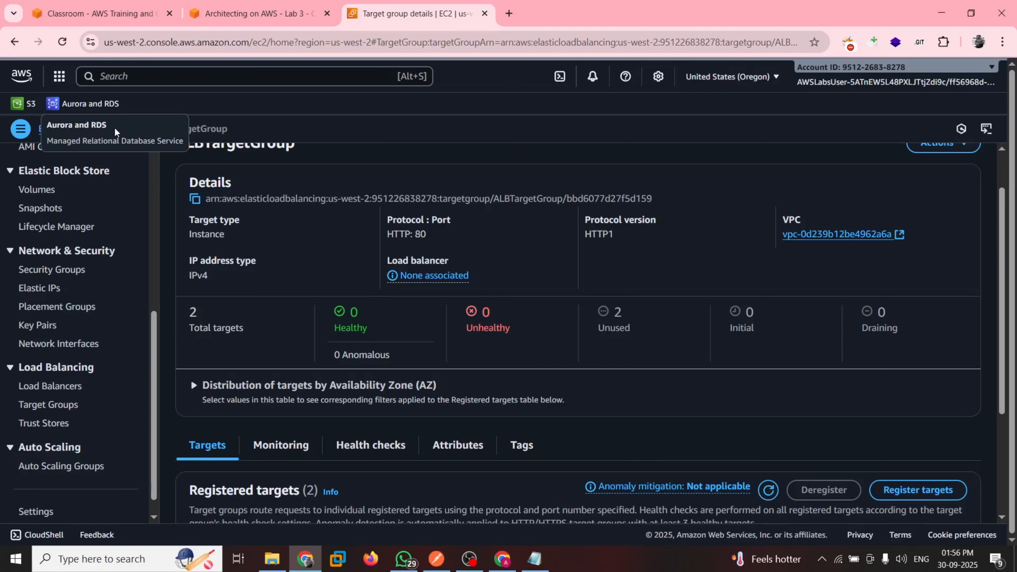
left_click(50, 386)
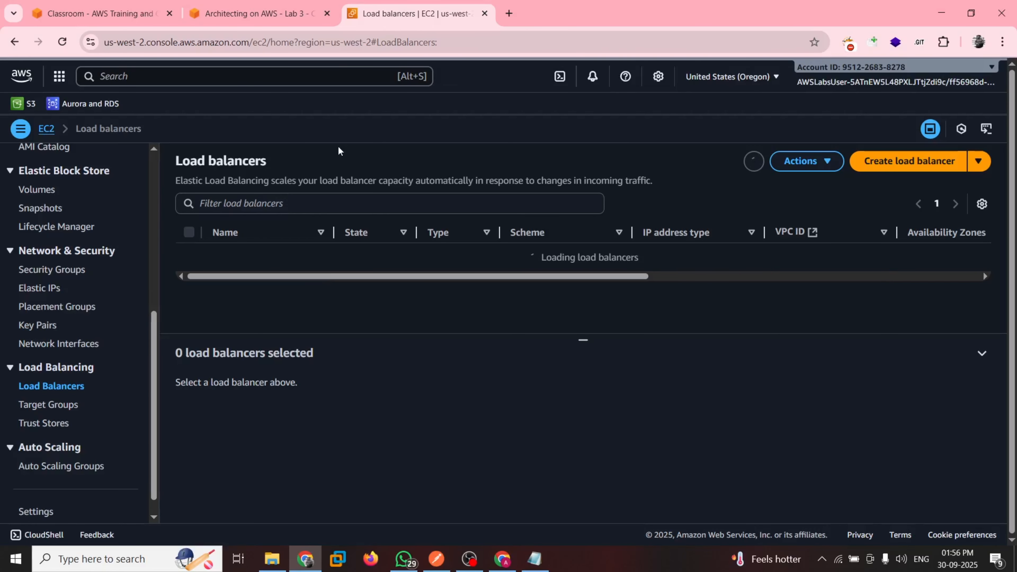
Following guide steps 28 and 29, start creating an Application Load Balancer
key("ctrl+shift+Tab")
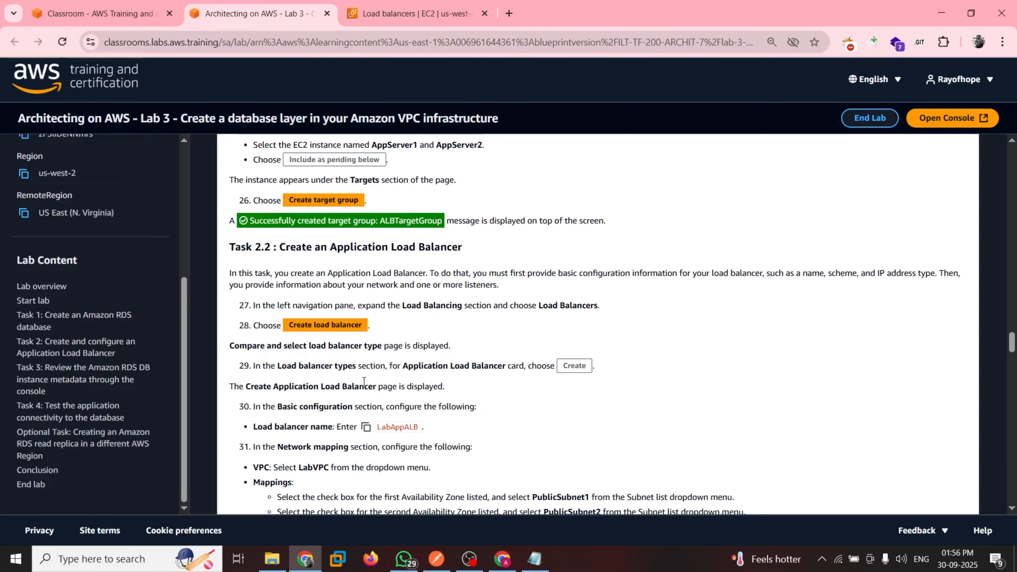
scroll(363, 381, "down", 2)
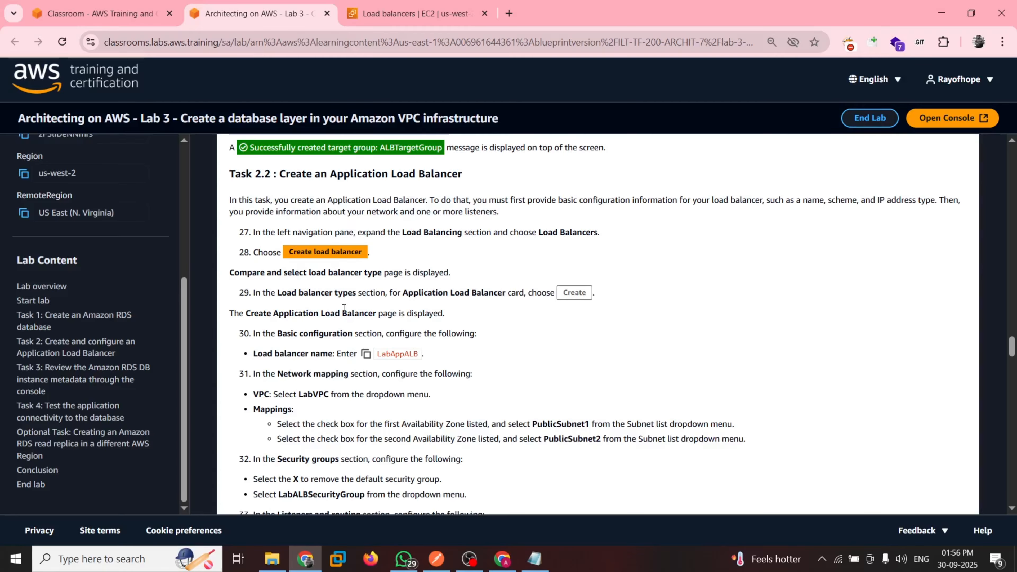
key("ctrl+Tab")
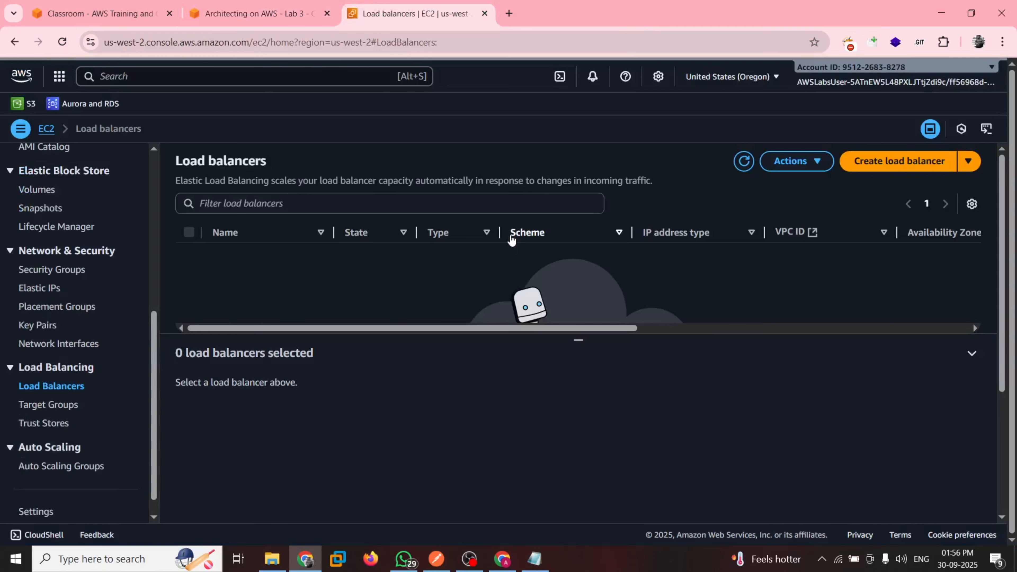
left_click(969, 162)
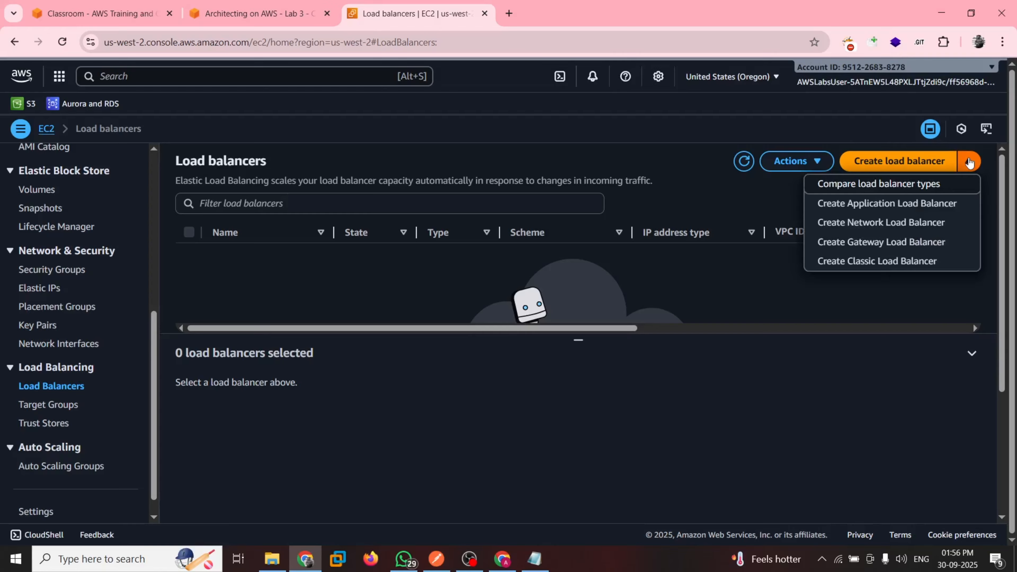
left_click(878, 206)
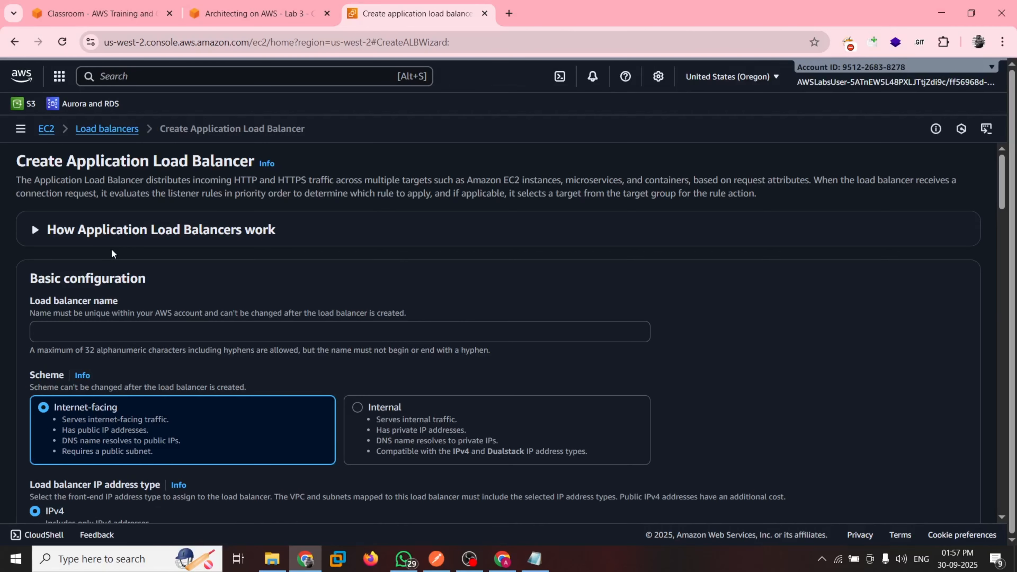
Copy the load balancer name from guide step 30 and name the load balancer LabAppALB in the basic configuration
scroll(112, 250, "down", 1)
key("ctrl+shift+Tab")
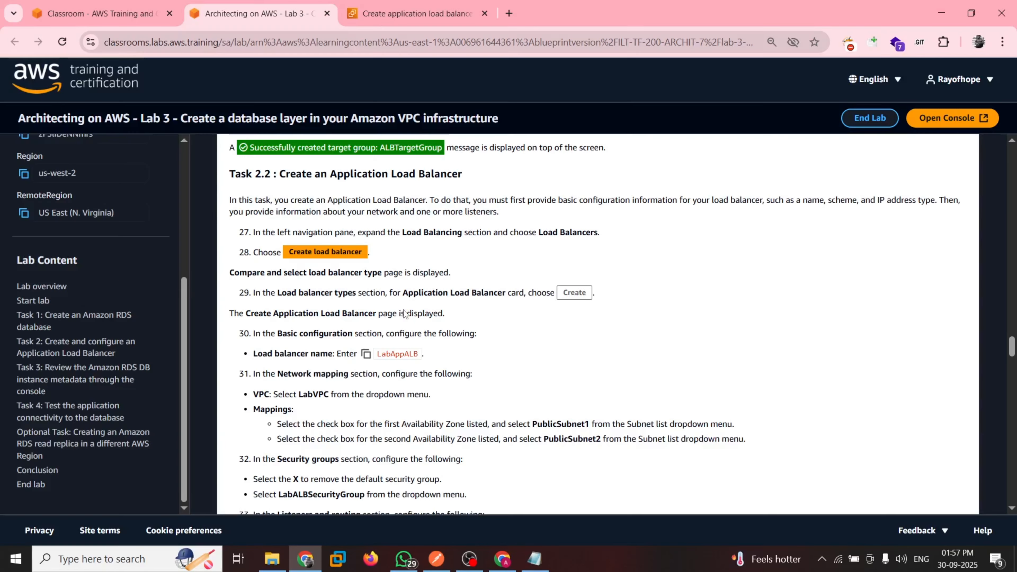
scroll(359, 280, "down", 2)
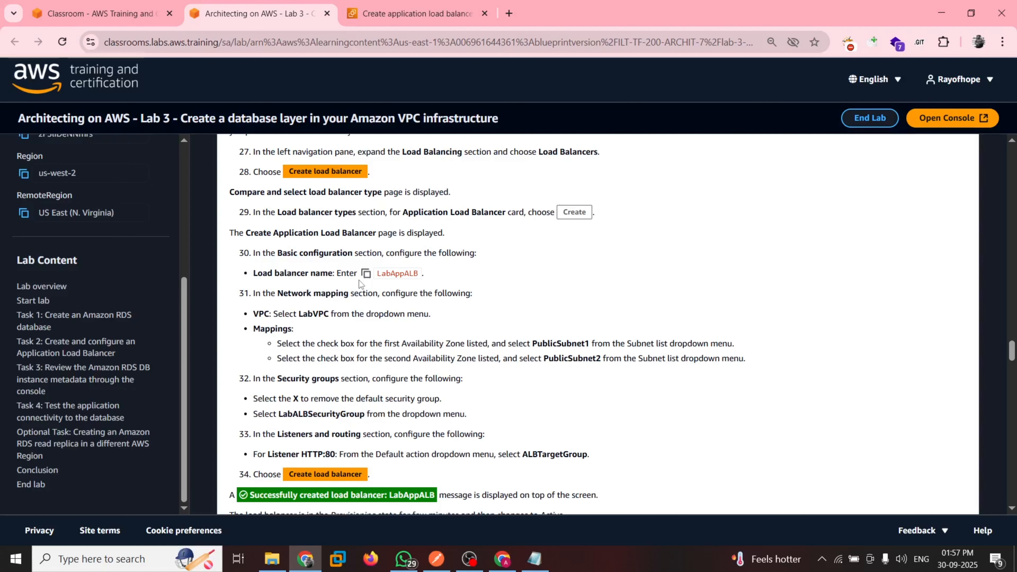
key("ctrl+Tab")
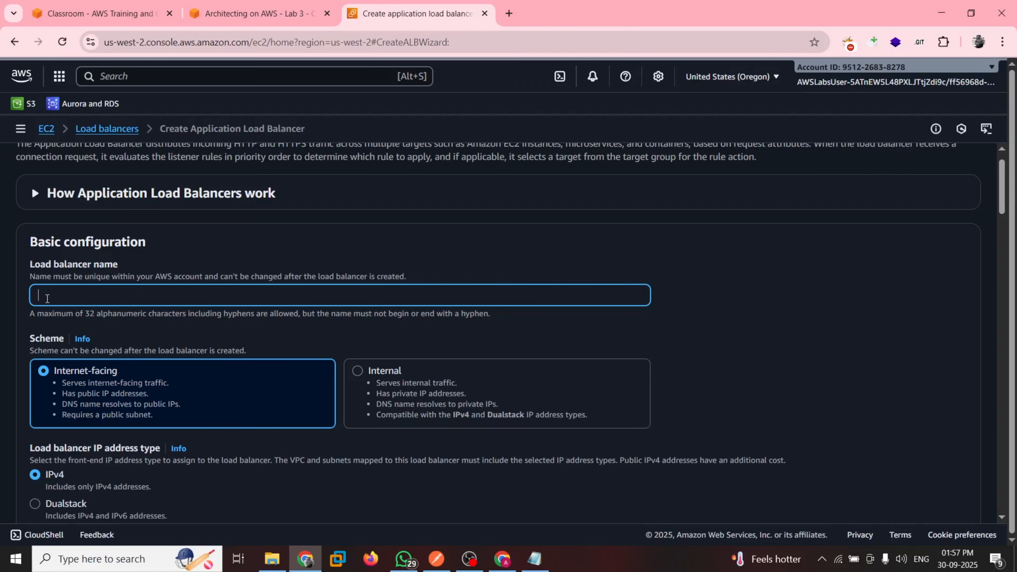
type("LabAppALB")
scroll(151, 327, "down", 1)
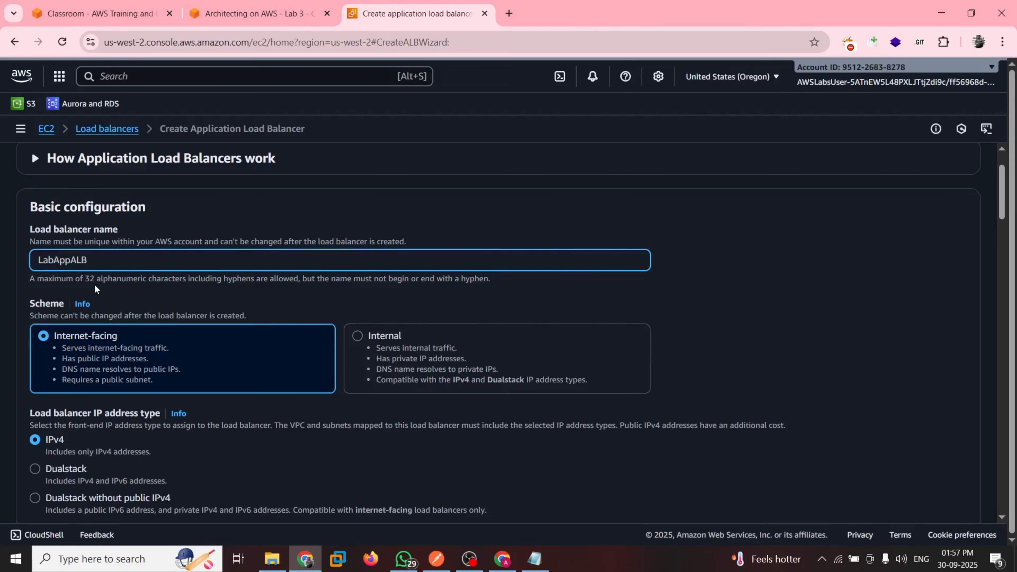
Check guide step 31 and select LabVPC as the VPC in the load balancer's network mapping
key("ctrl+shift+Tab")
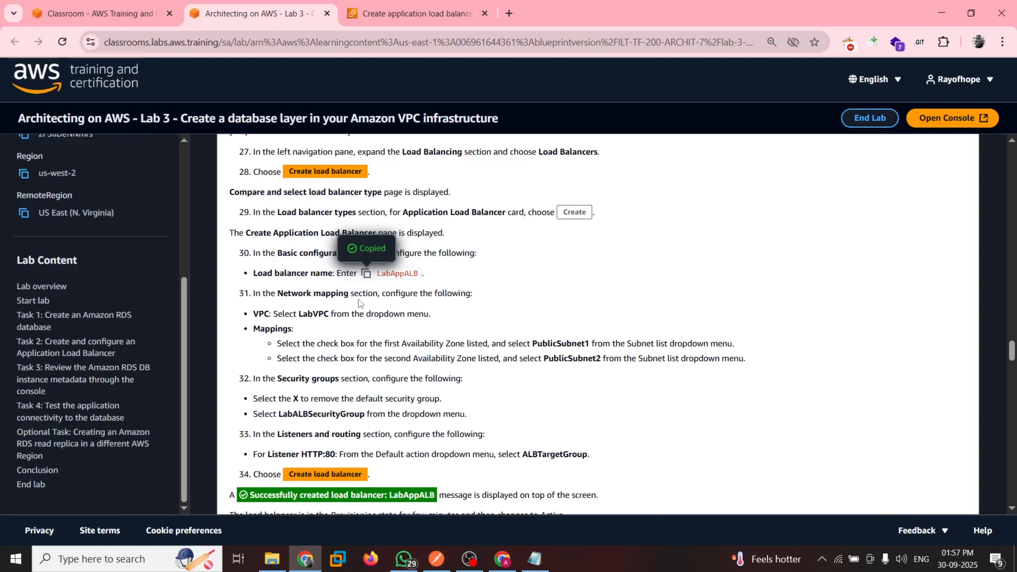
scroll(281, 285, "down", 1)
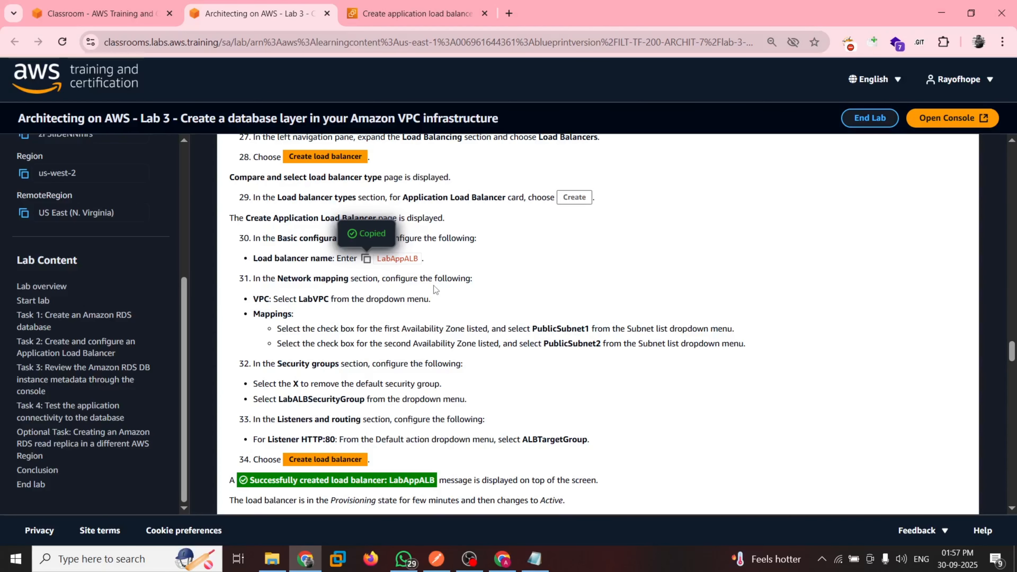
key("ctrl+Tab")
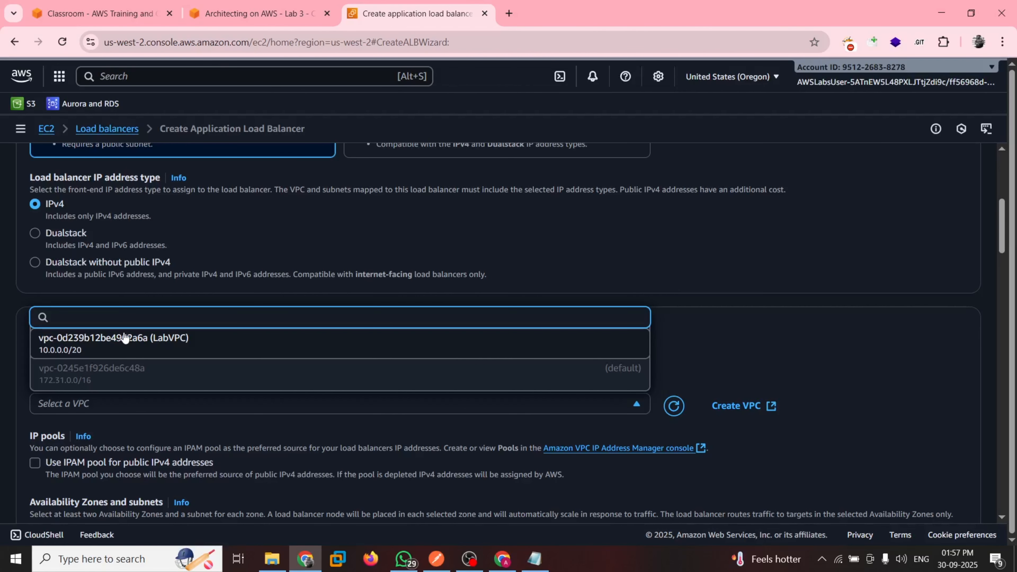
left_click(125, 338)
scroll(162, 361, "down", 3)
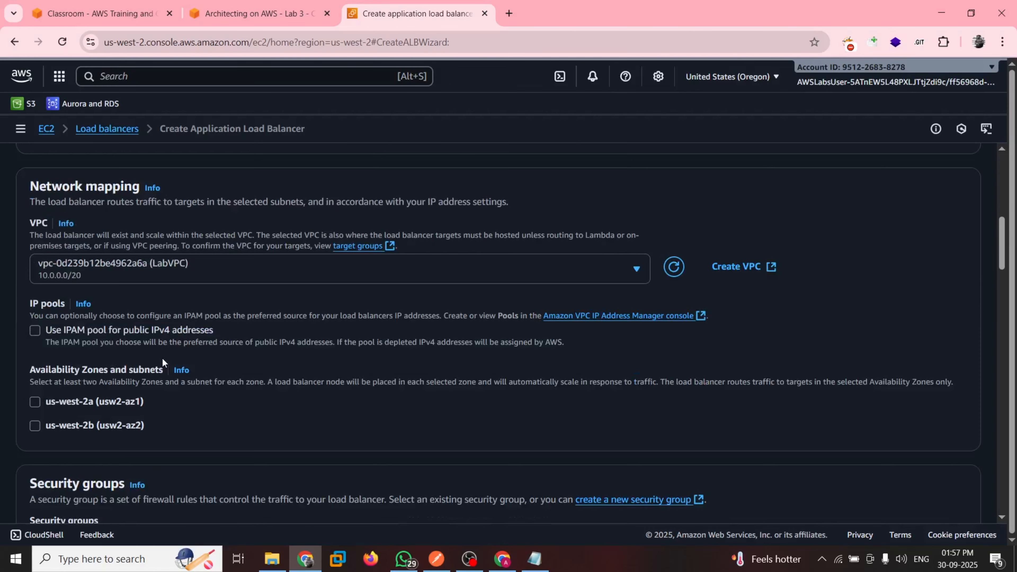
scroll(162, 359, "down", 1)
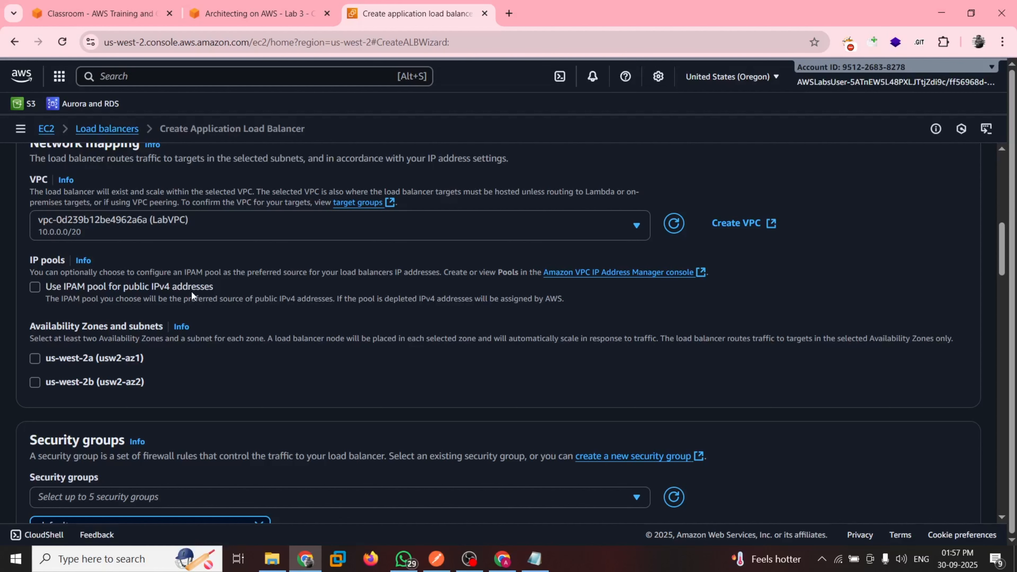
Following the guide's mappings, enable Availability Zones us-west-2a and us-west-2b and check the subnet choices for us-west-2a
key("ctrl+shift+Tab")
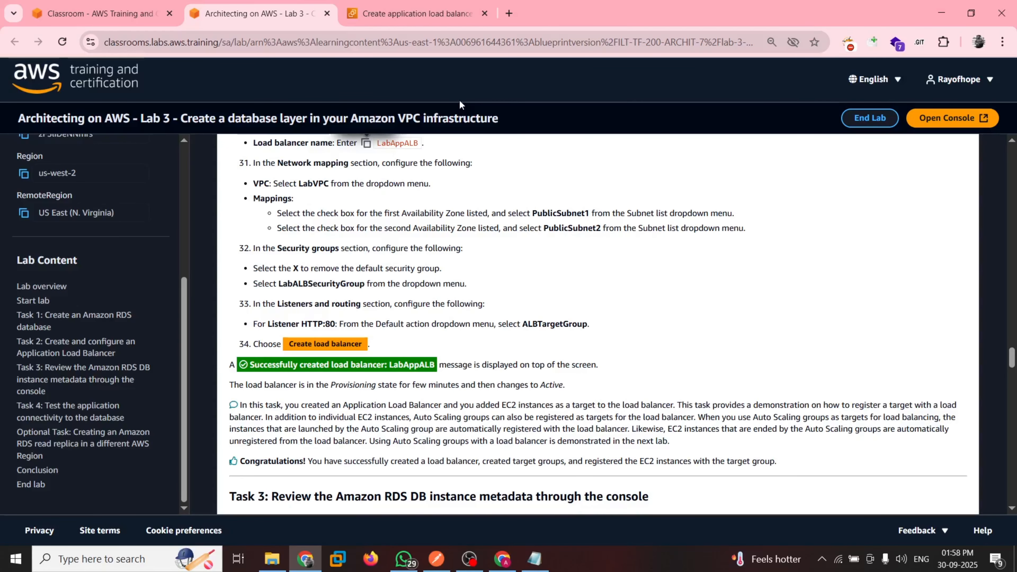
key("ctrl+Tab")
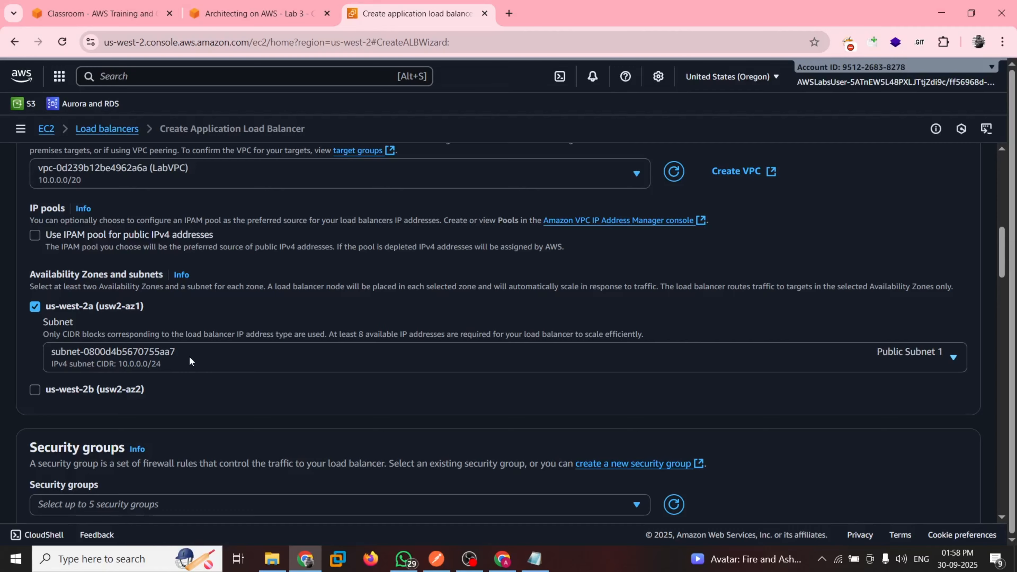
left_click(36, 389)
scroll(361, 389, "down", 1)
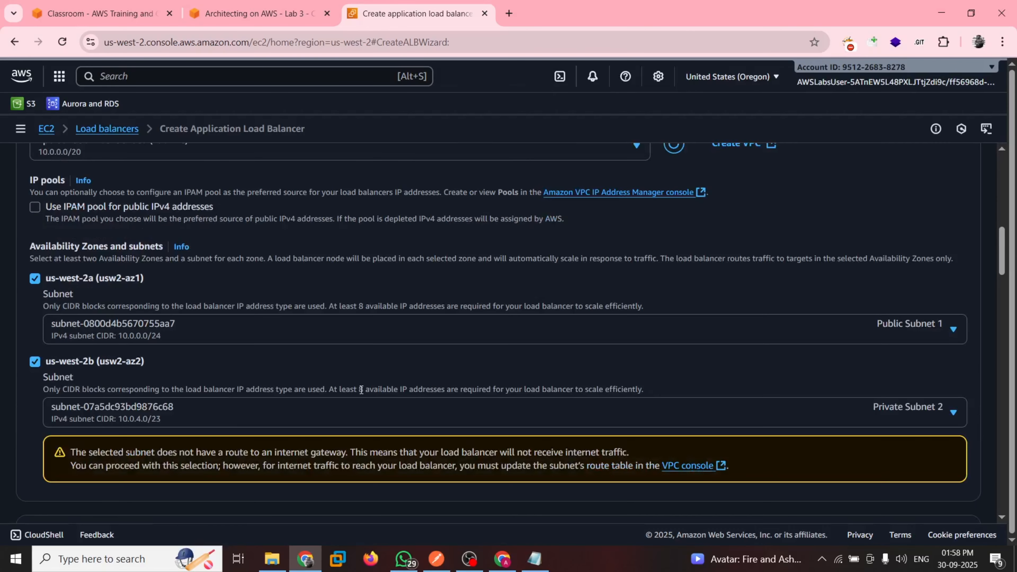
scroll(362, 389, "down", 1)
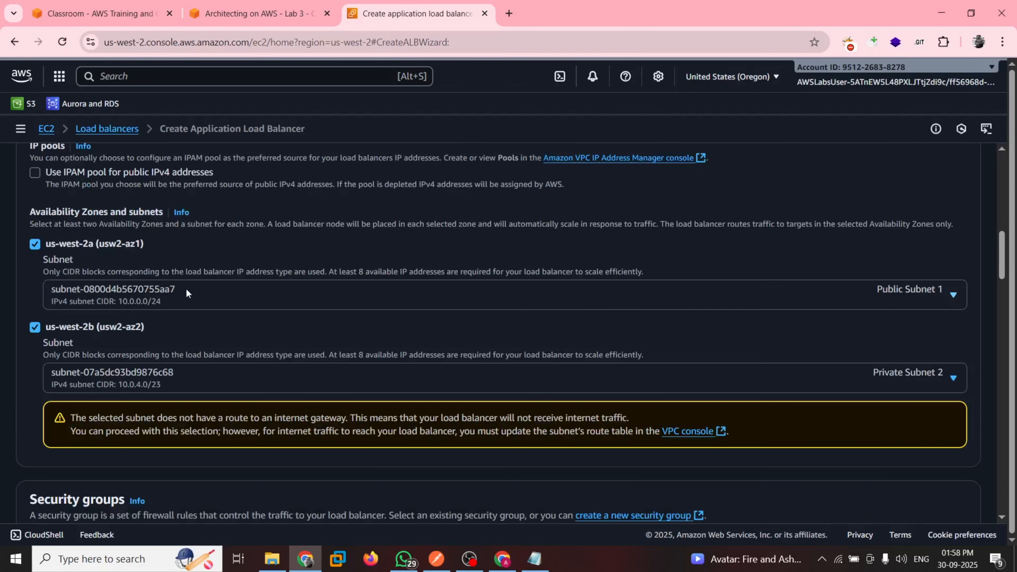
left_click(186, 288)
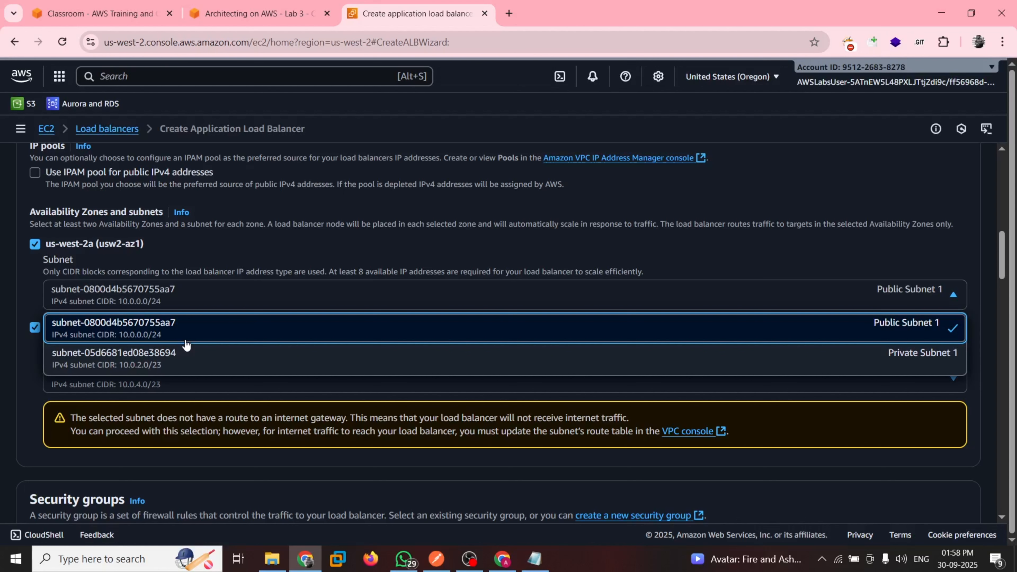
Following guide step 32, remove the default security group and assign LabALBSecurityGroup to the load balancer
key("ctrl+shift+Tab")
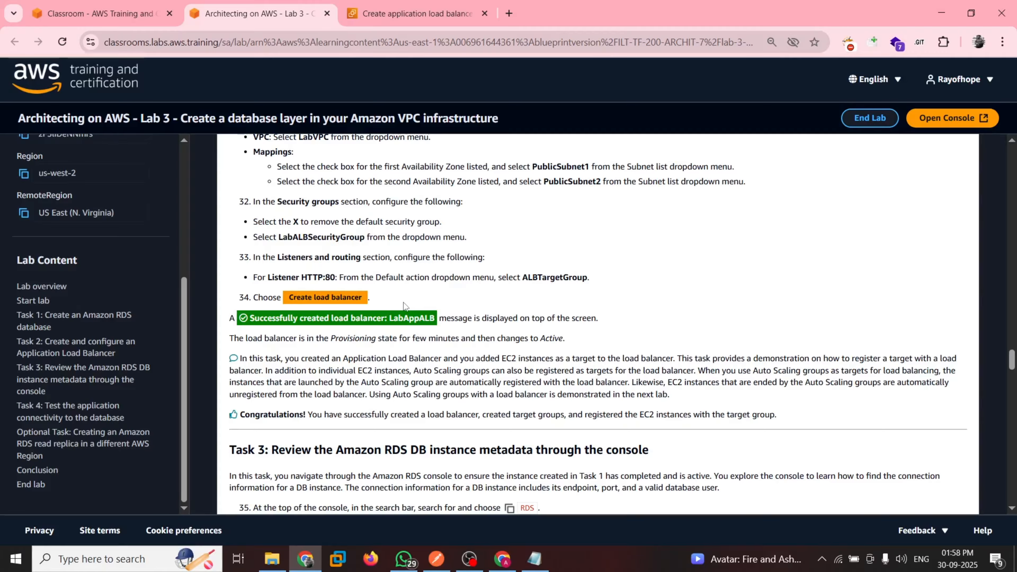
scroll(303, 231, "up", 1)
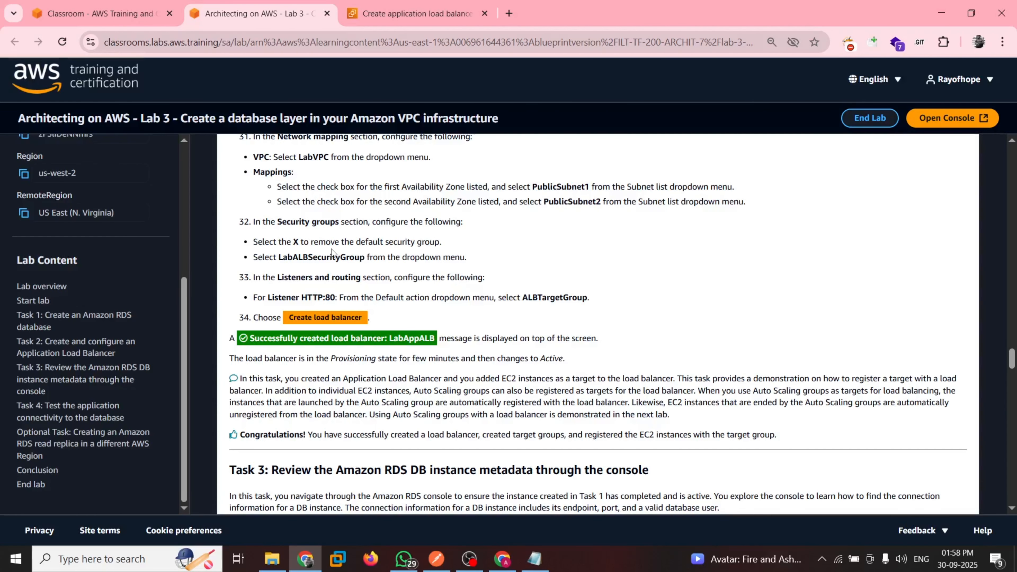
key("ctrl+Tab")
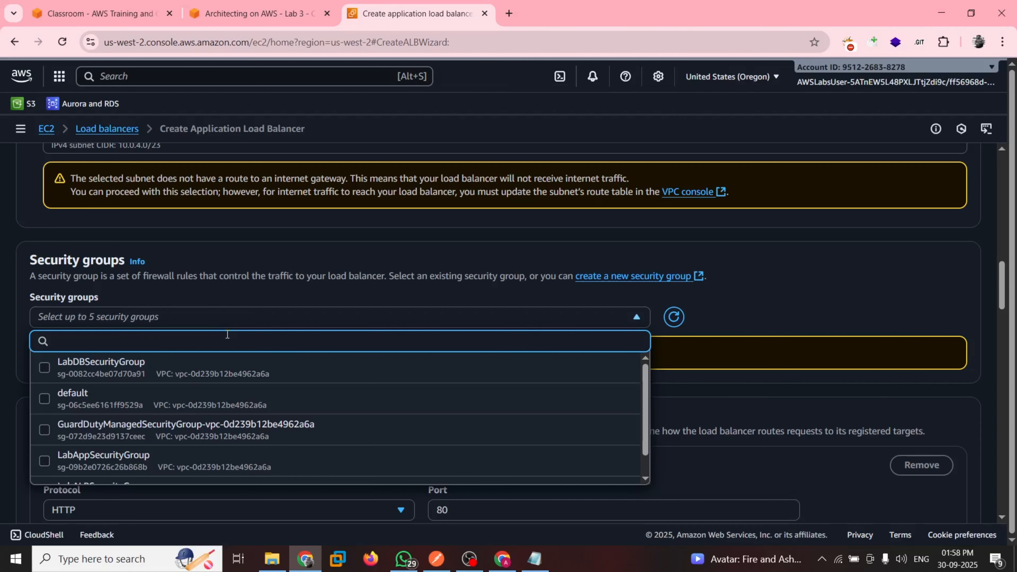
scroll(171, 424, "down", 1)
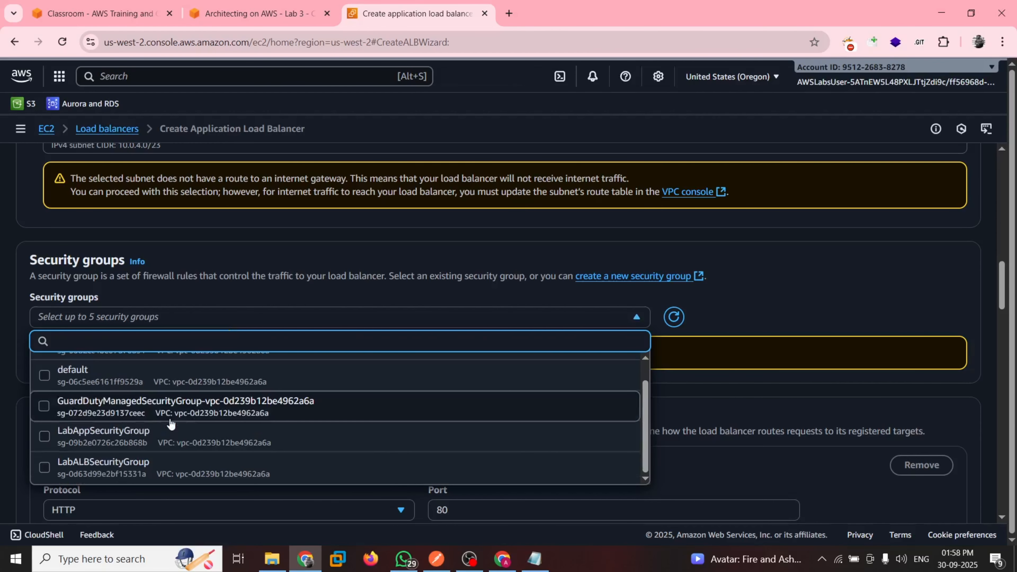
scroll(171, 423, "up", 1)
scroll(167, 392, "down", 1)
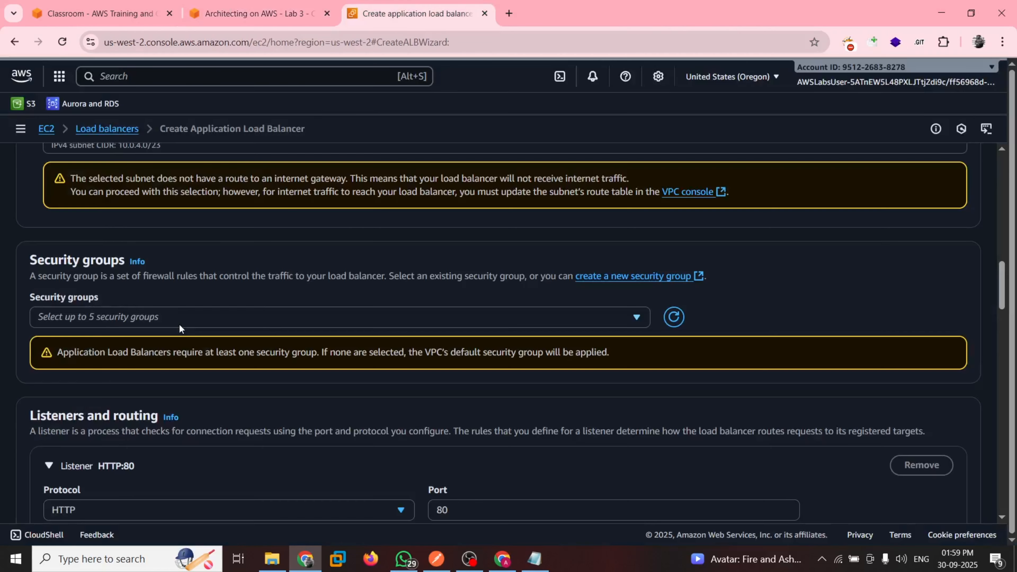
left_click(179, 323)
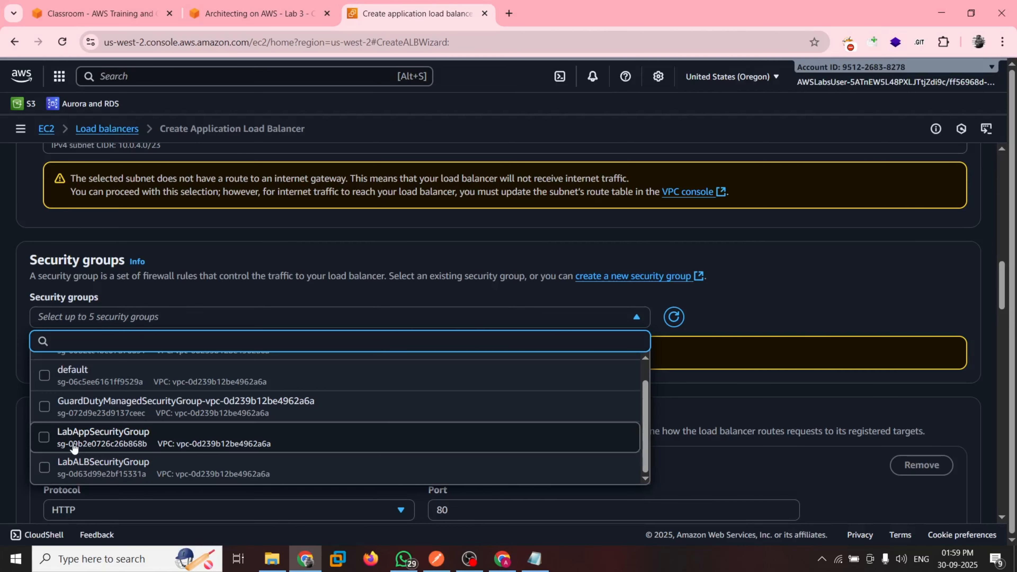
Read guide steps 32 and 33 and set the HTTP:80 listener's default action to forward to ALBTargetGroup
key("ctrl+shift+Tab")
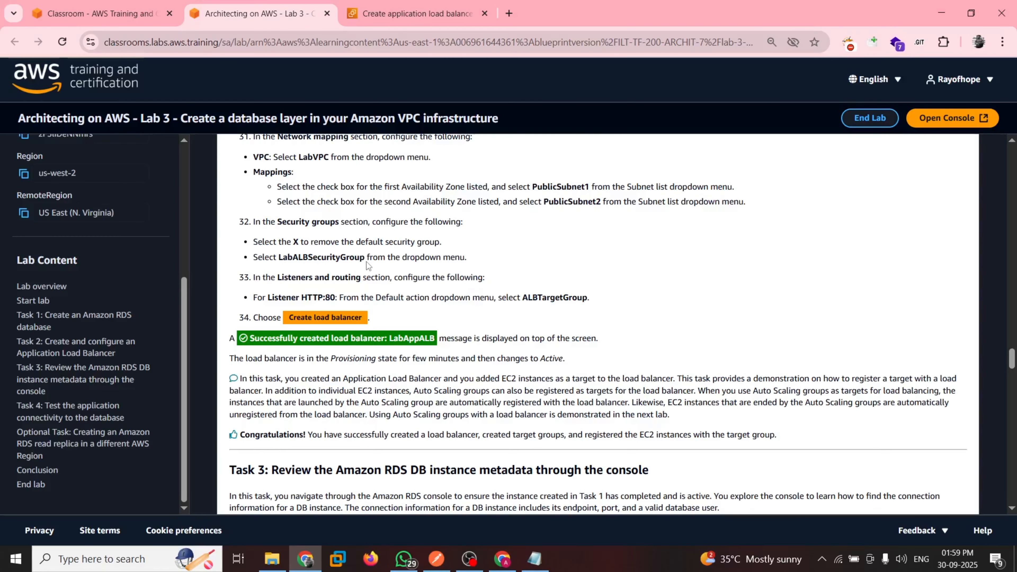
left_click_drag(283, 259, 316, 281)
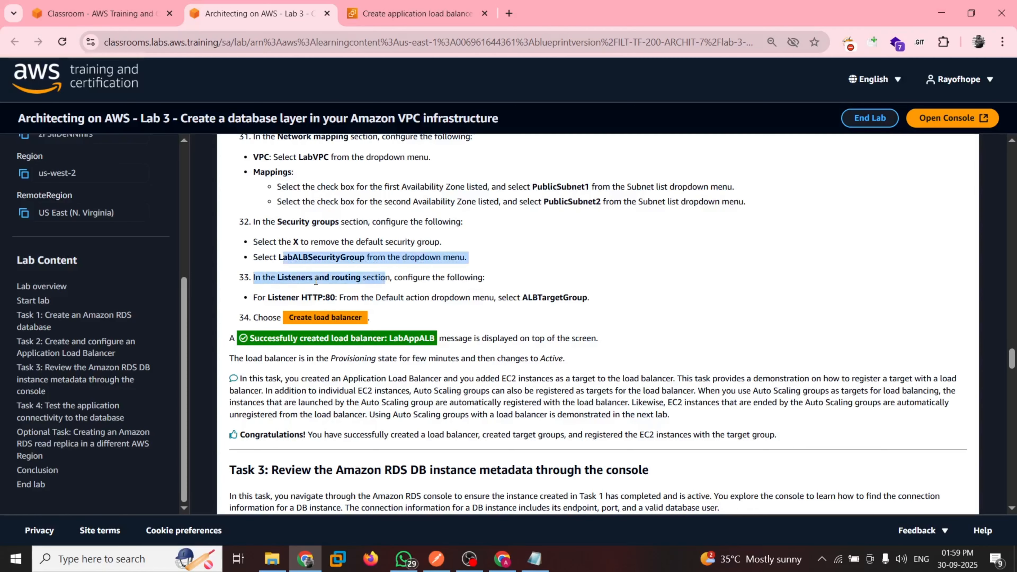
left_click(318, 305)
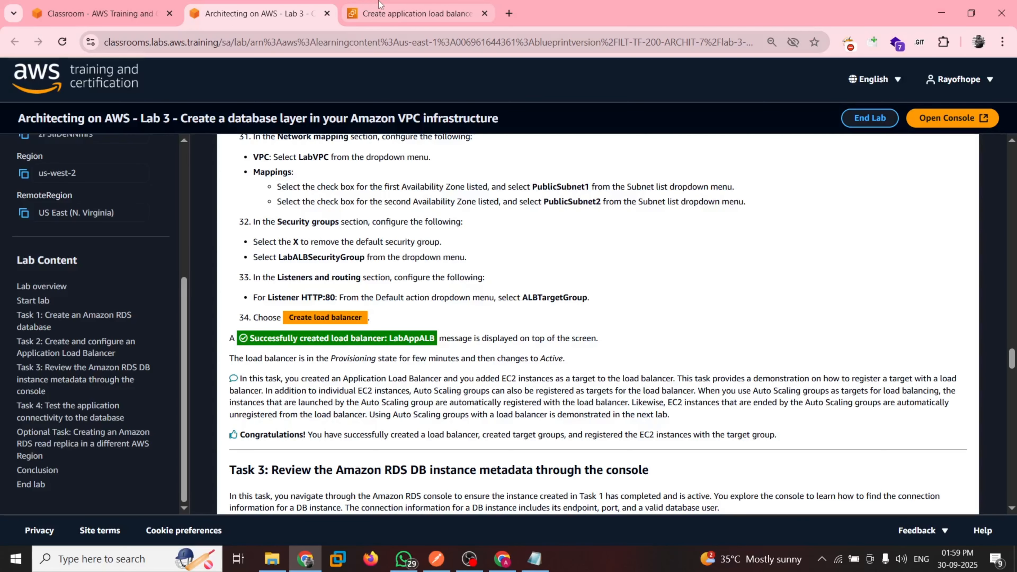
left_click(379, 12)
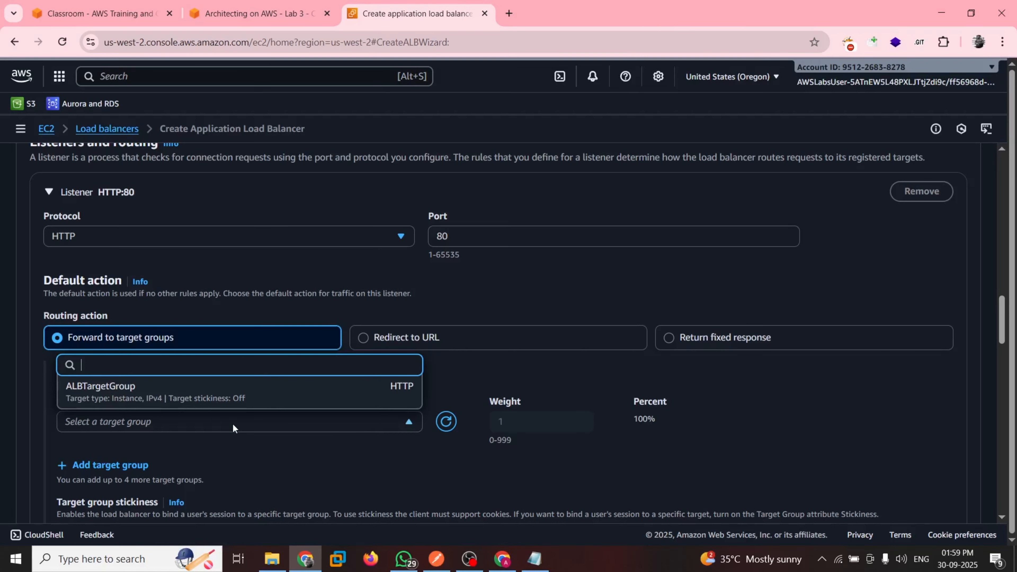
left_click(193, 396)
scroll(353, 424, "down", 4)
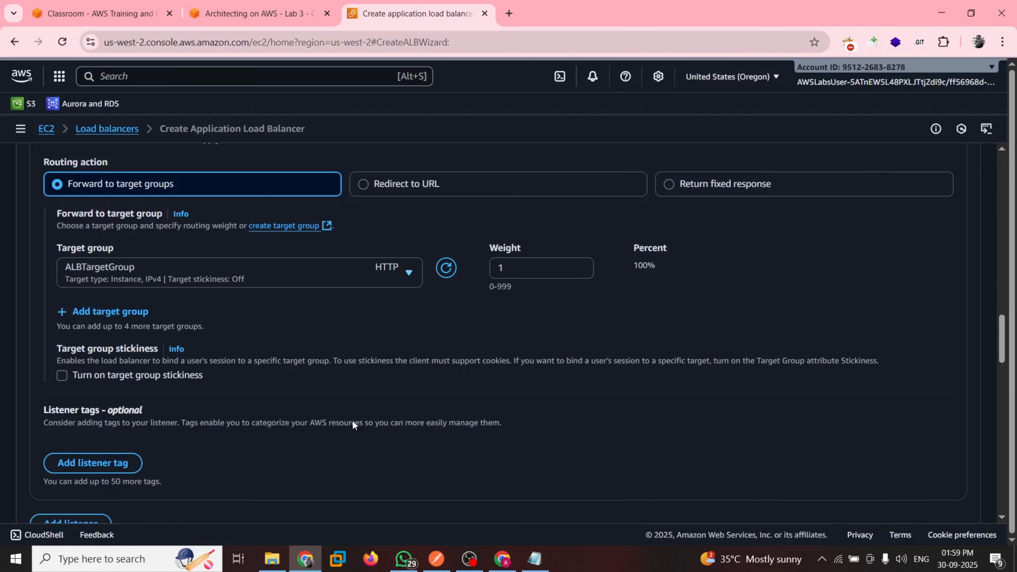
Check guide step 34 and create the load balancer
key("ctrl+shift+Tab")
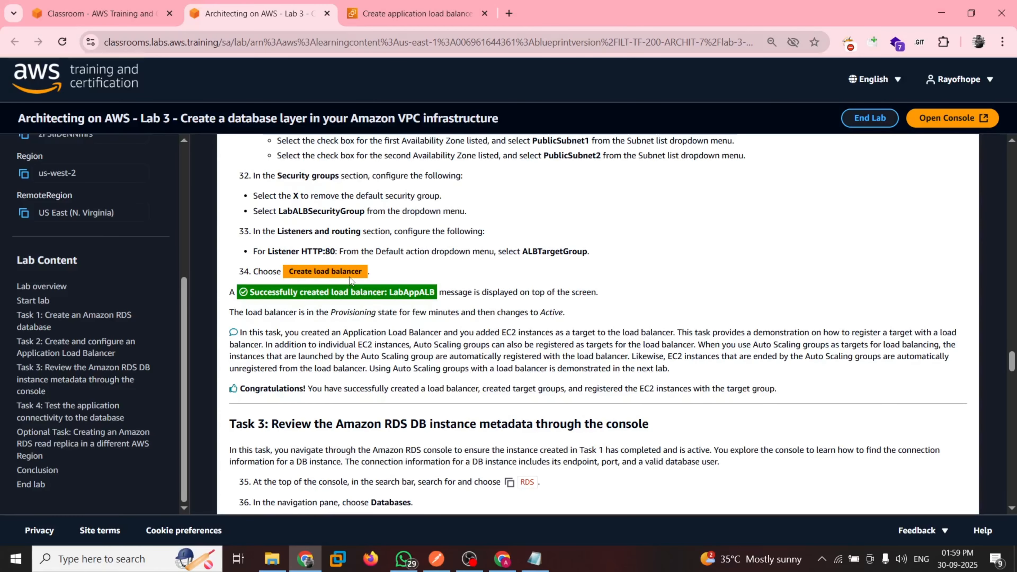
key("ctrl+Tab")
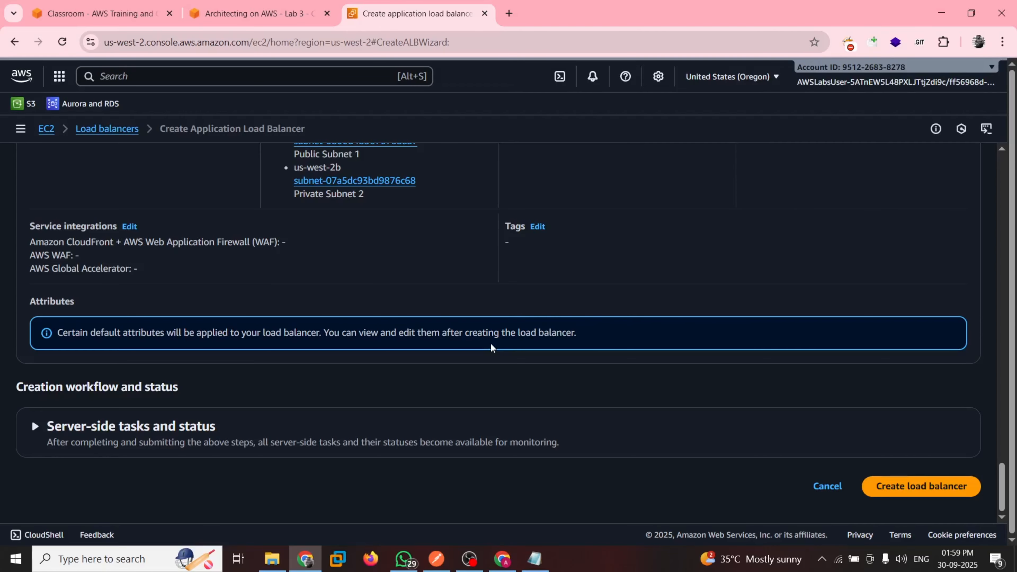
left_click(911, 486)
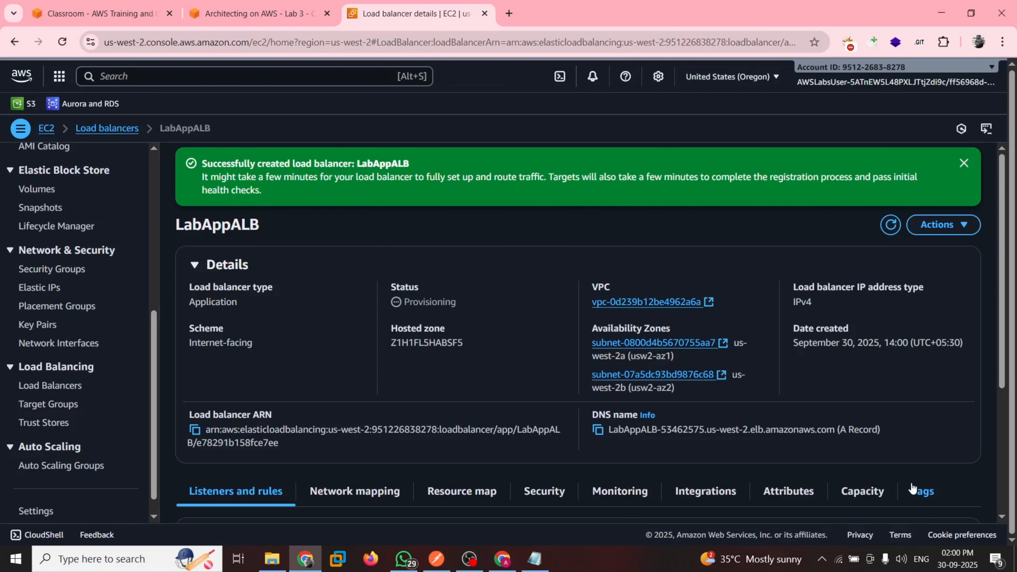
Read the guide's closing notes on the load balancer task and the introduction and steps of Task 3
left_click(256, 13)
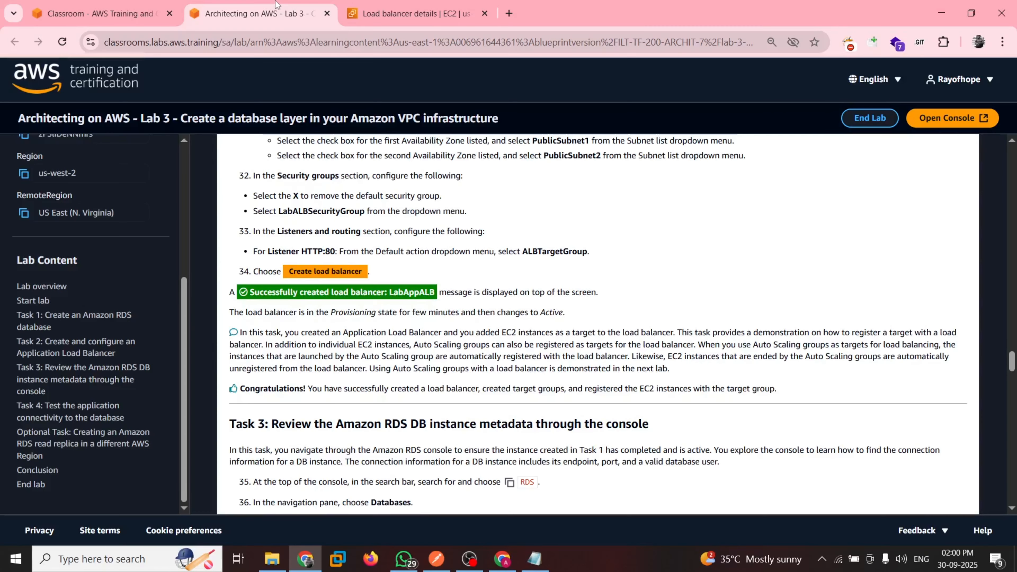
scroll(355, 331, "down", 2)
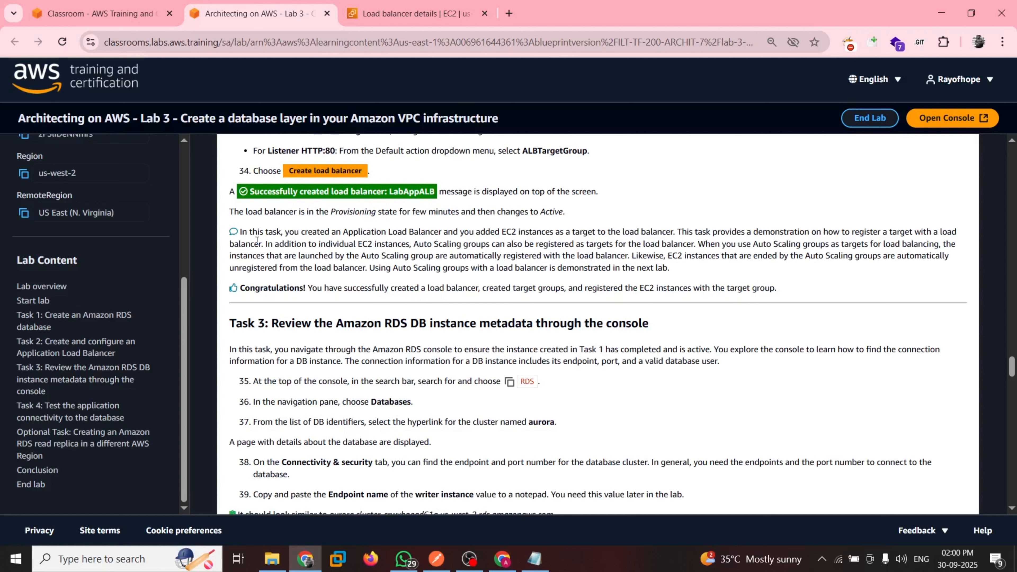
left_click_drag(241, 231, 522, 231)
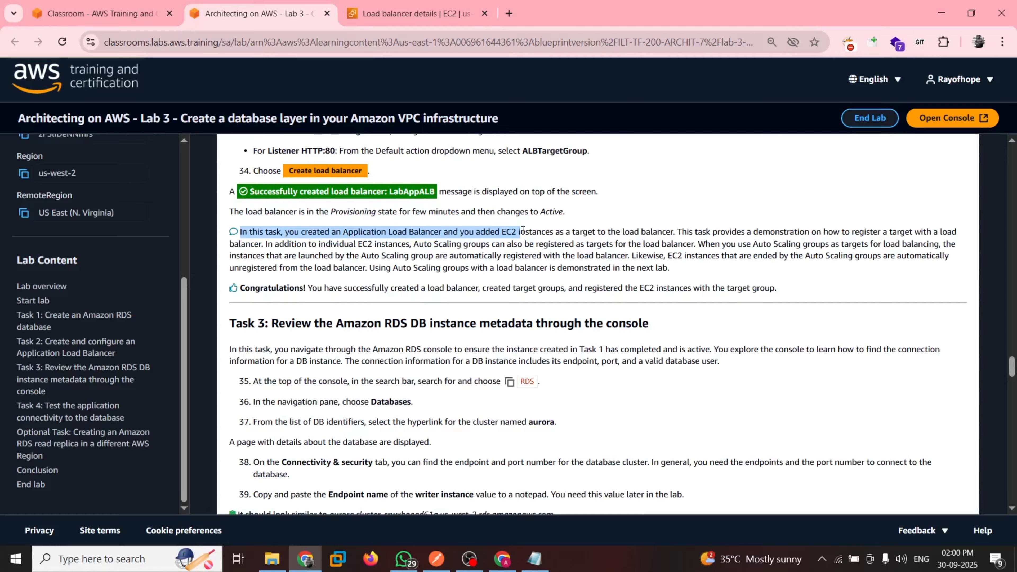
left_click_drag(523, 231, 675, 232)
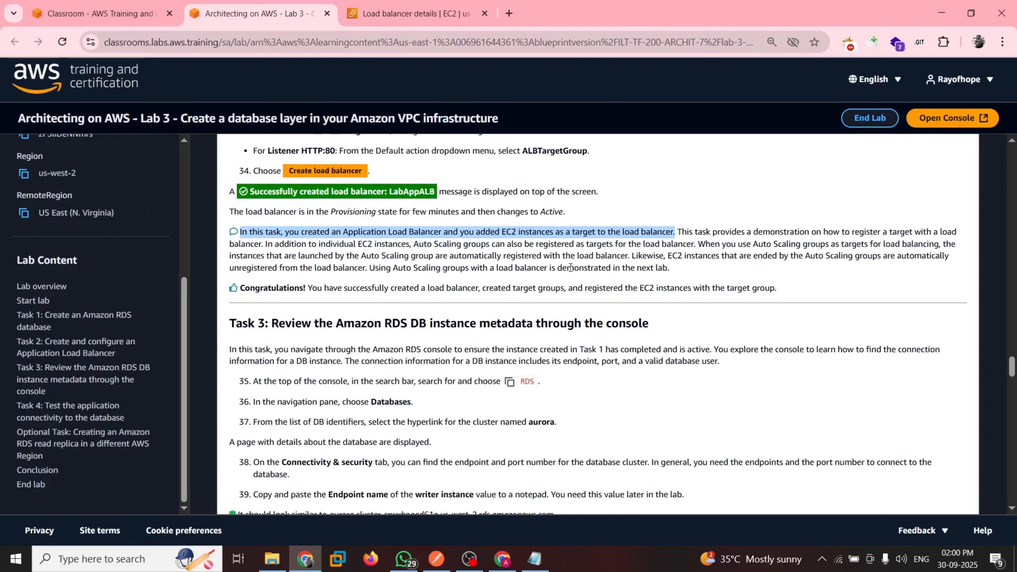
scroll(513, 271, "down", 3)
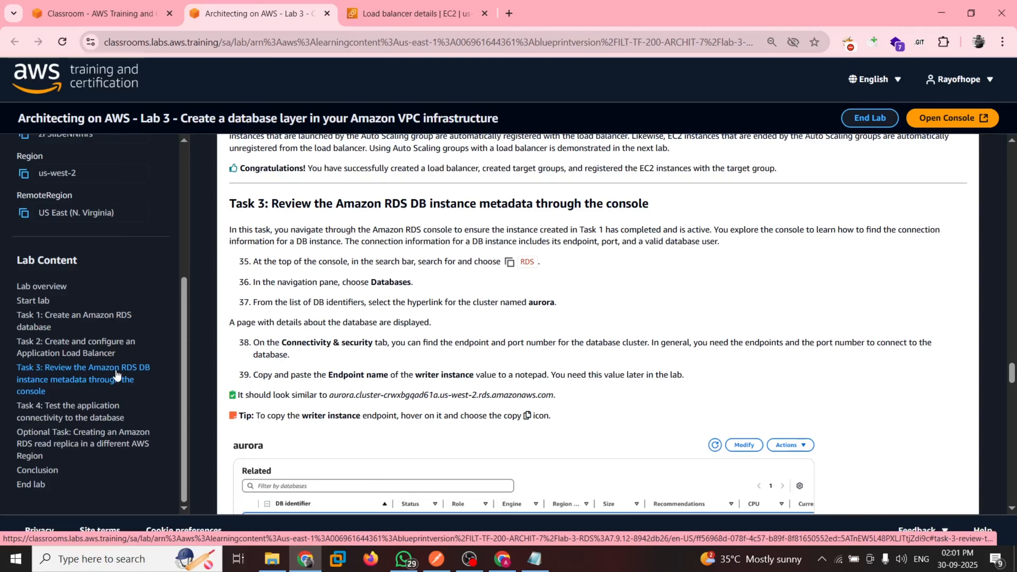
Following guide steps 35 and 36, open the Databases list in the Aurora and RDS console and check step 37
left_click(406, 5)
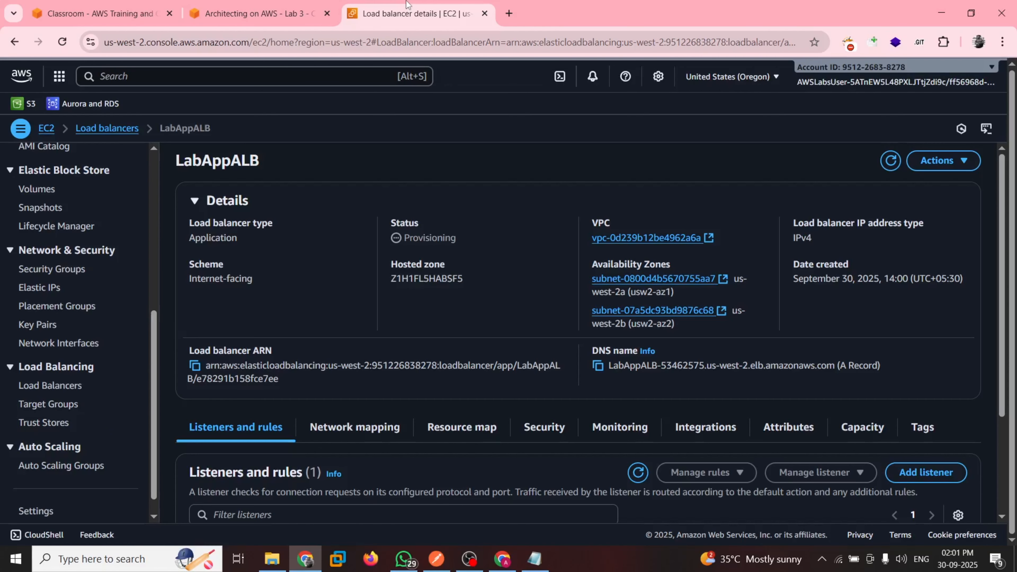
left_click(91, 104)
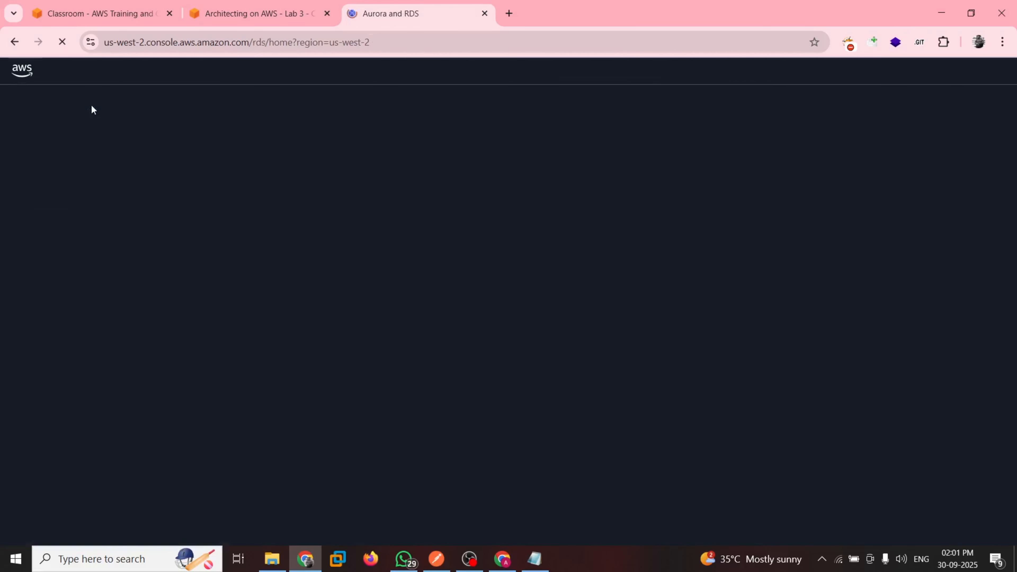
left_click(218, 12)
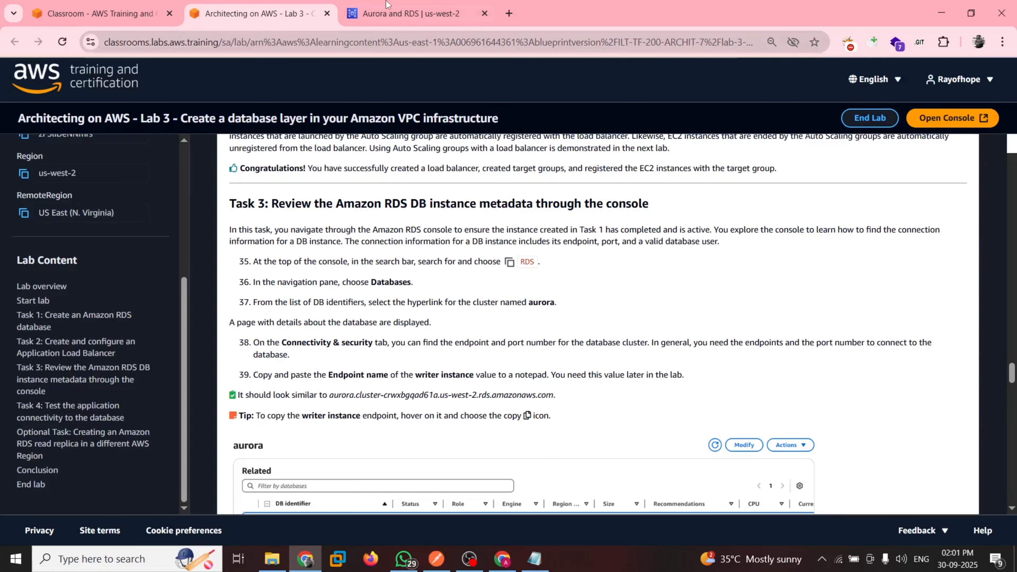
left_click(387, 12)
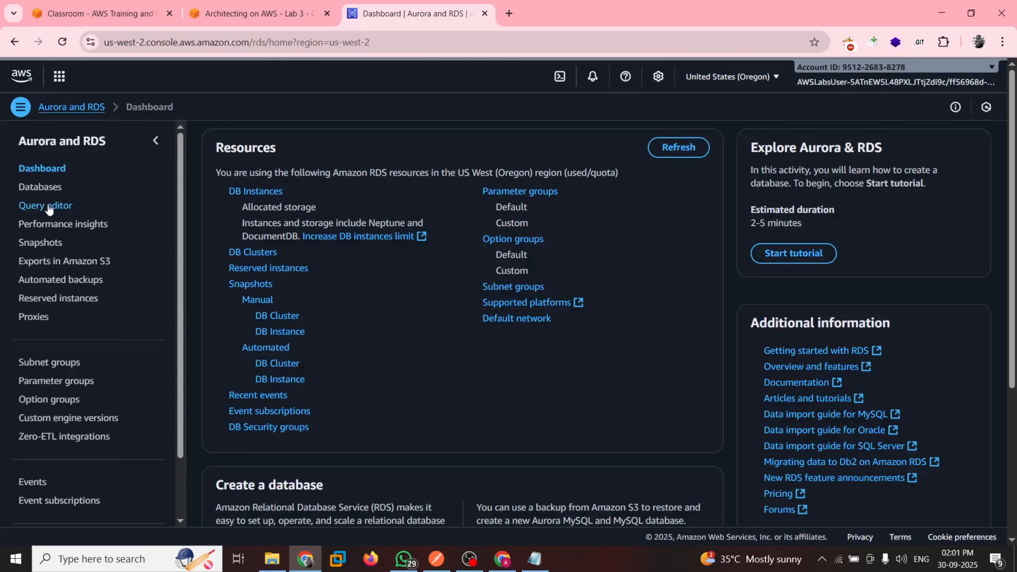
left_click(35, 187)
key("ctrl+shift+Tab")
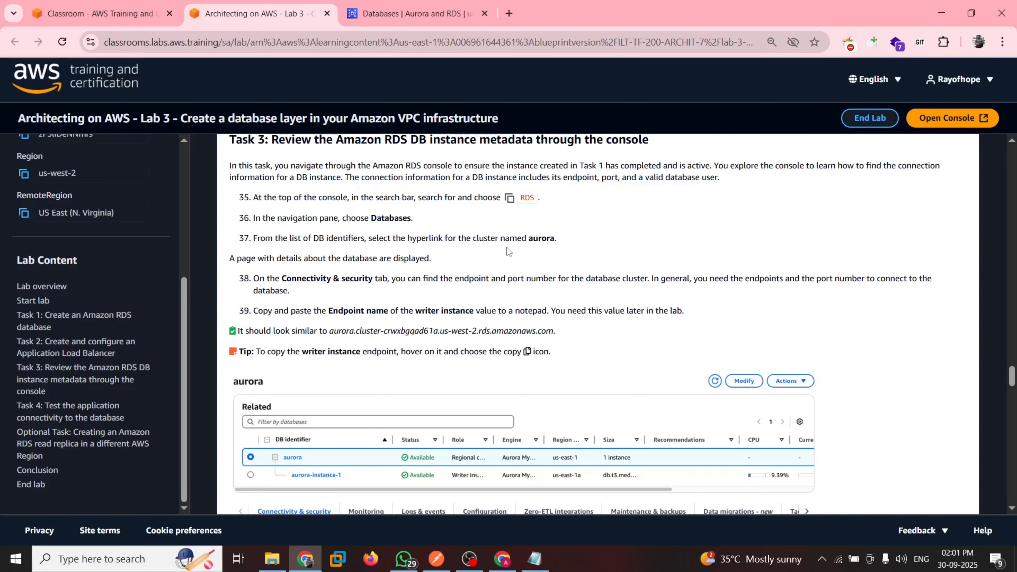
key("ctrl+Tab")
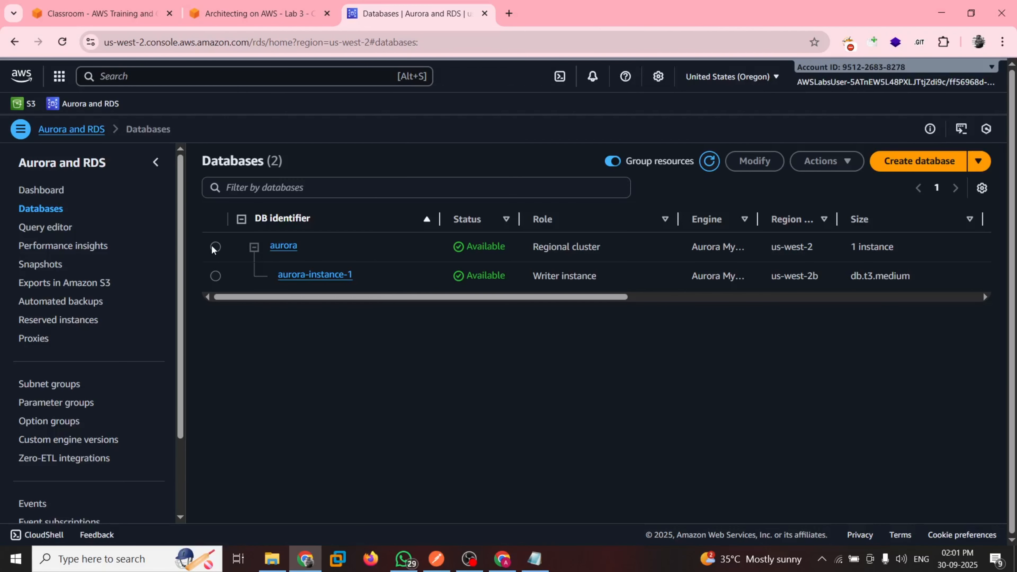
Open the aurora cluster's details and check its endpoints and port numbers against guide step 38
left_click(286, 247)
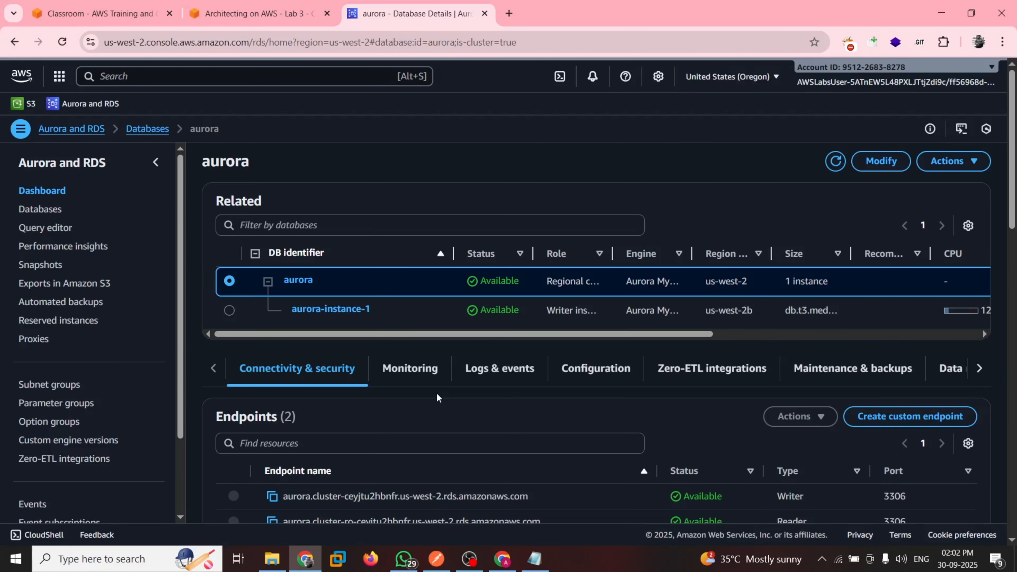
scroll(437, 397, "down", 3)
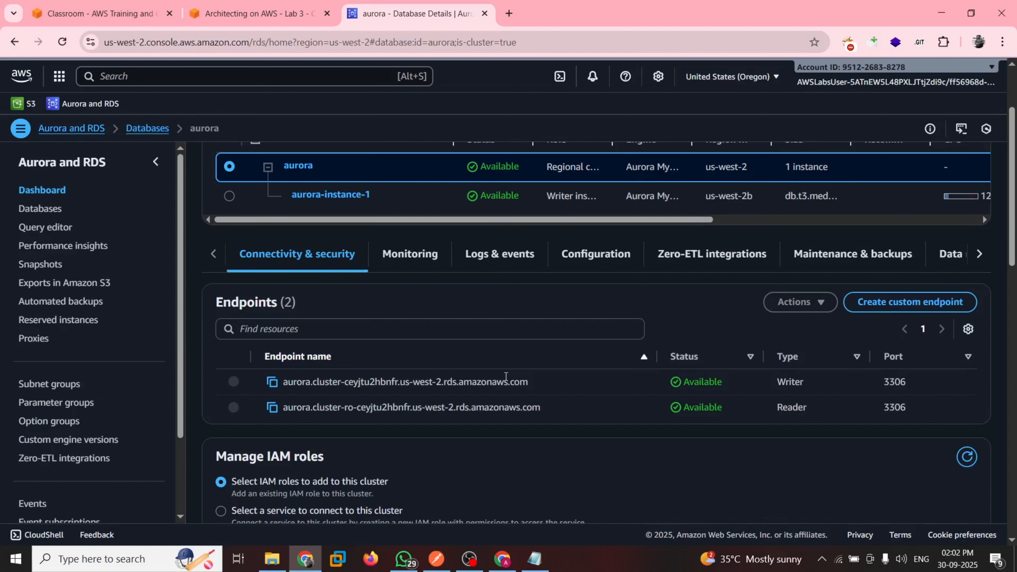
key("ctrl+shift+Tab")
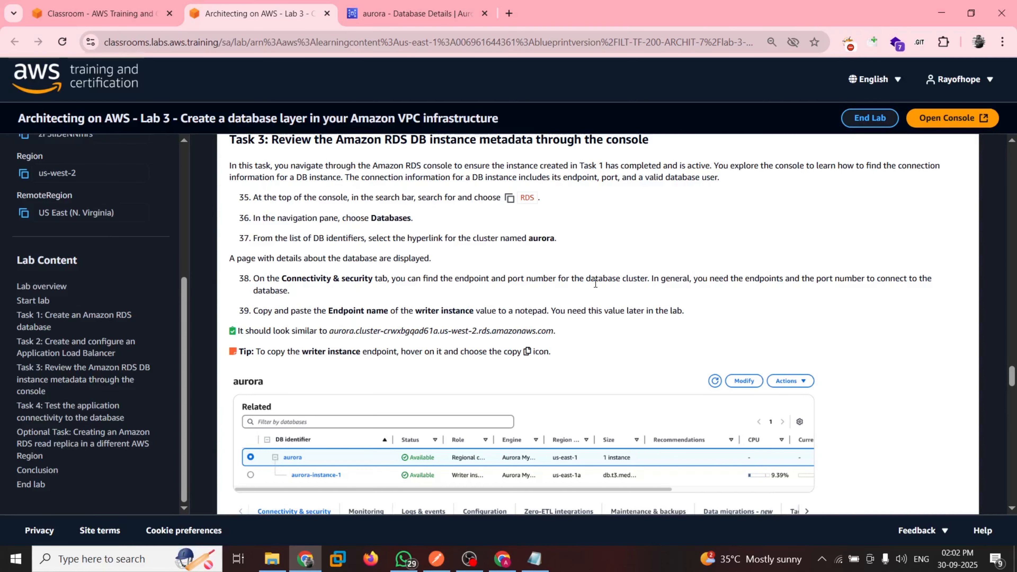
scroll(865, 279, "down", 1)
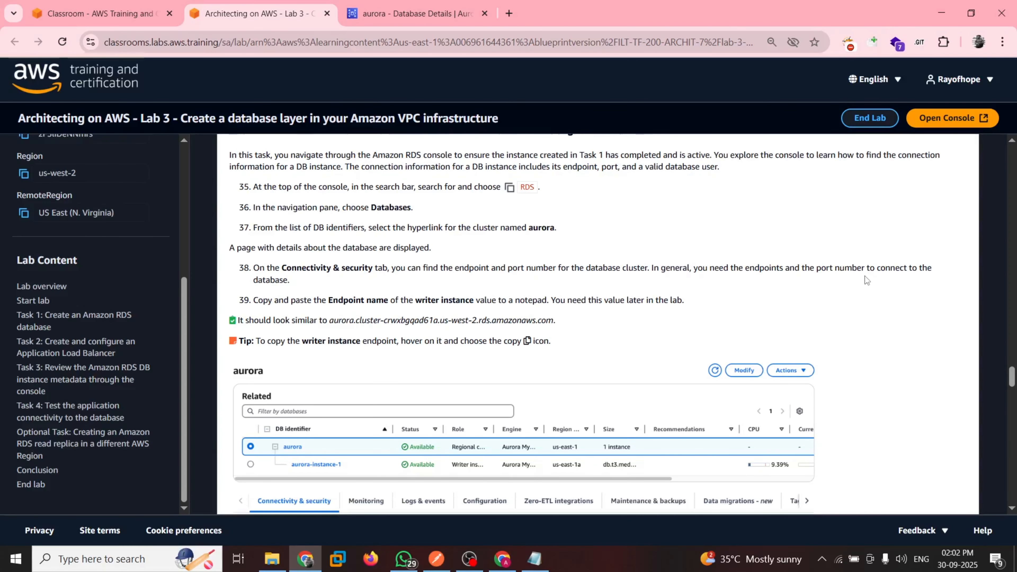
key("ctrl+Tab")
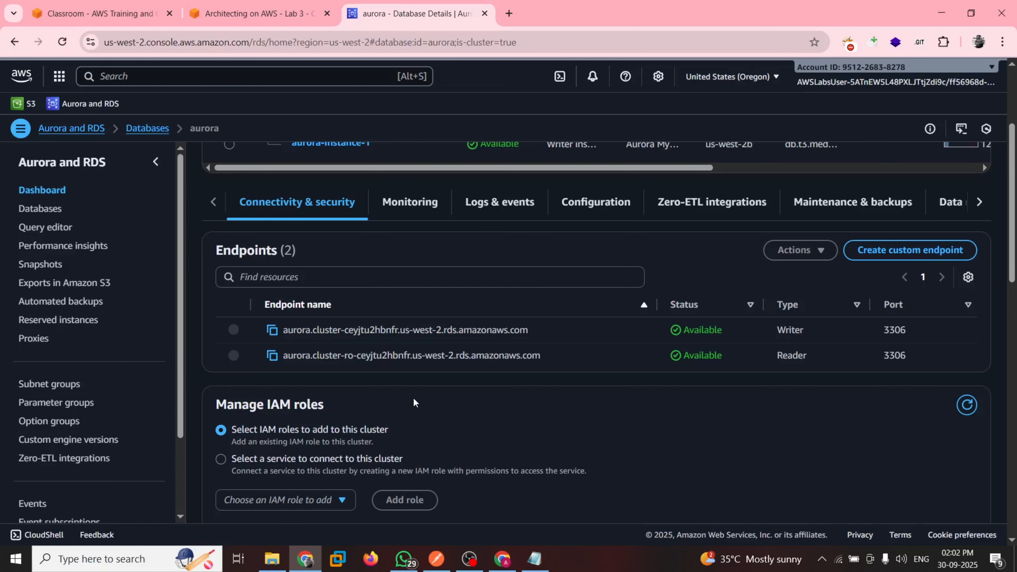
scroll(414, 402, "down", 4)
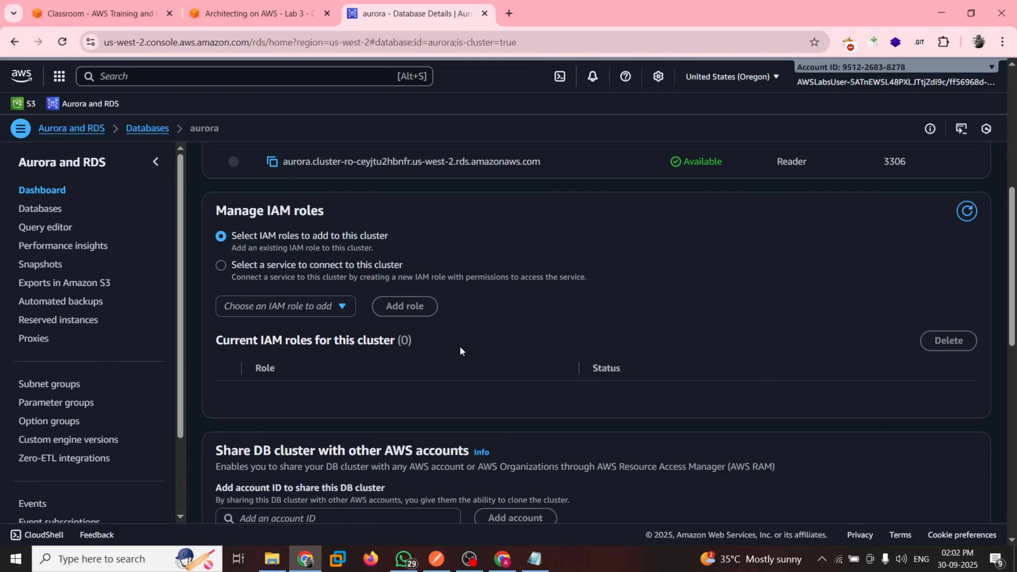
scroll(502, 368, "up", 4)
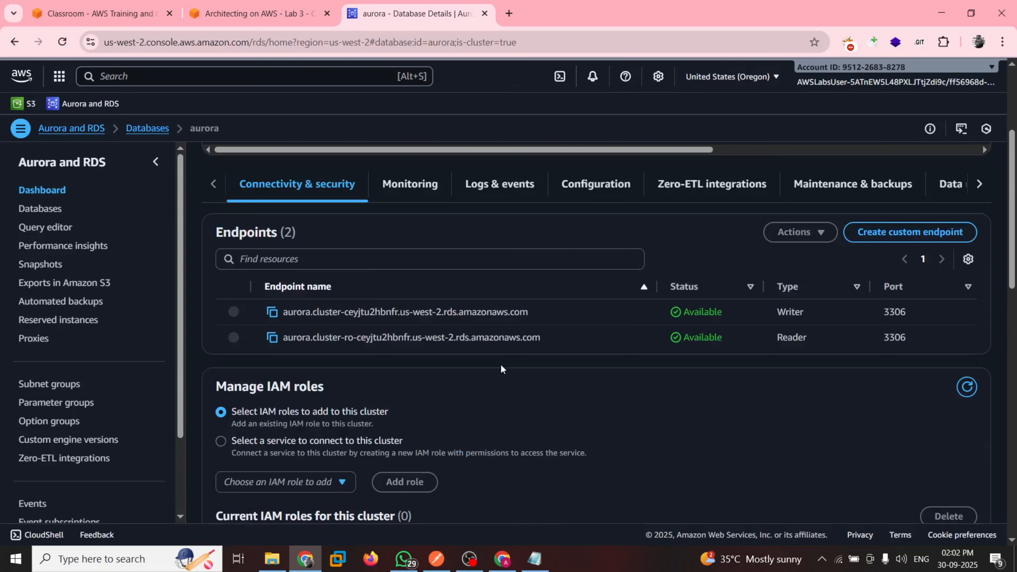
scroll(501, 368, "up", 1)
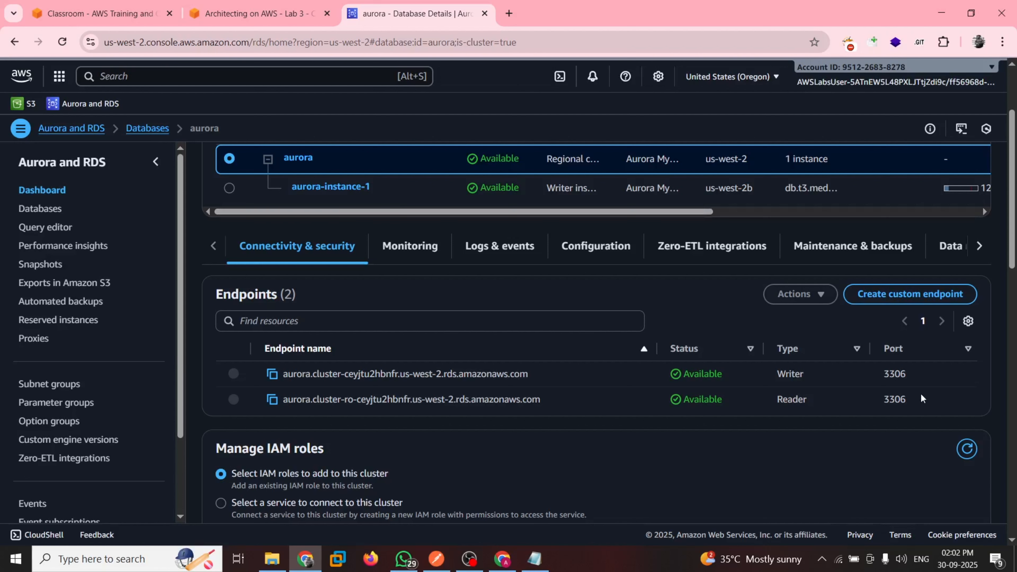
left_click_drag(921, 396, 276, 369)
Following guide step 39, copy the aurora writer endpoint and replace all the text in Notepad with it
left_click(265, 9)
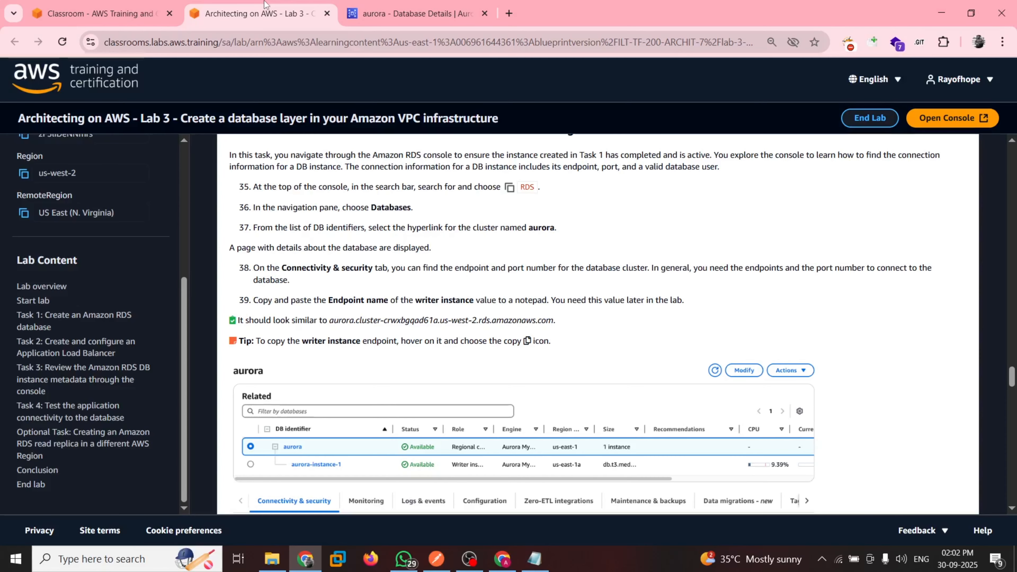
scroll(312, 286, "down", 1)
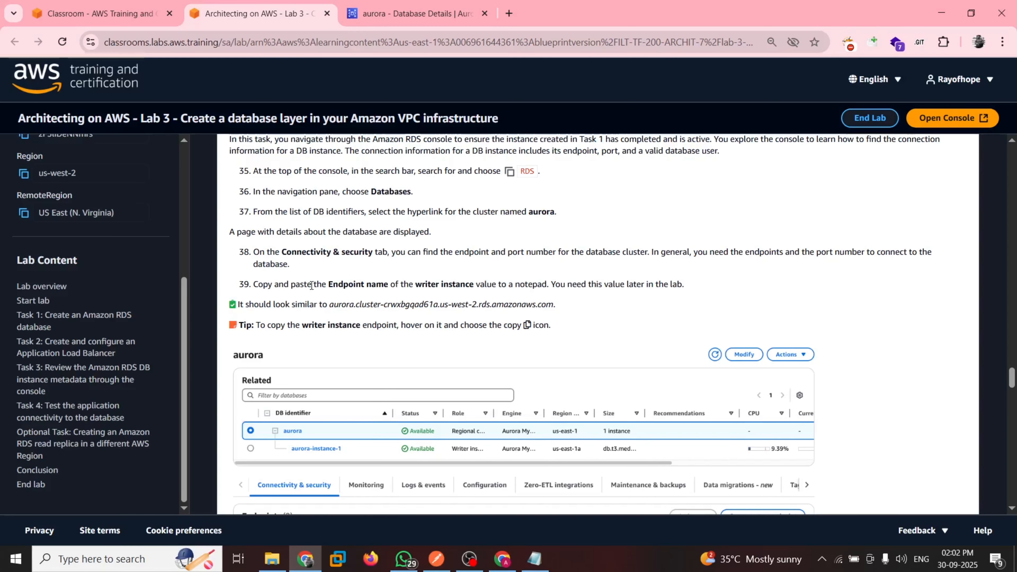
scroll(555, 265, "down", 1)
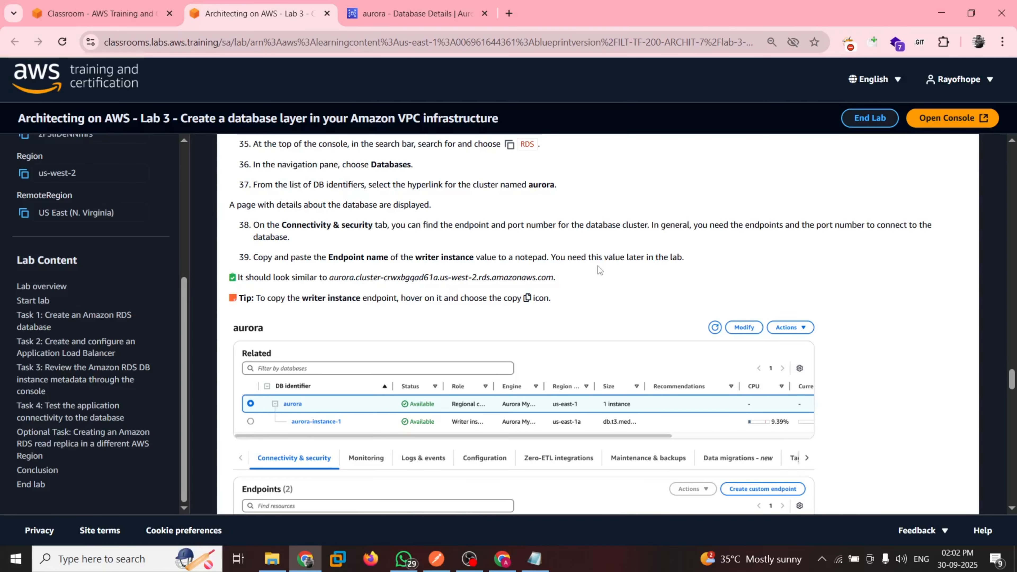
left_click(385, 3)
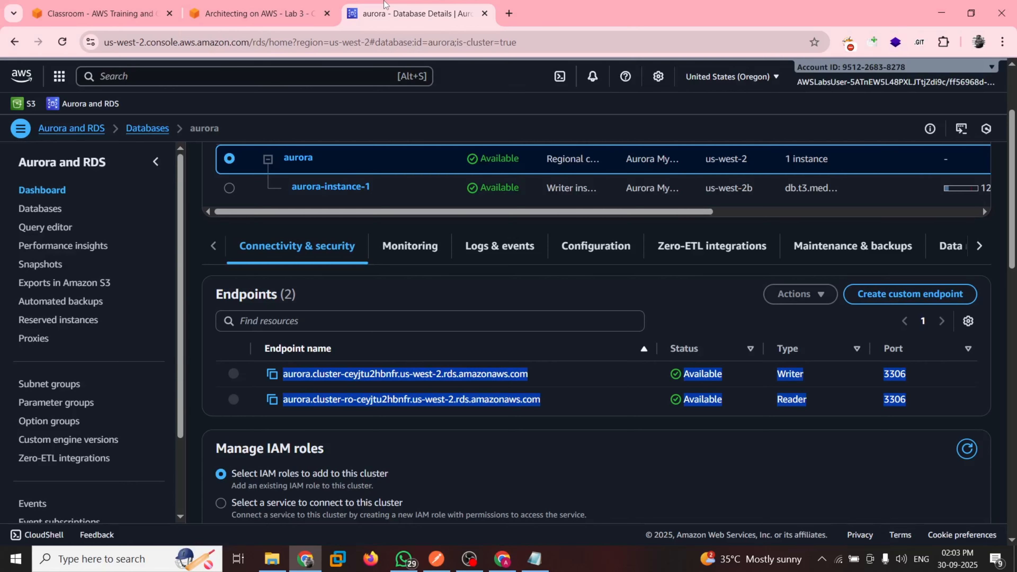
key("alt+Tab")
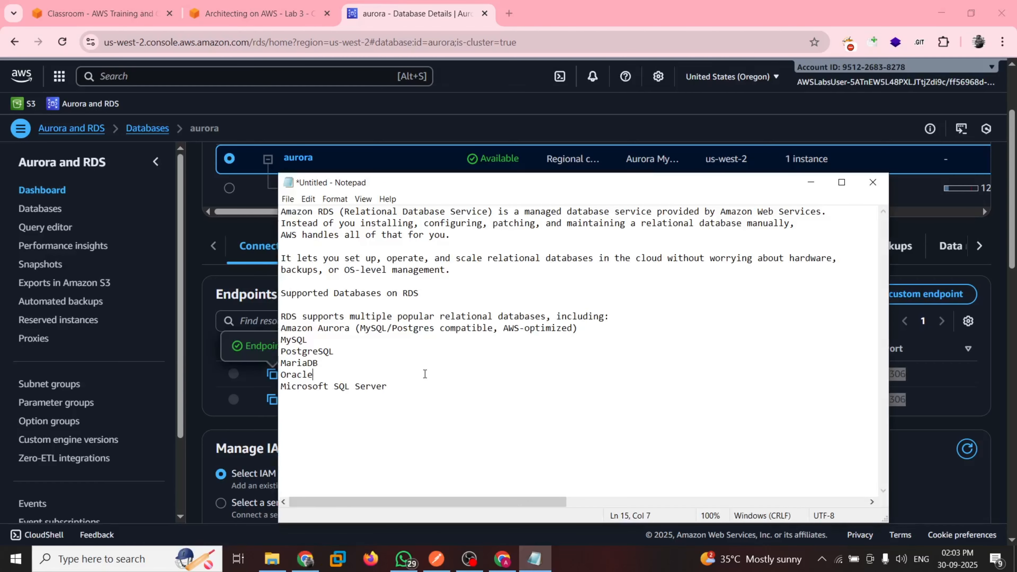
key("ctrl+a")
key("BackSpace")
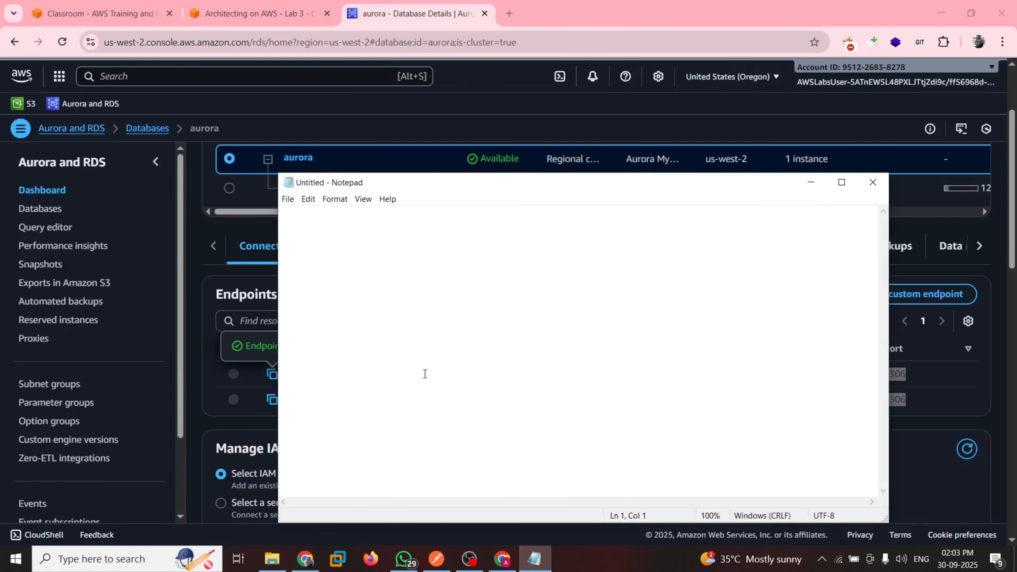
type("aurora.cluster-ceyjtu2hbnfr.us-west-2.rds.amazonaws.com")
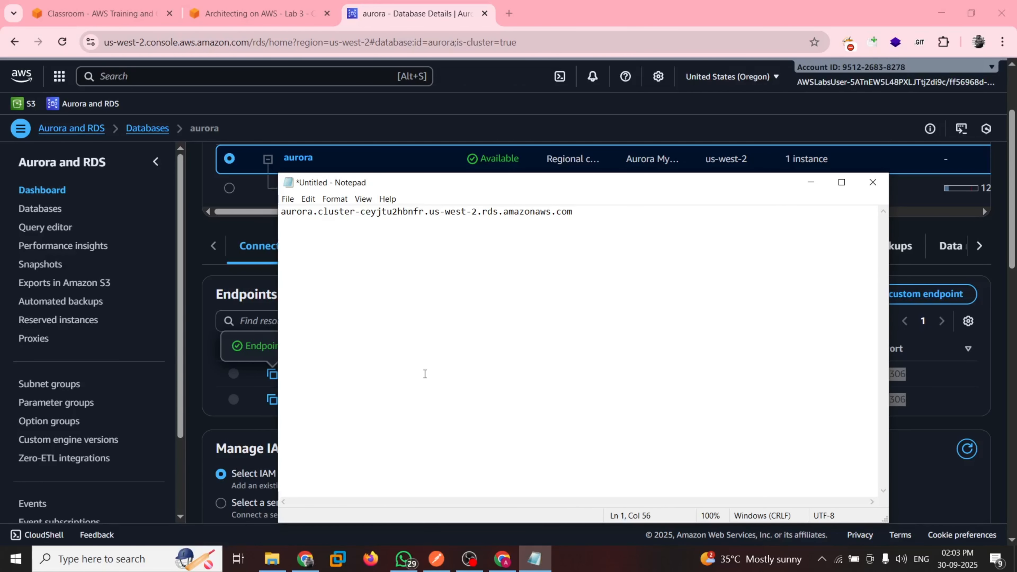
Recheck guide step 39 and add the writer endpoint's port 3306 after its name in Notepad
key("alt+Tab")
key("ctrl+shift+Tab")
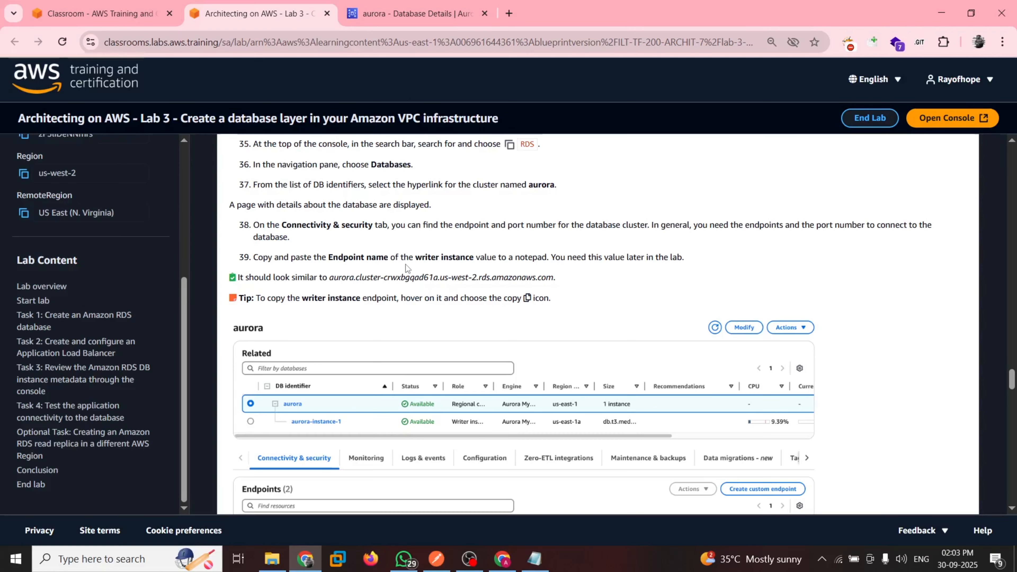
key("ctrl+Tab")
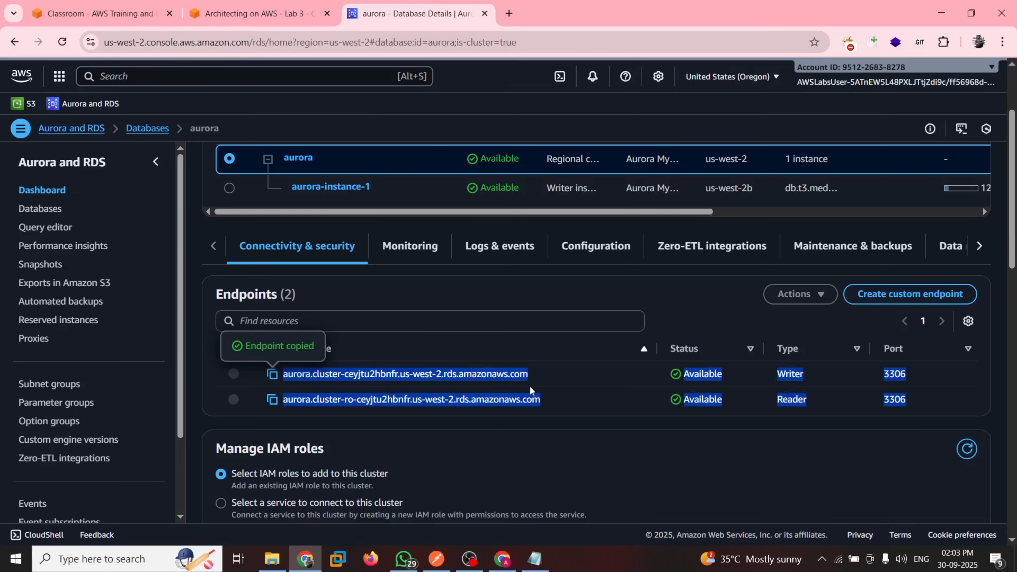
left_click(676, 473)
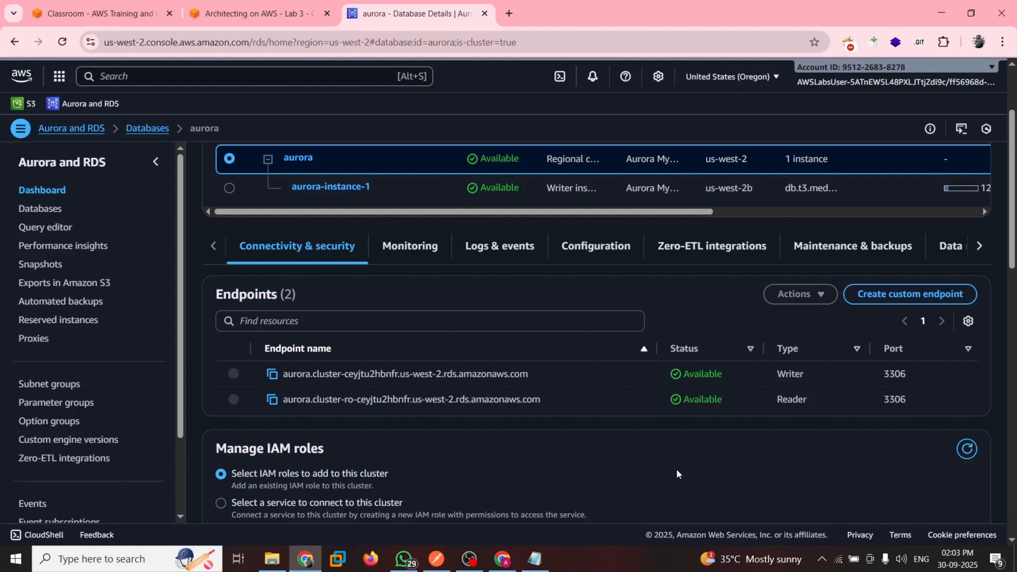
scroll(560, 464, "up", 1)
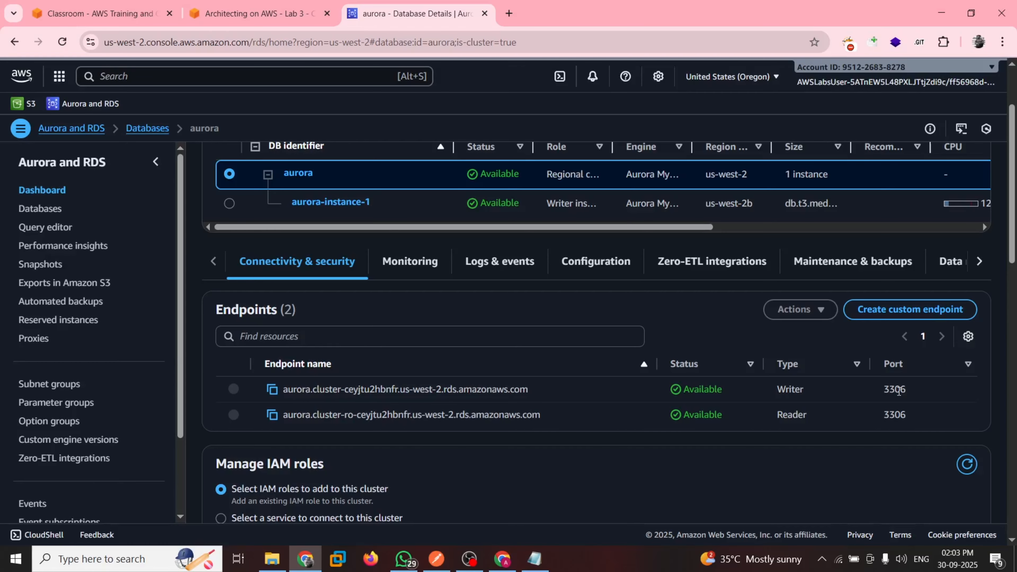
double_click(899, 391)
left_click(534, 559)
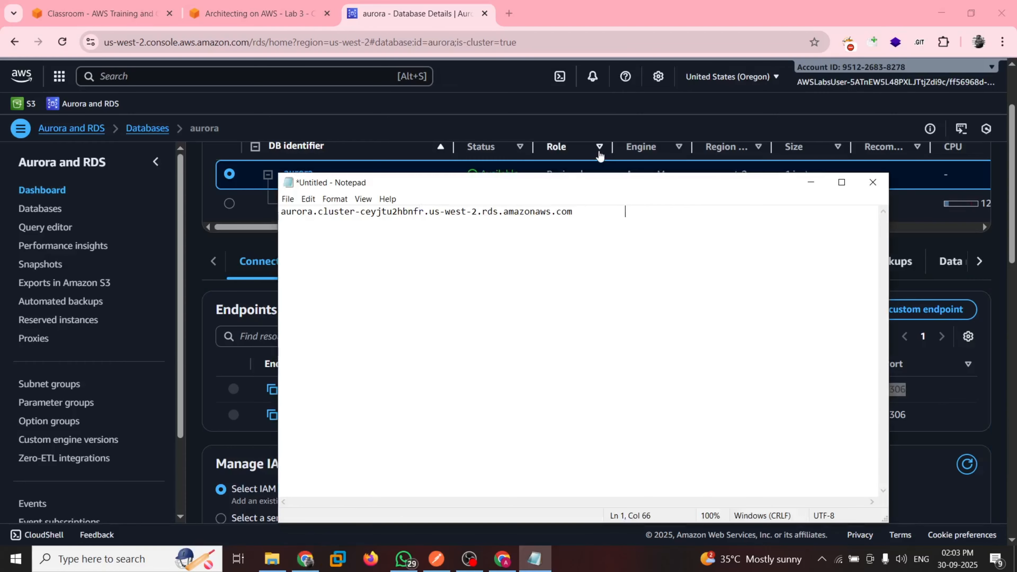
Copy the aurora reader endpoint and paste it on a new line in Notepad
left_click(273, 415)
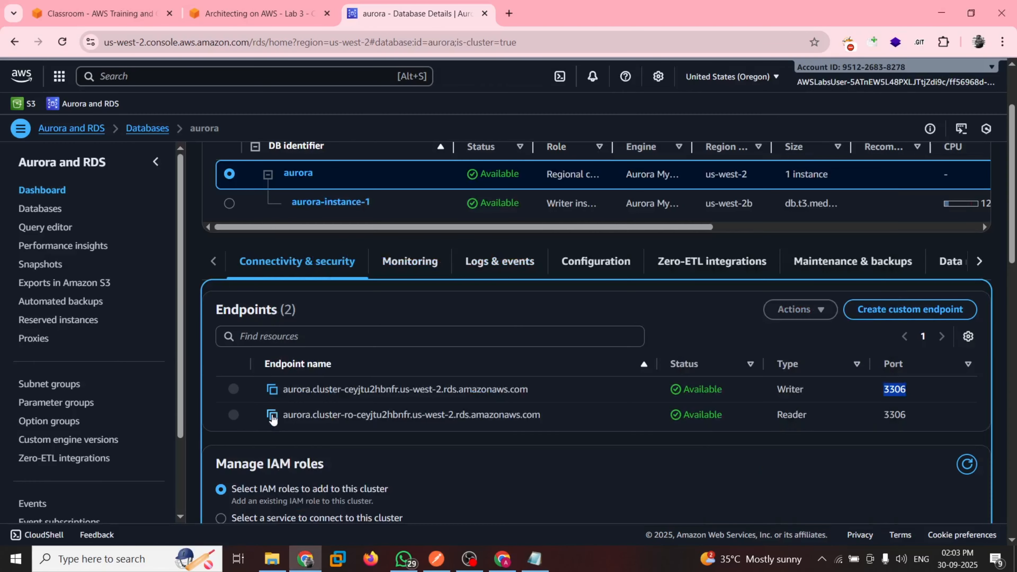
left_click(273, 416)
left_click(536, 561)
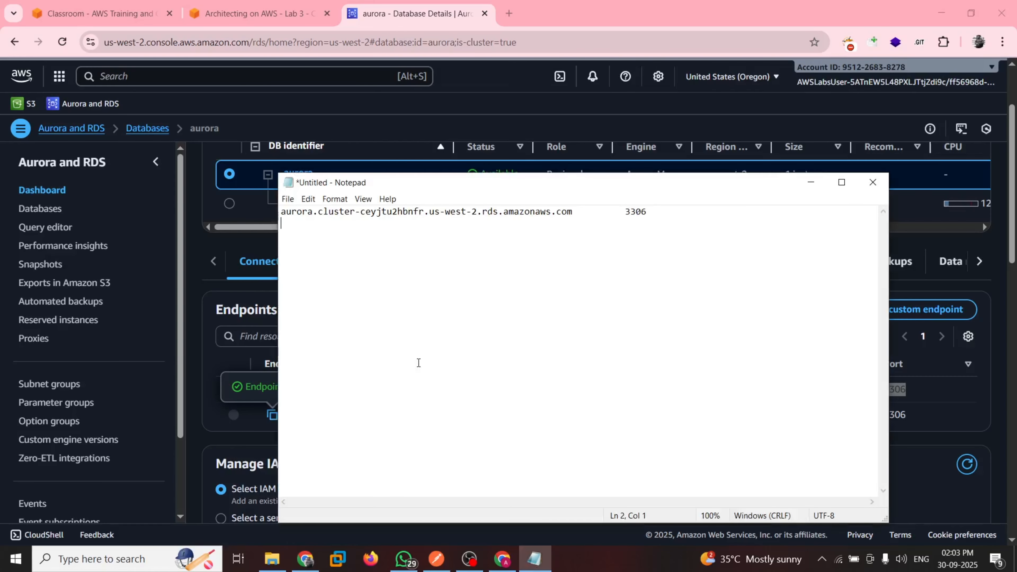
key("ctrl+v")
Label the two endpoint lines in Notepad "writer" and "reader" and add blank lines below them
left_click(365, 5)
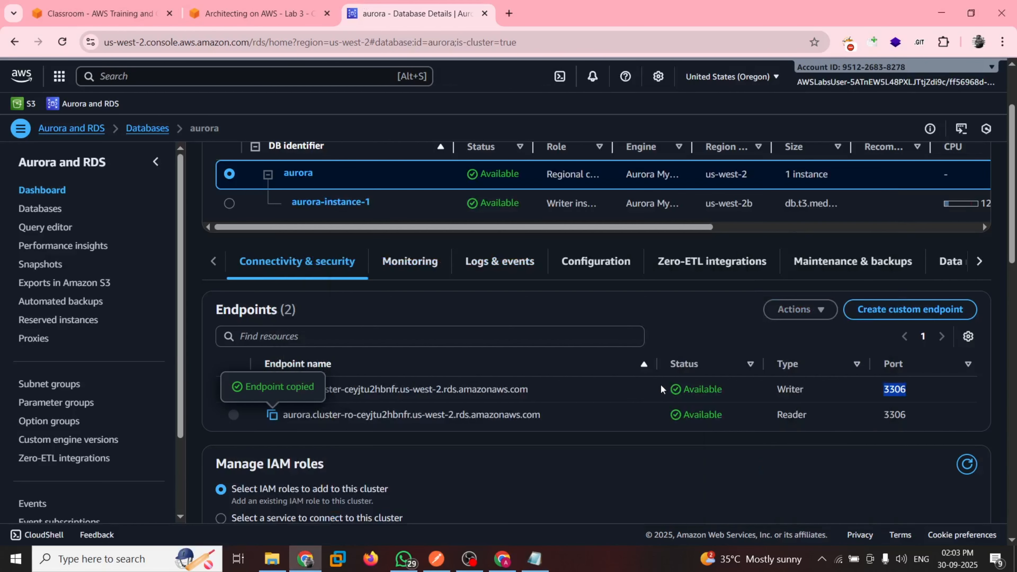
left_click(534, 558)
left_click(593, 211)
type("writer      3306")
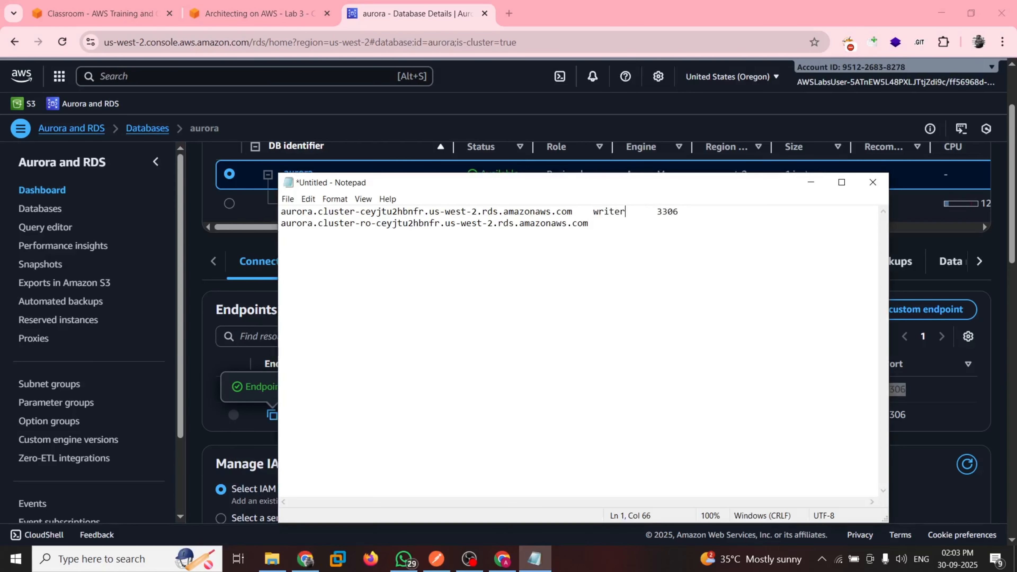
left_click(620, 224)
type("reader")
key("Return")
key("Return")
key("Return")
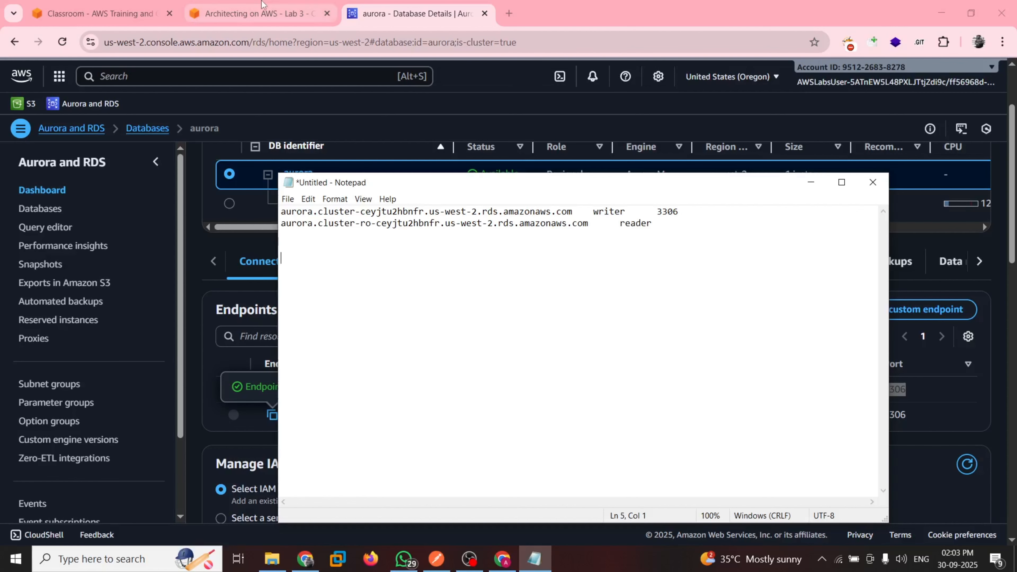
Return to the lab guide and read the rest of Task 3, including steps 40 and 41 on configuration and monitoring
left_click(256, 13)
scroll(378, 303, "down", 1)
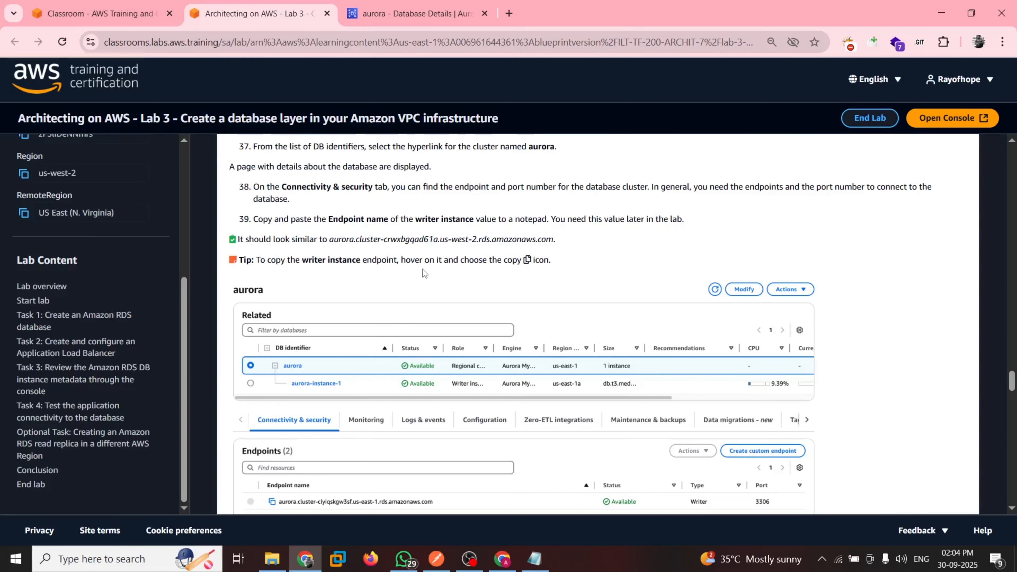
scroll(440, 268, "down", 1)
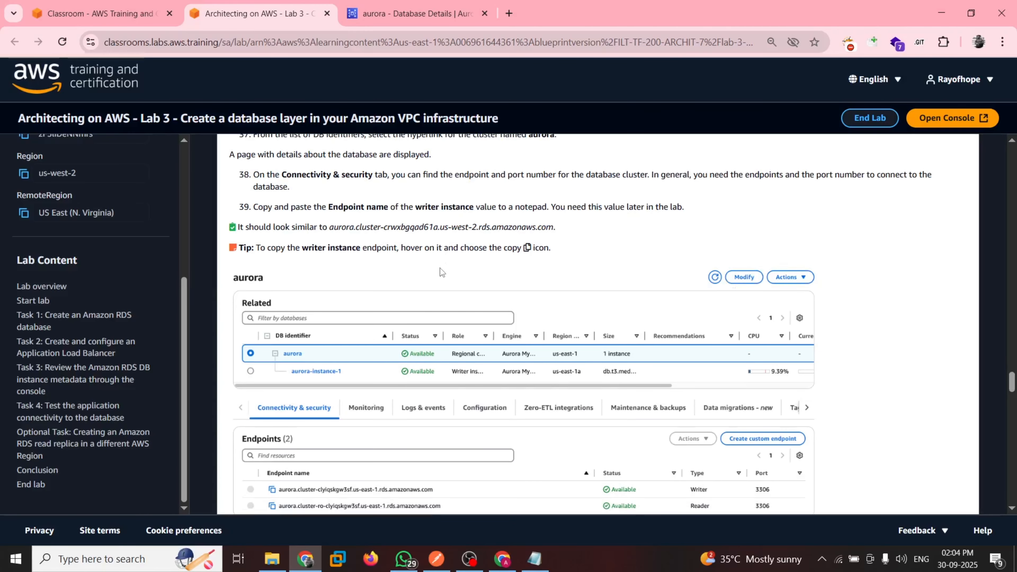
scroll(372, 343, "down", 5)
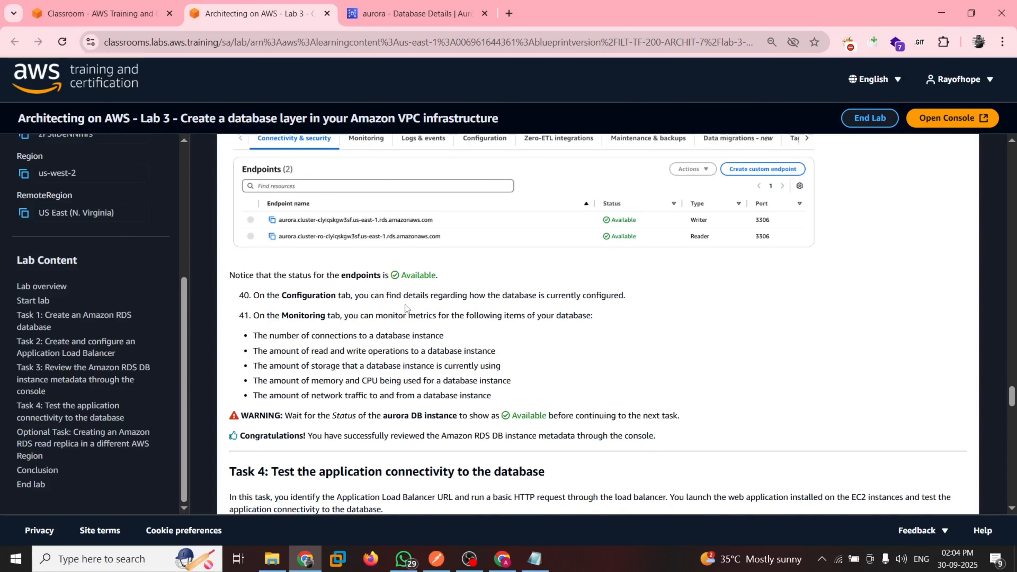
scroll(405, 307, "down", 1)
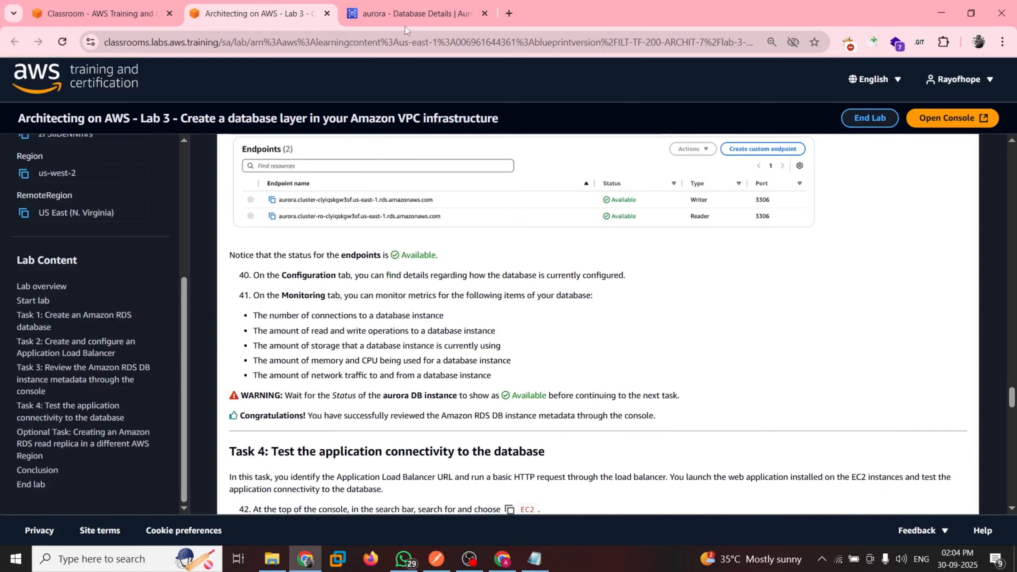
left_click(405, 16)
key("ctrl+shift+Tab")
scroll(336, 298, "down", 1)
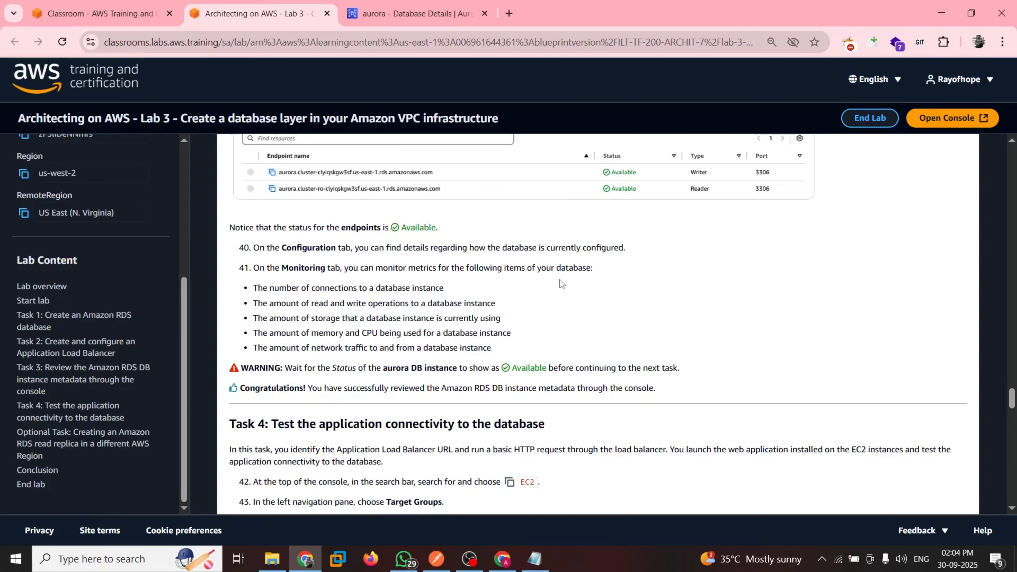
scroll(358, 354, "down", 1)
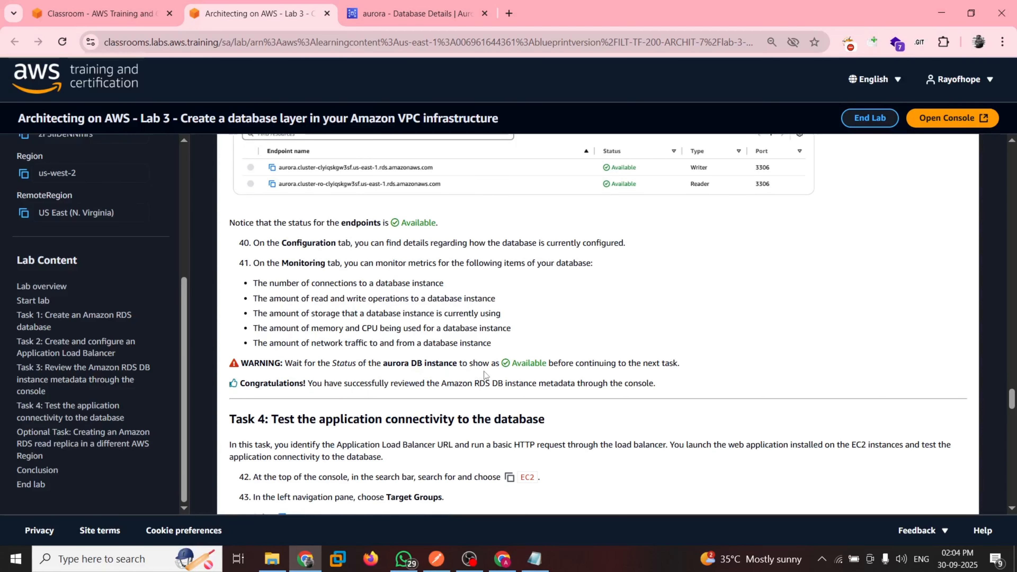
scroll(463, 303, "up", 1)
left_click_drag(463, 303, 468, 274)
scroll(468, 274, "up", 4)
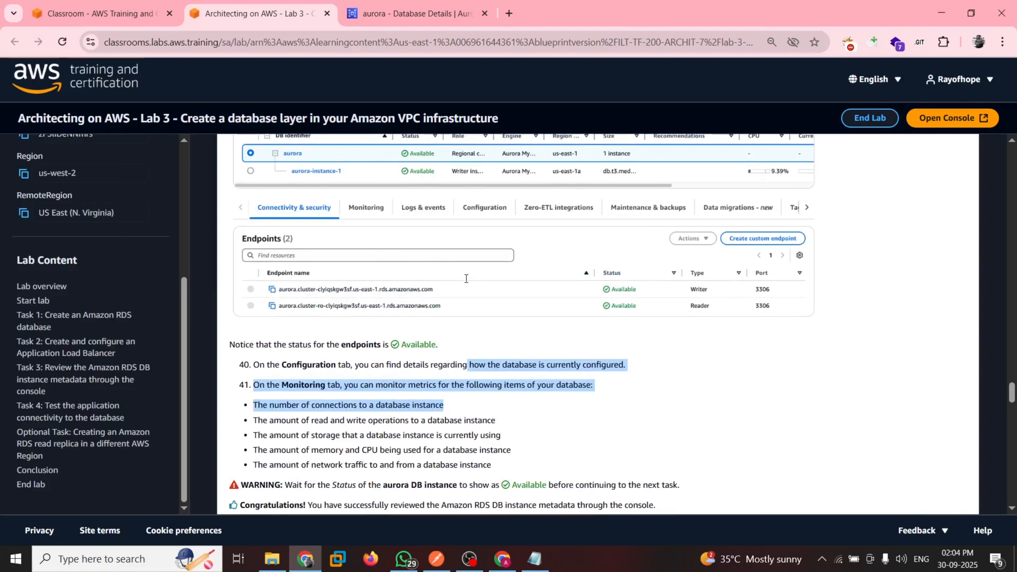
Open the aurora cluster's monitoring metrics in the RDS console and recheck the lab guide while the CloudWatch charts load
left_click(393, 12)
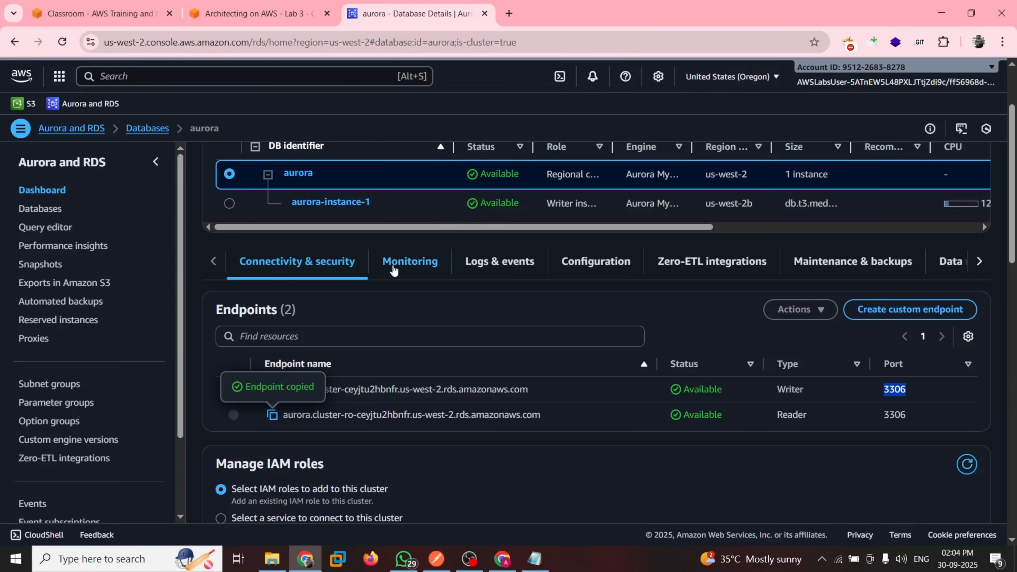
left_click(391, 265)
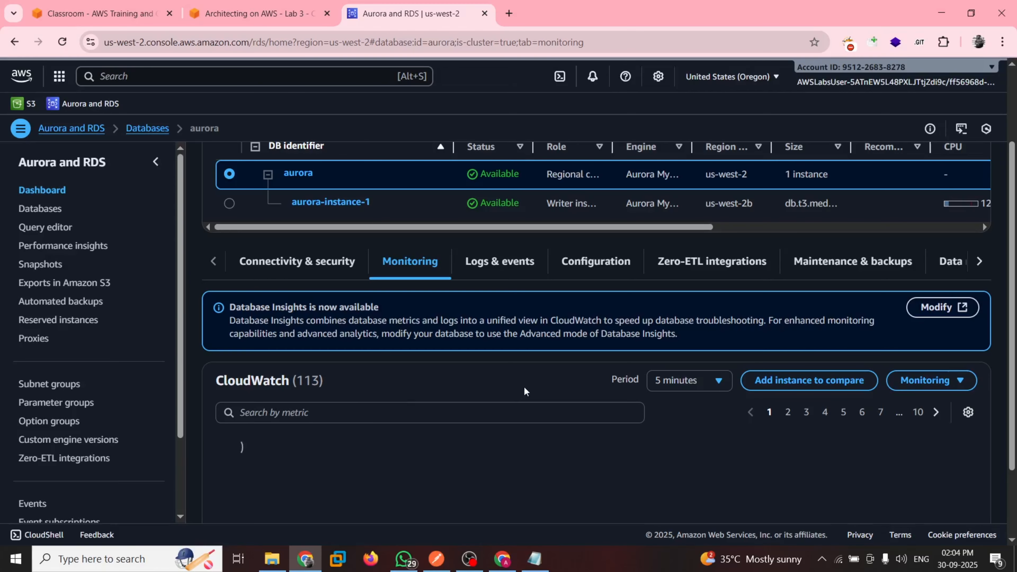
scroll(525, 391, "down", 2)
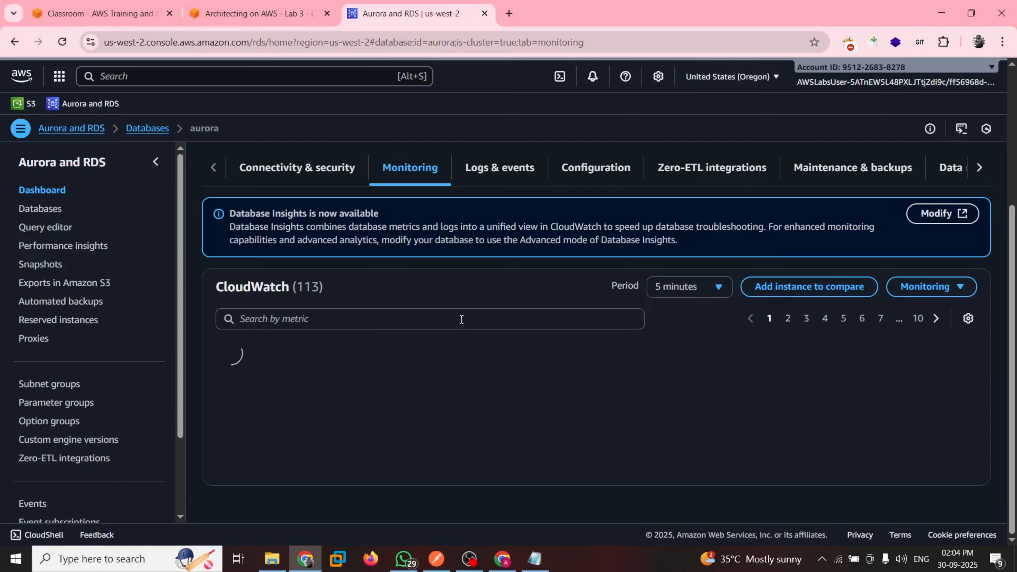
key("ctrl+shift+Tab")
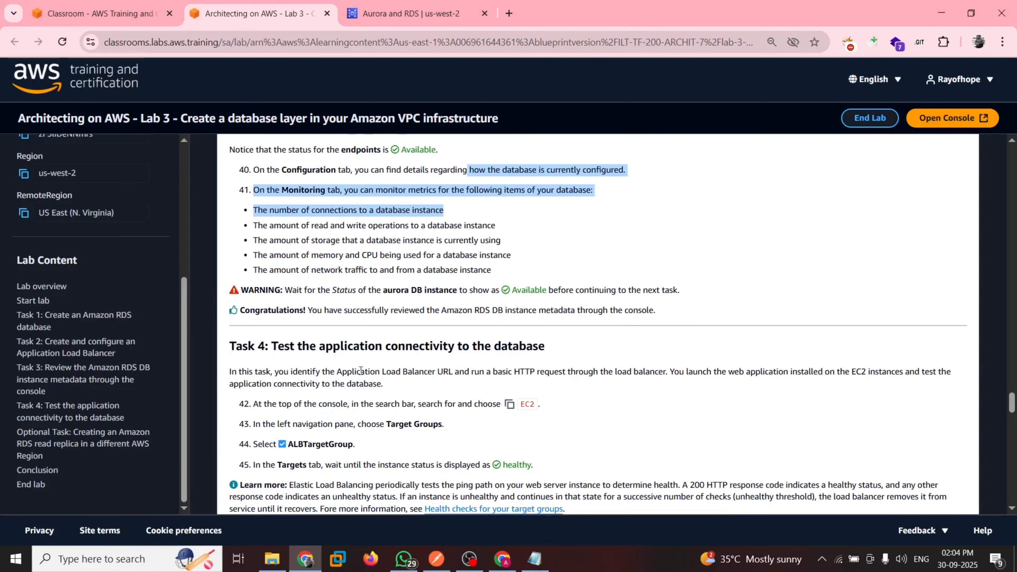
scroll(360, 370, "down", 1)
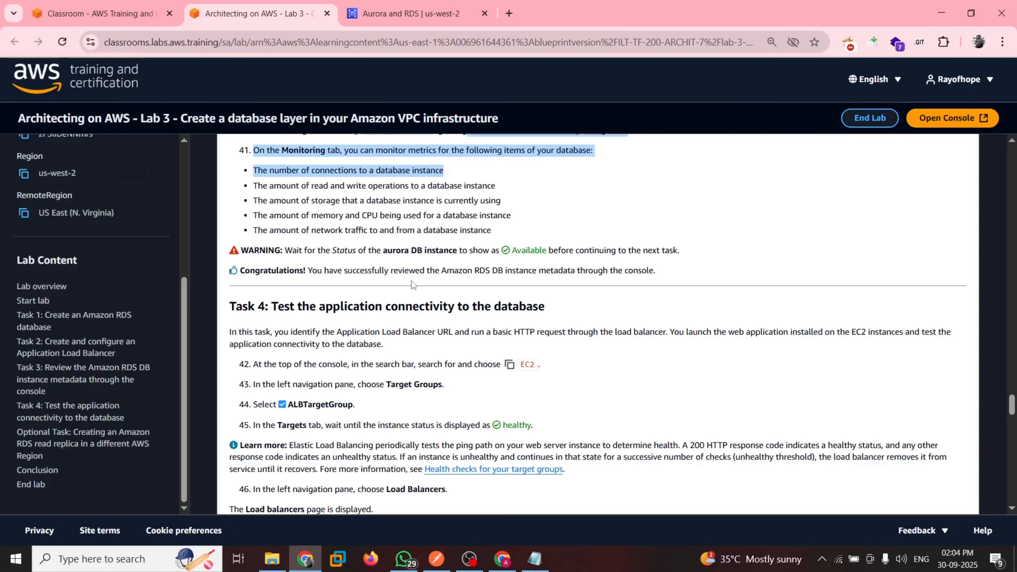
key("ctrl+Tab")
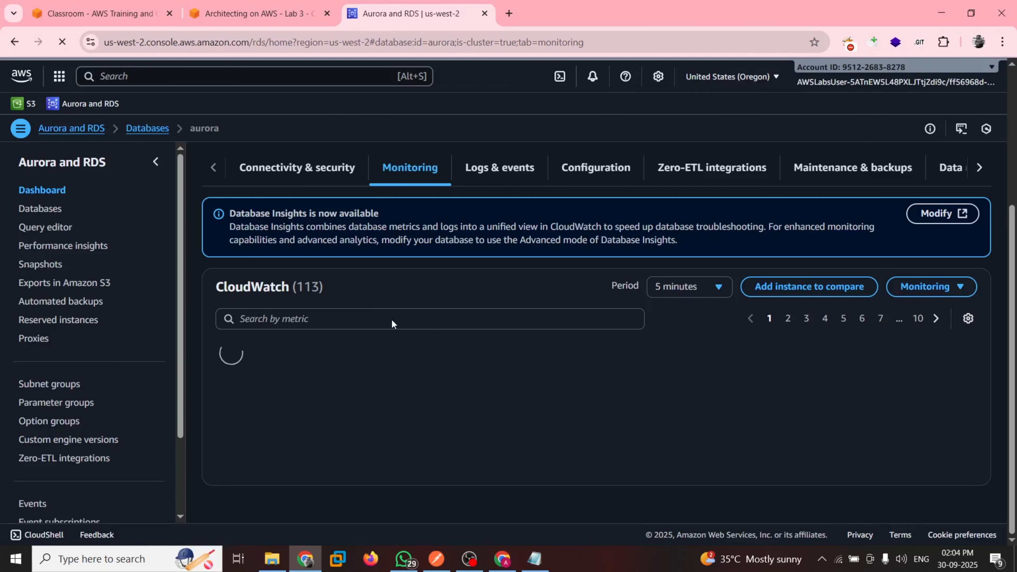
left_click(256, 13)
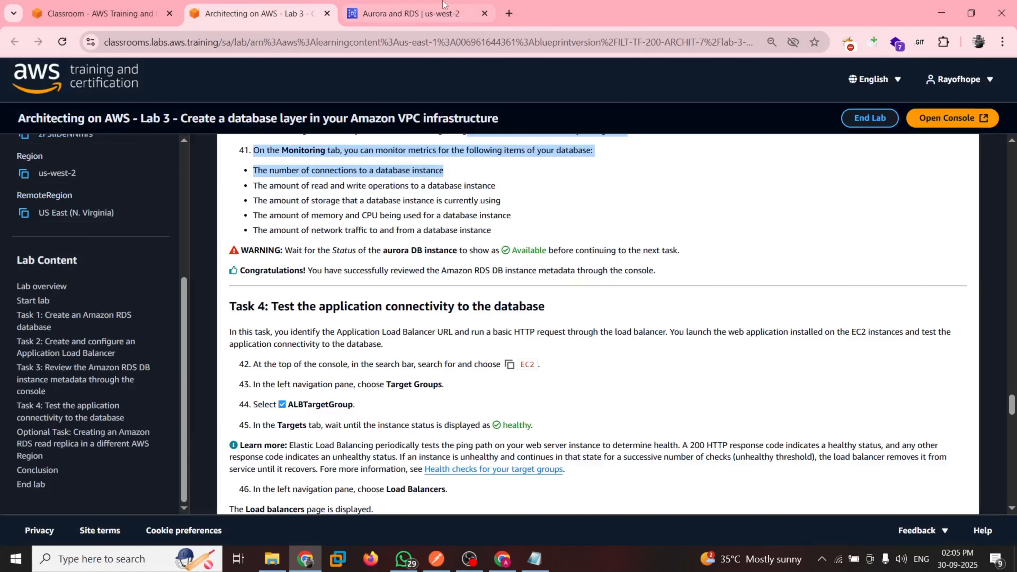
left_click(443, 5)
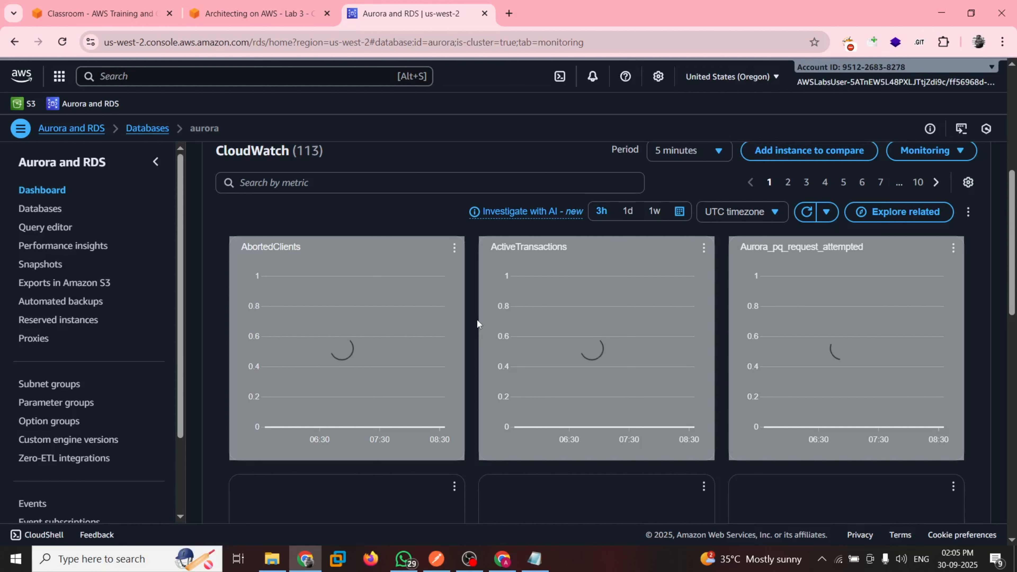
Compare the monitored items listed in guide step 41 with aurora's CloudWatch metric charts
key("ctrl+shift+Tab")
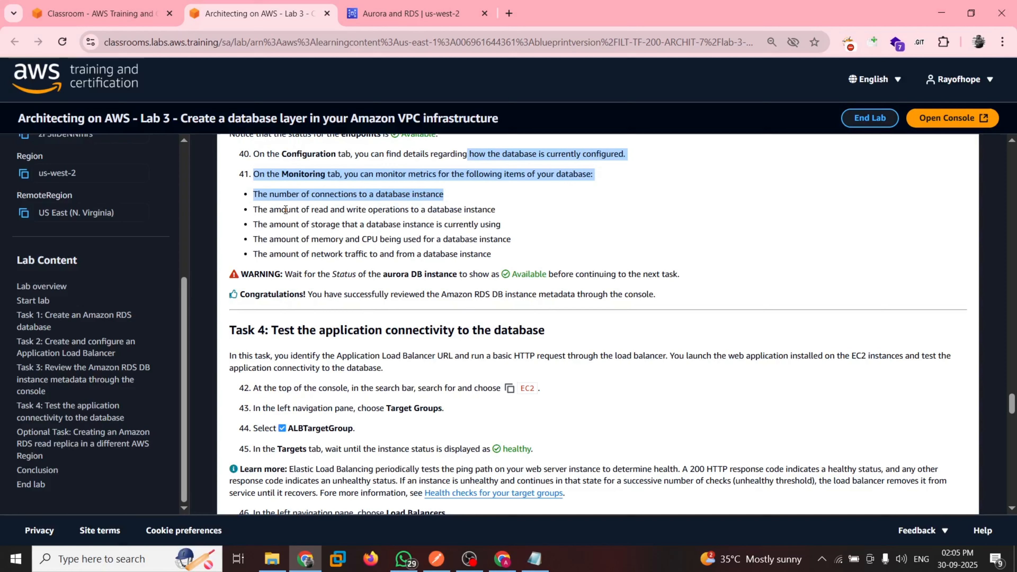
left_click_drag(286, 209, 496, 211)
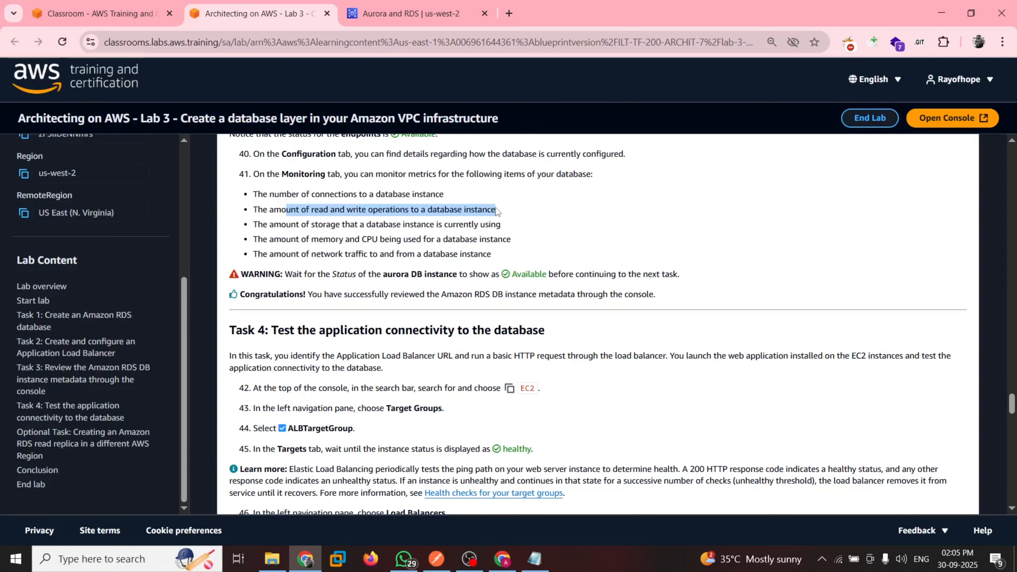
key("ctrl+Tab")
scroll(562, 351, "down", 2)
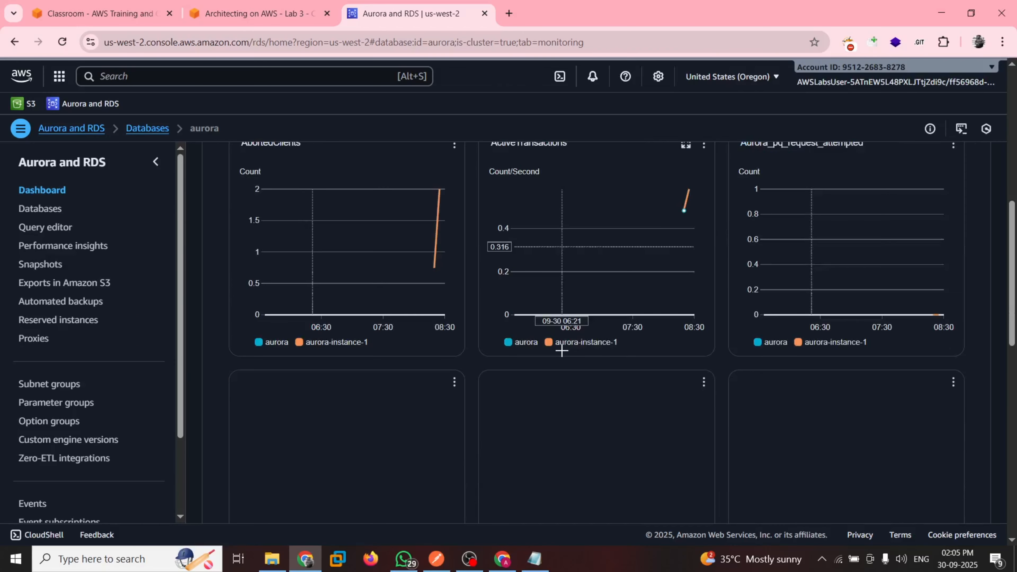
scroll(641, 369, "down", 5)
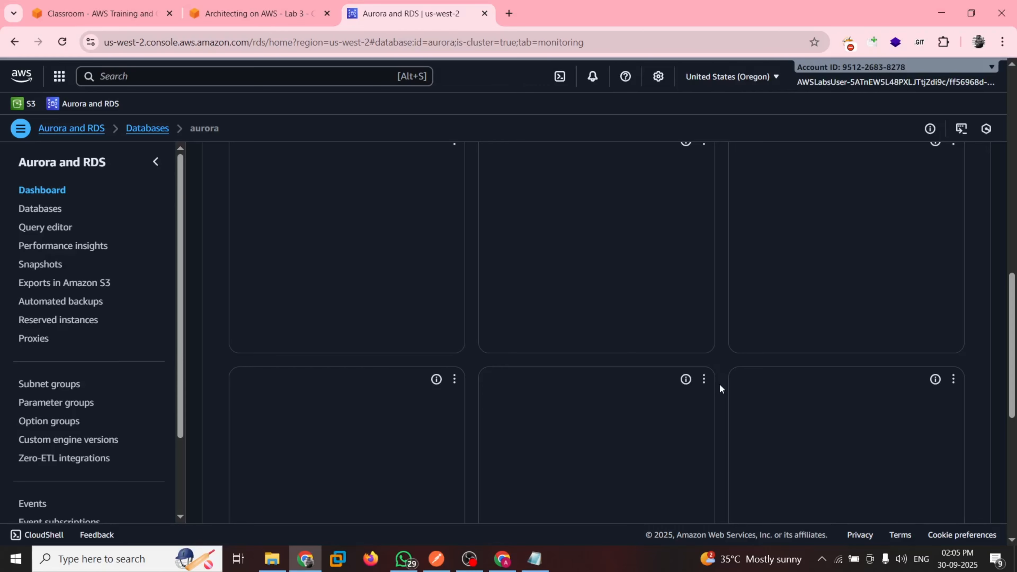
Read the opening steps of Task 4 in the lab guide and open the EC2 service in the AWS console
key("ctrl+shift+Tab")
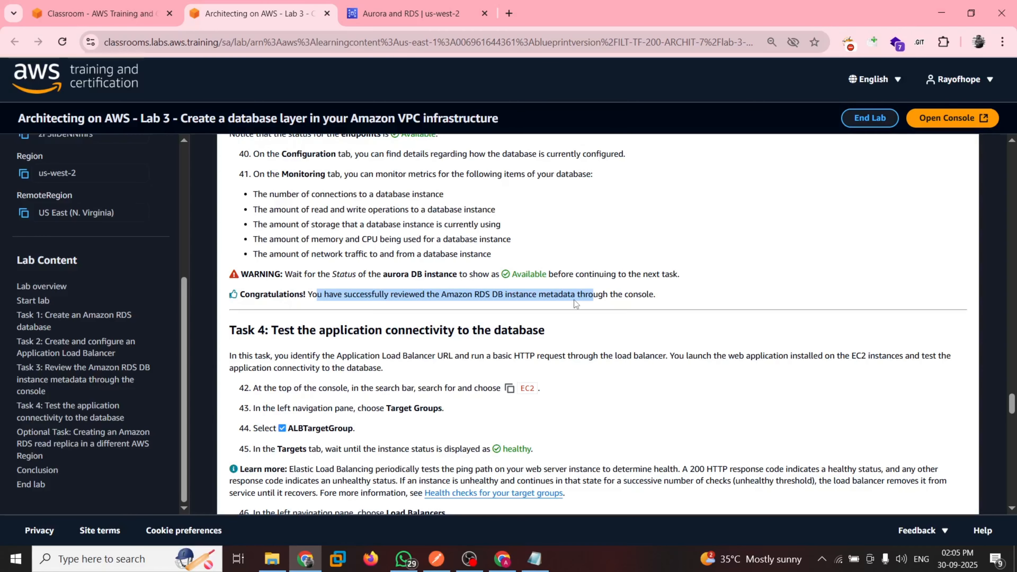
scroll(574, 300, "down", 1)
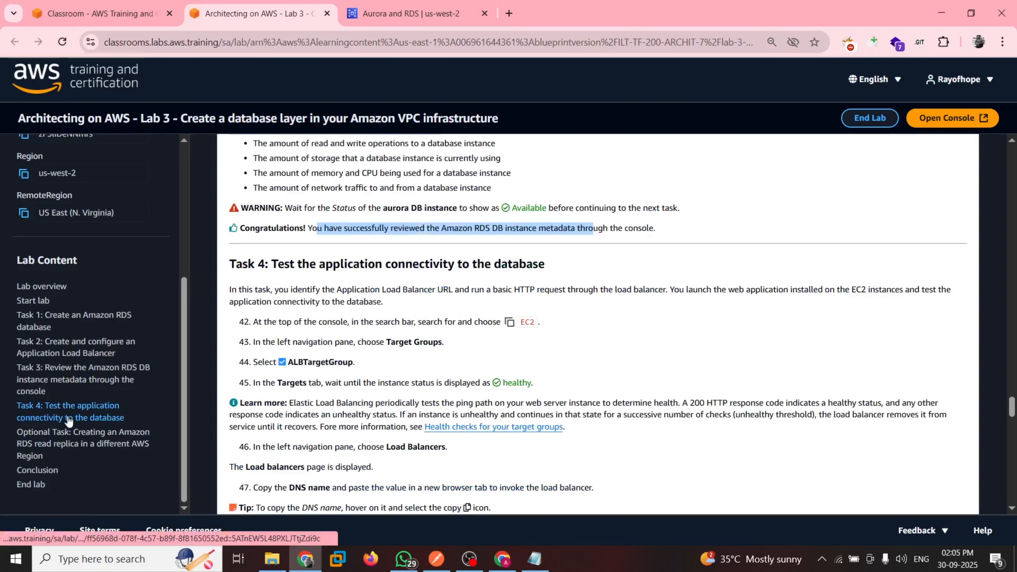
scroll(498, 315, "down", 1)
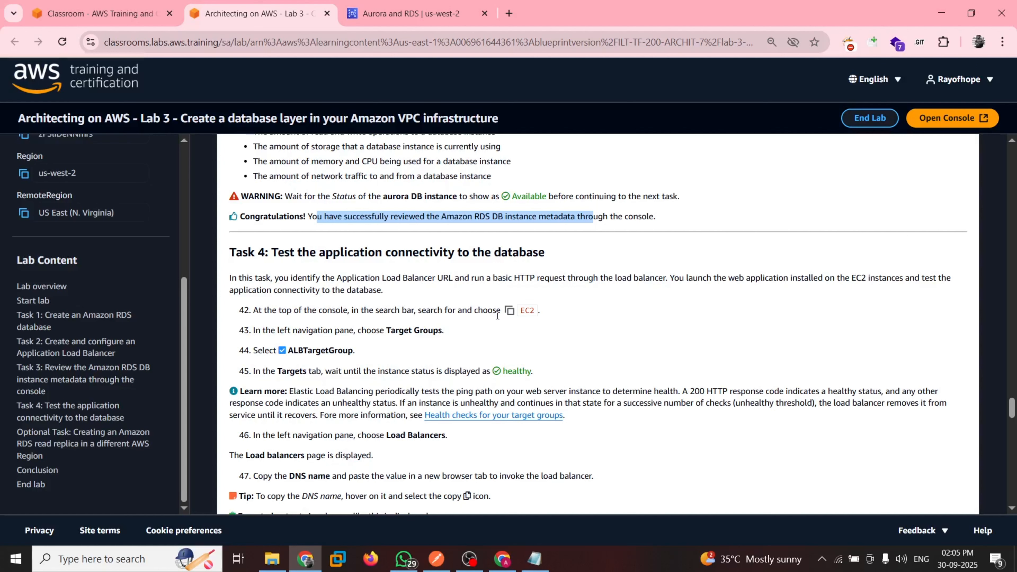
key("ctrl+Tab")
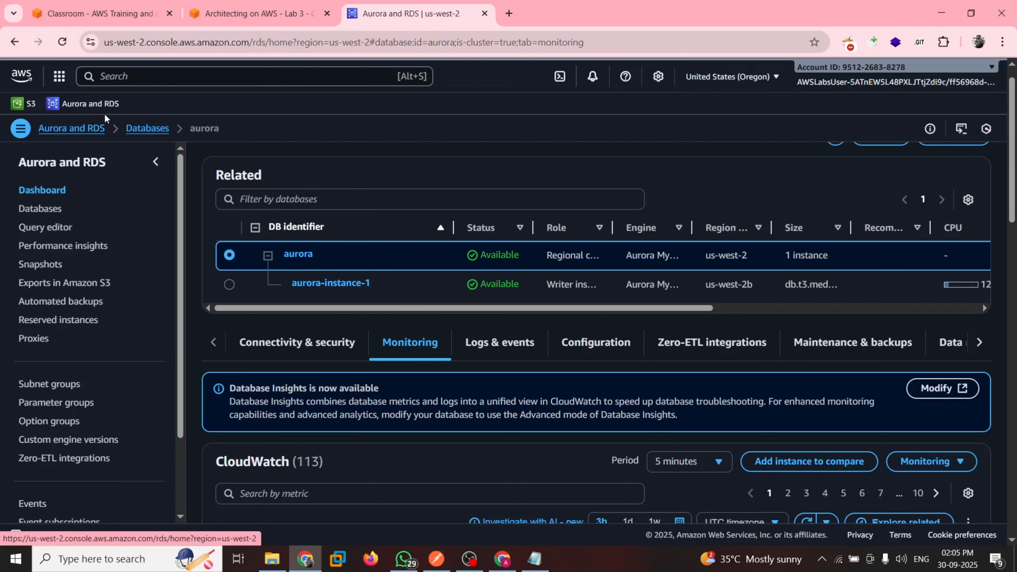
left_click(113, 77)
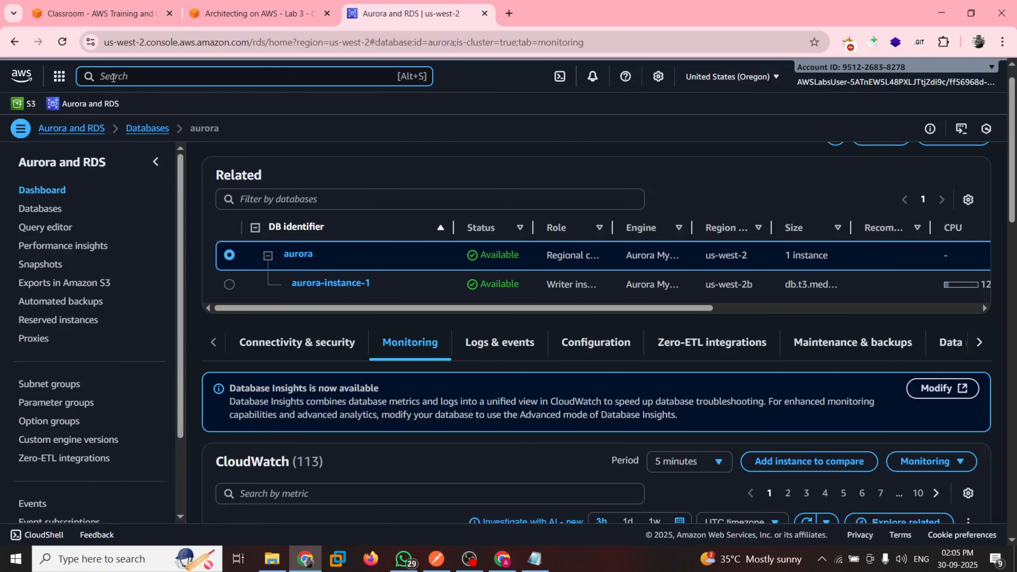
type("ec2")
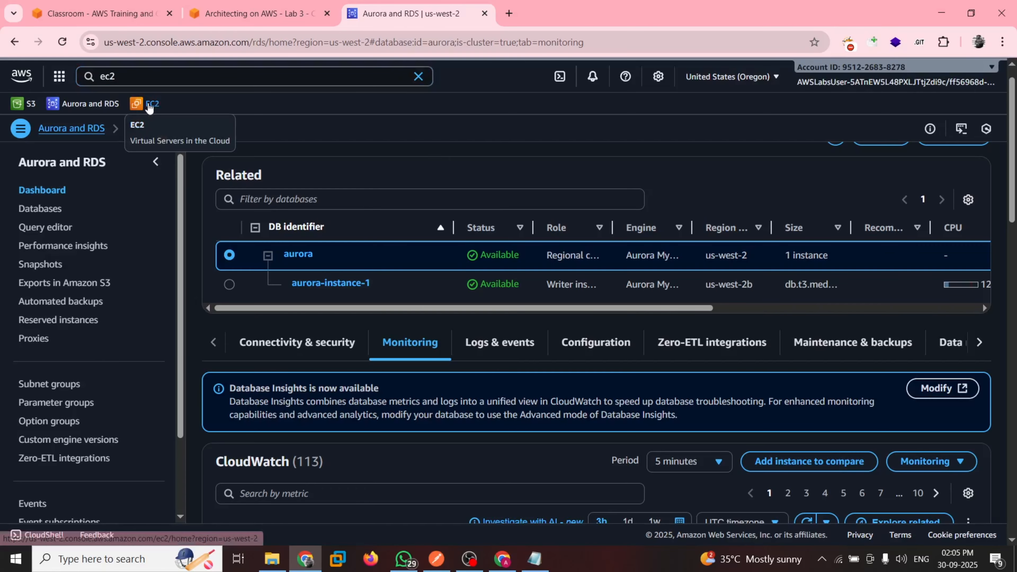
left_click(149, 106)
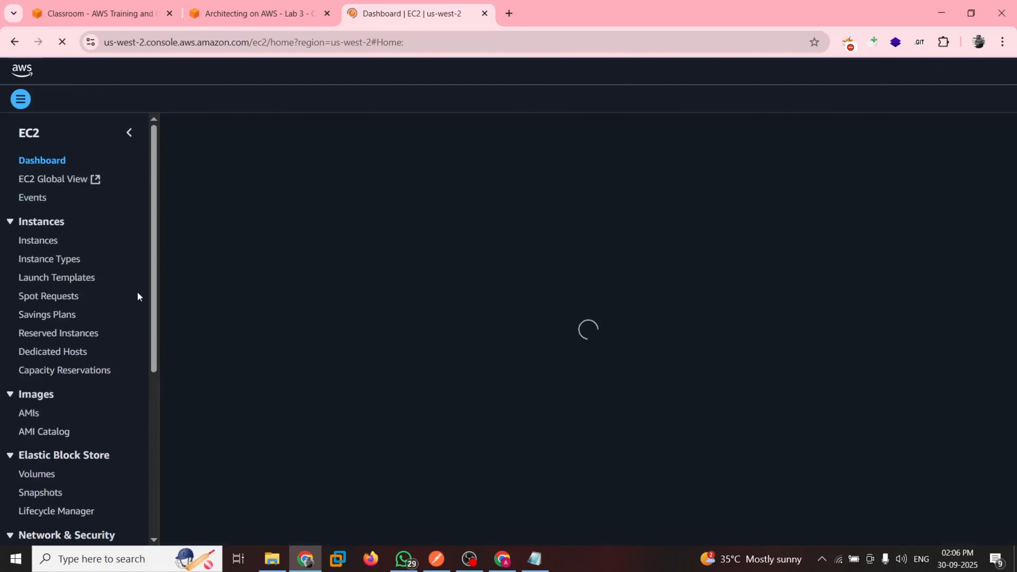
Select ALBTargetGroup in the EC2 target groups list and show its details down to the target health summary
scroll(93, 461, "down", 4)
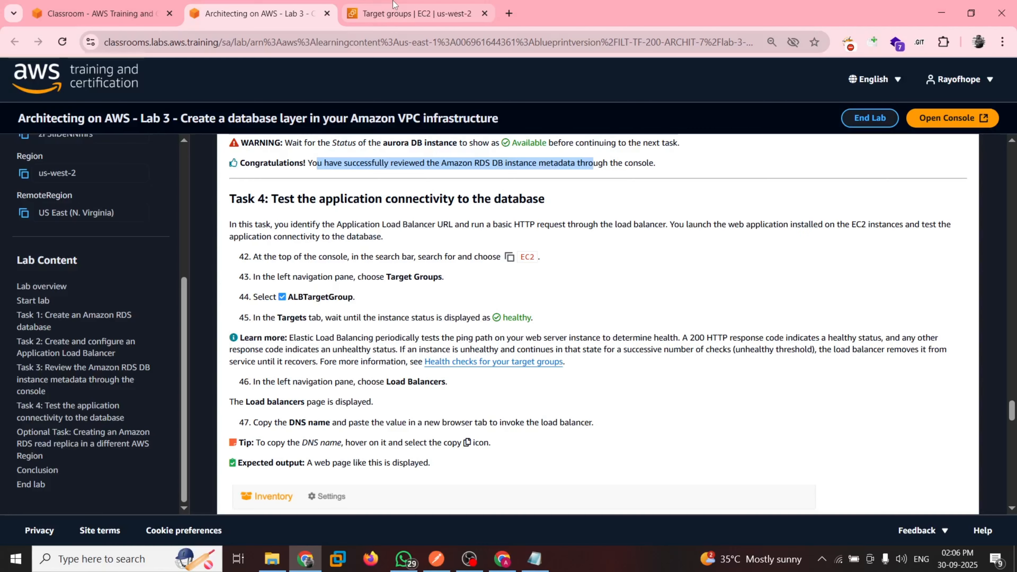
left_click(395, 5)
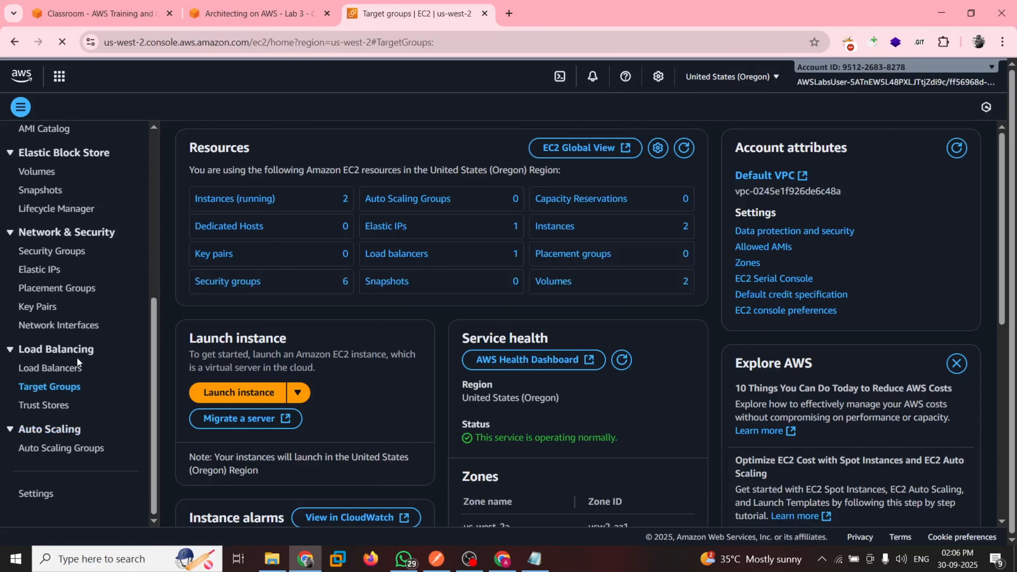
scroll(76, 364, "up", 3)
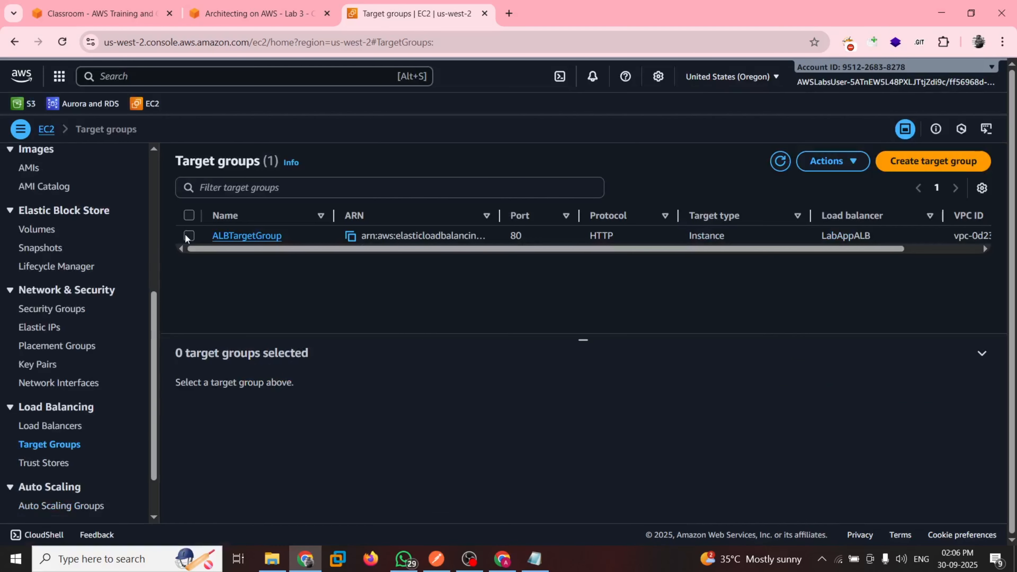
left_click(188, 236)
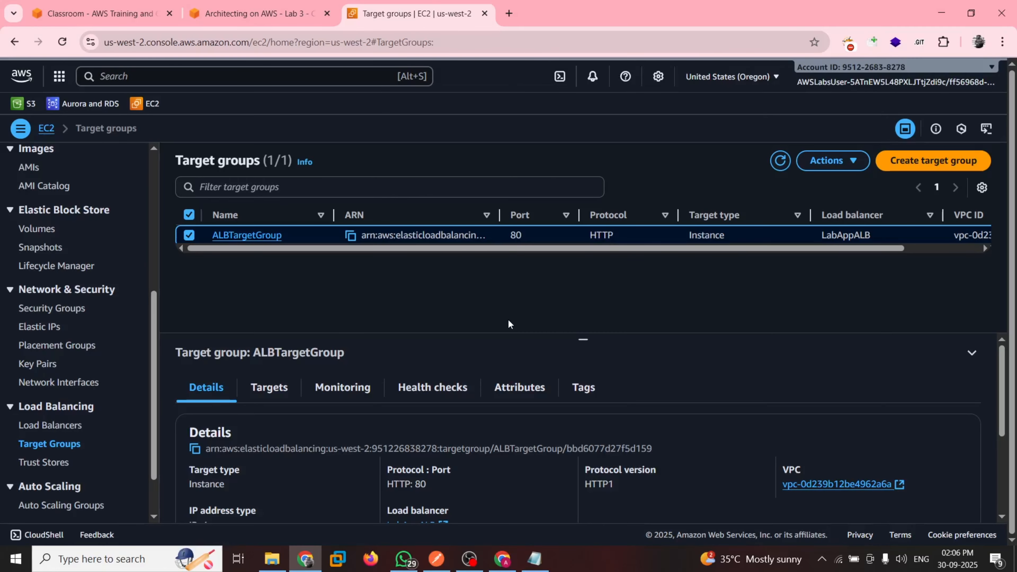
left_click_drag(583, 338, 574, 256)
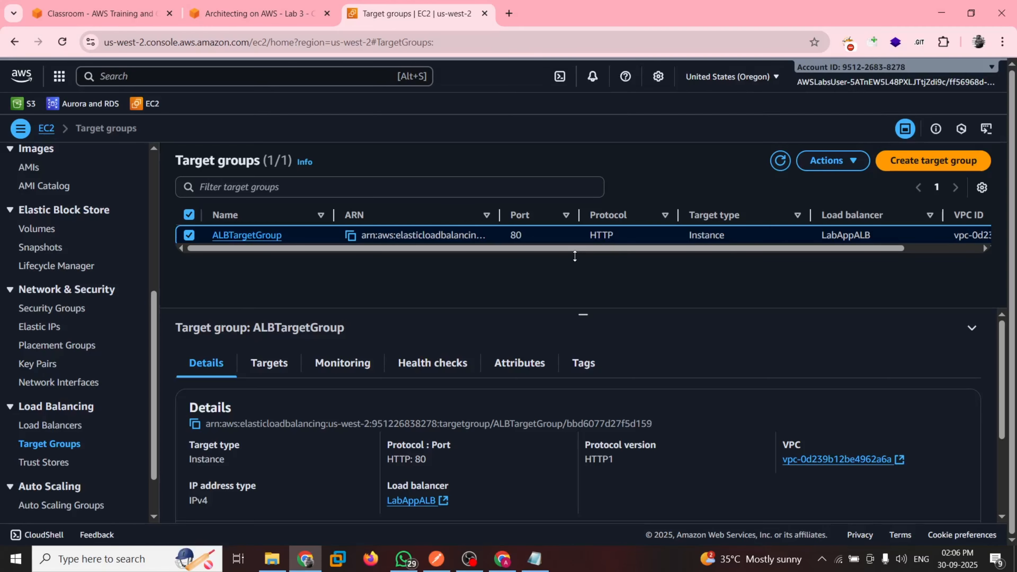
scroll(565, 448, "down", 3)
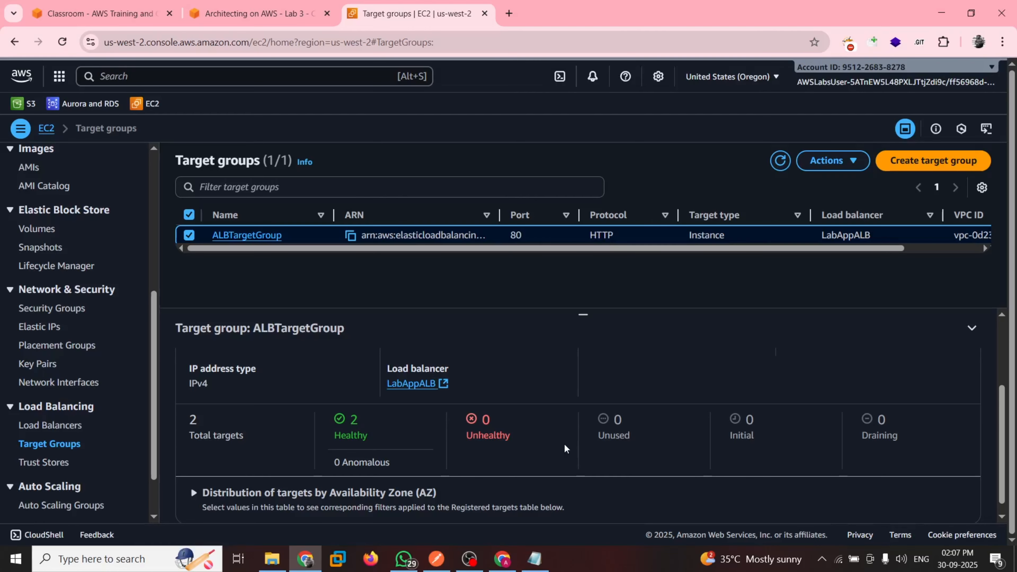
Check ALBTargetGroup's target health against guide step 45 and read steps 46 and 47 on the load balancer
left_click(237, 5)
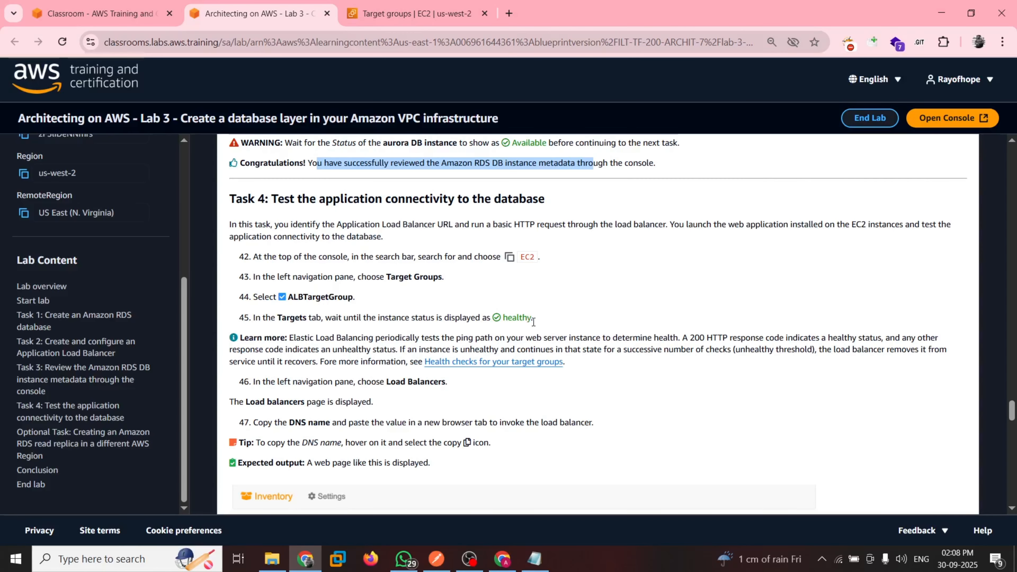
left_click(416, 13)
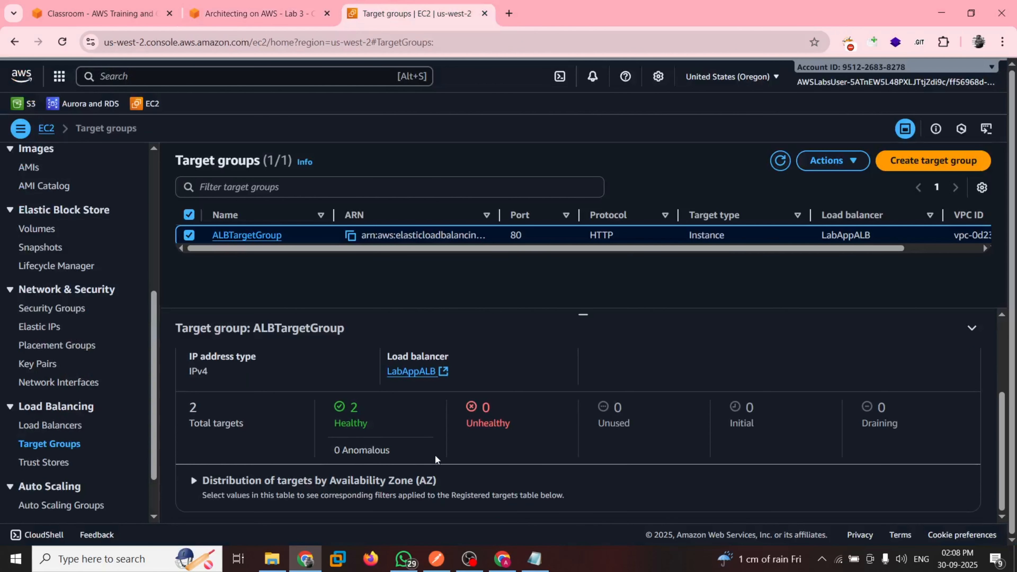
left_click(262, 4)
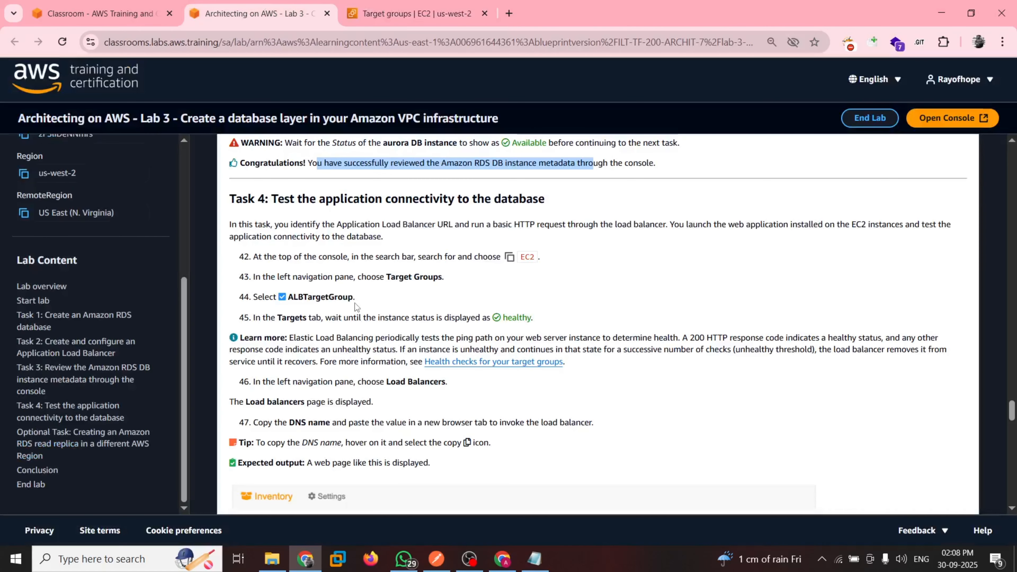
scroll(358, 308, "down", 2)
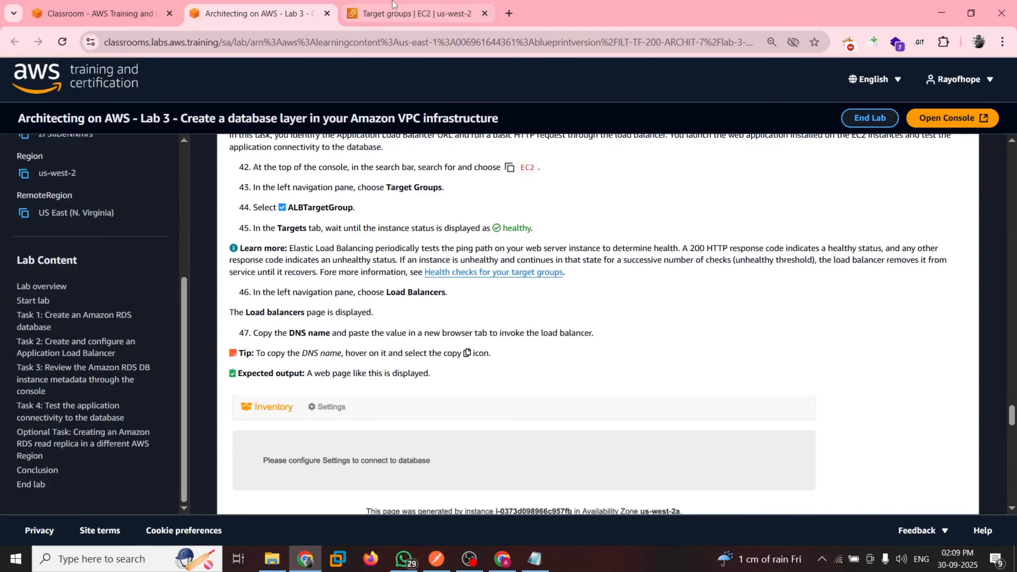
Select LabAppALB in the EC2 load balancers list and show its DNS name, as asked in guide step 47
left_click(413, 13)
left_click(50, 425)
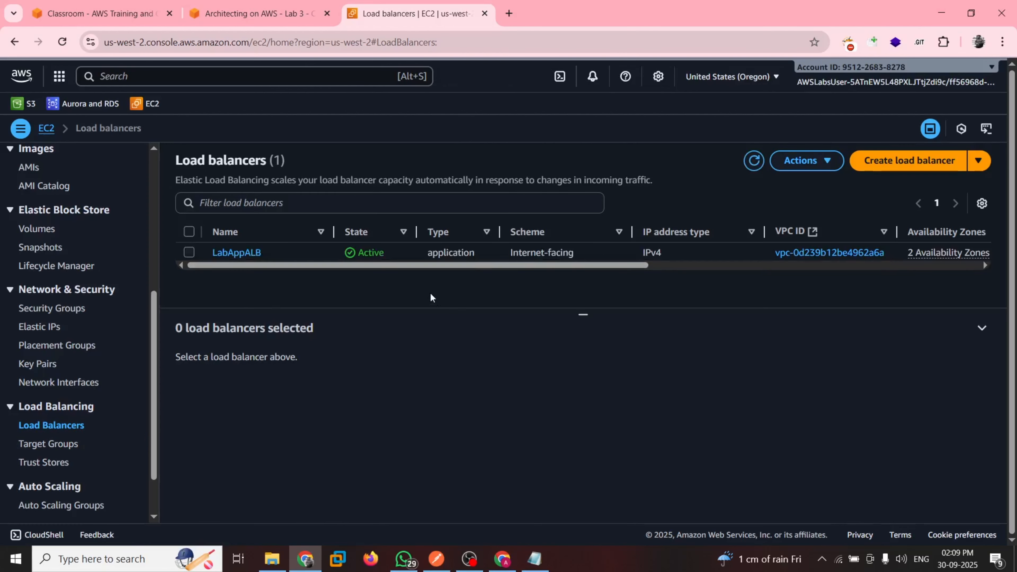
left_click(240, 12)
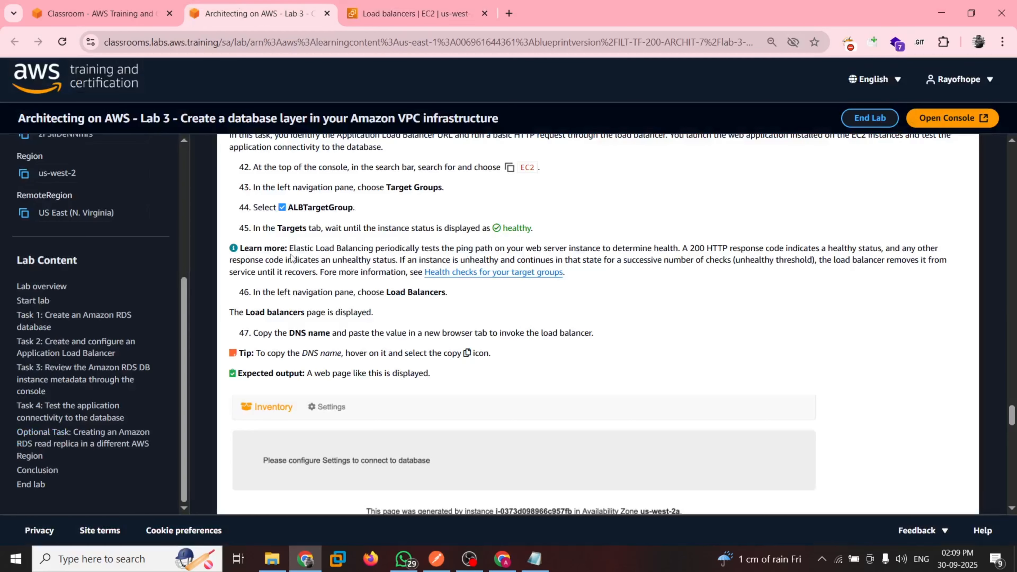
scroll(291, 258, "down", 1)
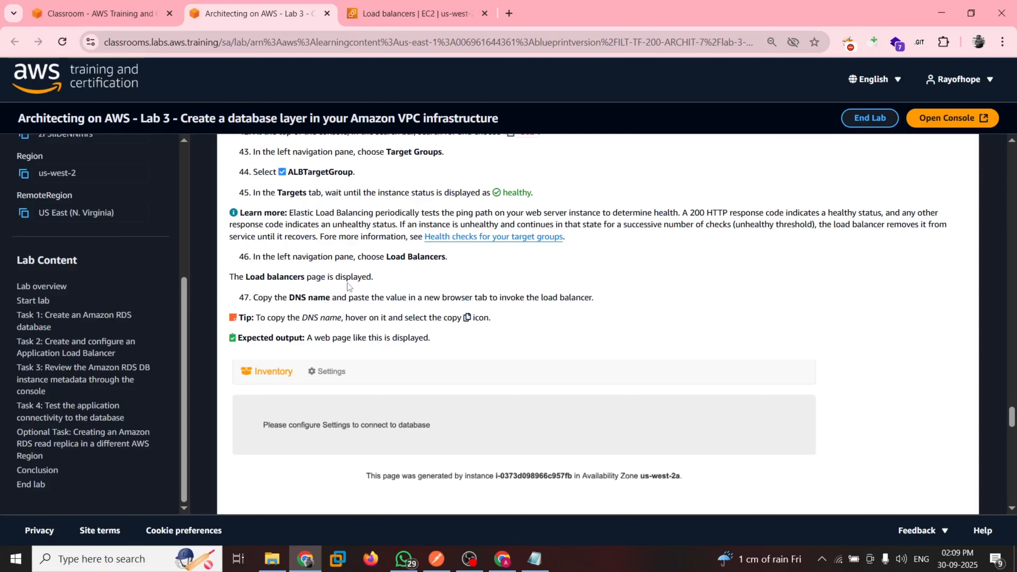
key("ctrl+Tab")
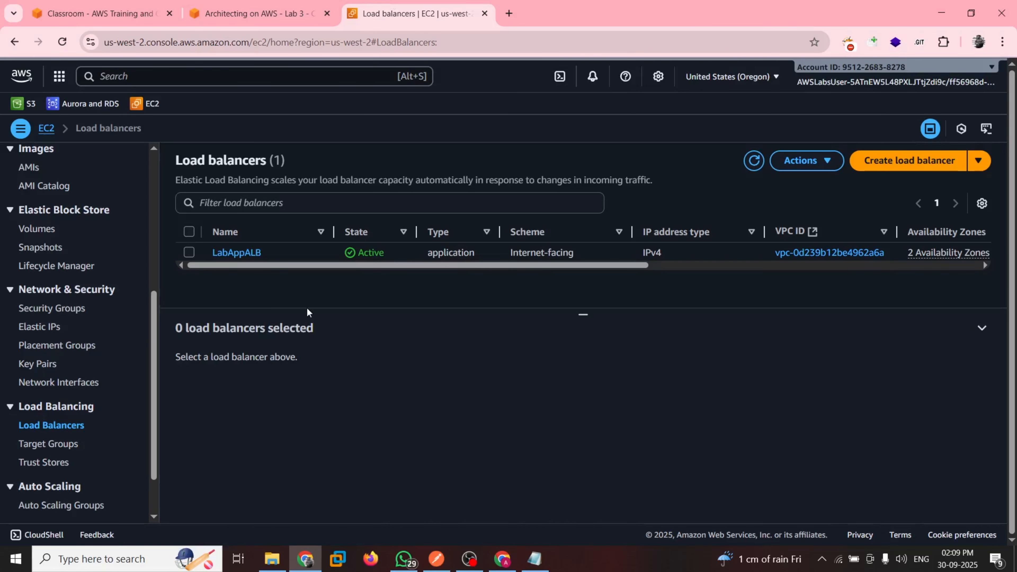
left_click(188, 253)
scroll(459, 392, "down", 1)
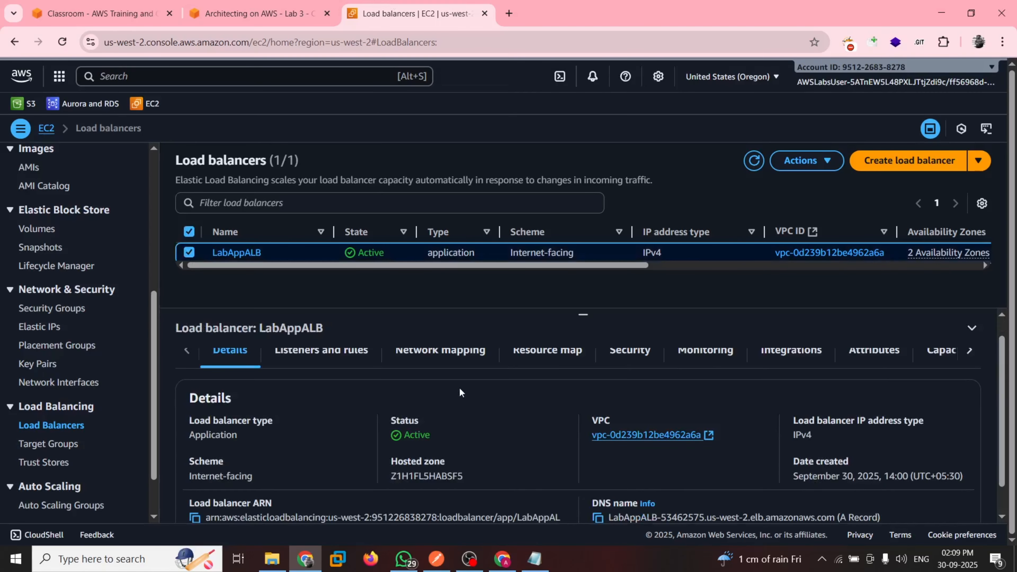
scroll(460, 393, "down", 2)
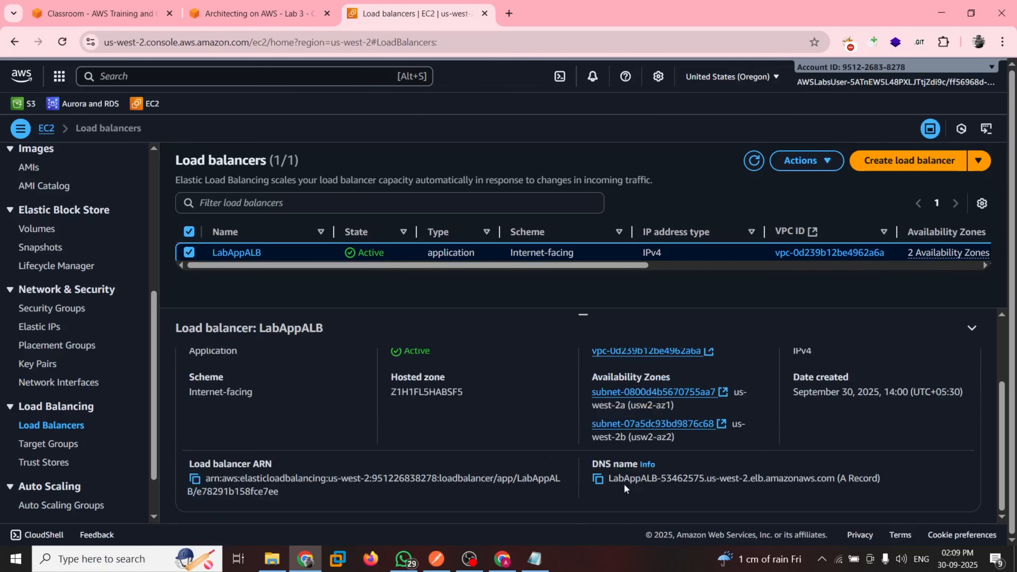
Copy LabAppALB's DNS name and try to load the address in a new browser tab, following guide step 47
left_click(599, 481)
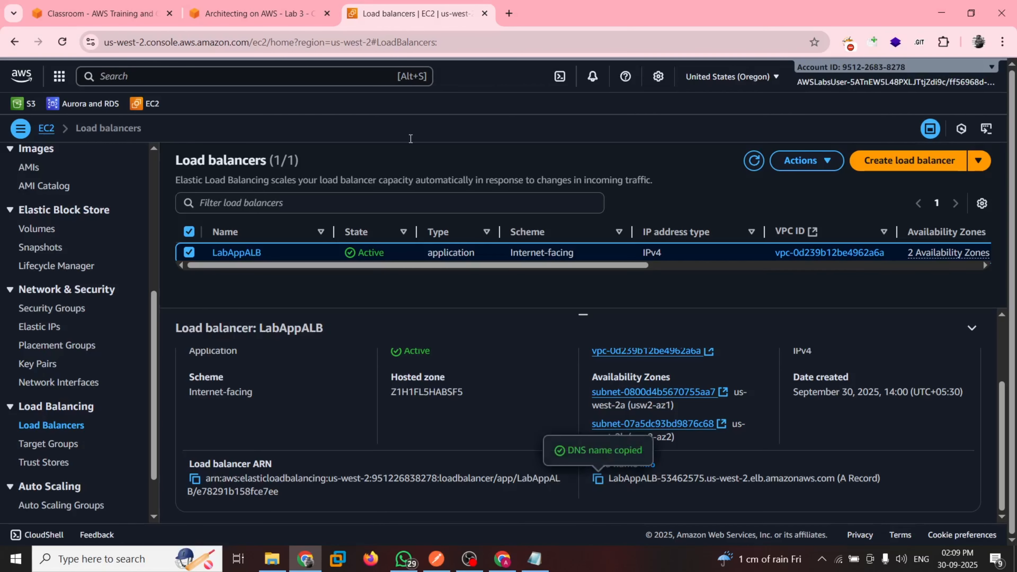
left_click(276, 16)
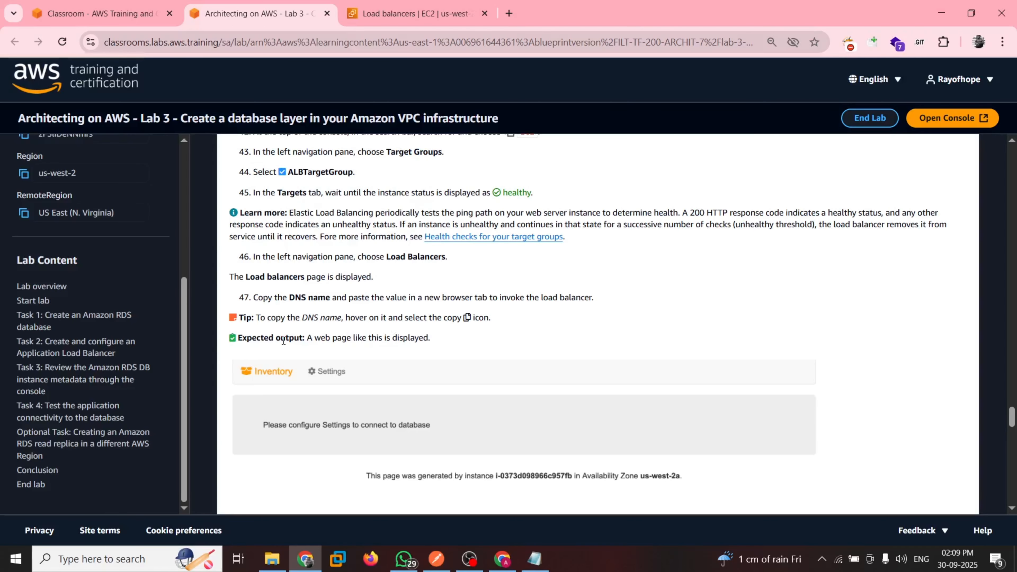
scroll(372, 310, "down", 1)
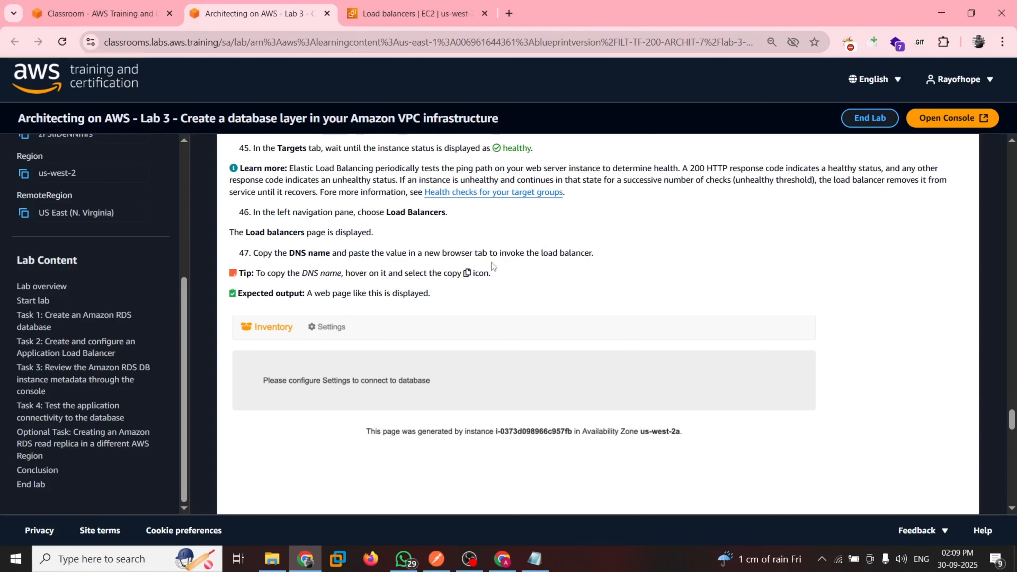
left_click(413, 14)
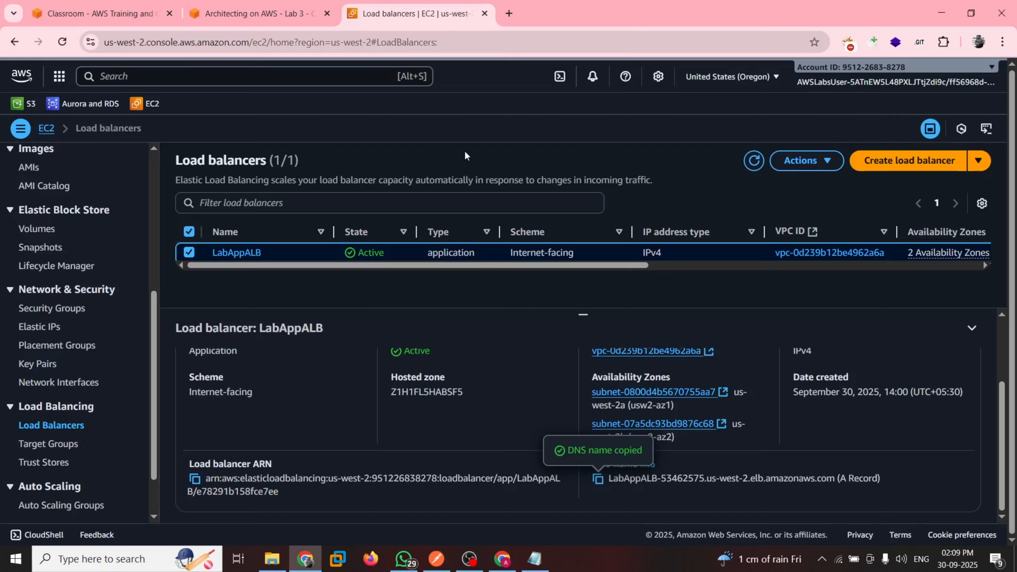
left_click(509, 14)
key("ctrl+v")
key("Return")
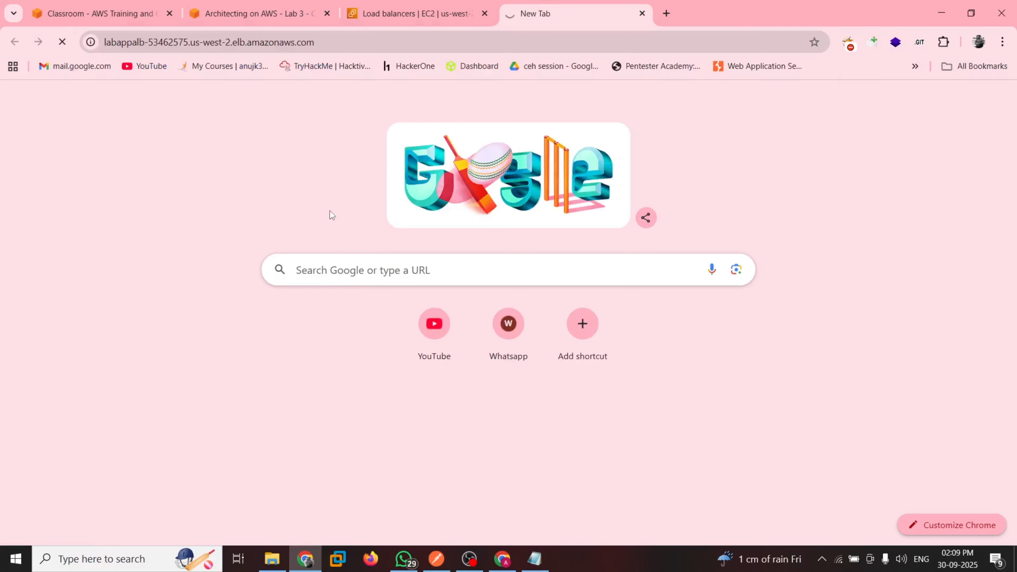
key("ctrl+r")
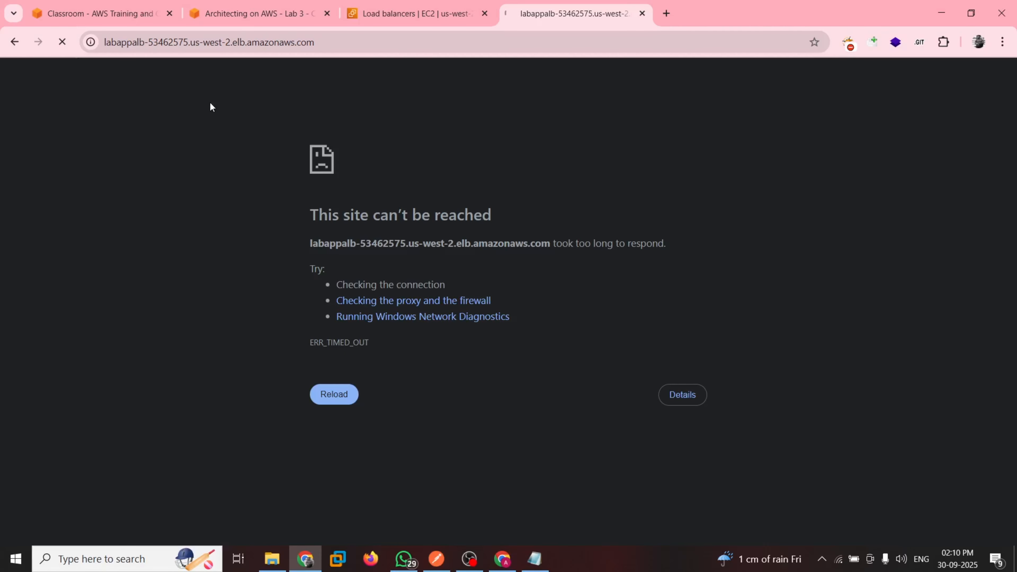
Recheck LabAppALB's status and DNS name, then compare them with the instructions and expected output of guide step 47
left_click(387, 5)
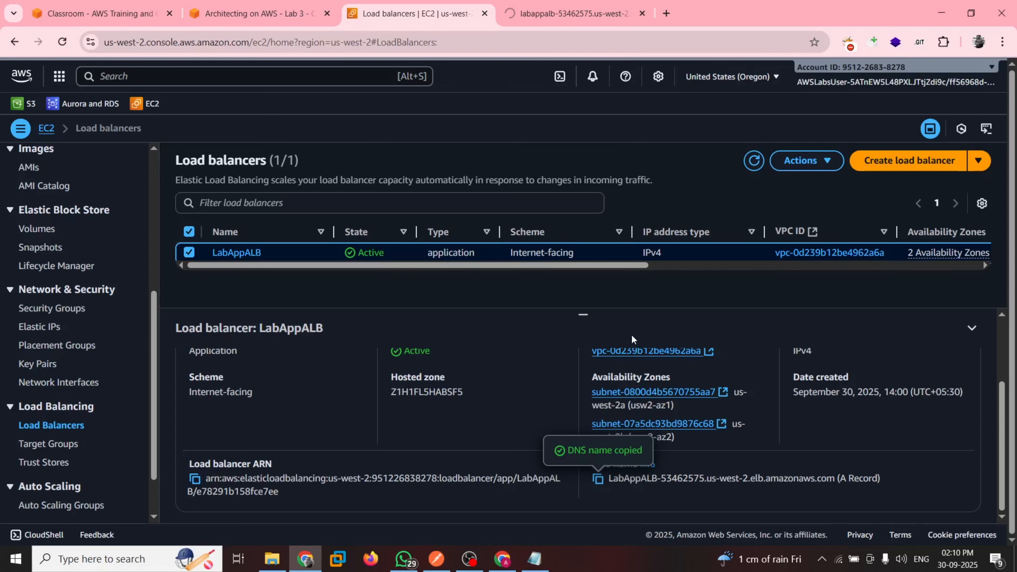
left_click(561, 8)
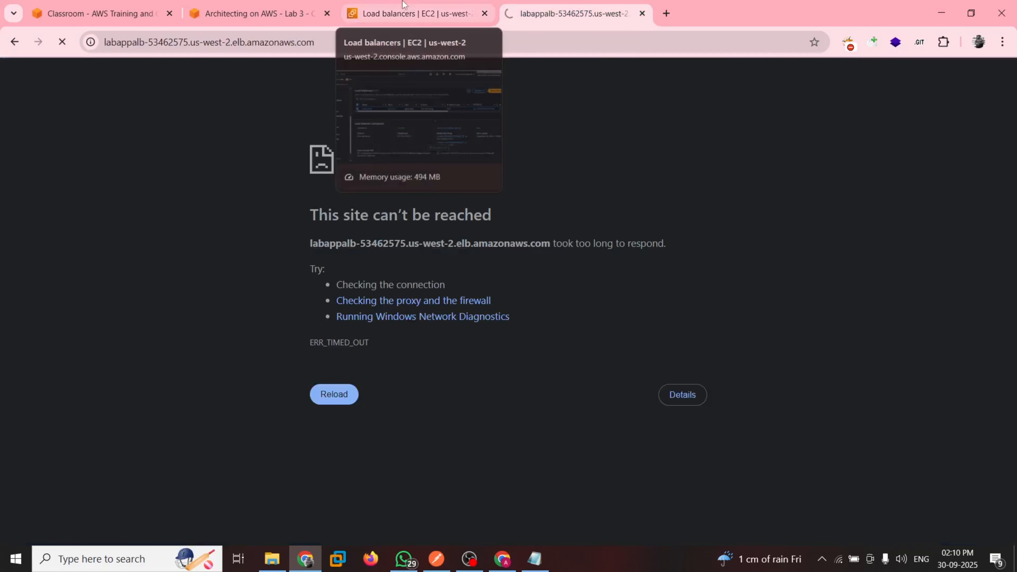
left_click(403, 4)
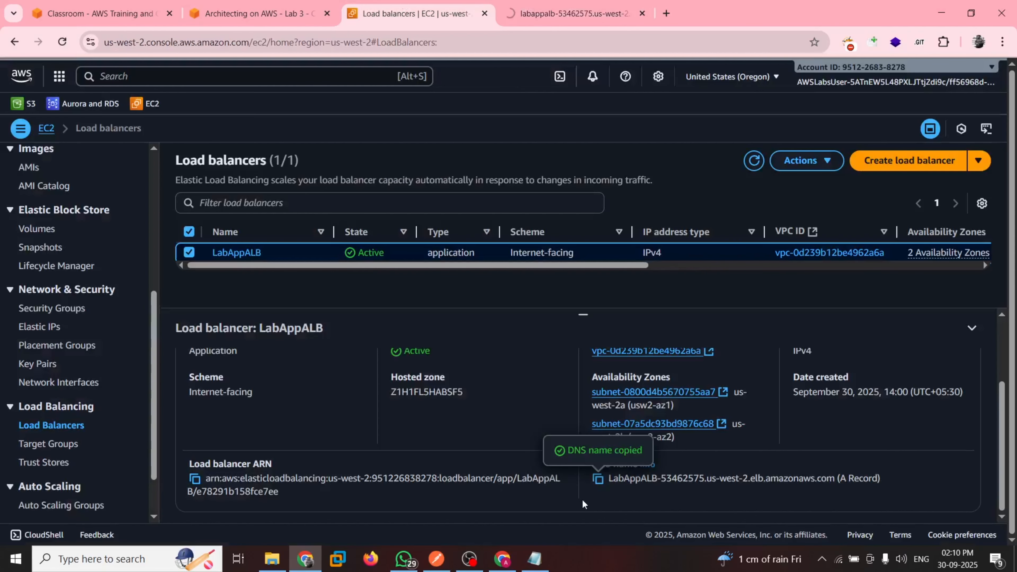
scroll(448, 442, "up", 1)
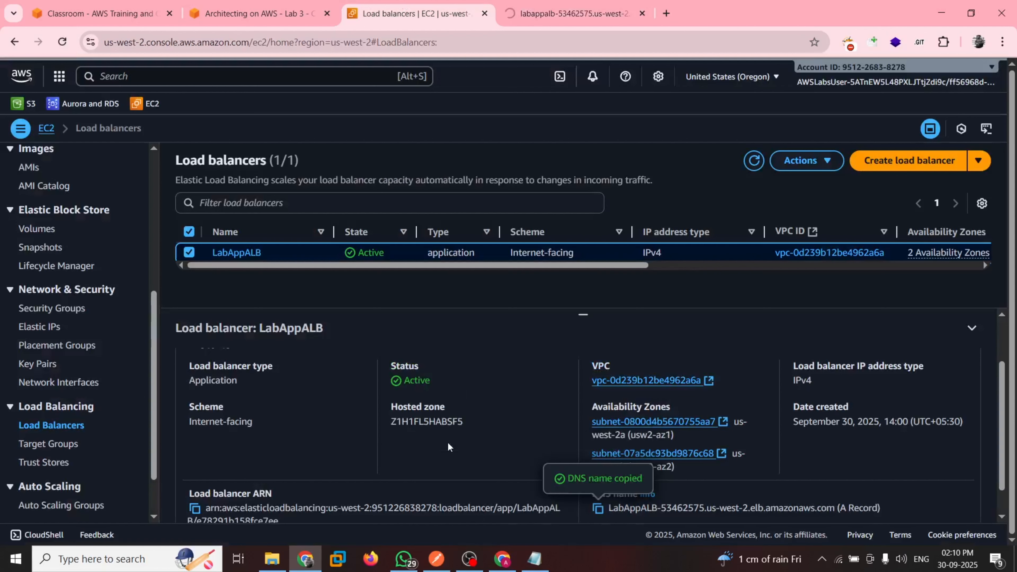
left_click(280, 11)
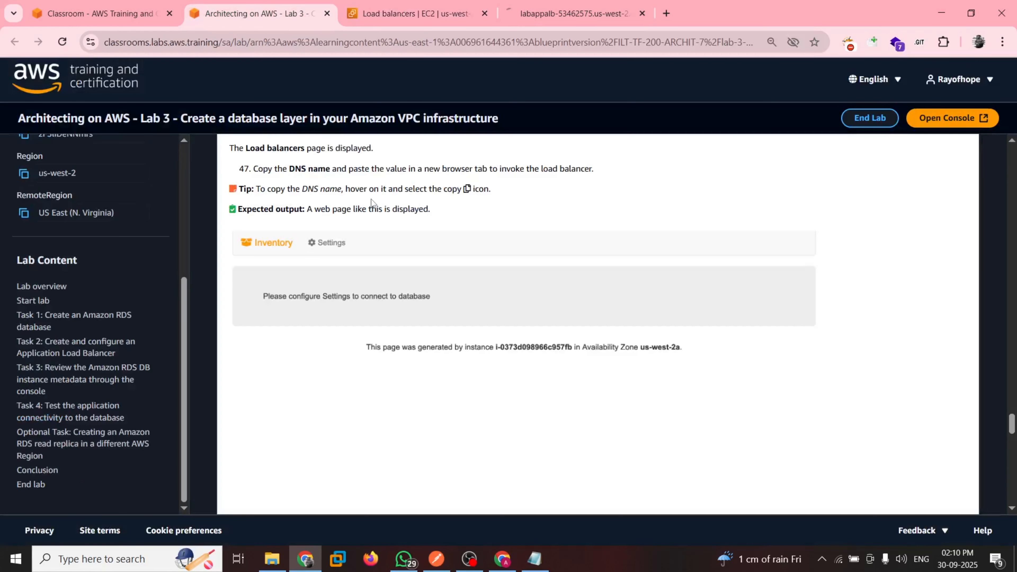
scroll(371, 200, "up", 1)
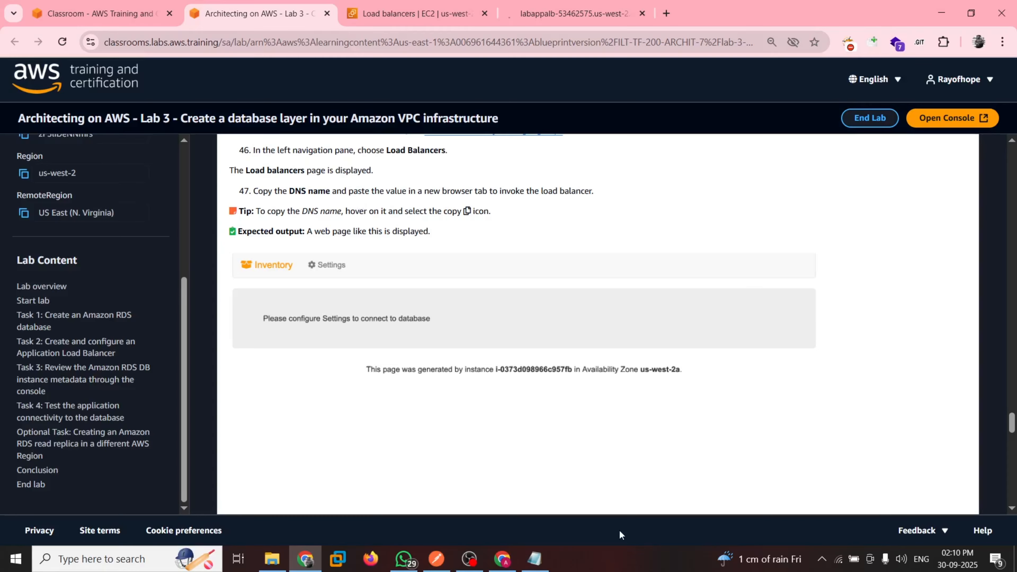
Try to open LabAppALB's DNS address in the other Chrome window and return to the lab guide
left_click(502, 559)
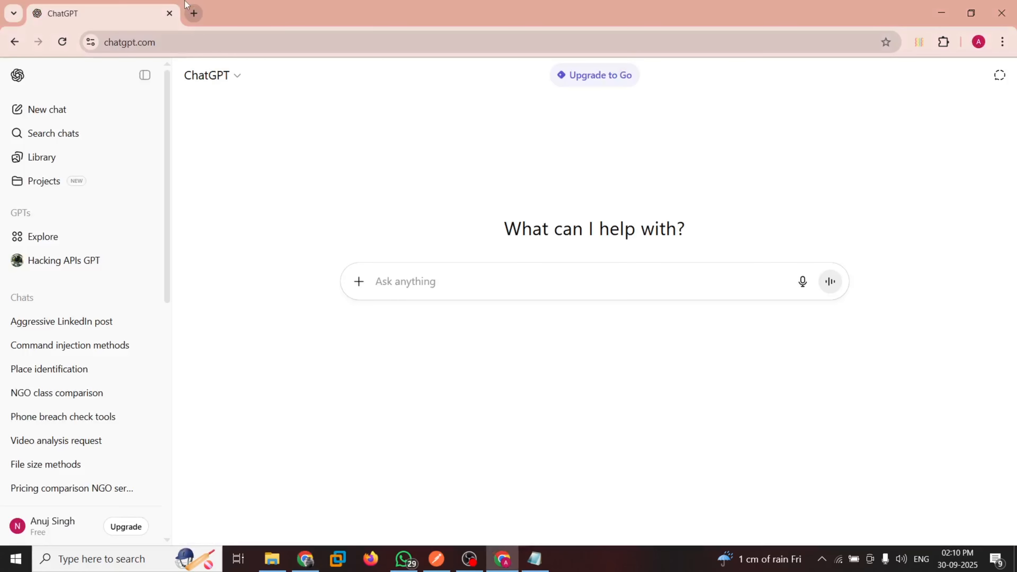
left_click(194, 13)
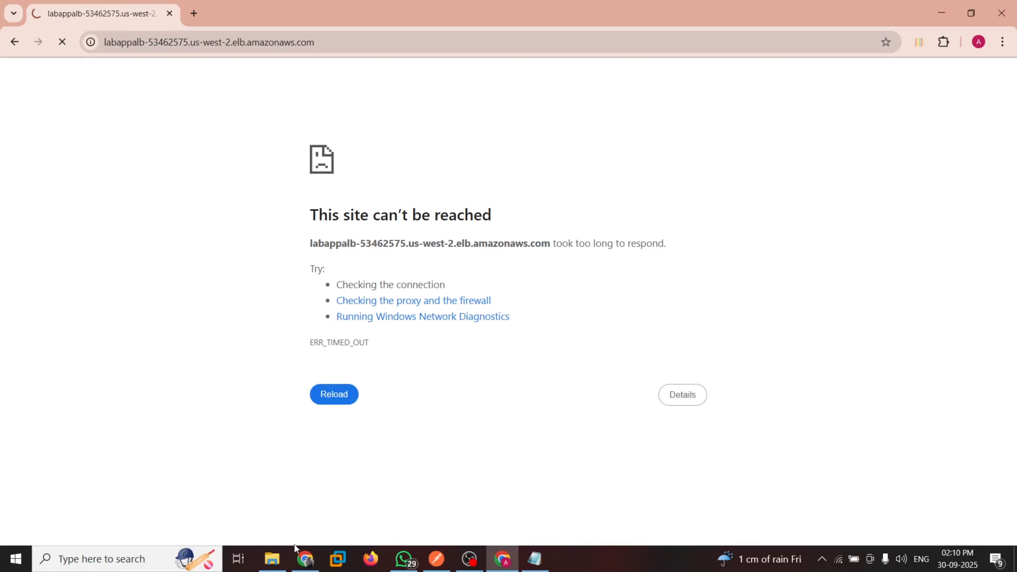
left_click(296, 551)
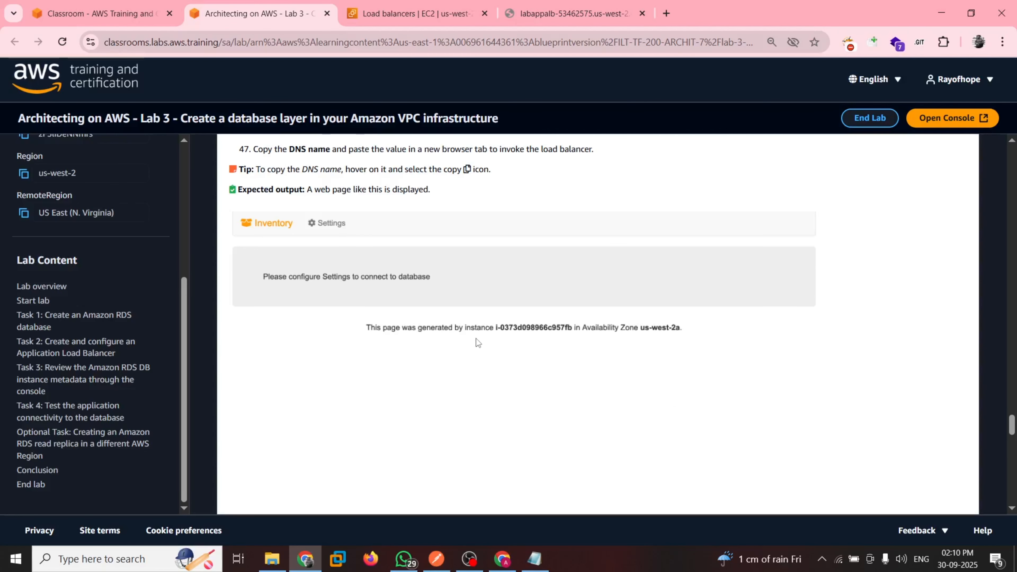
Open LabAppALB's full details page and select its HTTP:80 listener to check the forwarding to ALBTargetGroup
scroll(496, 318, "up", 1)
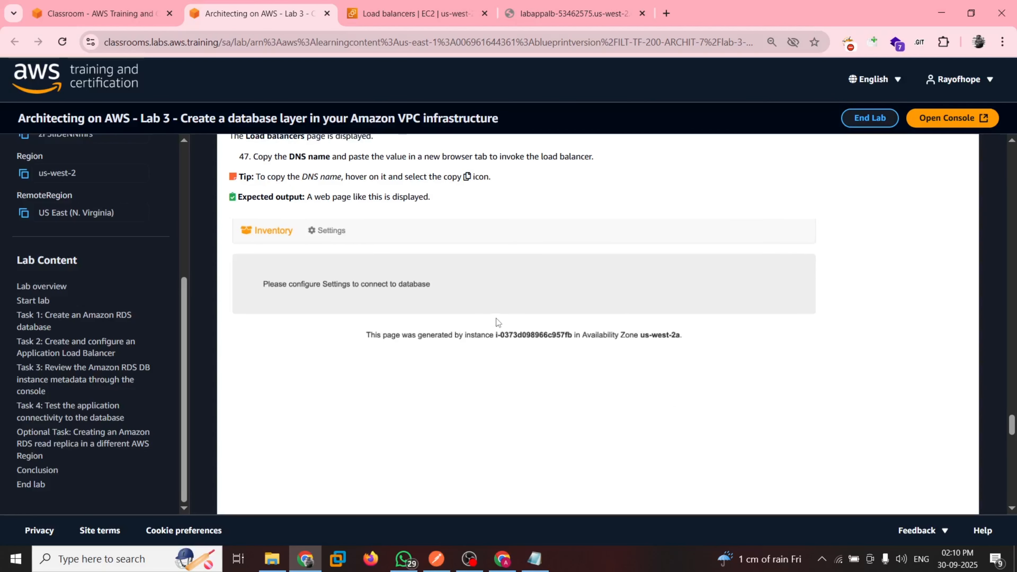
scroll(496, 319, "up", 2)
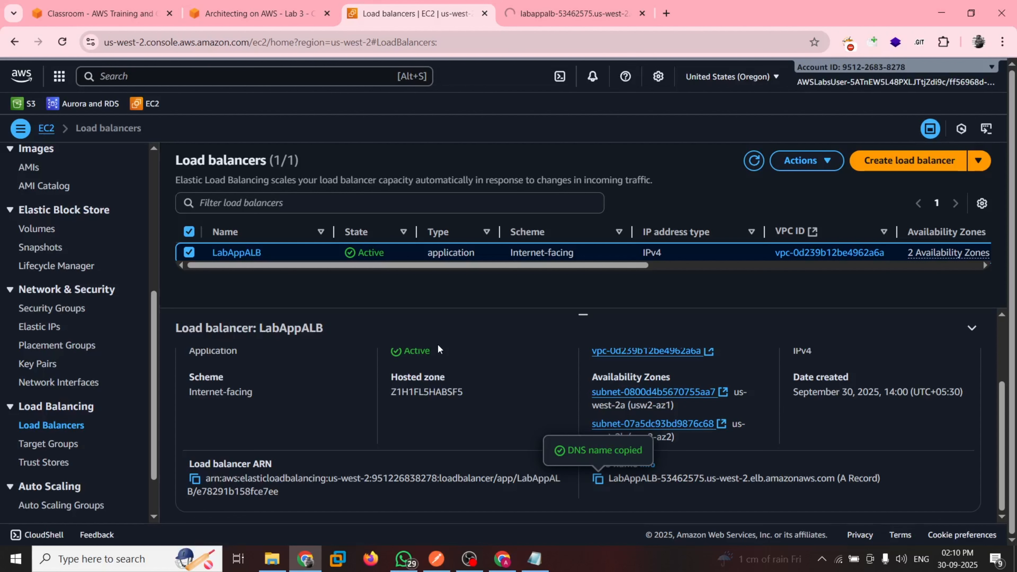
scroll(437, 344, "up", 3)
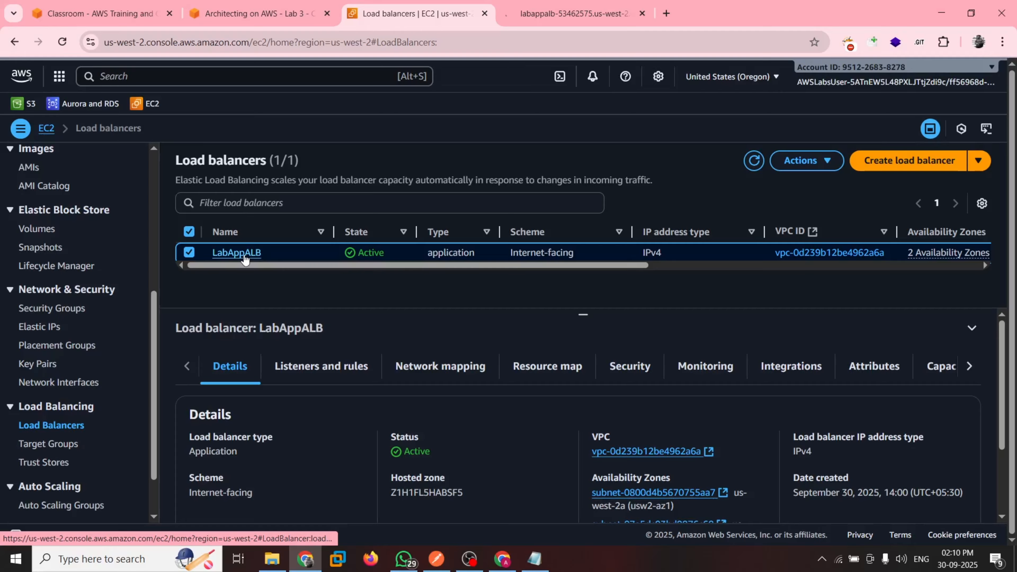
left_click(236, 253)
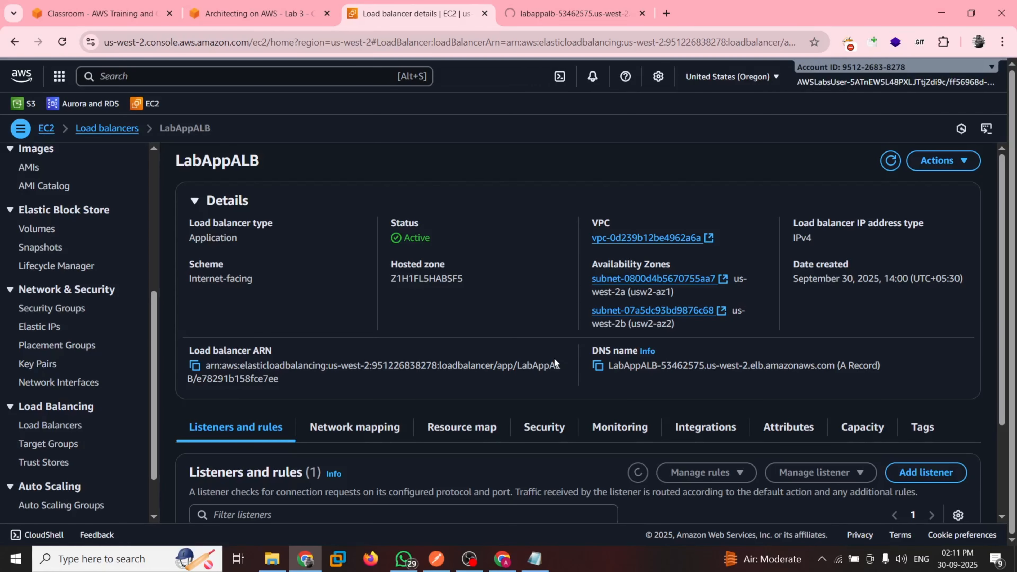
scroll(214, 440, "down", 3)
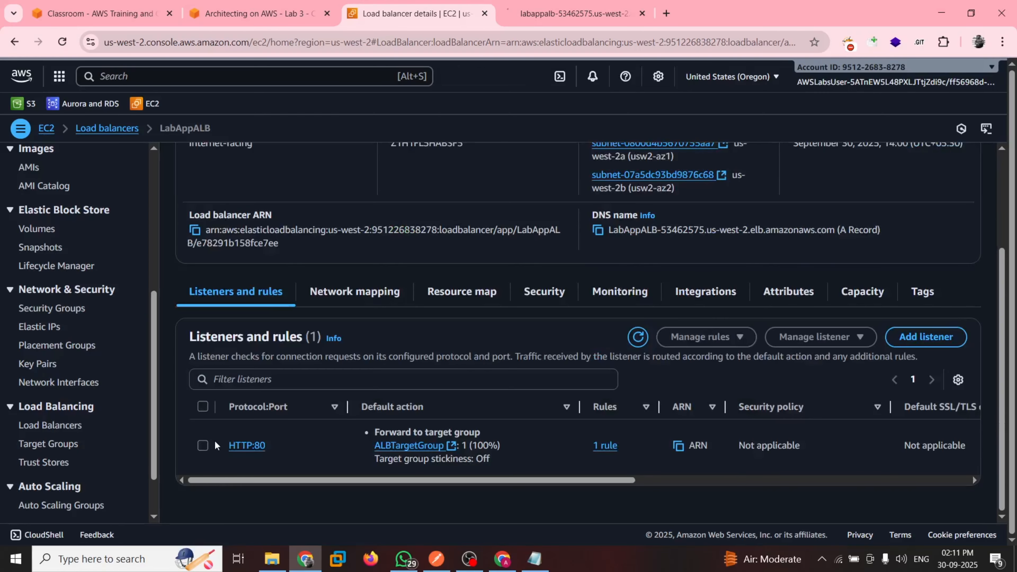
left_click(214, 440)
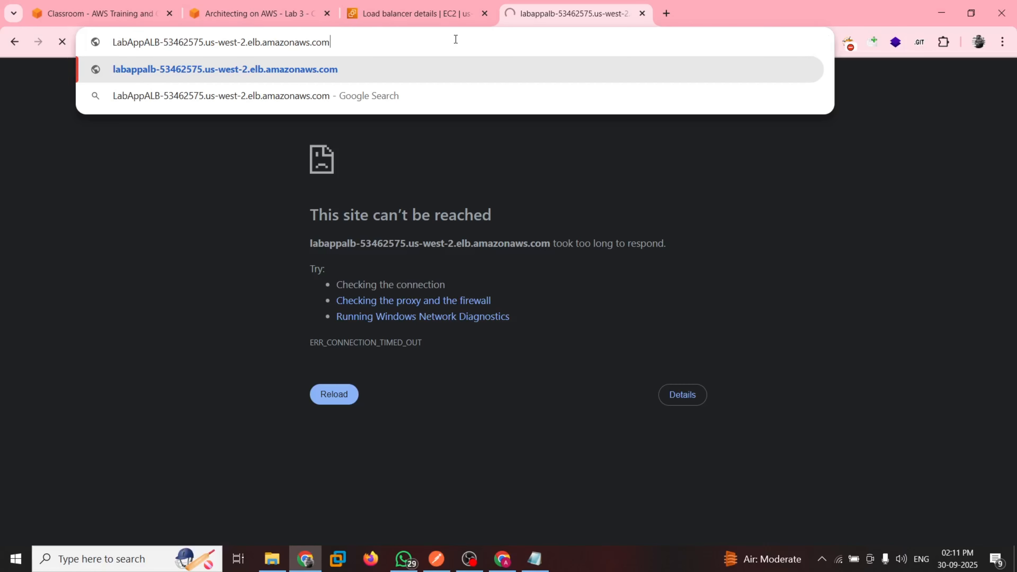
Load LabAppALB's DNS address again, continue to the site without HTTPS, and examine which instance generated the Inventory page
key("Return")
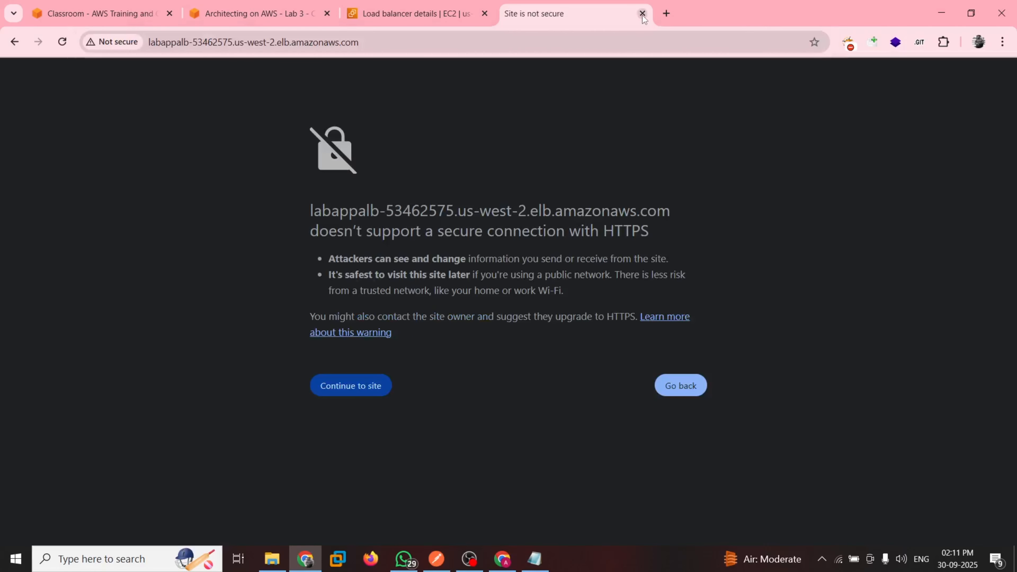
left_click(367, 386)
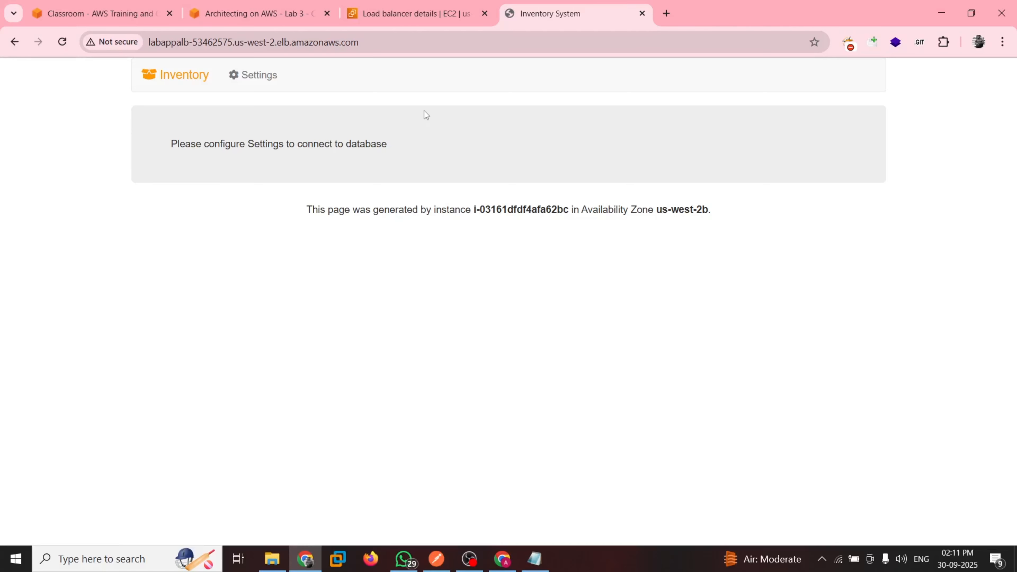
left_click(419, 14)
scroll(363, 419, "down", 2)
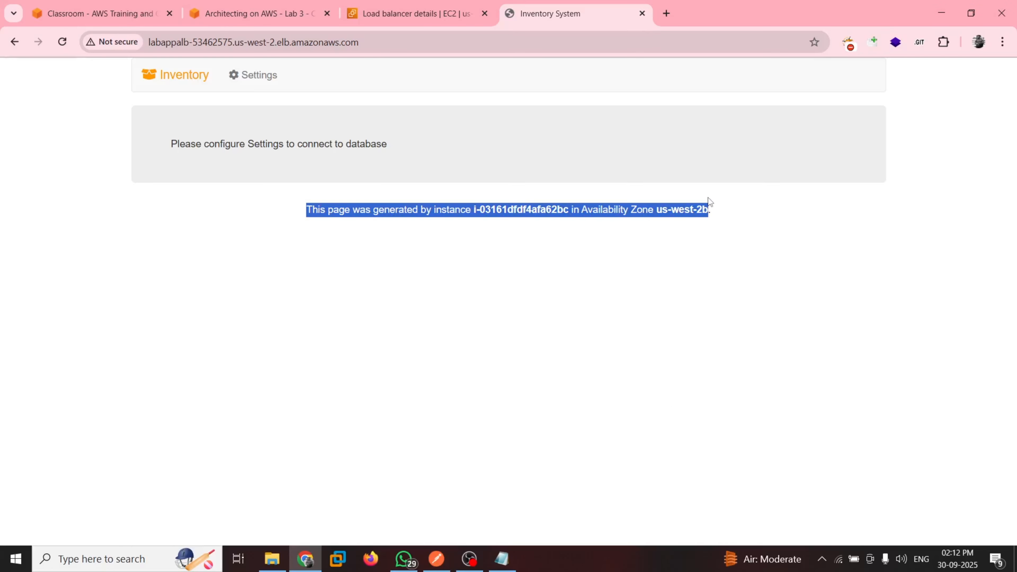
left_click_drag(708, 197, 712, 199)
Review LabAppALB's HTTP:80 listener and read guide steps 48 and 49 on the application's database settings
left_click(394, 5)
left_click(264, 6)
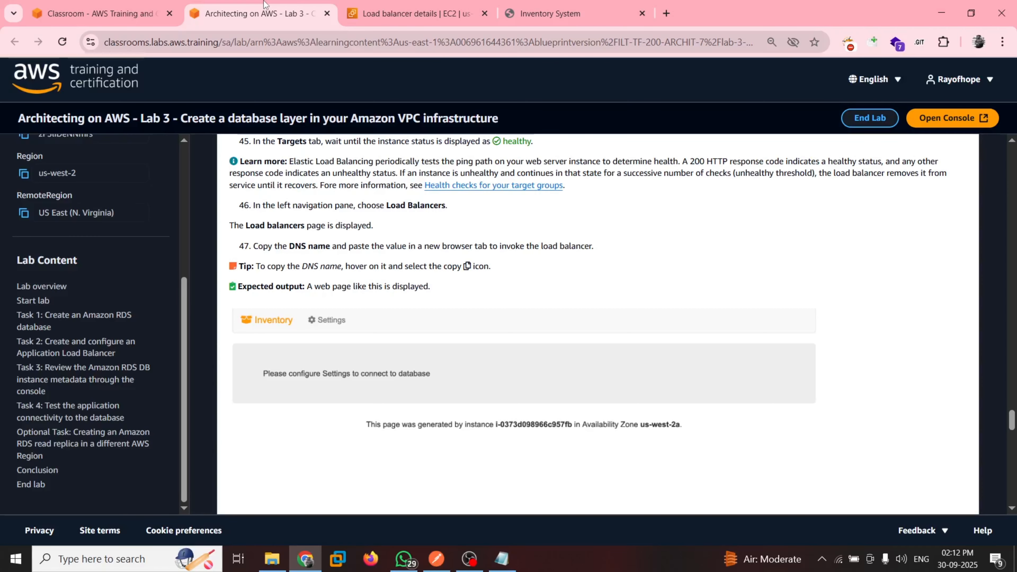
left_click(412, 12)
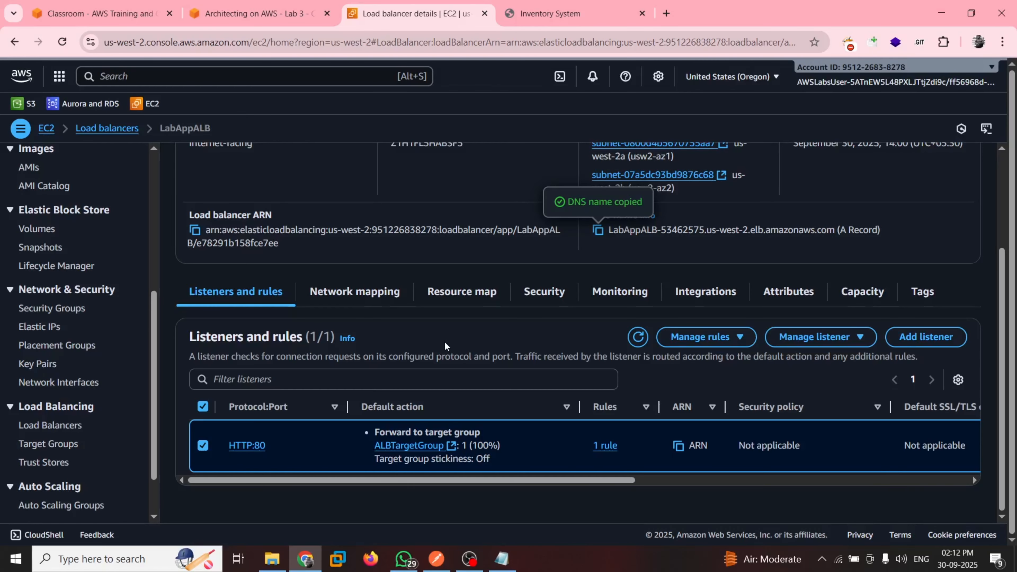
left_click_drag(611, 466, 616, 472)
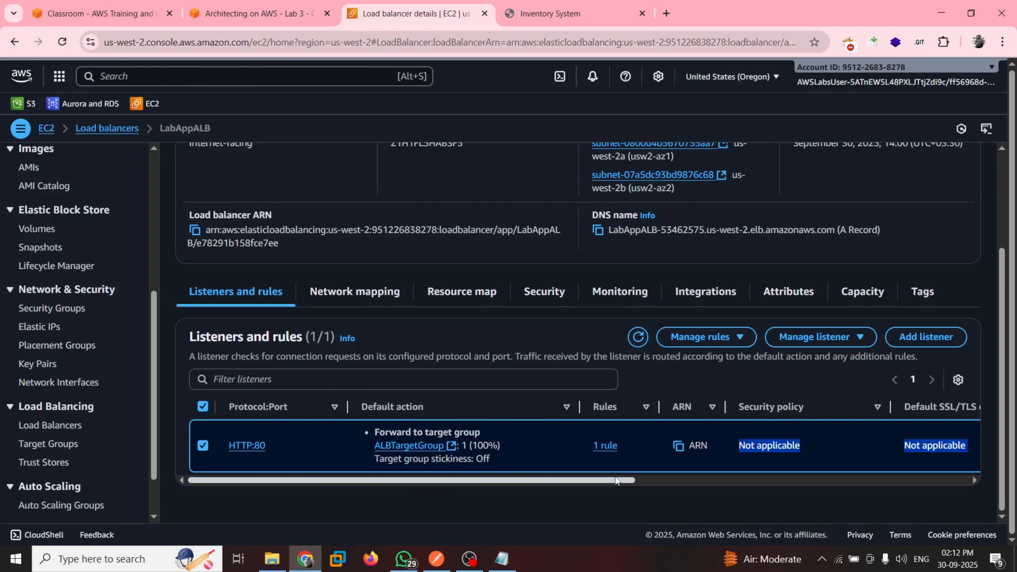
key("ctrl+shift+Tab")
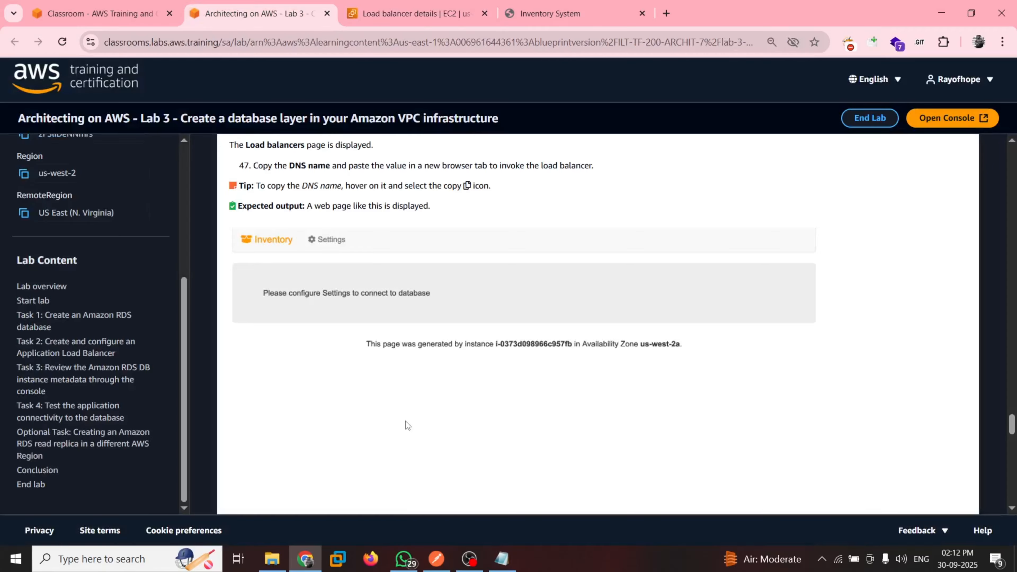
scroll(405, 422, "down", 5)
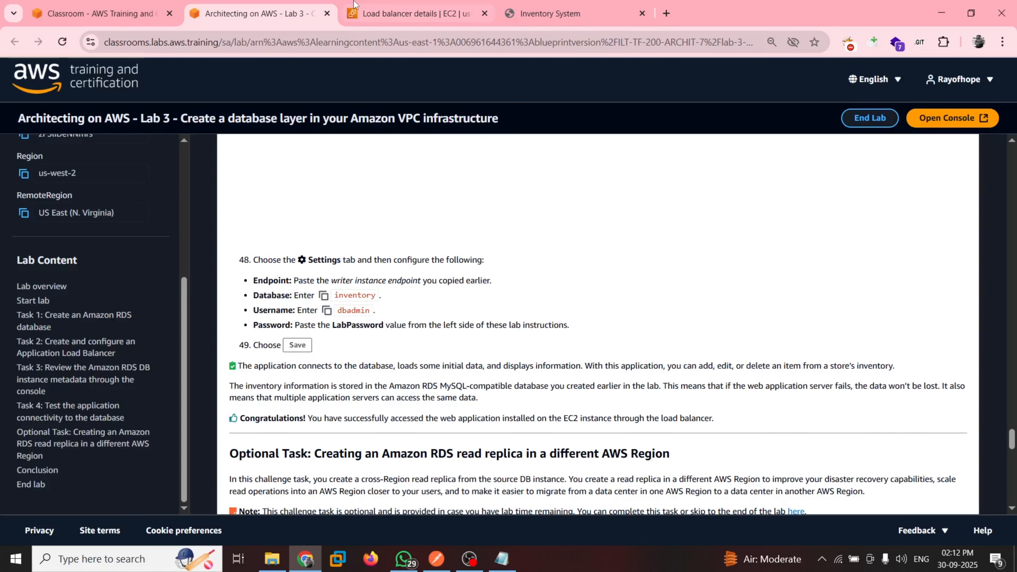
Look for the Settings from guide step 48 in the load balancers list preferences and the EC2 console settings
left_click(354, 9)
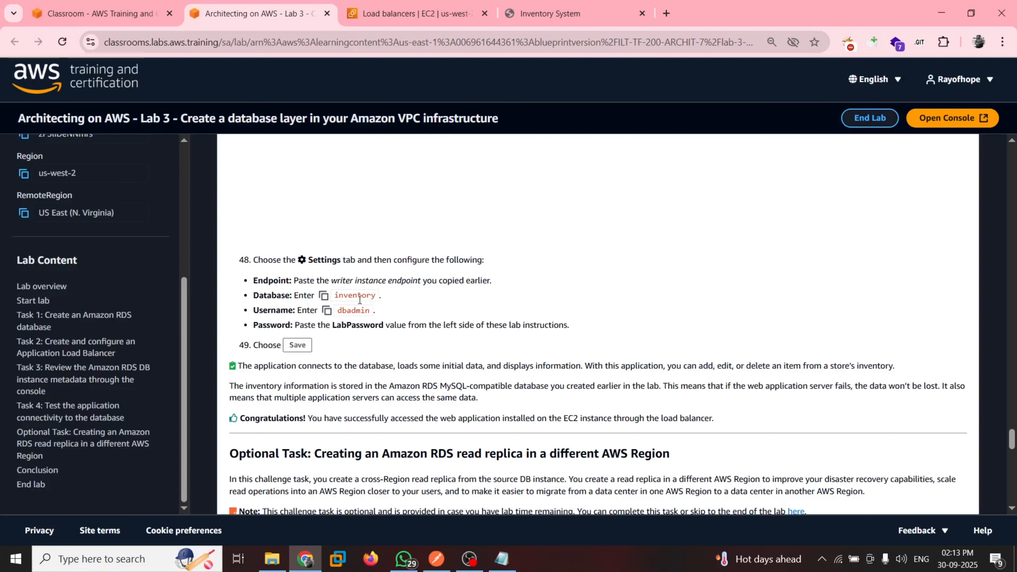
key("ctrl+Tab")
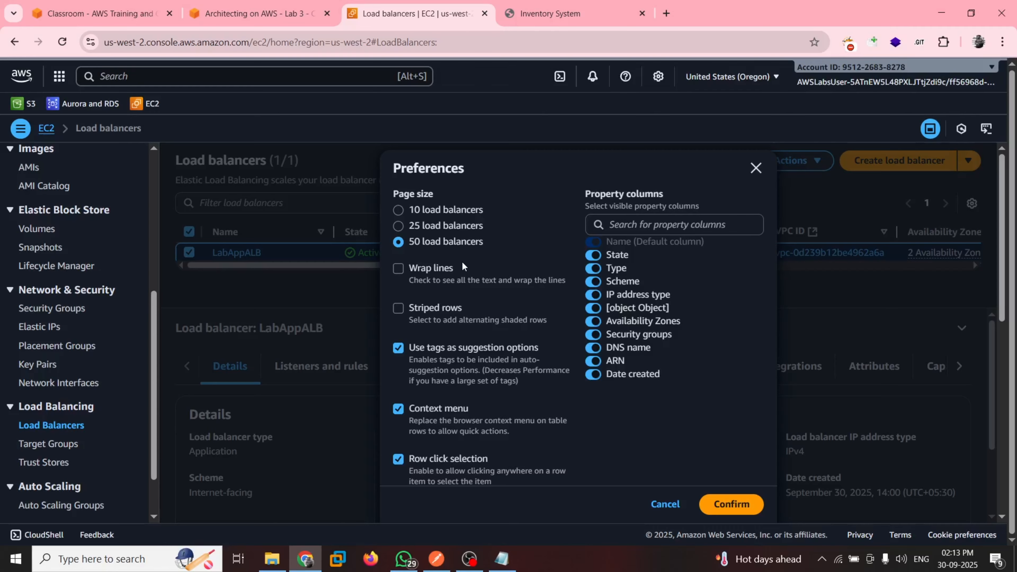
scroll(472, 353, "down", 10)
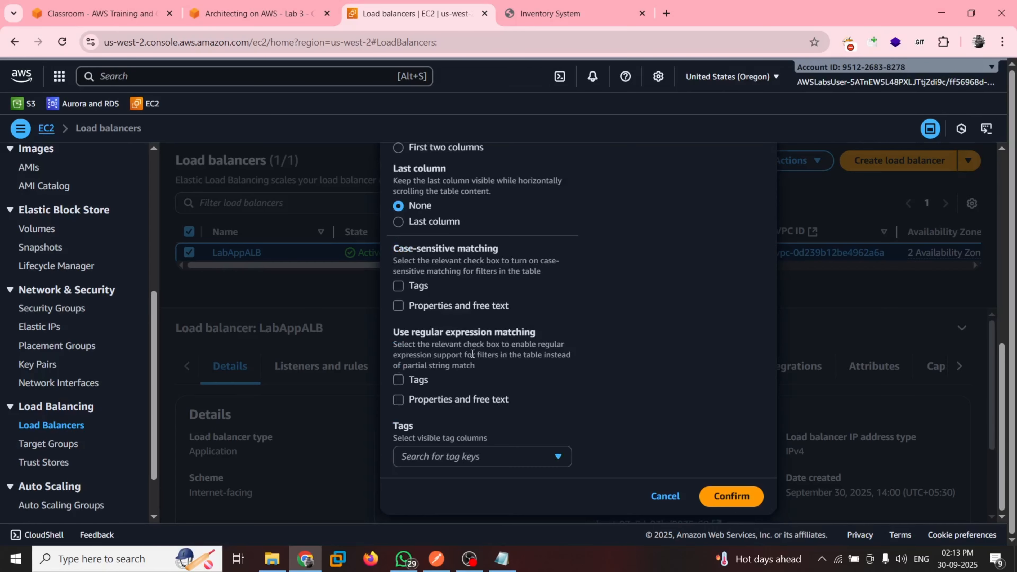
scroll(472, 353, "up", 10)
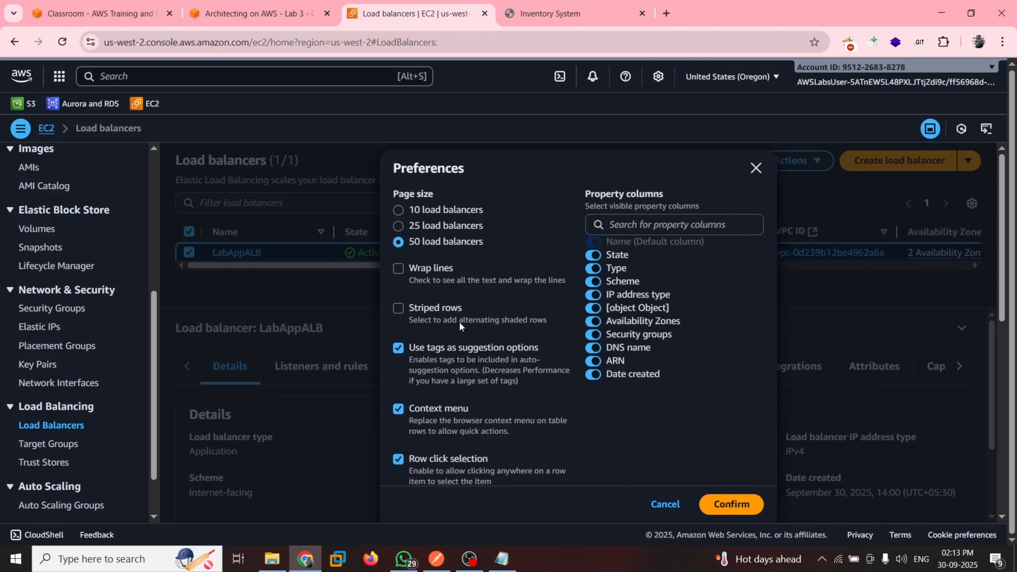
left_click(168, 453)
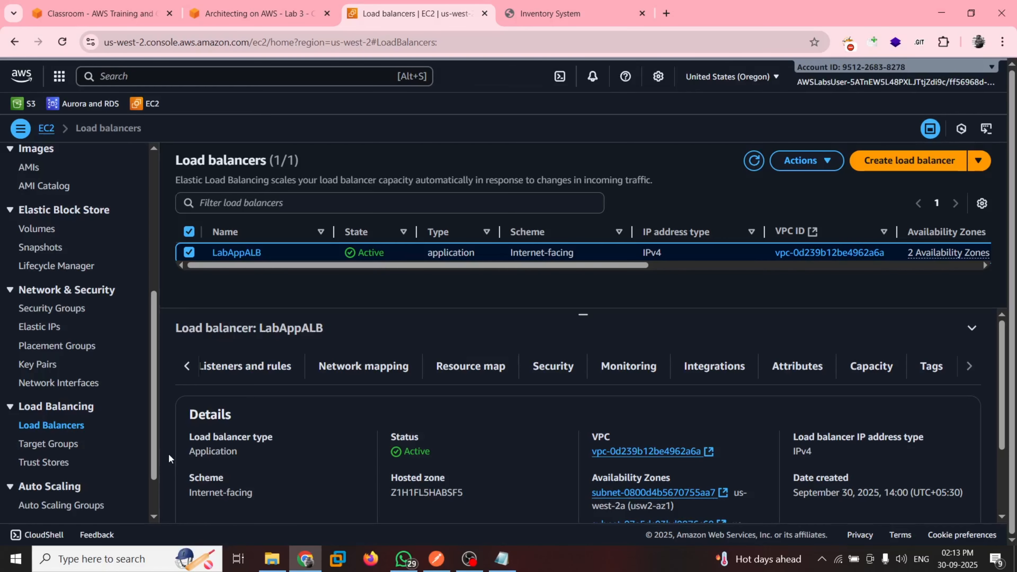
scroll(35, 496, "down", 2)
left_click(36, 492)
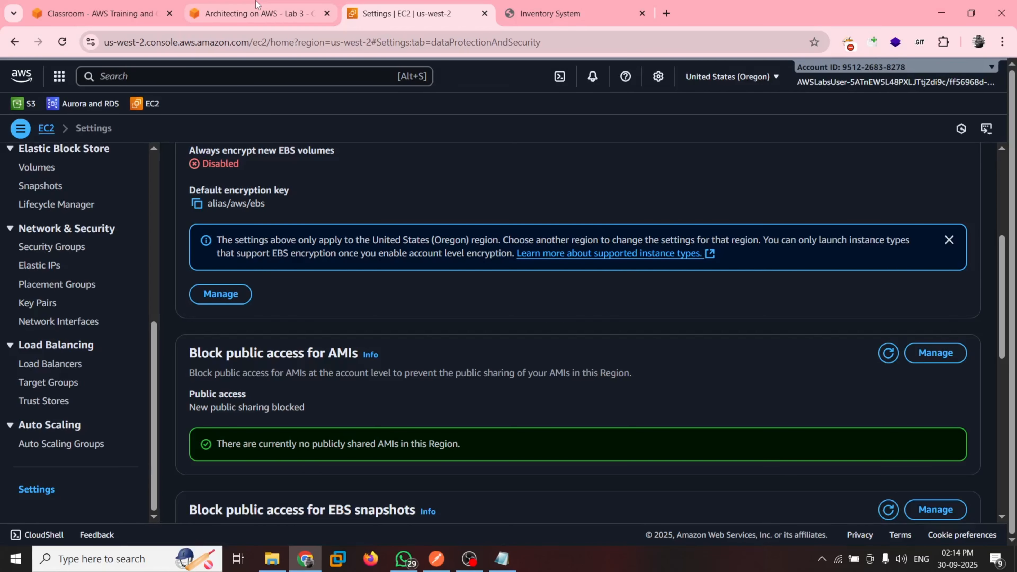
scroll(328, 251, "up", 5)
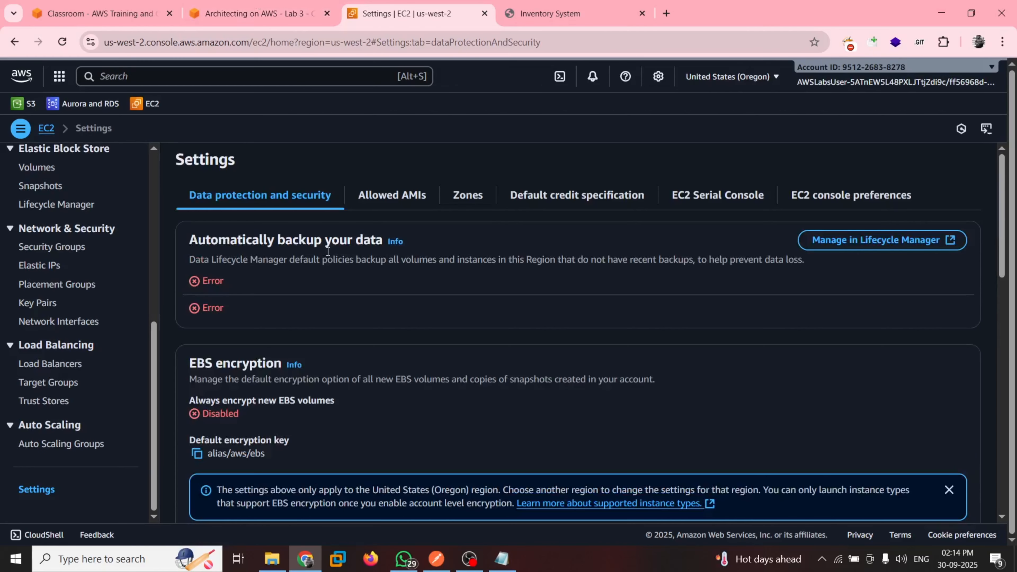
scroll(346, 329, "down", 3)
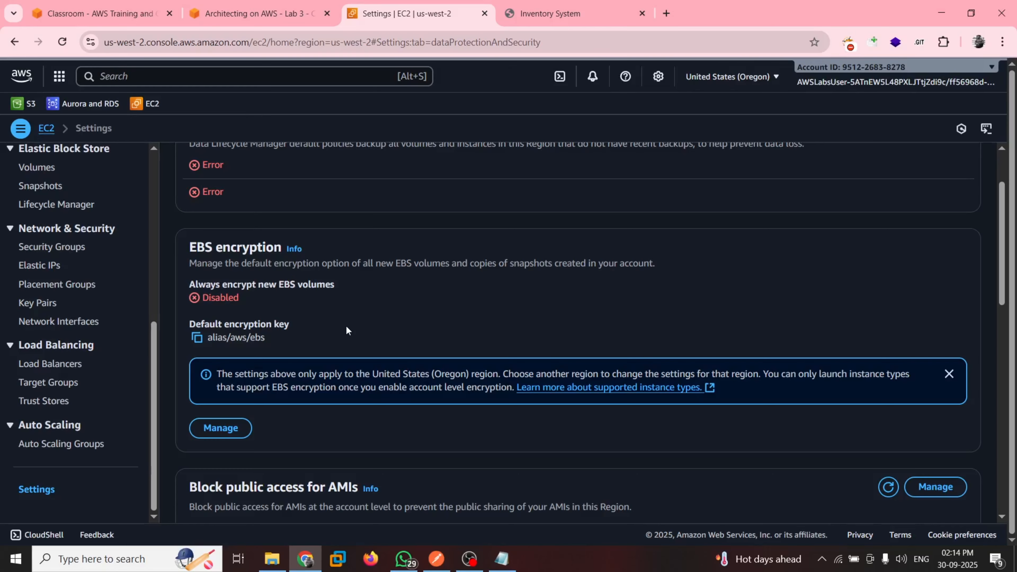
scroll(345, 325, "up", 3)
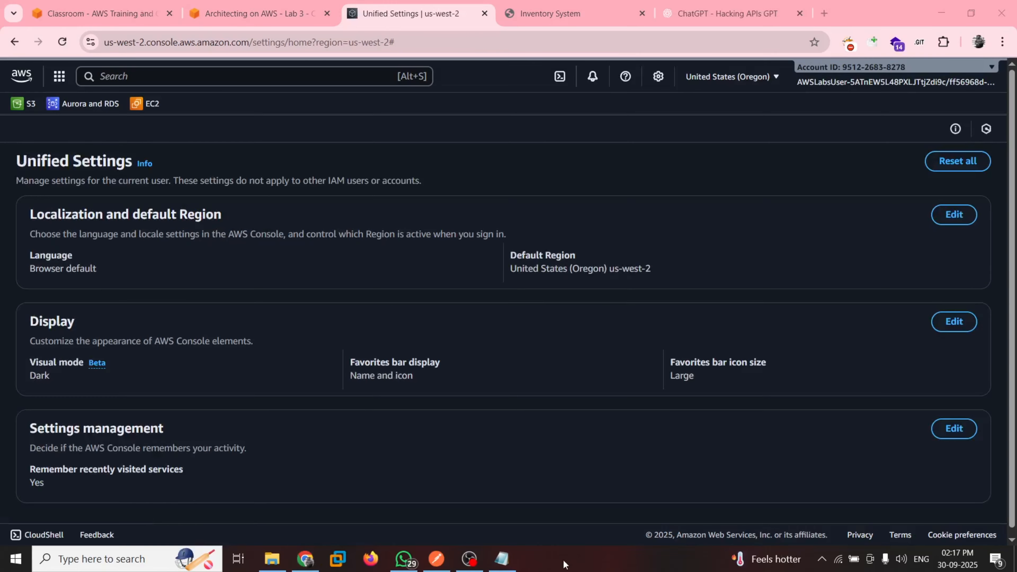
Return to the Inventory application served by LabAppALB and open its database connection Settings
left_click(547, 6)
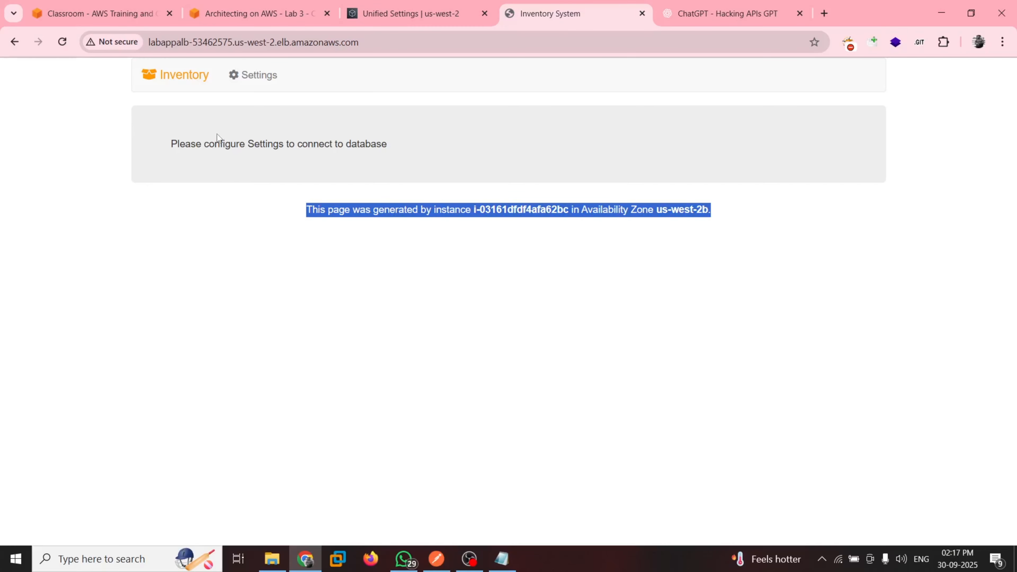
left_click(287, 254)
left_click(258, 84)
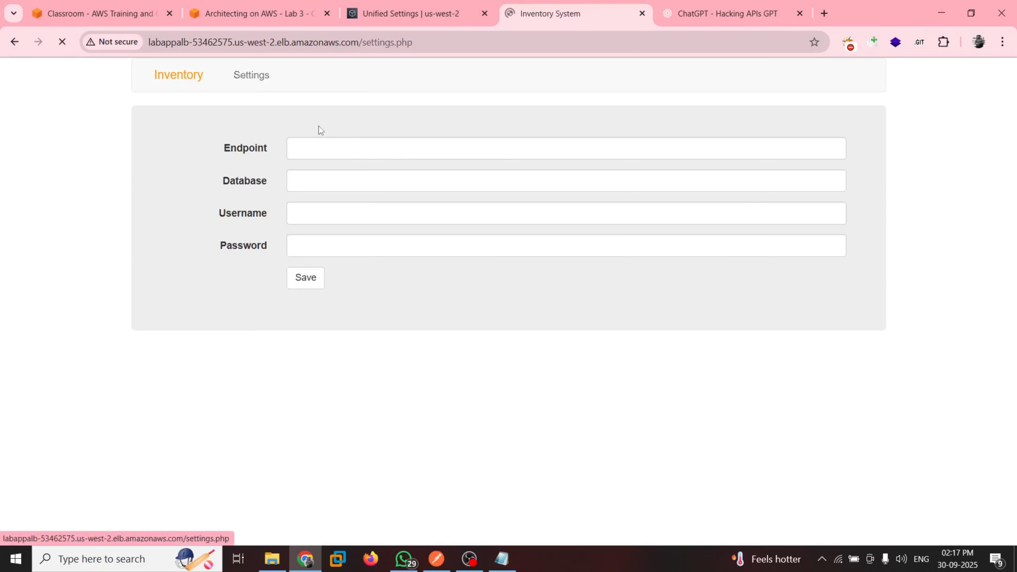
left_click(344, 149)
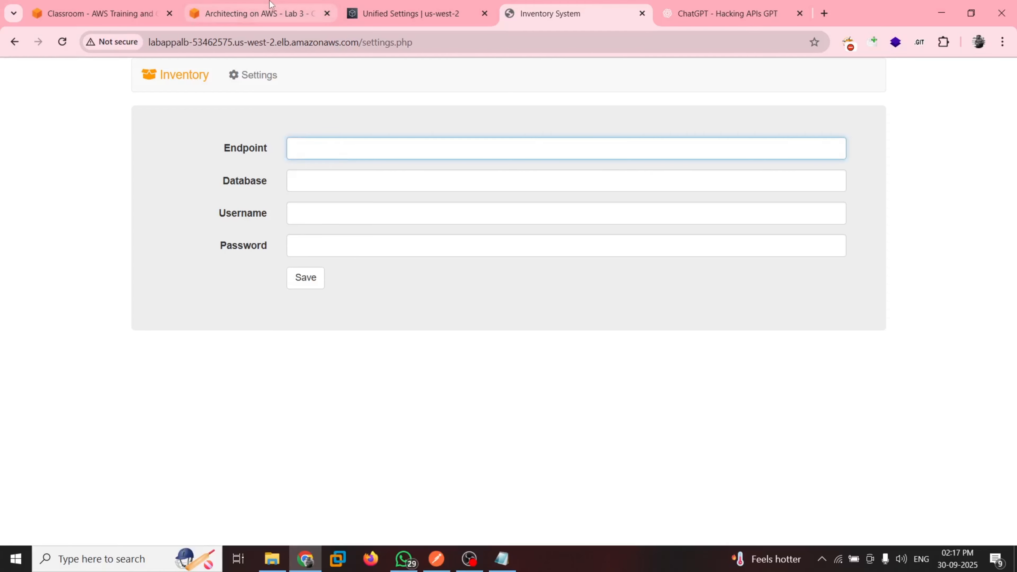
Copy the database name inventory from step 48 of the lab guide into the Inventory application's Database setting
left_click(256, 13)
scroll(360, 270, "up", 2)
scroll(360, 270, "up", 1)
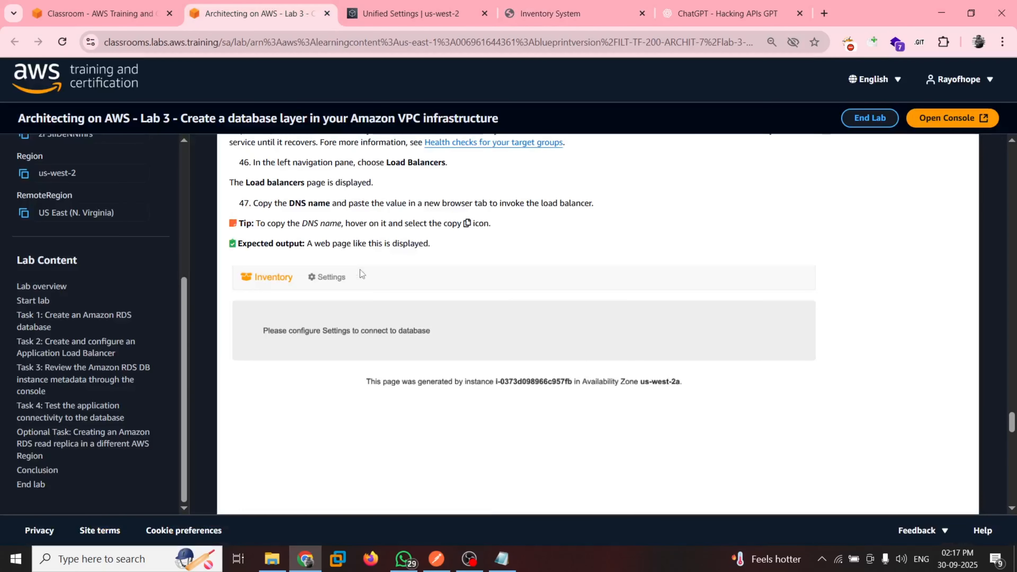
scroll(360, 273, "down", 6)
left_click(324, 309)
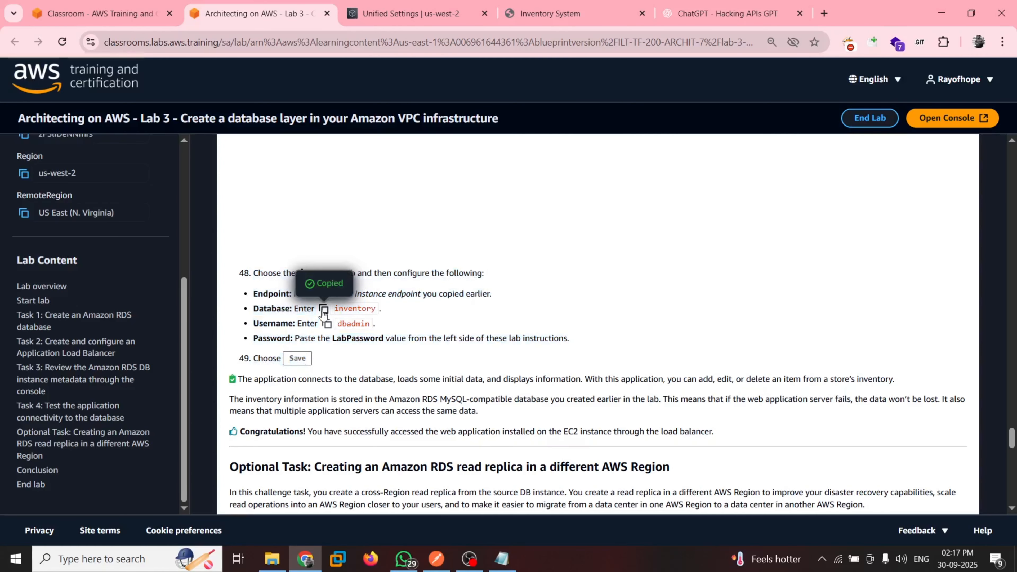
left_click(561, 13)
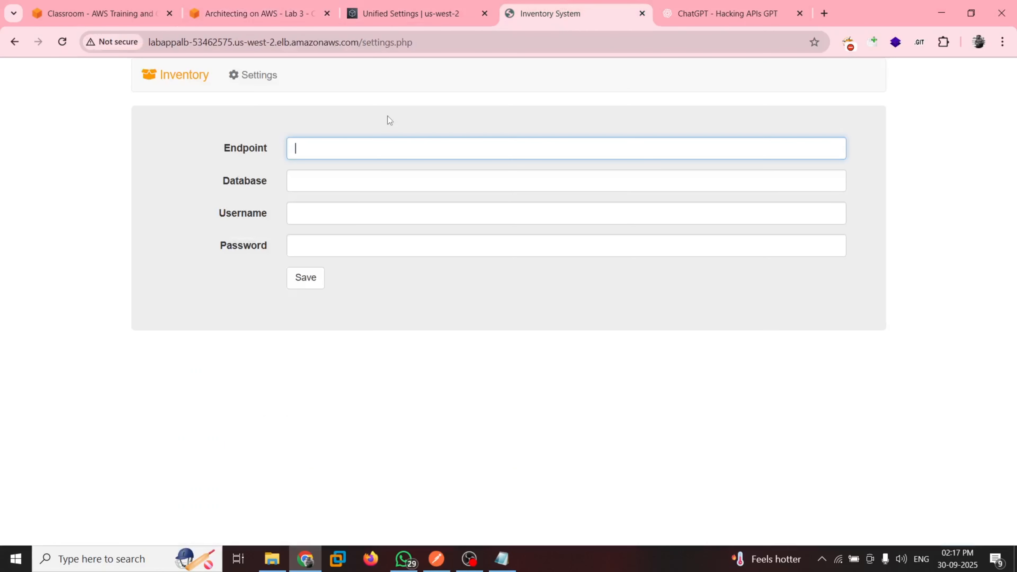
left_click(304, 180)
key("ctrl+v")
Copy the username dbadmin from the lab guide into the Inventory application's Username setting
left_click(275, 10)
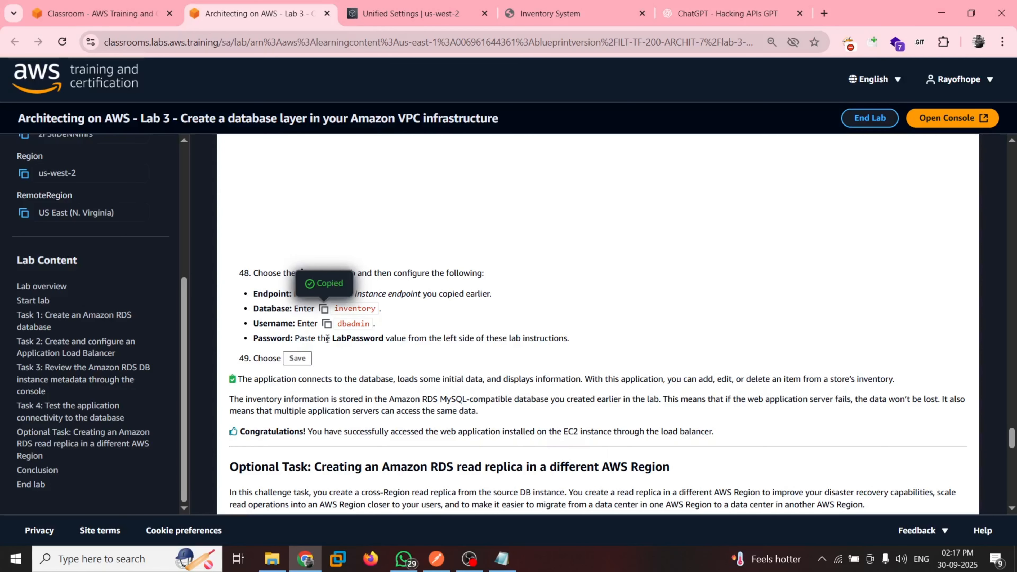
left_click(327, 323)
left_click(561, 14)
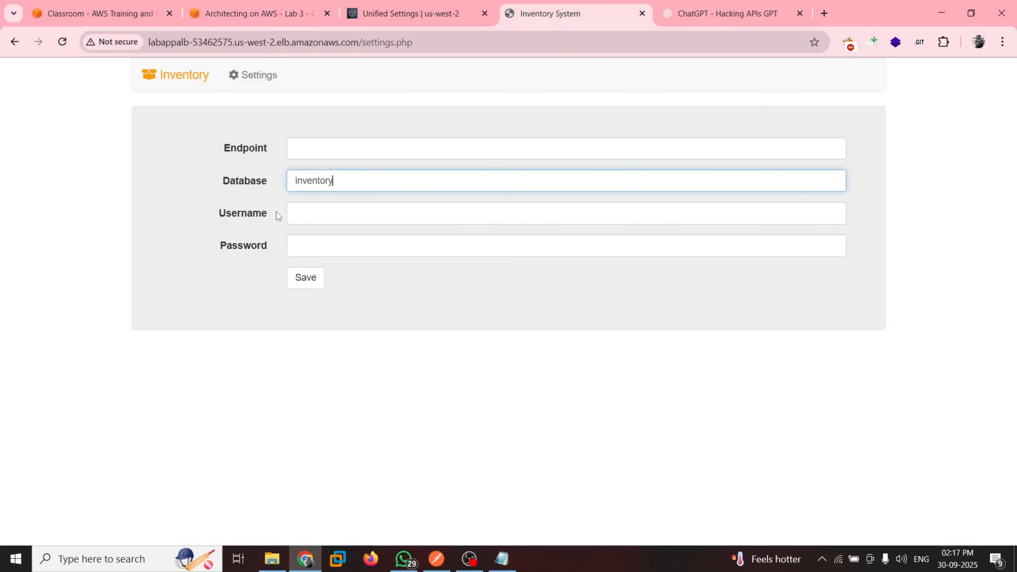
left_click(317, 213)
key("ctrl+v")
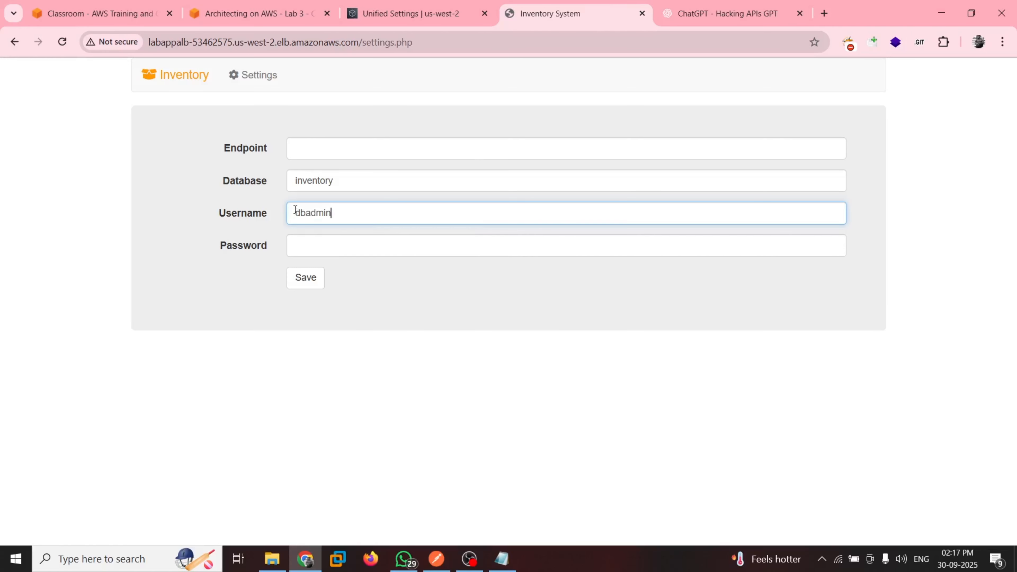
Copy the LabPassword value from the lab guide's resources into the Inventory application's Password setting
left_click(269, 5)
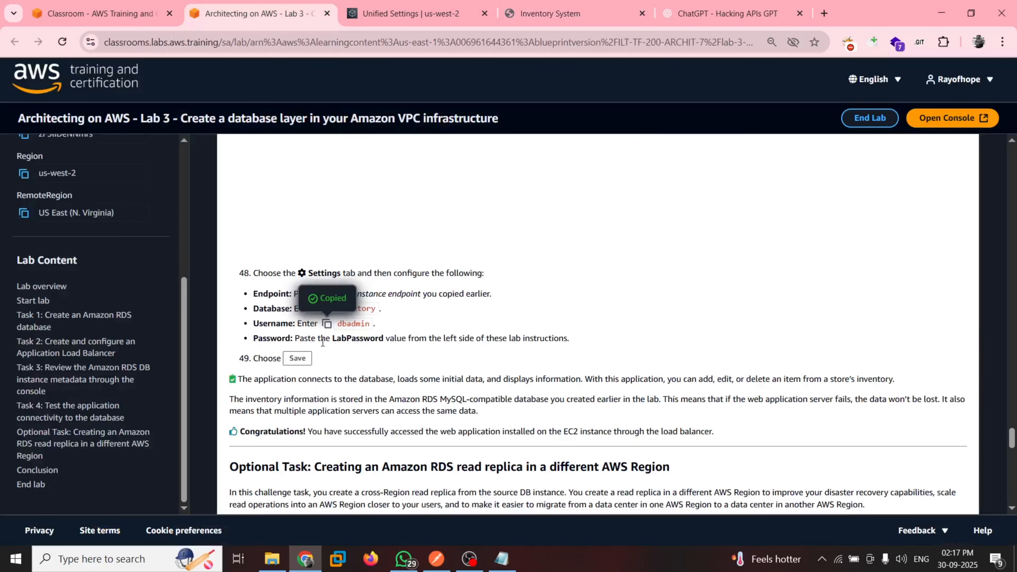
scroll(72, 253, "up", 5)
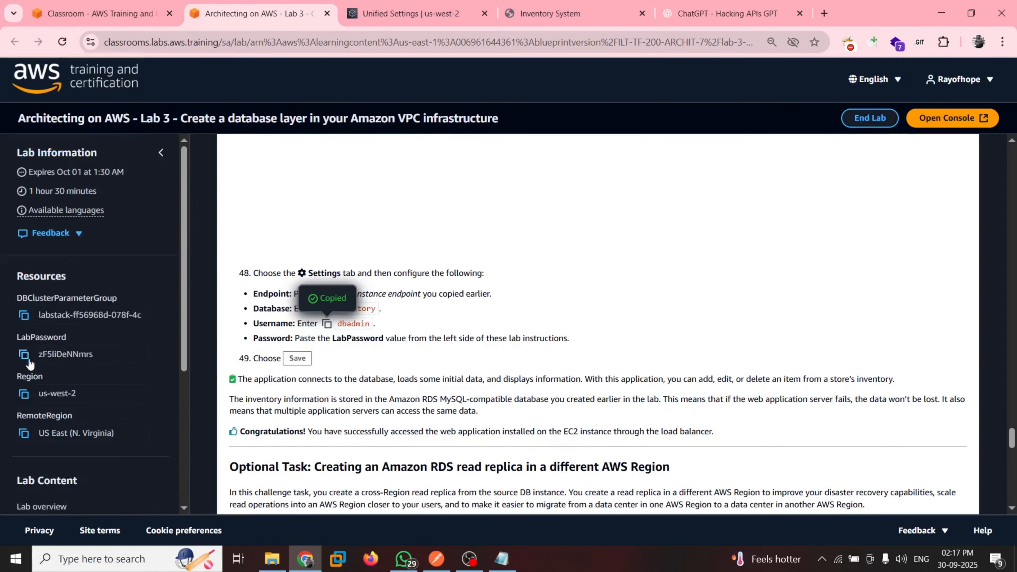
left_click(24, 354)
left_click(544, 12)
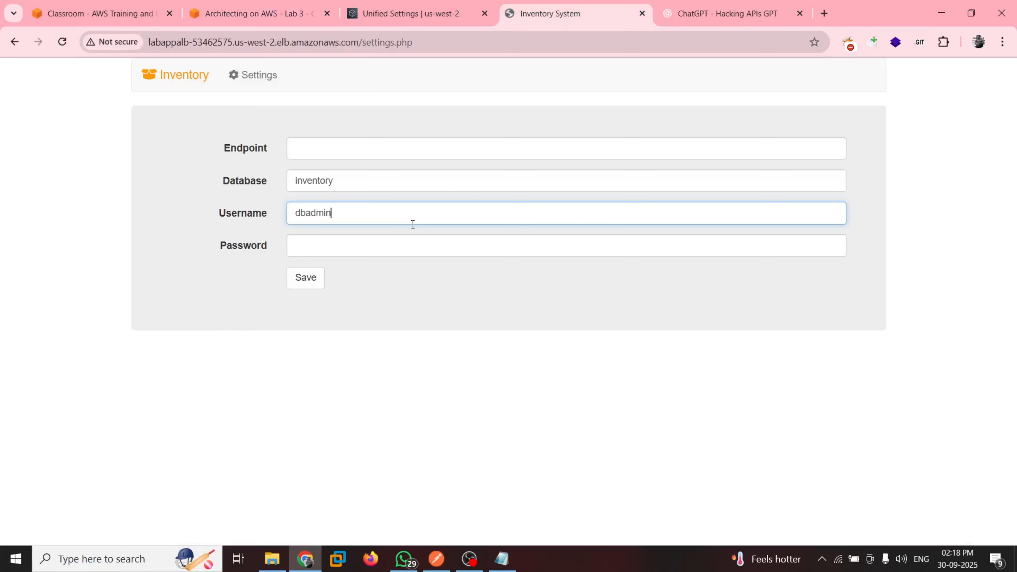
left_click(320, 248)
key("ctrl+v")
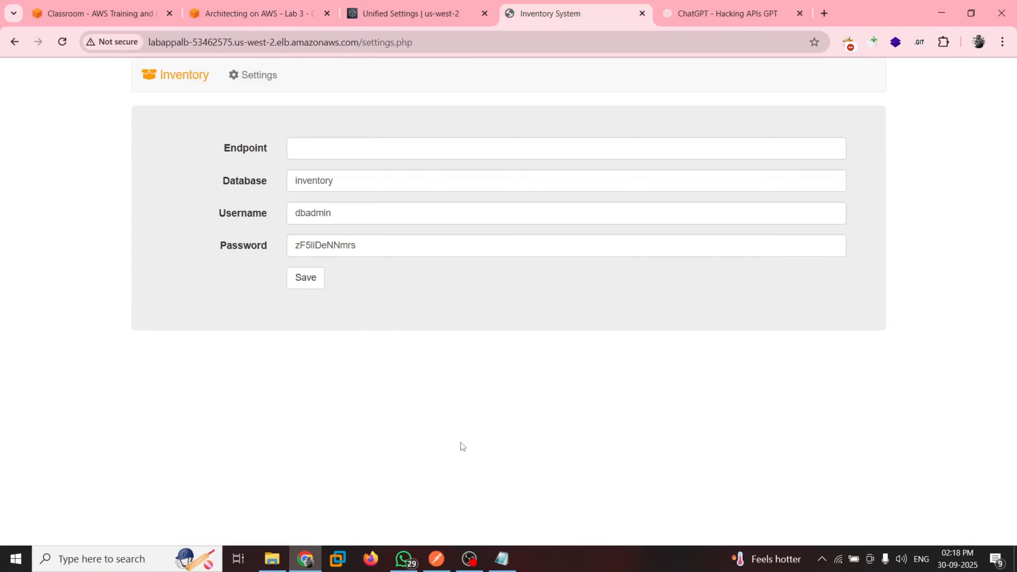
Copy the writer endpoint aurora.cluster-ceyjtu2hbnfr.us-west-2.rds.amazonaws.com from the Notepad notes into the Endpoint setting and save the database settings
left_click(502, 559)
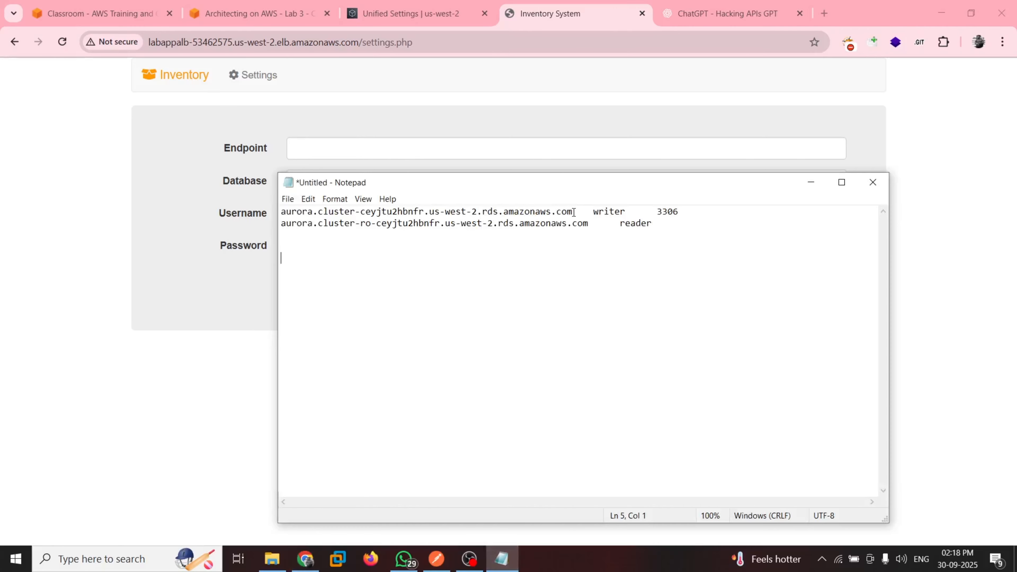
left_click_drag(573, 211, 244, 209)
key("ctrl+c")
left_click(240, 390)
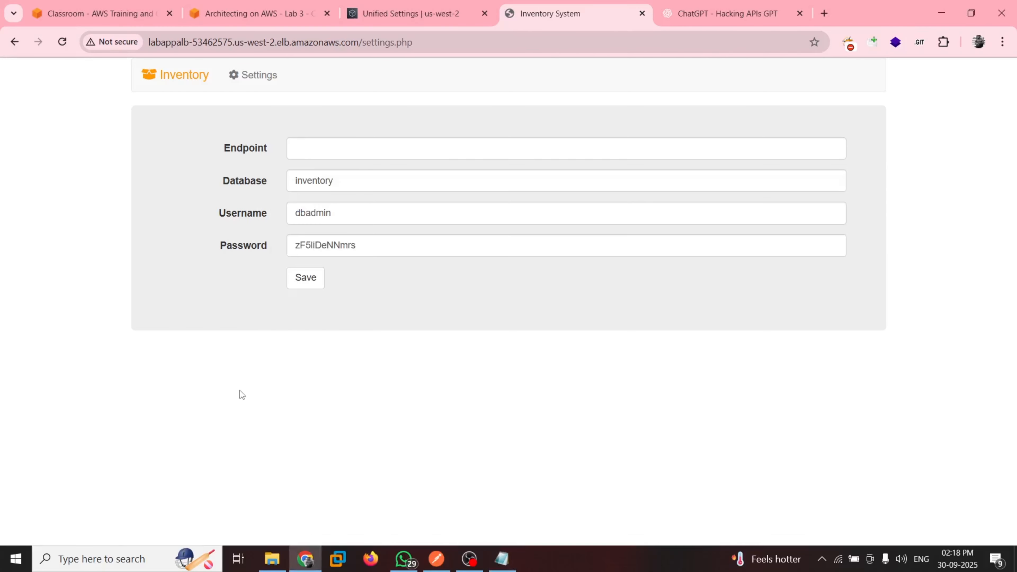
left_click(313, 149)
key("ctrl+v")
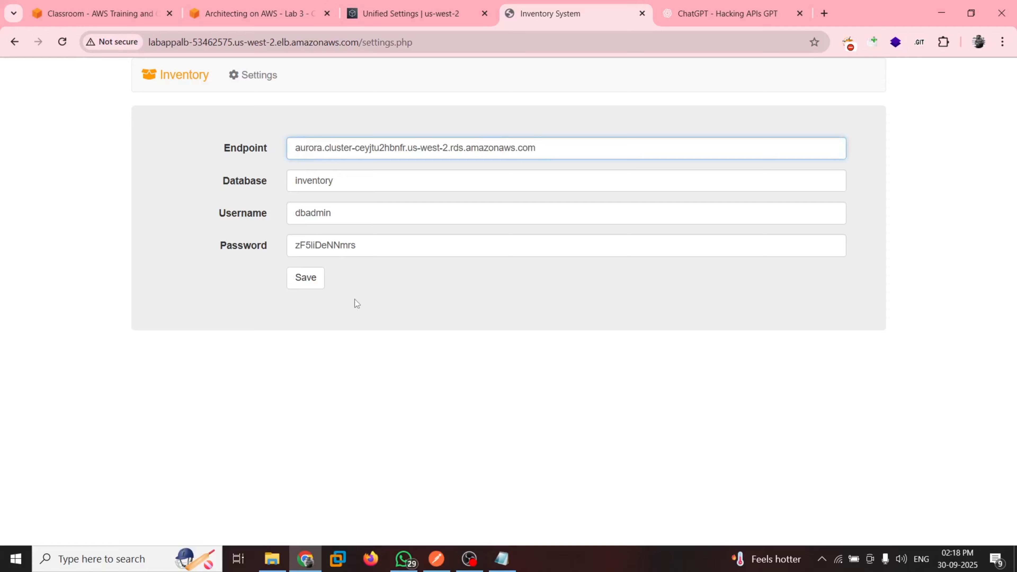
left_click(315, 280)
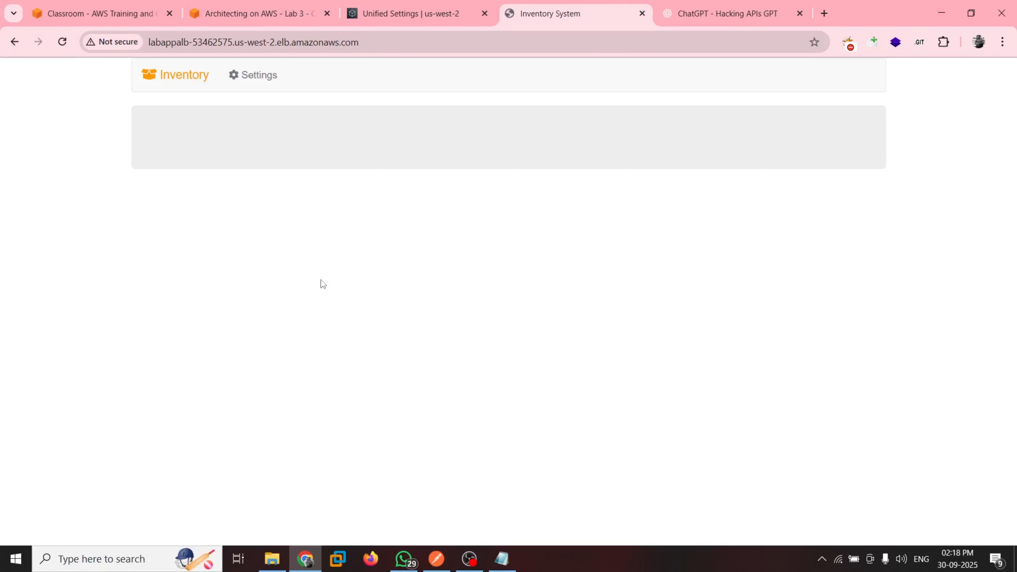
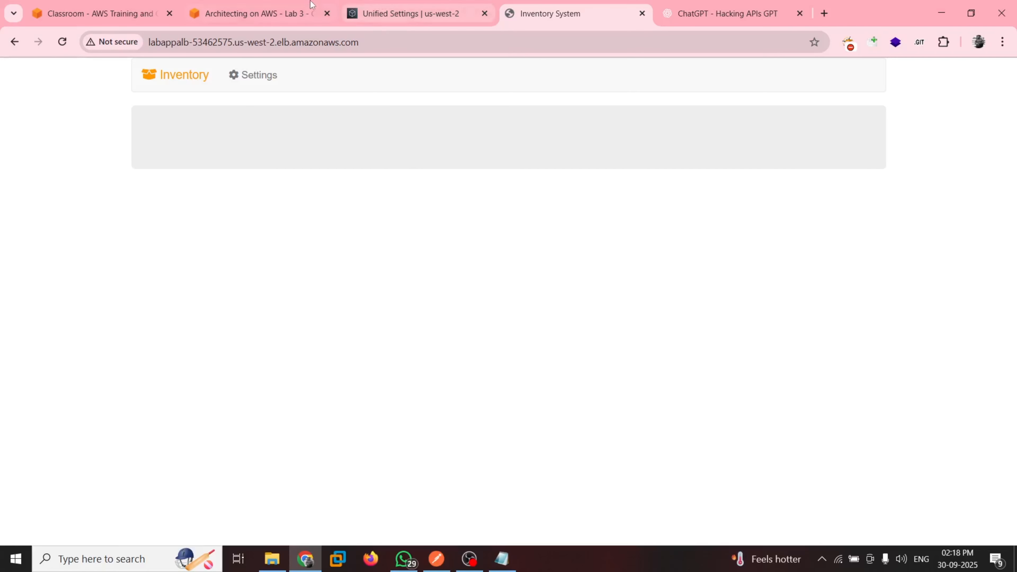
Check steps 48 and 49 of the lab guide and reload the Inventory application's main page
left_click(312, 5)
scroll(306, 312, "down", 2)
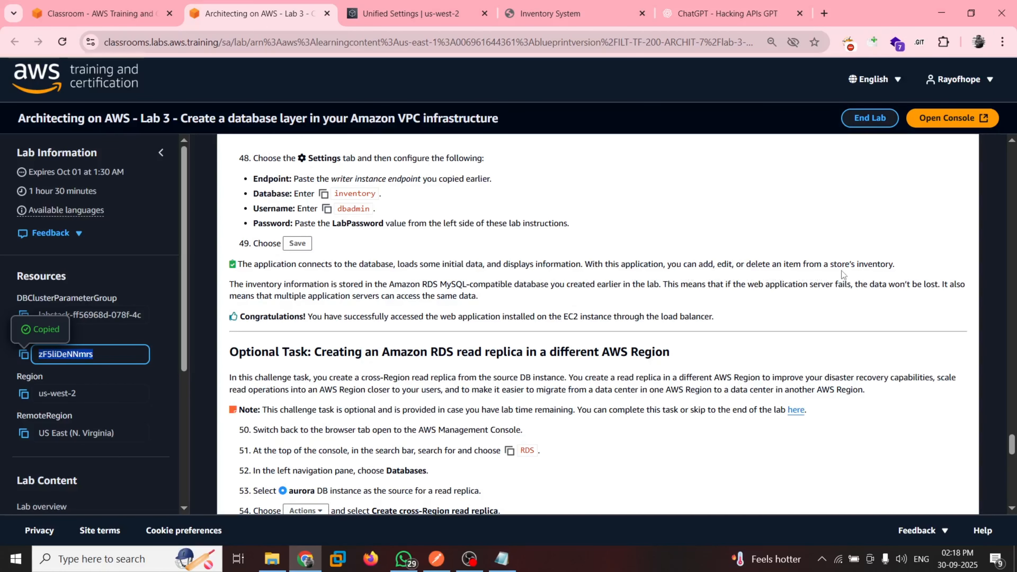
left_click(569, 13)
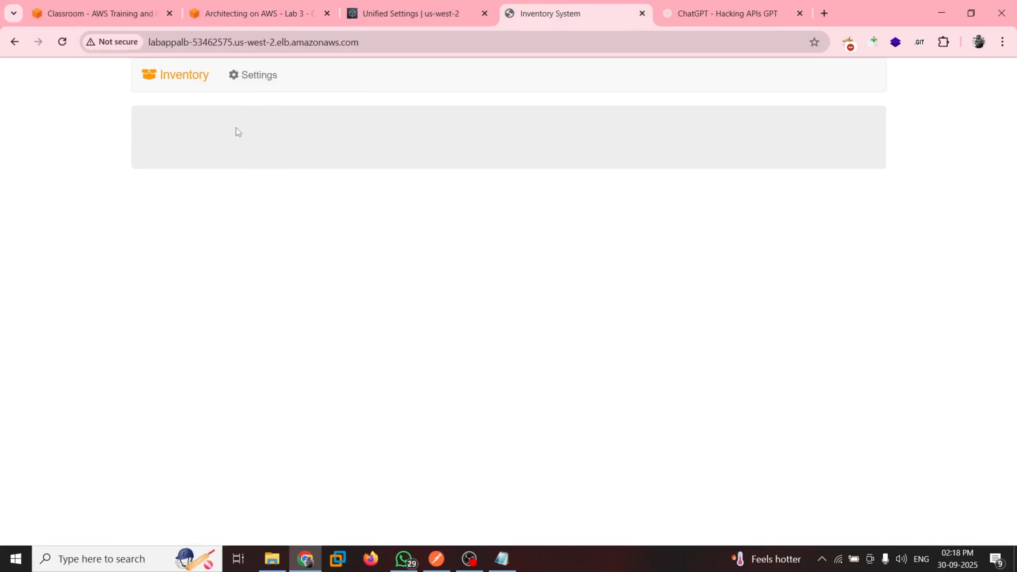
left_click(190, 78)
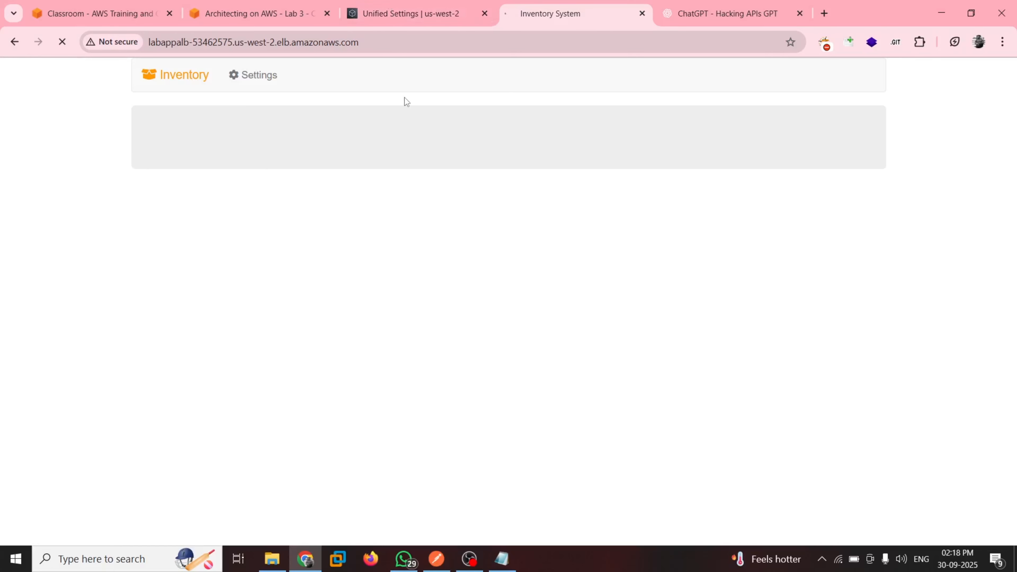
left_click(413, 14)
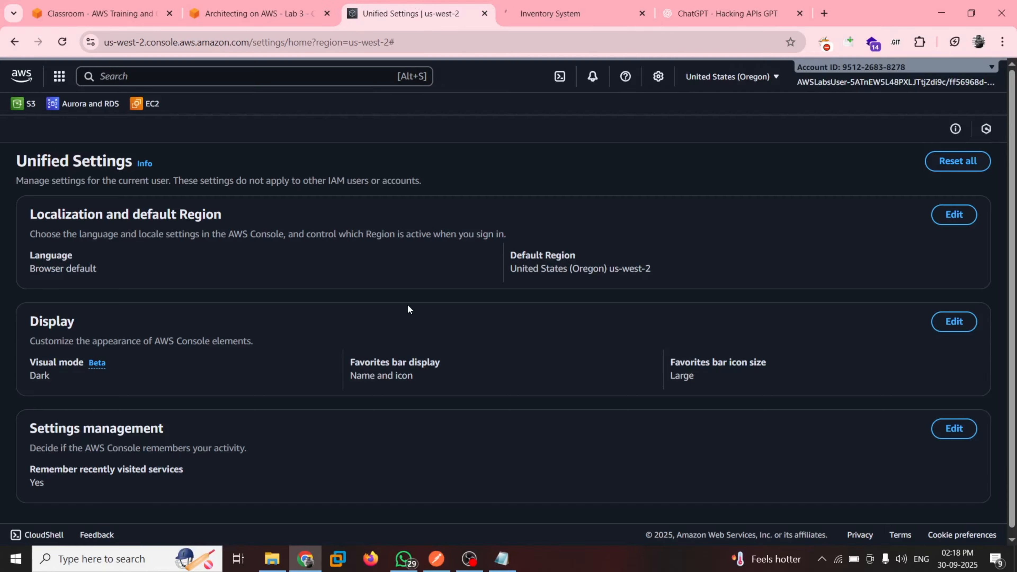
key("ctrl+shift+Tab")
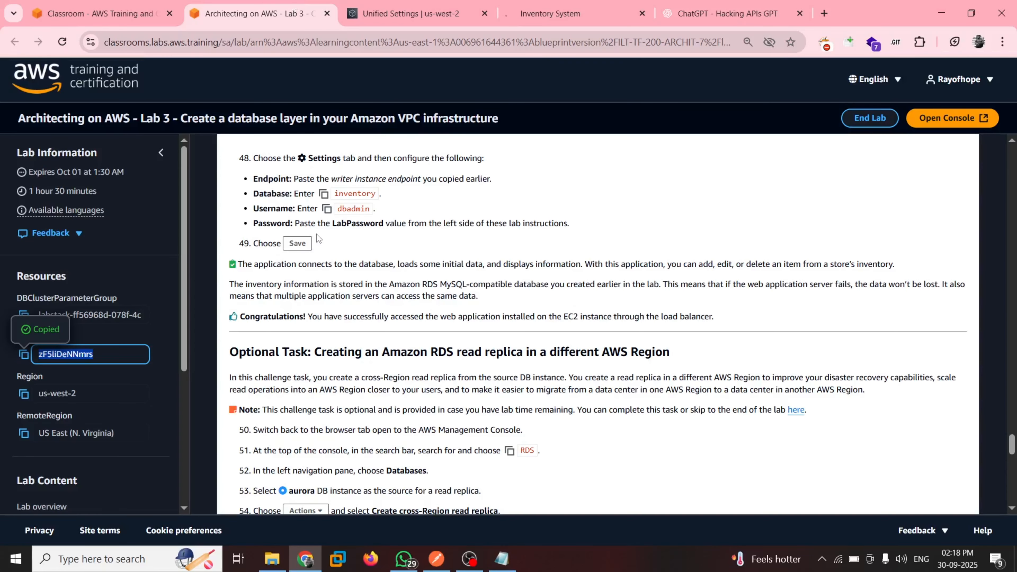
scroll(316, 238, "down", 2)
left_click(564, 14)
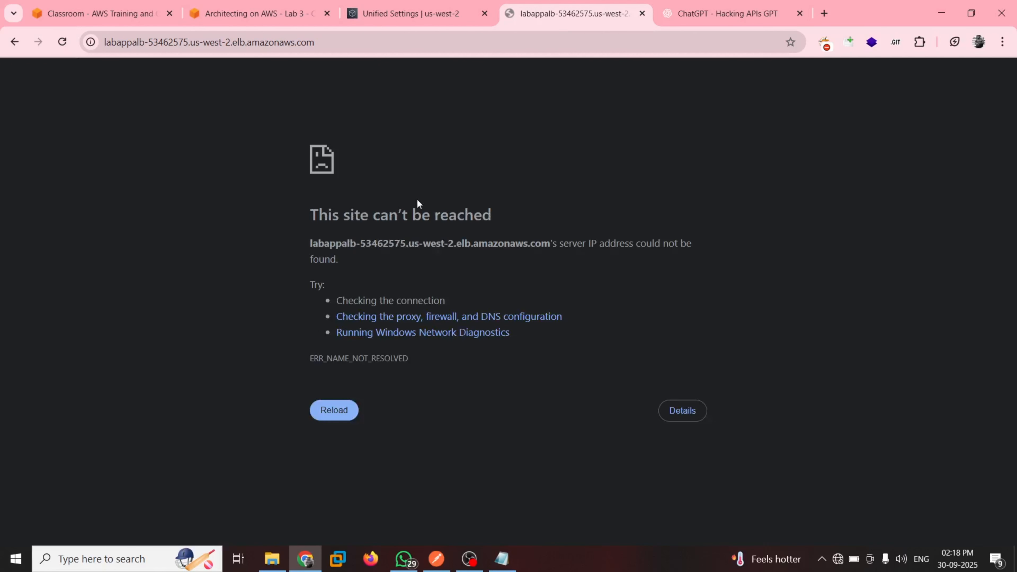
Return the AWS console from Unified Settings to the EC2 Load balancers list and reload the labappalb Inventory page
left_click(377, 5)
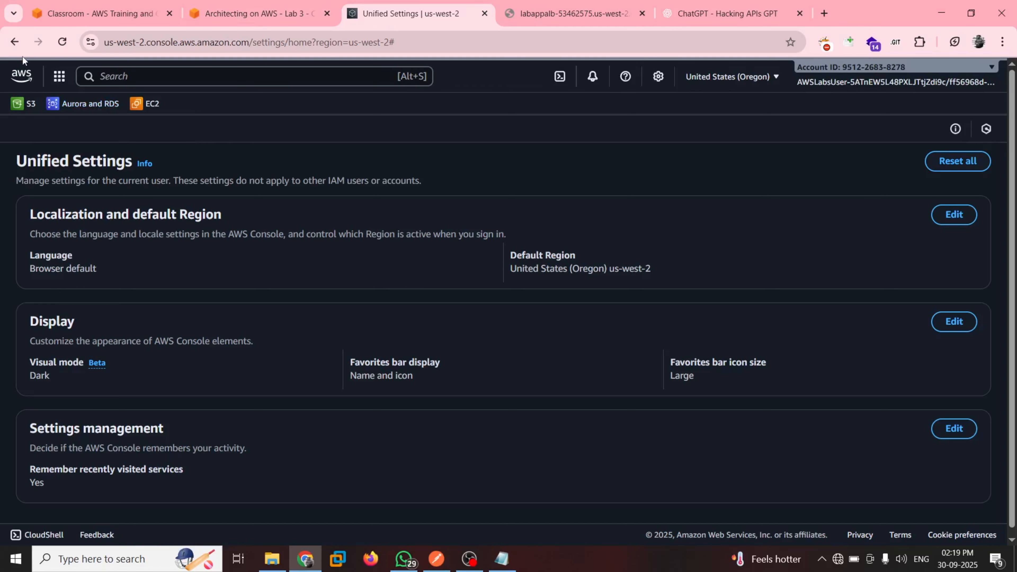
key("alt+Left")
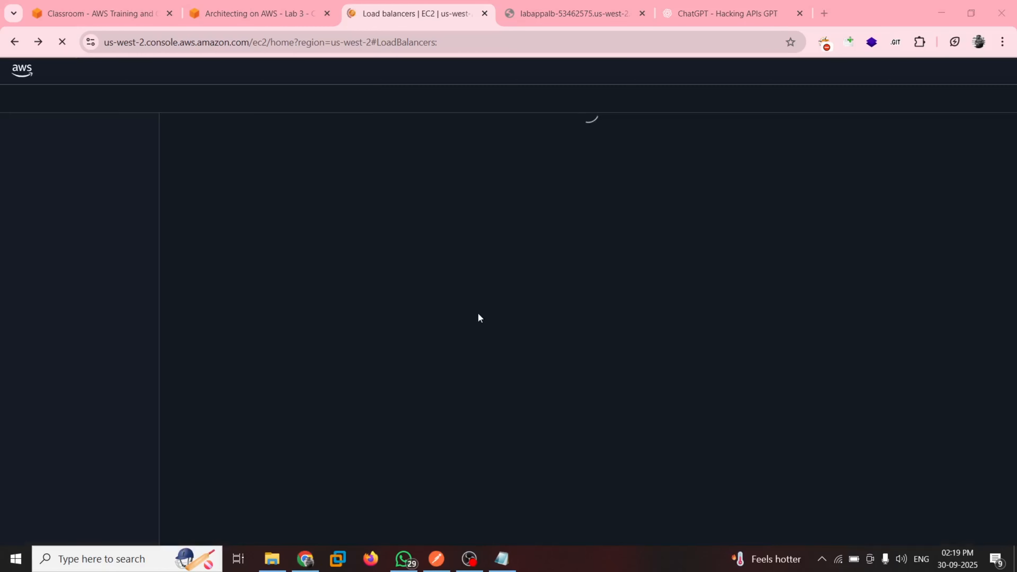
left_click(571, 4)
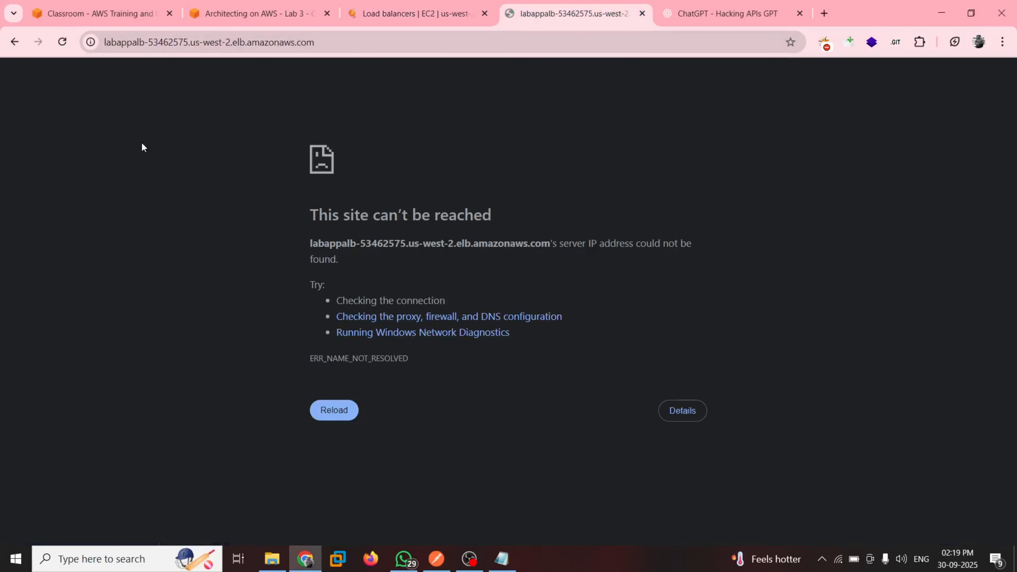
left_click(63, 42)
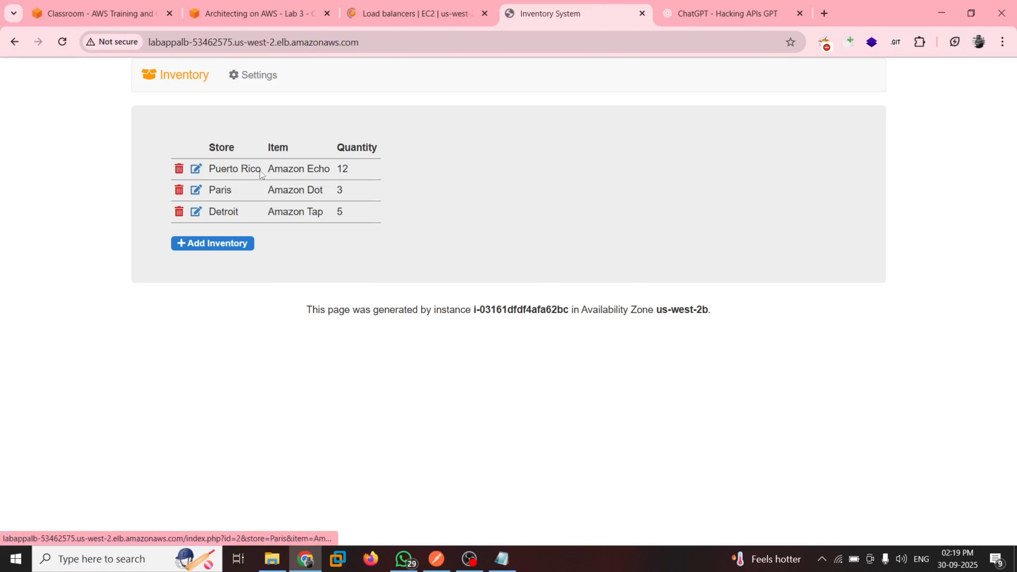
Read steps 50 to 54 of the lab guide's Optional Task on creating an Amazon RDS read replica in a different Region
left_click(259, 14)
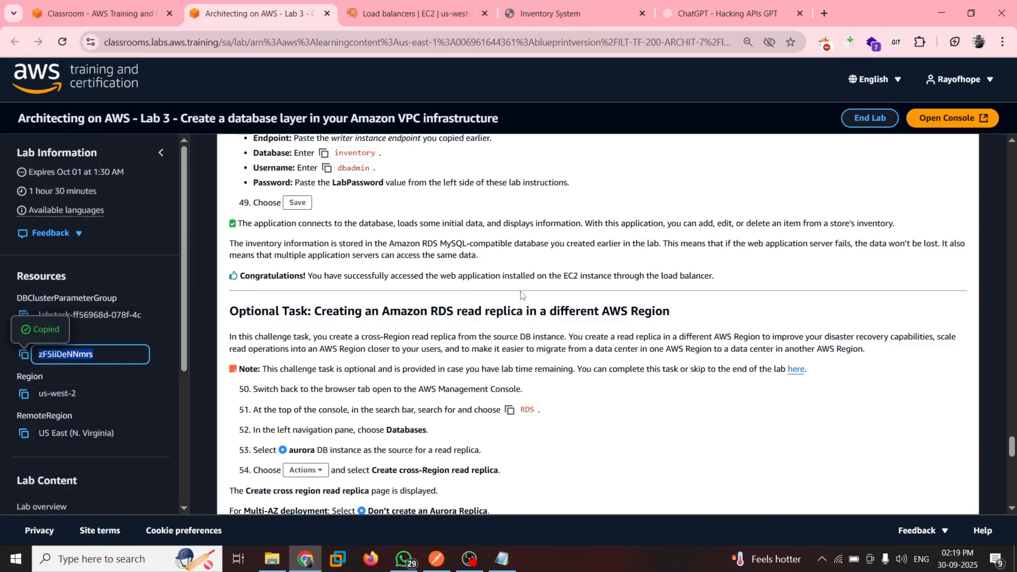
scroll(136, 375, "down", 2)
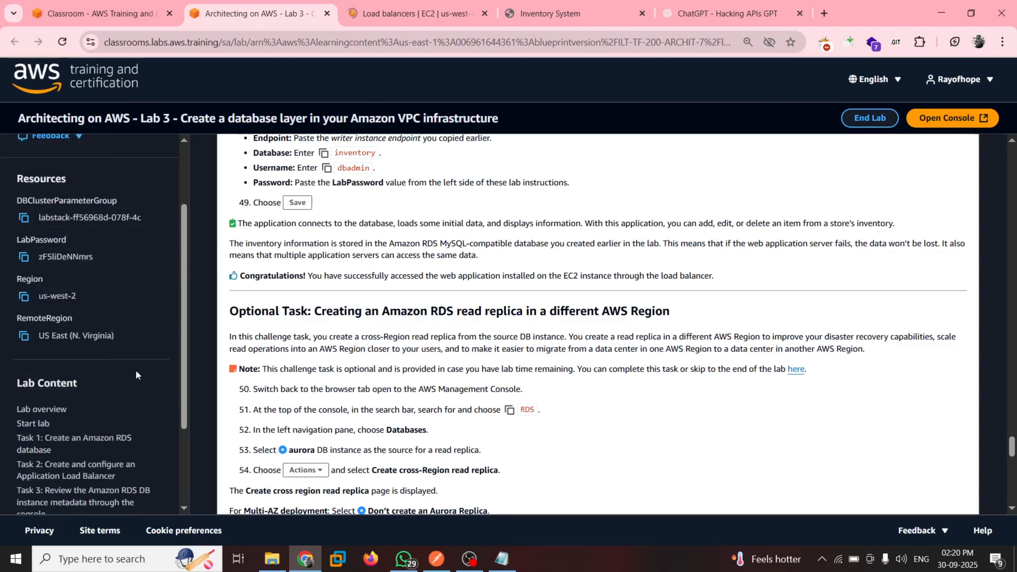
scroll(135, 372, "down", 3)
scroll(321, 358, "down", 1)
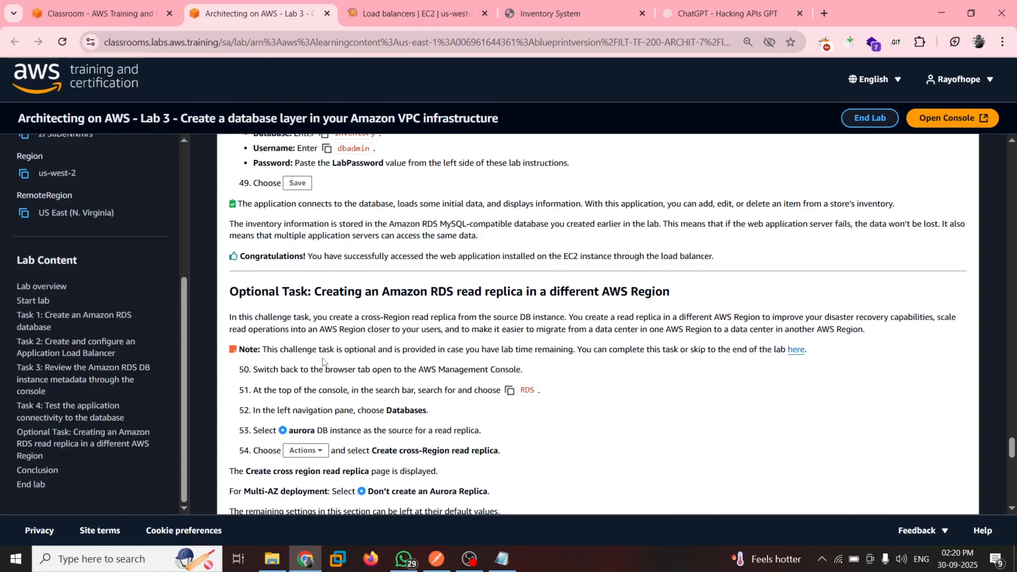
scroll(373, 308, "down", 2)
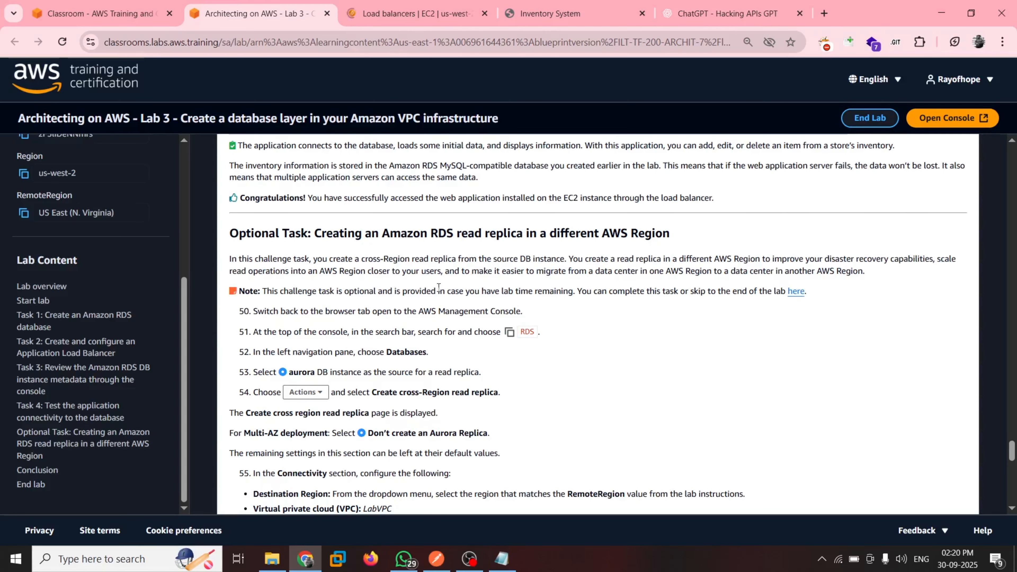
scroll(438, 287, "down", 1)
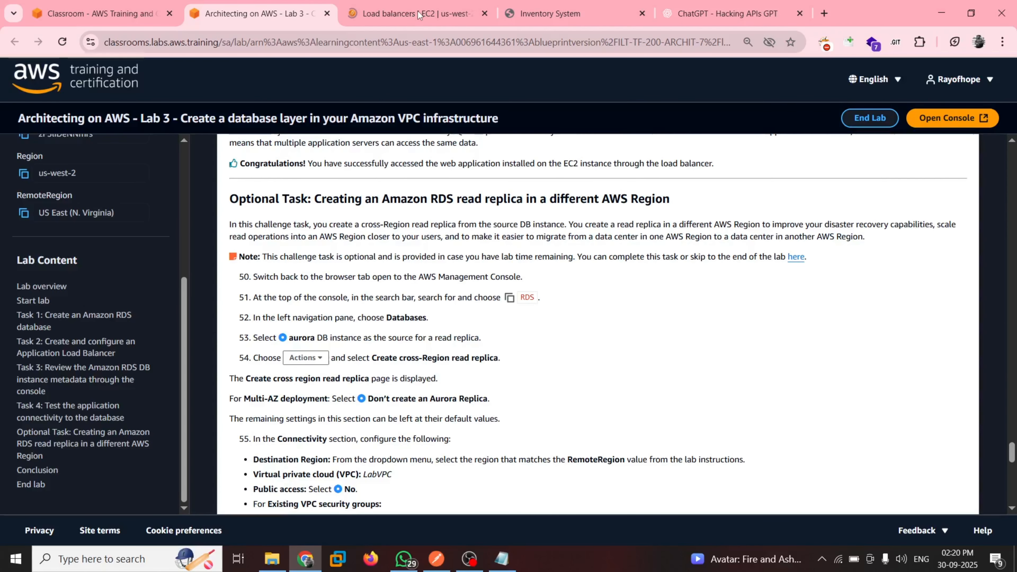
Open the Databases list in the Aurora and RDS console and check step 53 of the lab guide
left_click(418, 15)
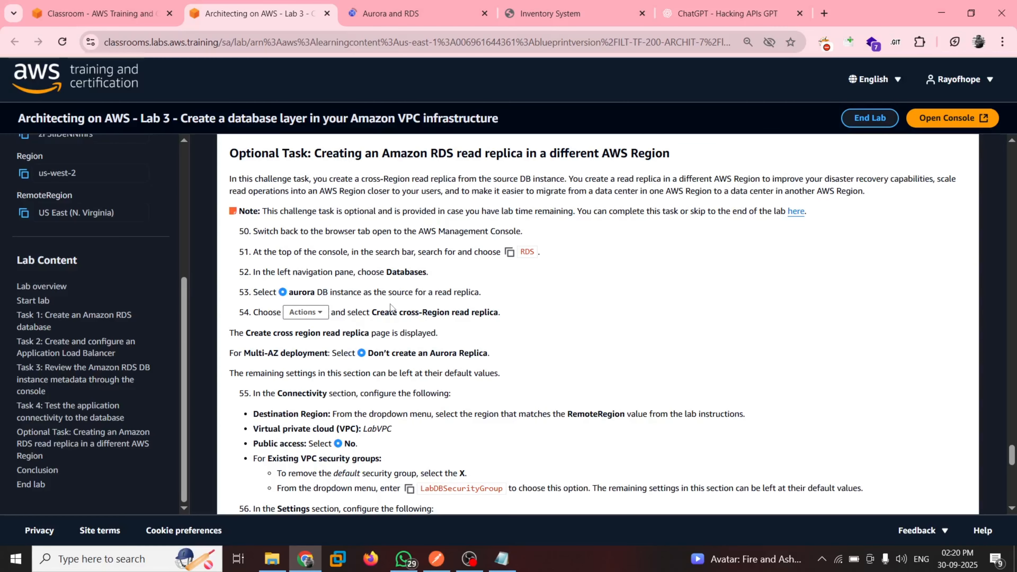
key("ctrl+Tab")
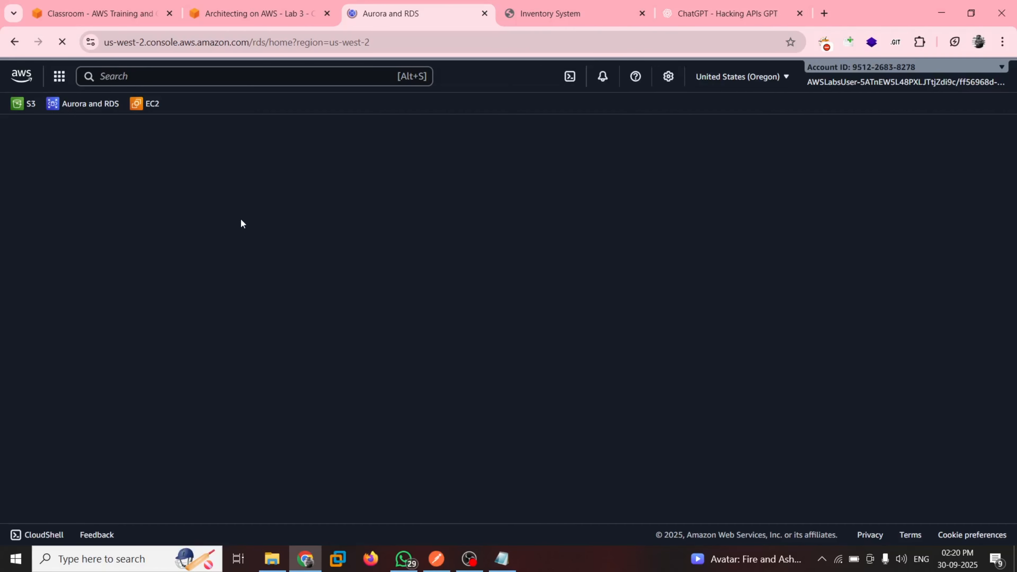
left_click(35, 215)
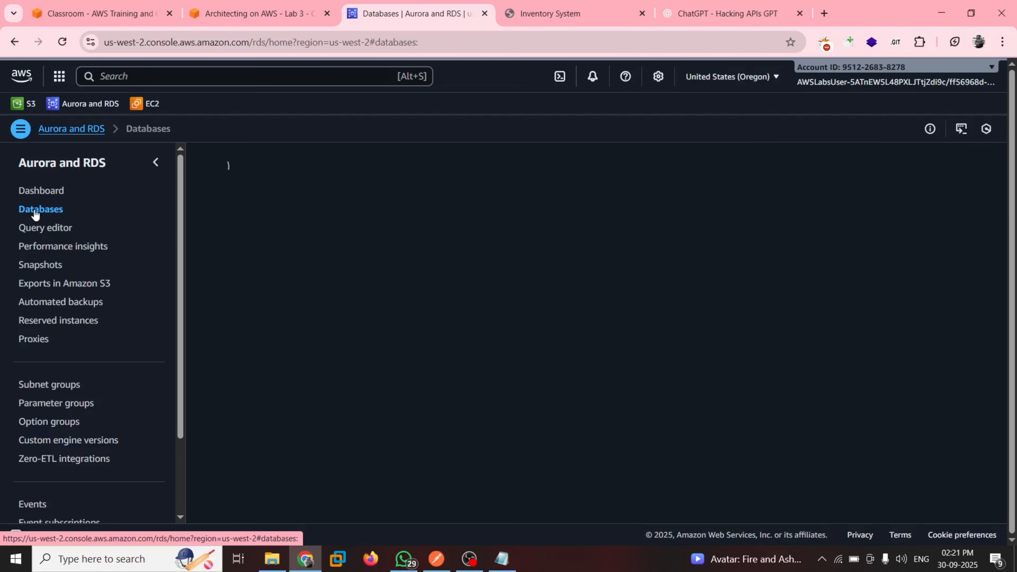
key("ctrl+shift+Tab")
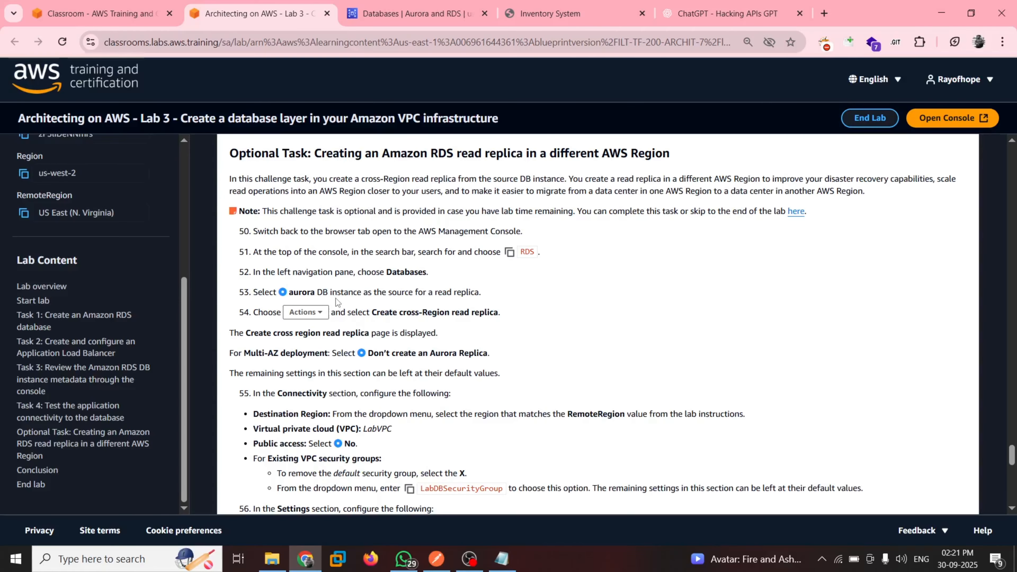
key("ctrl+Tab")
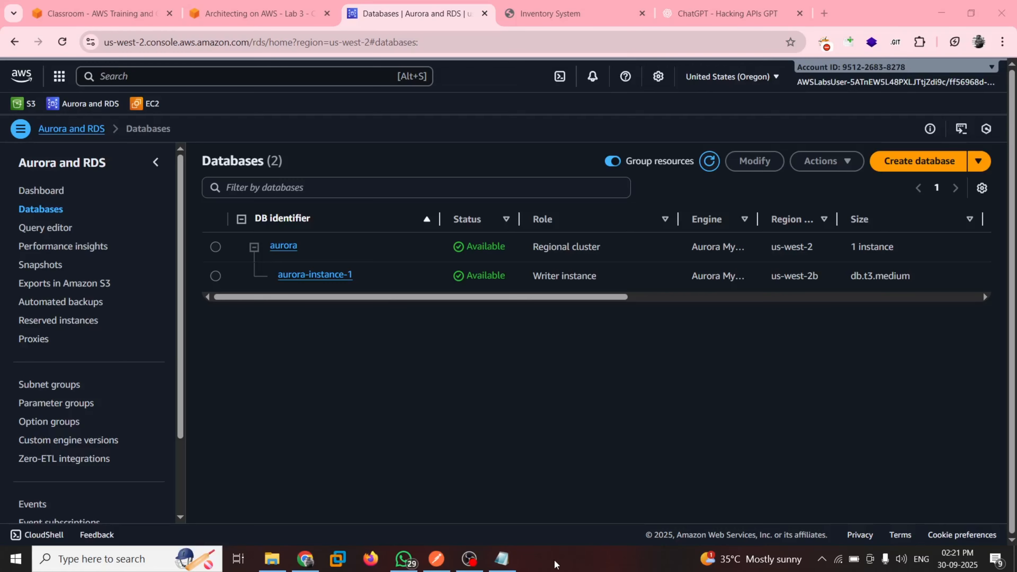
Select the aurora regional cluster and start creating a cross-Region read replica from it
left_click(215, 247)
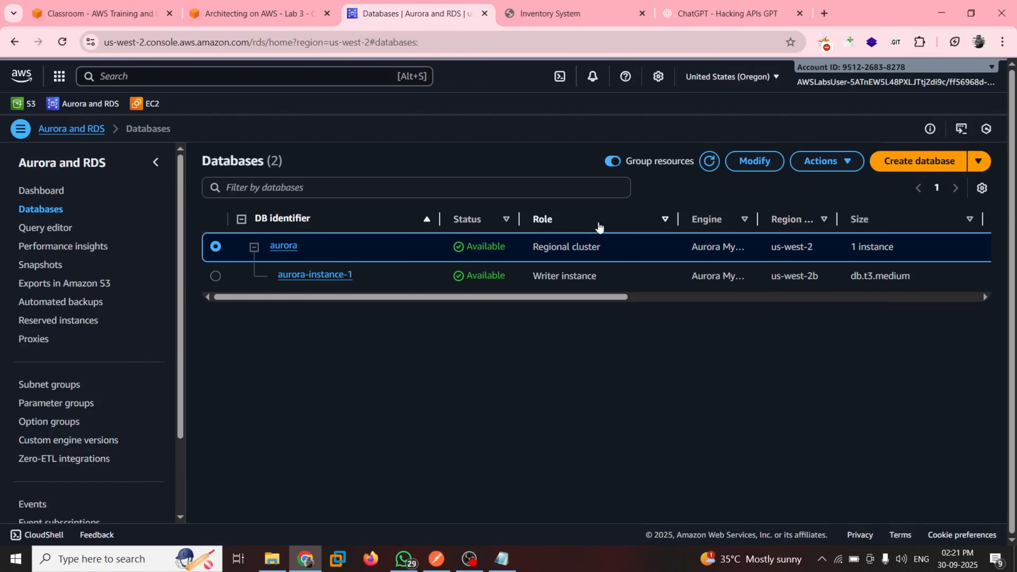
left_click(825, 161)
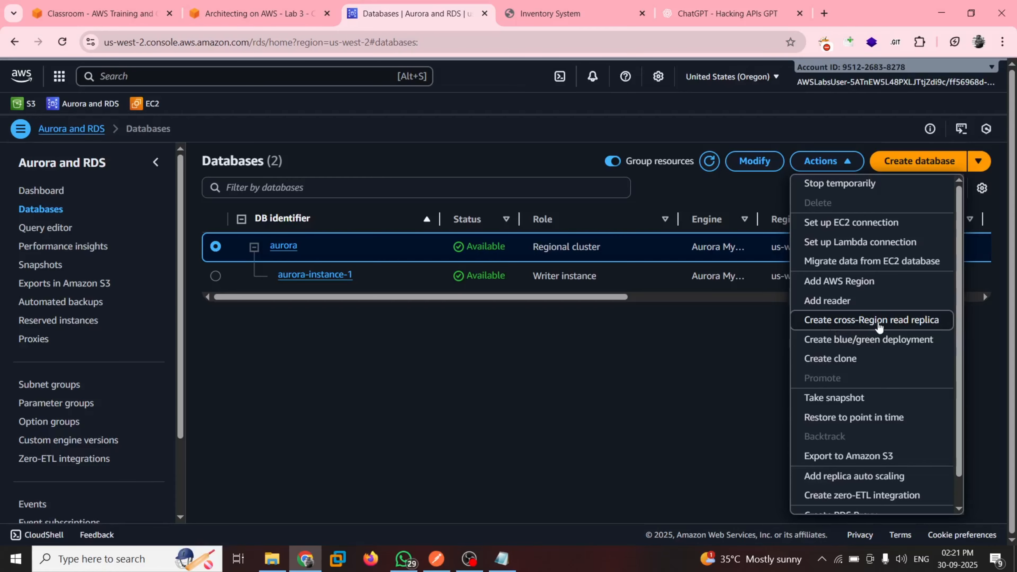
left_click(877, 326)
Following the lab guide, set the replica's Multi-AZ deployment to Don't create an Aurora Replica
left_click(262, 13)
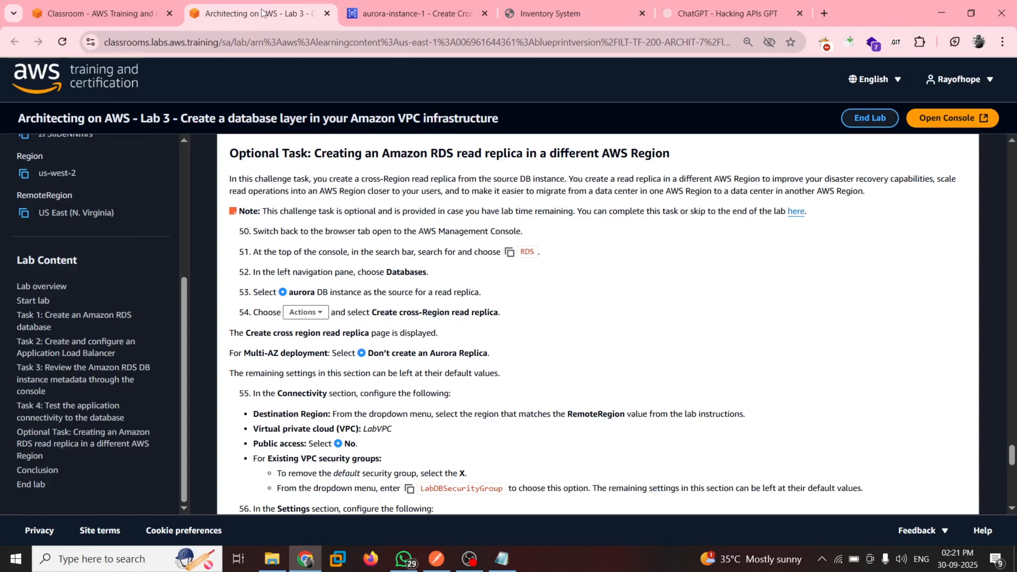
scroll(248, 298, "down", 1)
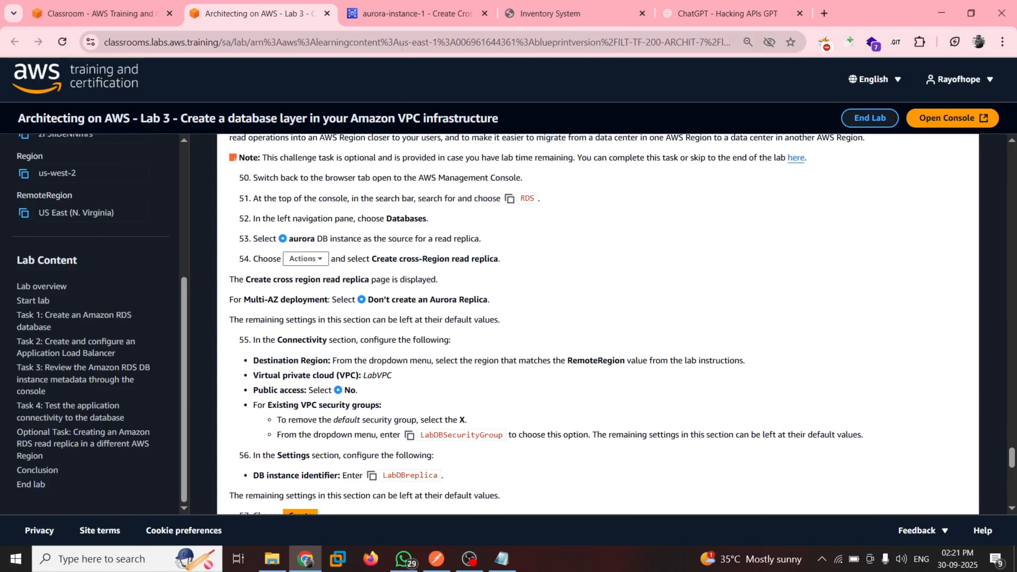
left_click(412, 13)
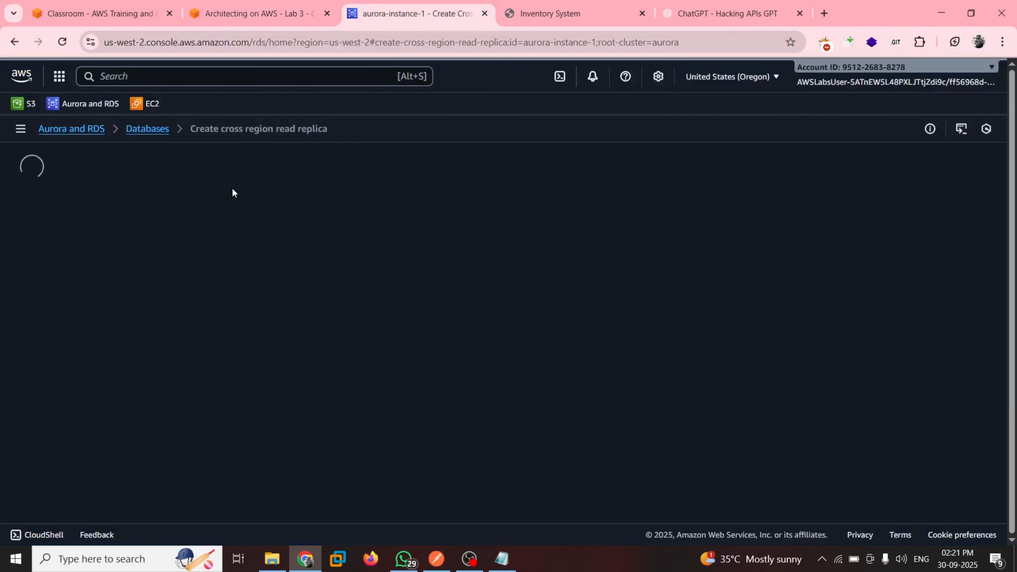
left_click(256, 13)
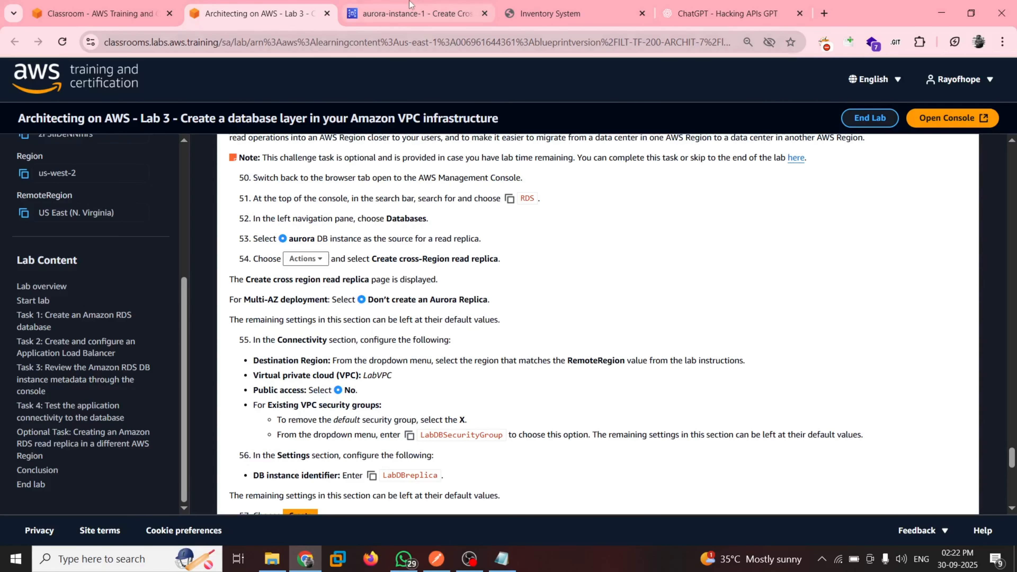
left_click(416, 13)
scroll(216, 388, "down", 1)
scroll(117, 425, "down", 1)
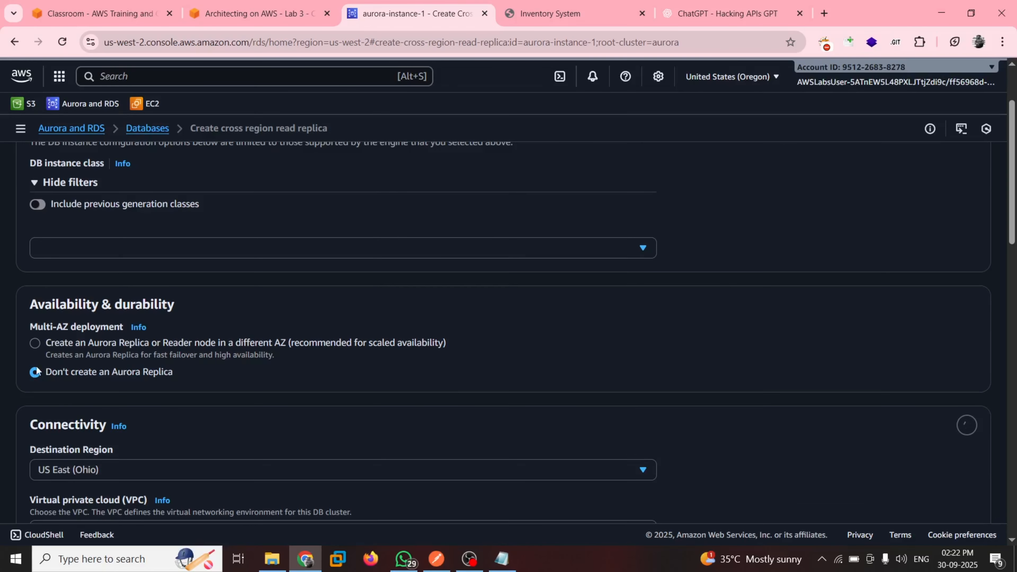
Read the Connectivity and Settings values for the read replica in steps 55 and 56 of the lab guide
left_click(229, 4)
scroll(334, 311, "down", 1)
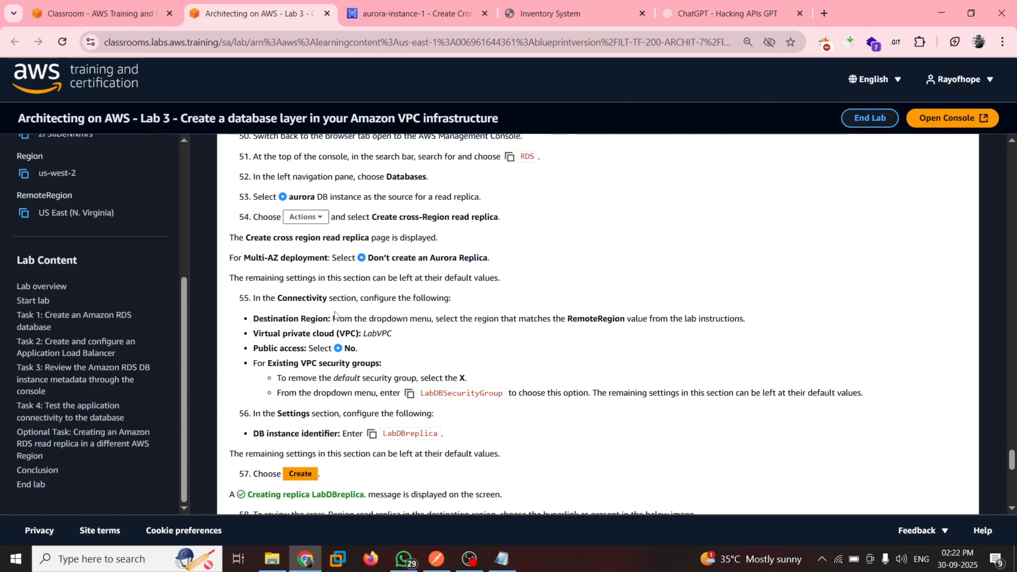
scroll(406, 286, "down", 1)
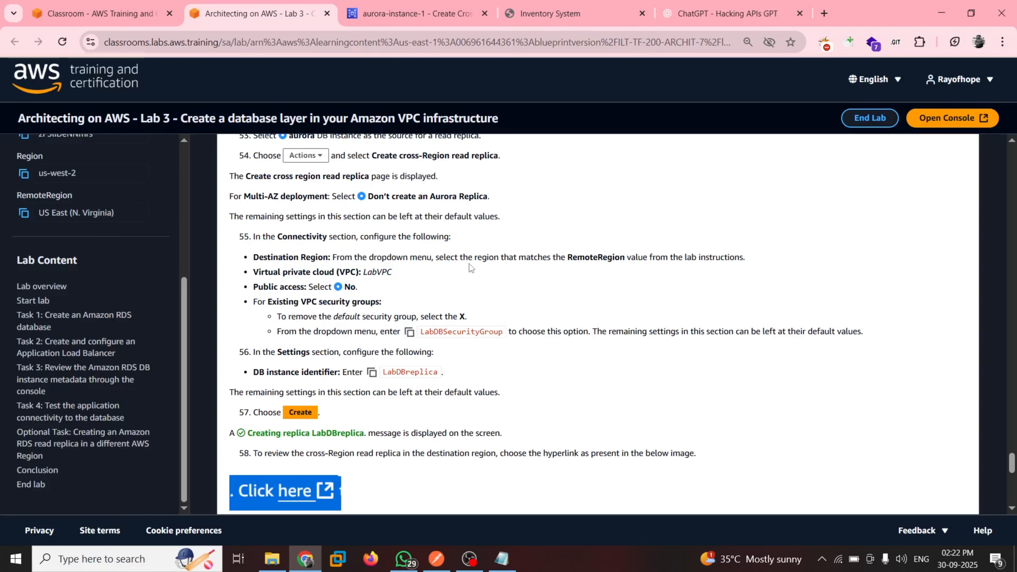
Look through the Destination Region options for the read replica to find the lab's remote Region
left_click(406, 4)
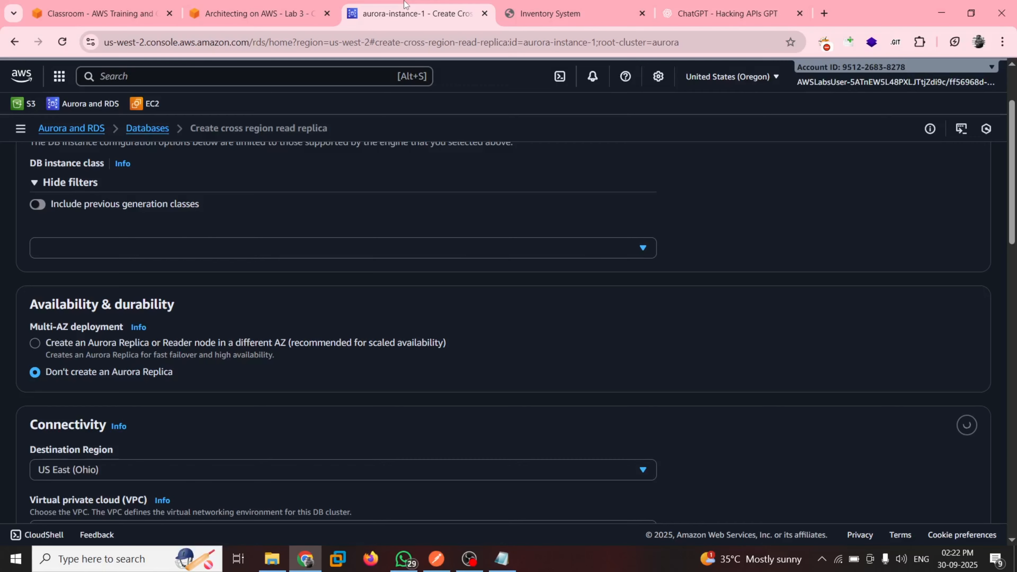
scroll(281, 387, "down", 2)
left_click(189, 373)
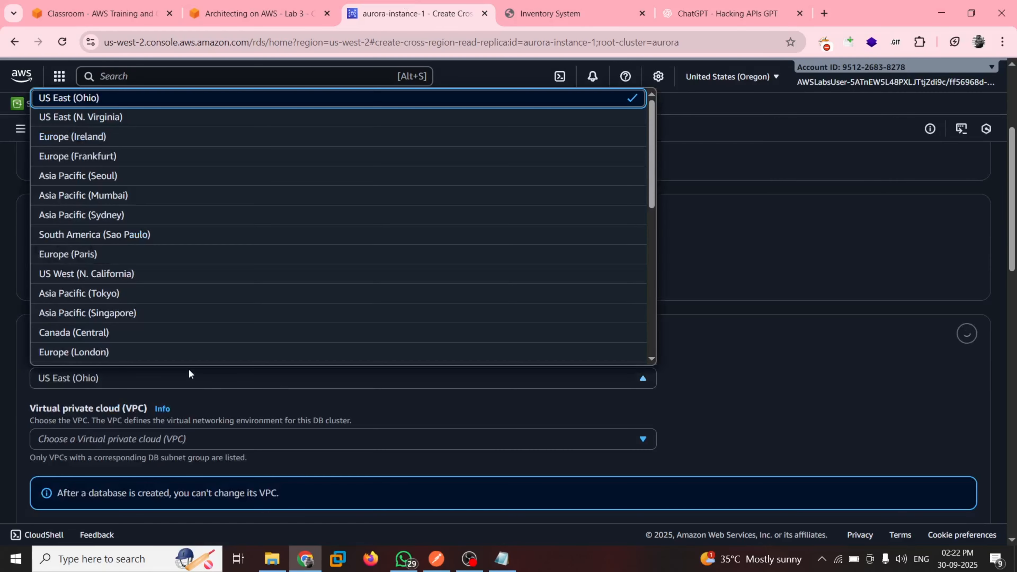
left_click(75, 381)
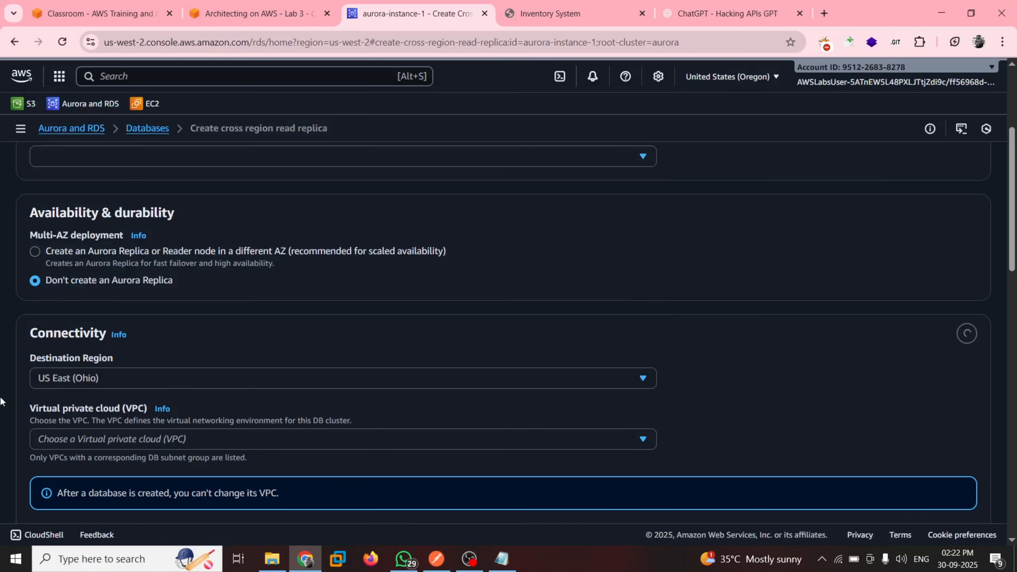
left_click(139, 378)
scroll(119, 225, "up", 2)
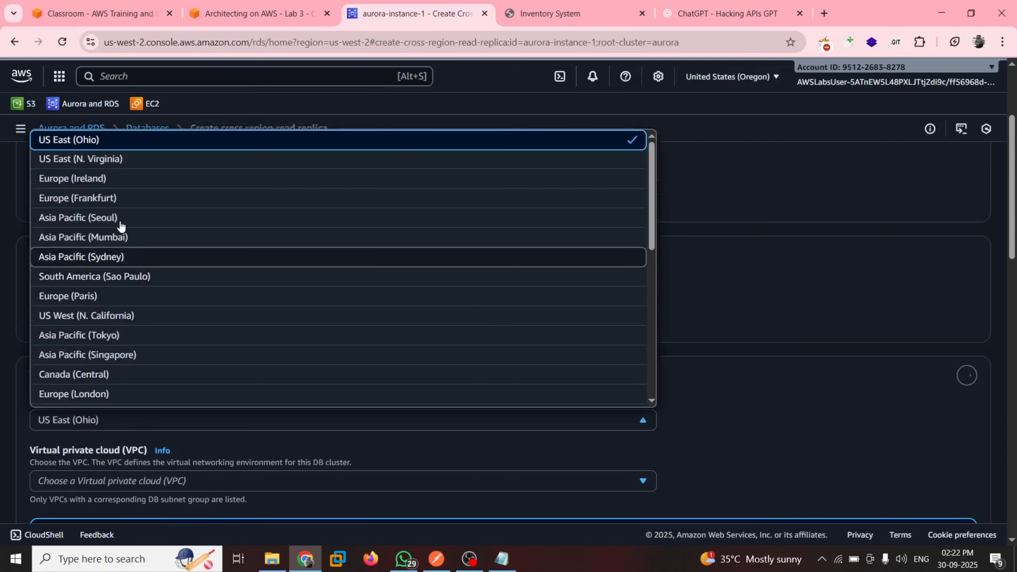
scroll(118, 363, "down", 2)
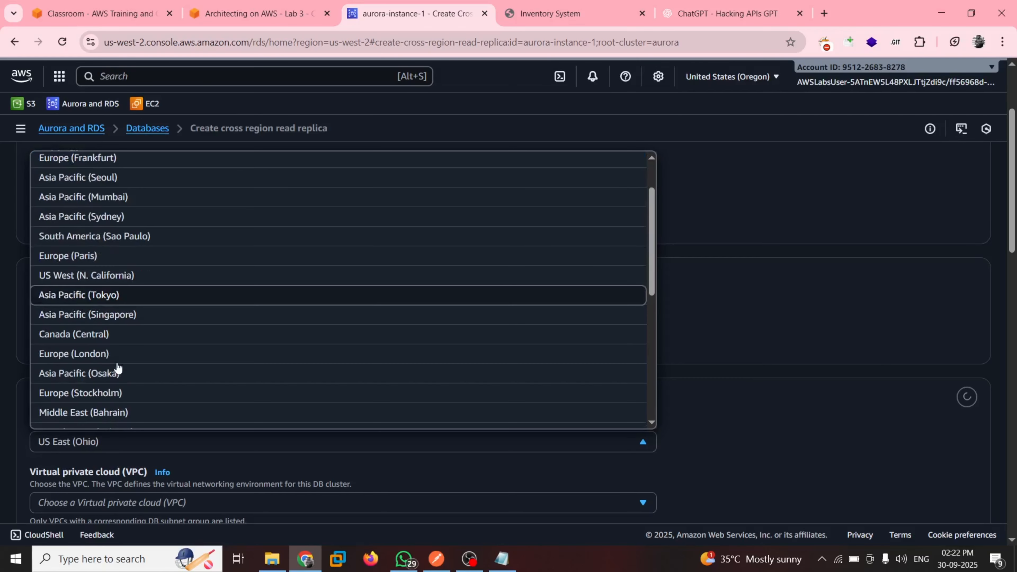
scroll(118, 368, "down", 6)
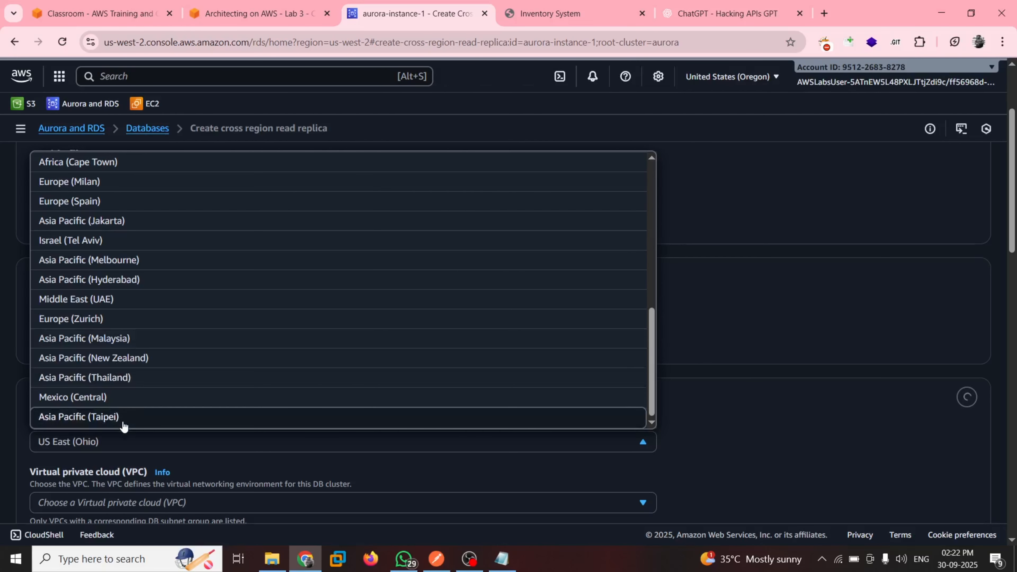
scroll(118, 305, "up", 5)
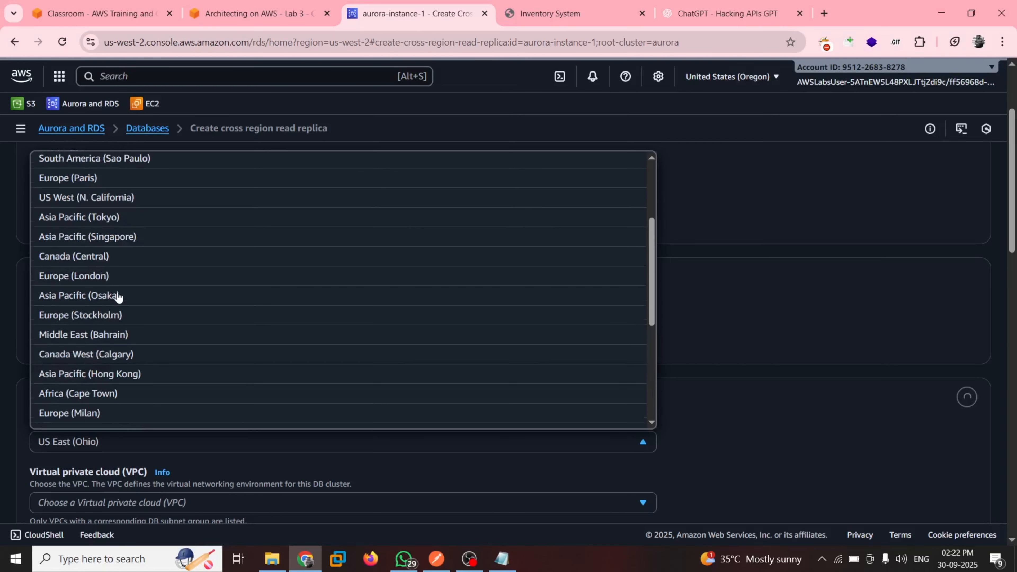
scroll(118, 297, "up", 3)
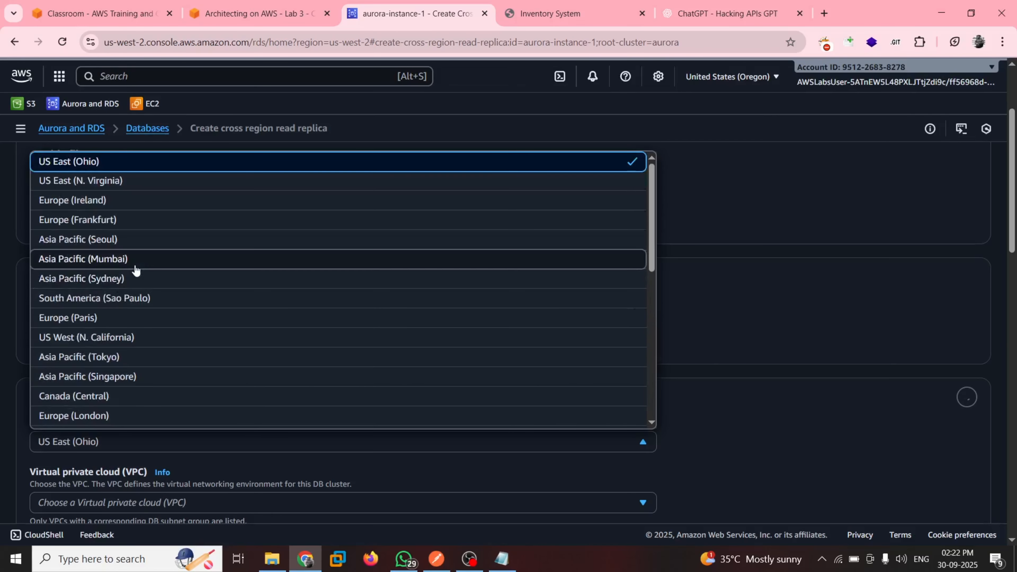
left_click(1, 277)
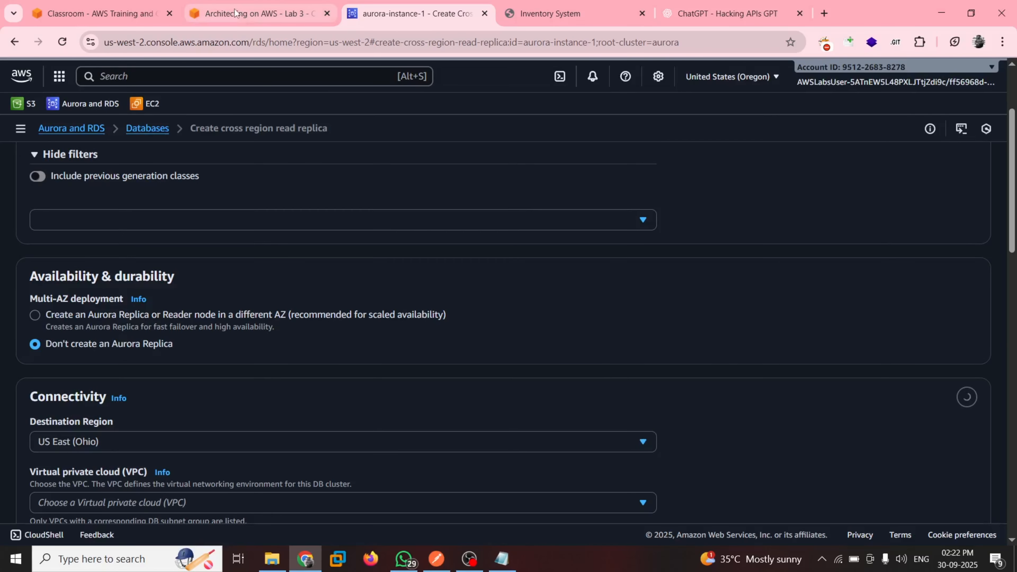
Check the RemoteRegion value in the lab guide and set the replica's Destination Region to US East (N. Virginia)
left_click(245, 15)
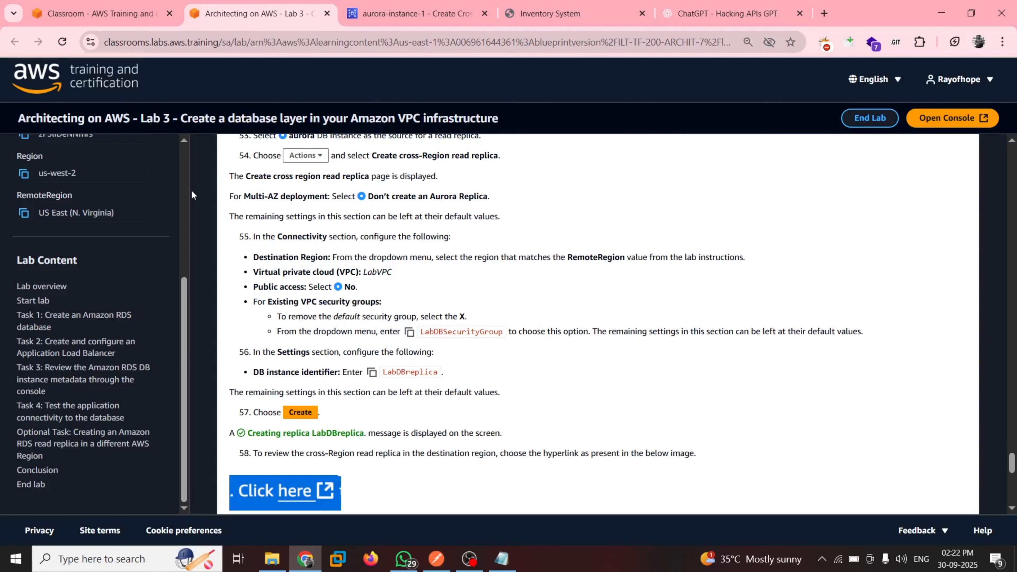
left_click(391, 5)
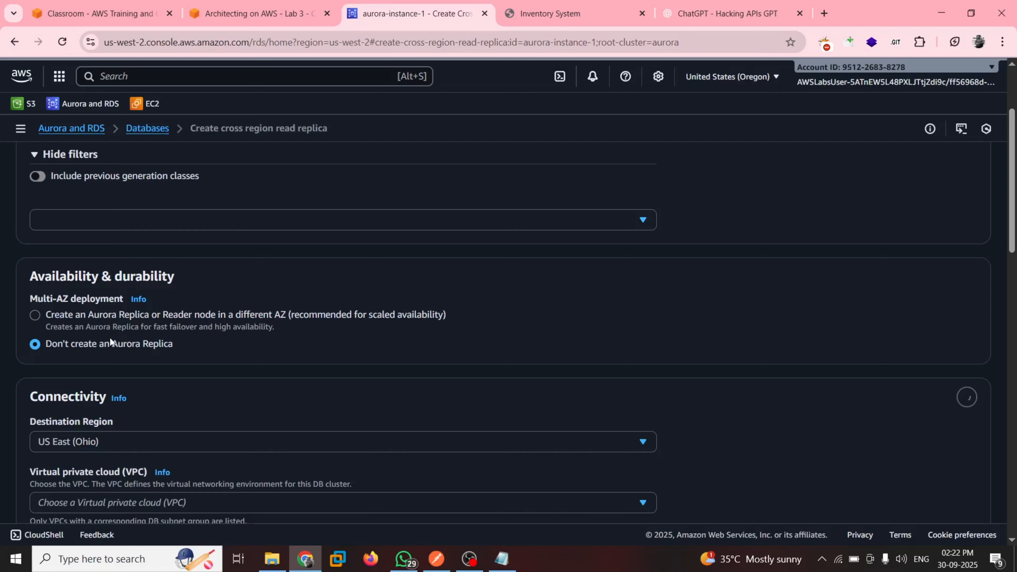
left_click(148, 442)
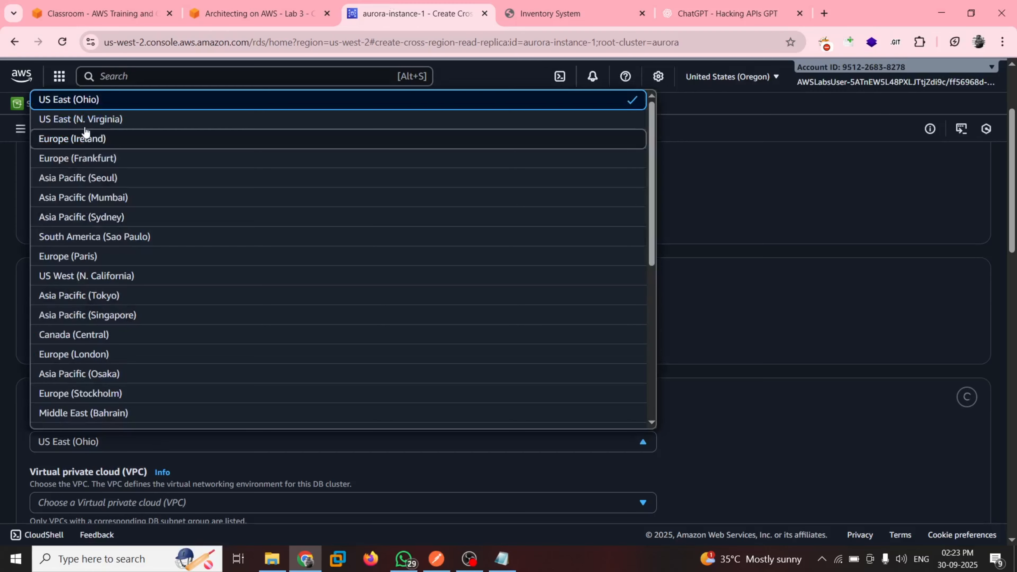
left_click(105, 120)
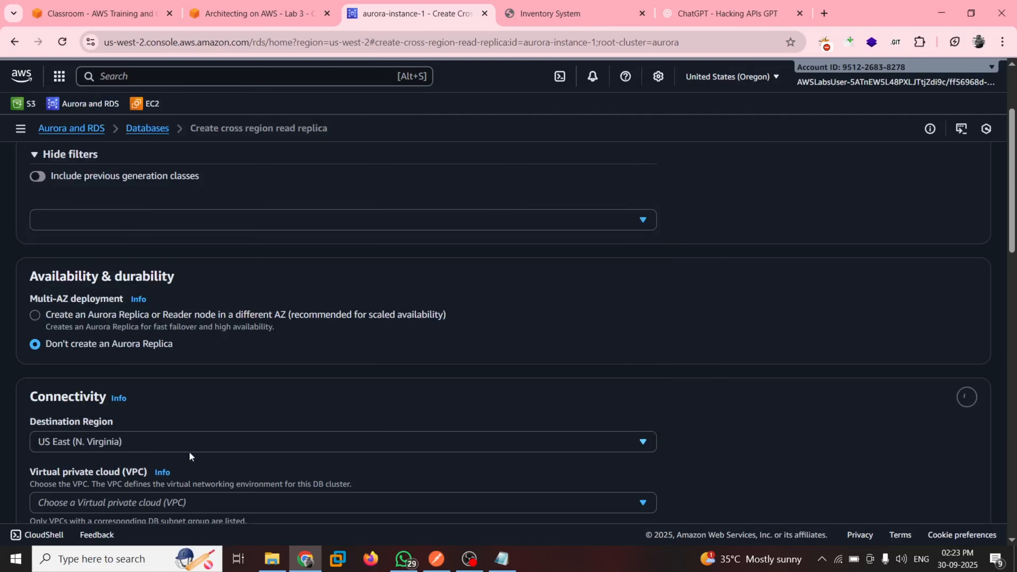
Following step 55 of the lab guide, set the replica's virtual private cloud to LabVPC
left_click(256, 13)
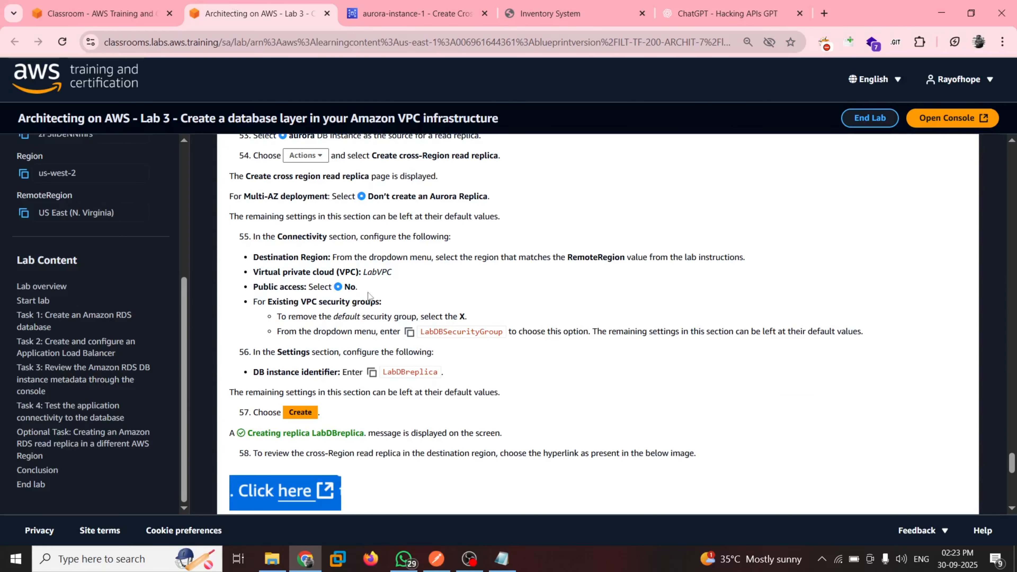
key("ctrl+Tab")
scroll(208, 359, "down", 5)
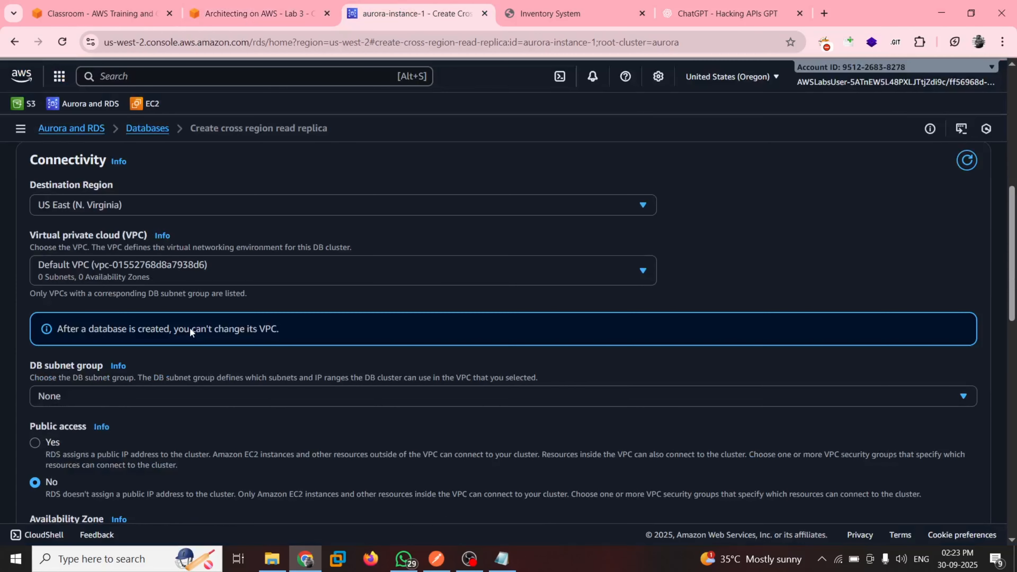
left_click(180, 272)
left_click(98, 334)
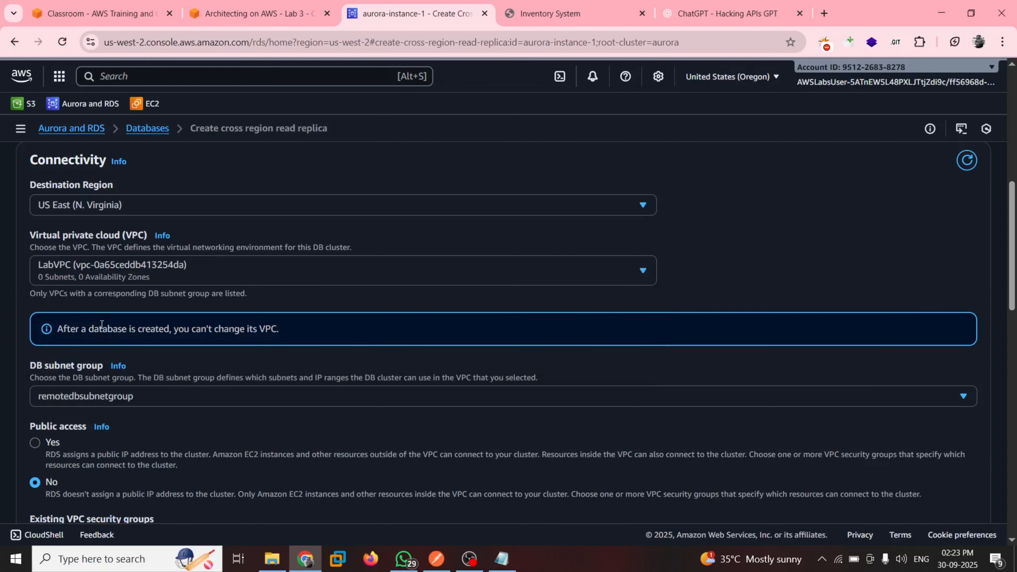
As the lab guide instructs, replace the default VPC security group with LabDBSecurityGroup
scroll(209, 305, "down", 3)
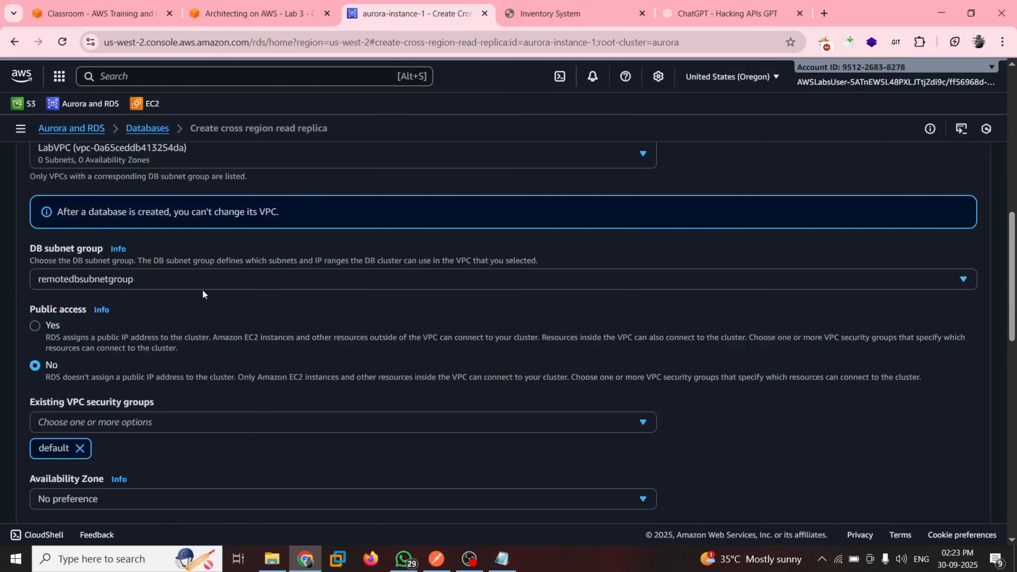
left_click(248, 13)
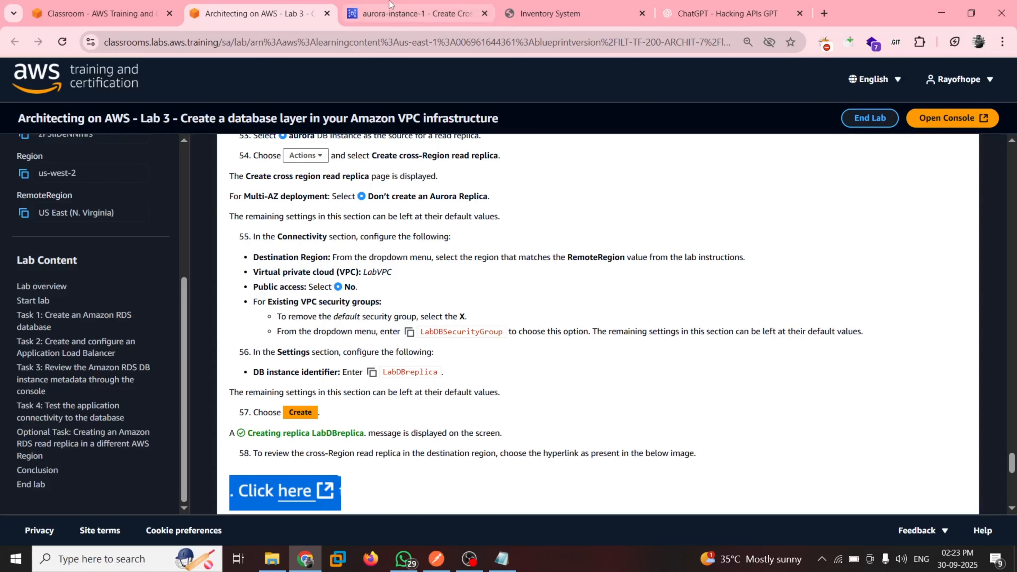
left_click(381, 24)
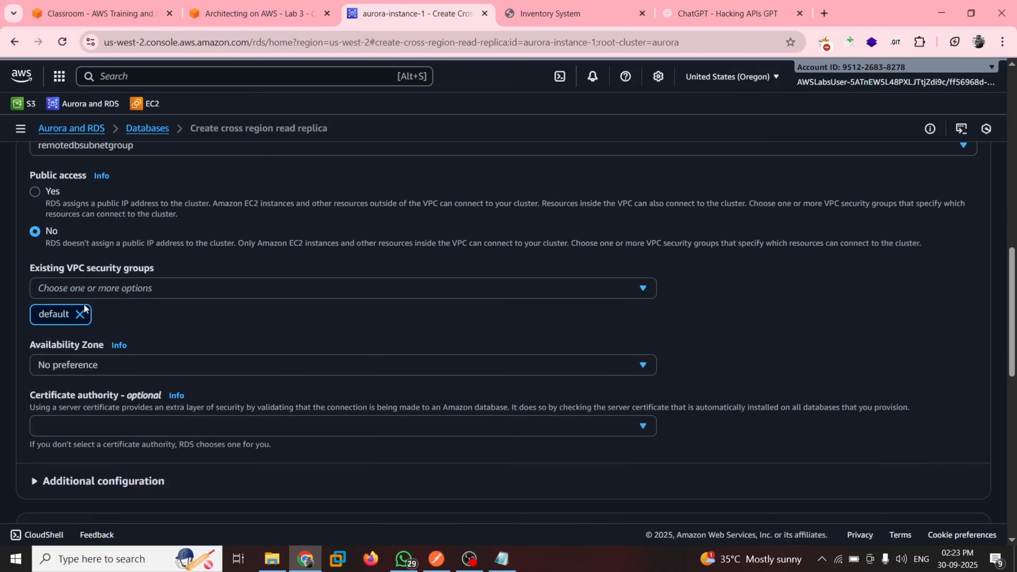
left_click(80, 318)
left_click(149, 285)
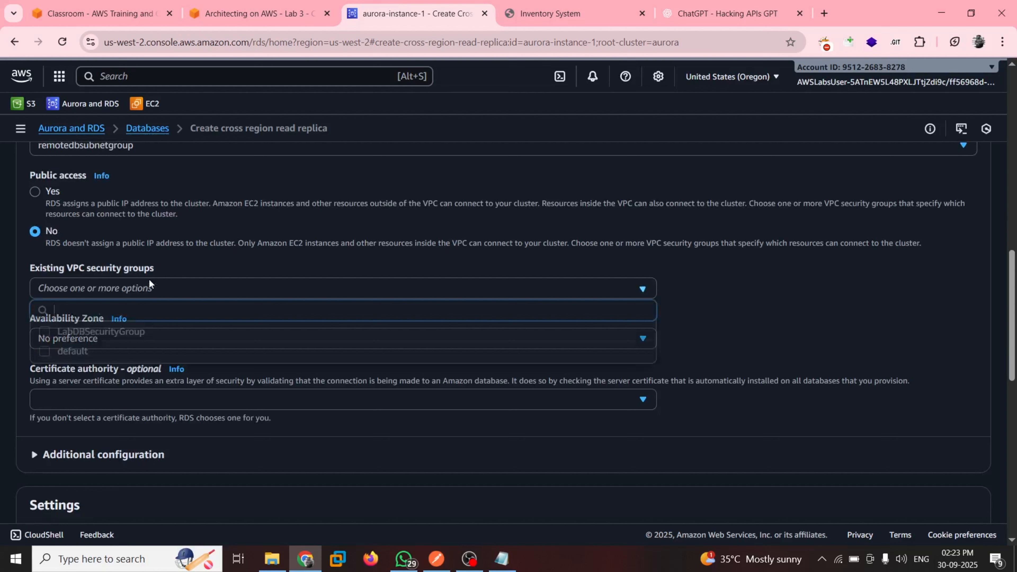
left_click(154, 332)
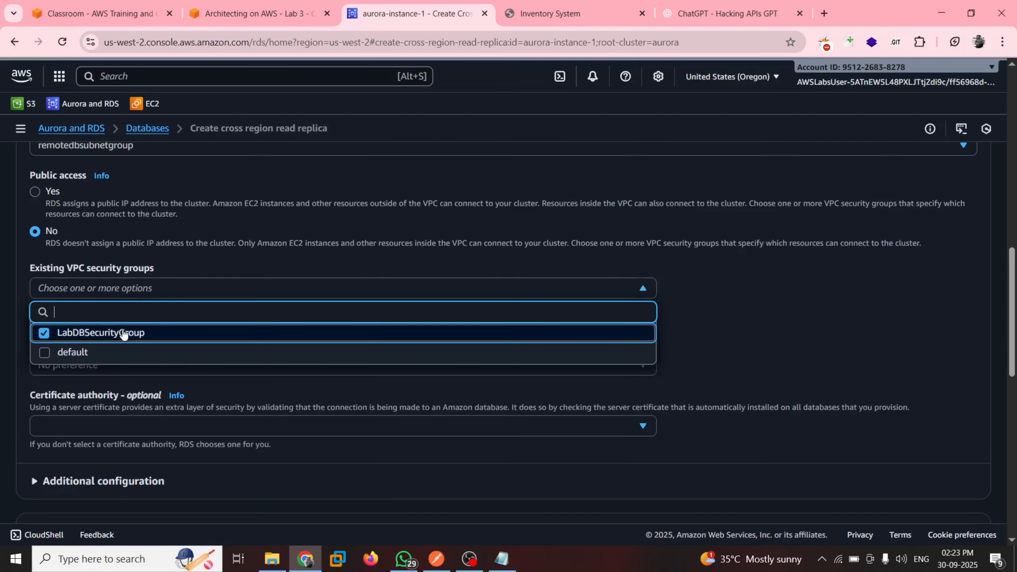
left_click(768, 300)
Copy the DB instance identifier LabDBreplica from step 56 of the lab guide
scroll(451, 388, "down", 3)
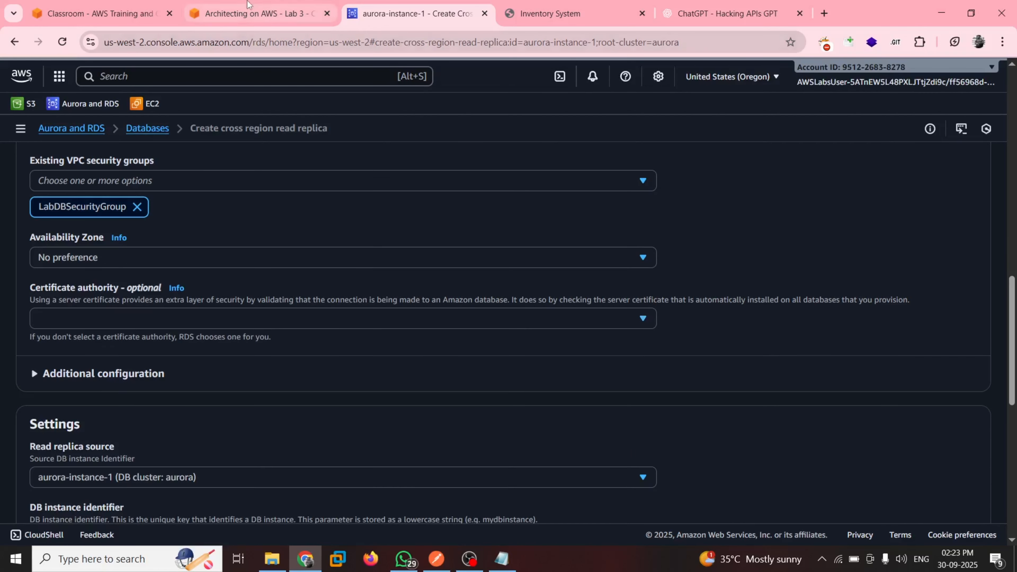
left_click(257, 13)
scroll(350, 307, "down", 1)
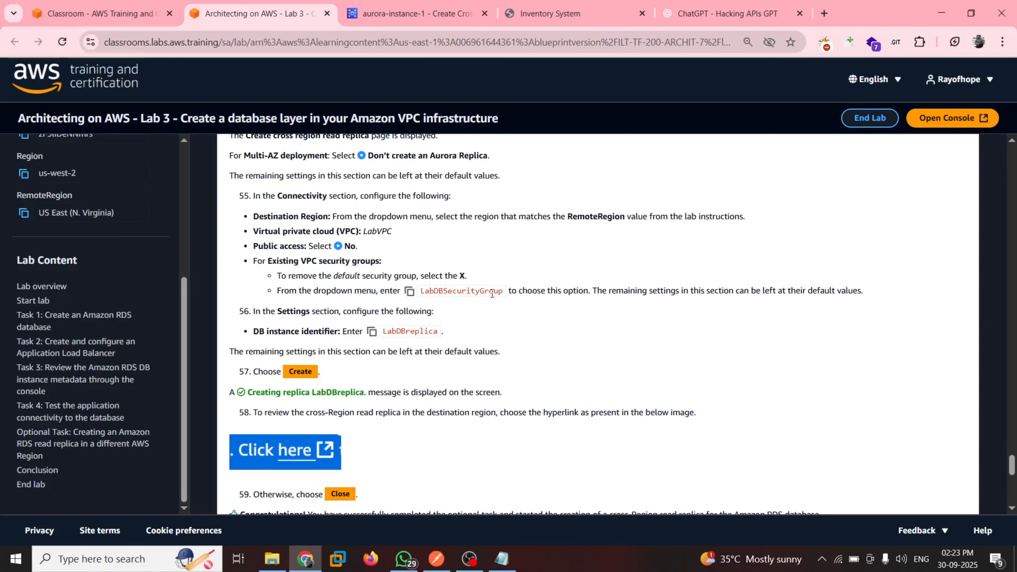
scroll(258, 334, "down", 2)
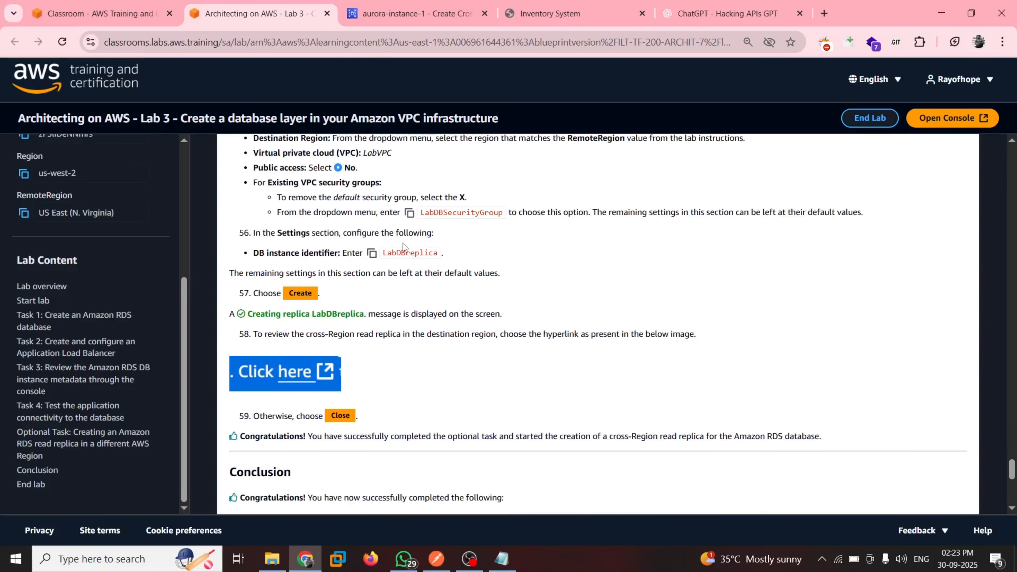
left_click(372, 254)
Check the Read replica source options in the replica's Settings section
left_click(413, 13)
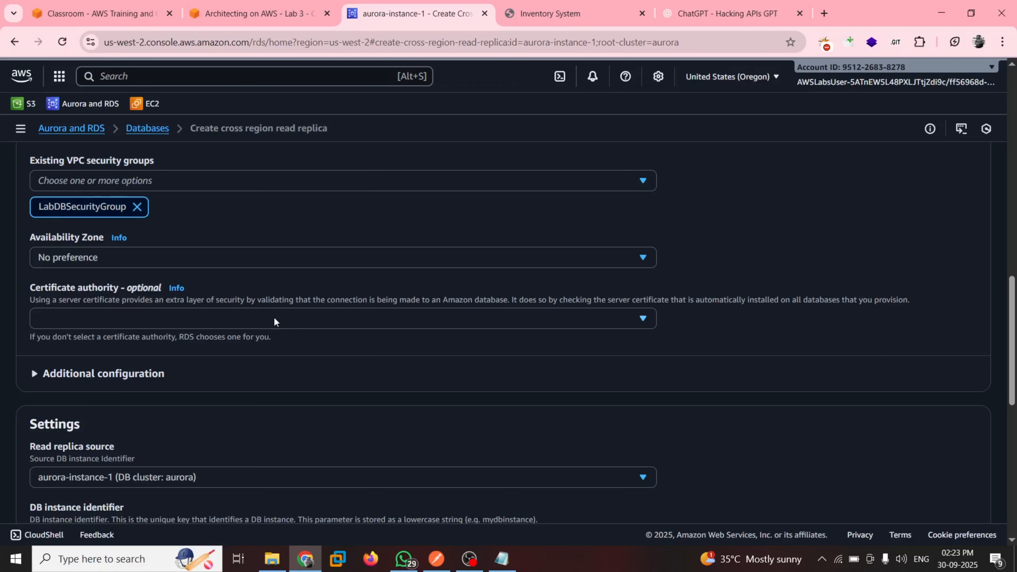
scroll(274, 321, "down", 3)
scroll(249, 326, "down", 1)
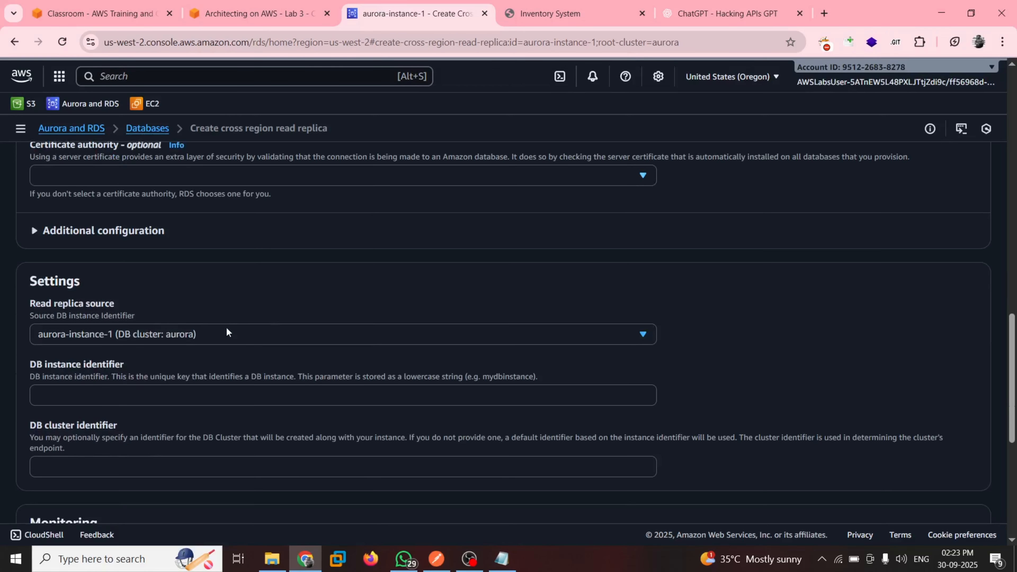
left_click(121, 332)
left_click(135, 355)
left_click(249, 35)
Recheck step 56 of the lab guide and set the replica's DB instance identifier to LabDBreplica
left_click(256, 13)
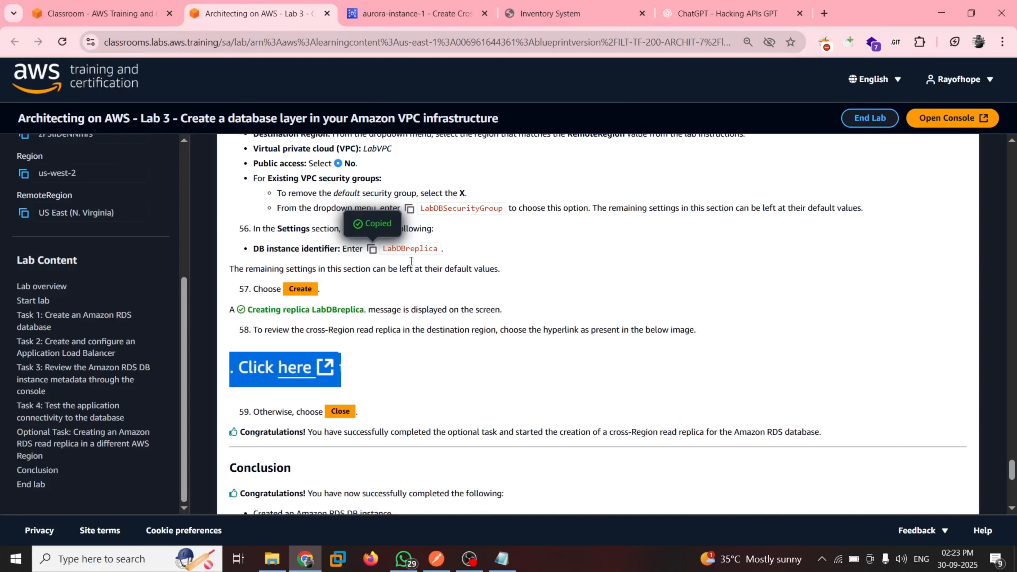
scroll(356, 254, "down", 1)
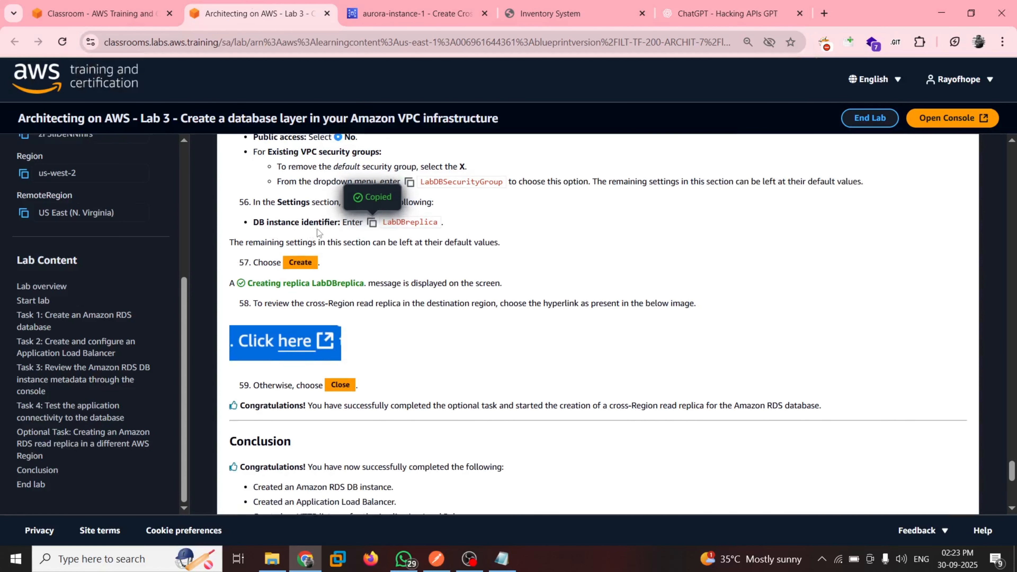
left_click(412, 13)
left_click(79, 393)
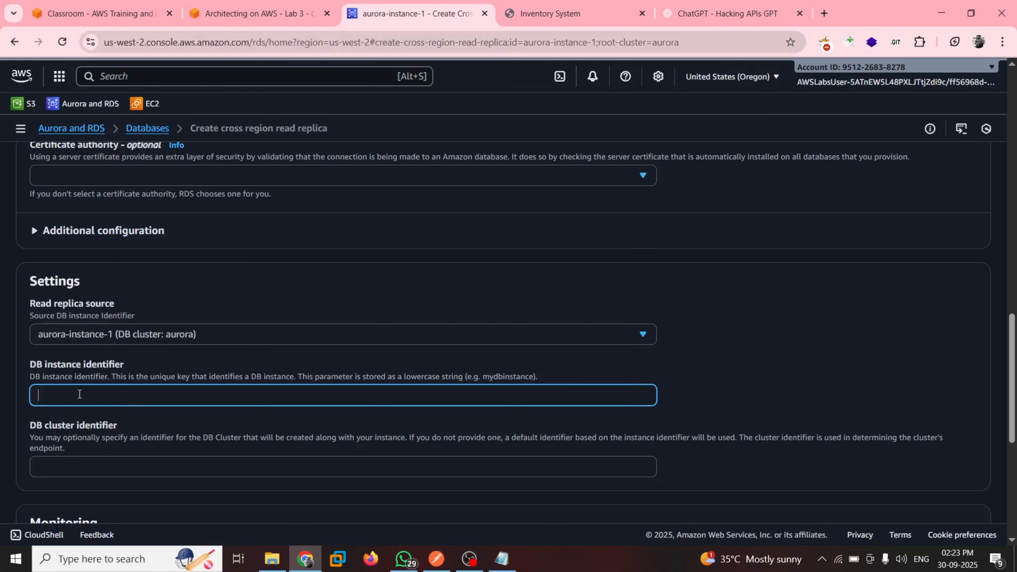
key("ctrl+v")
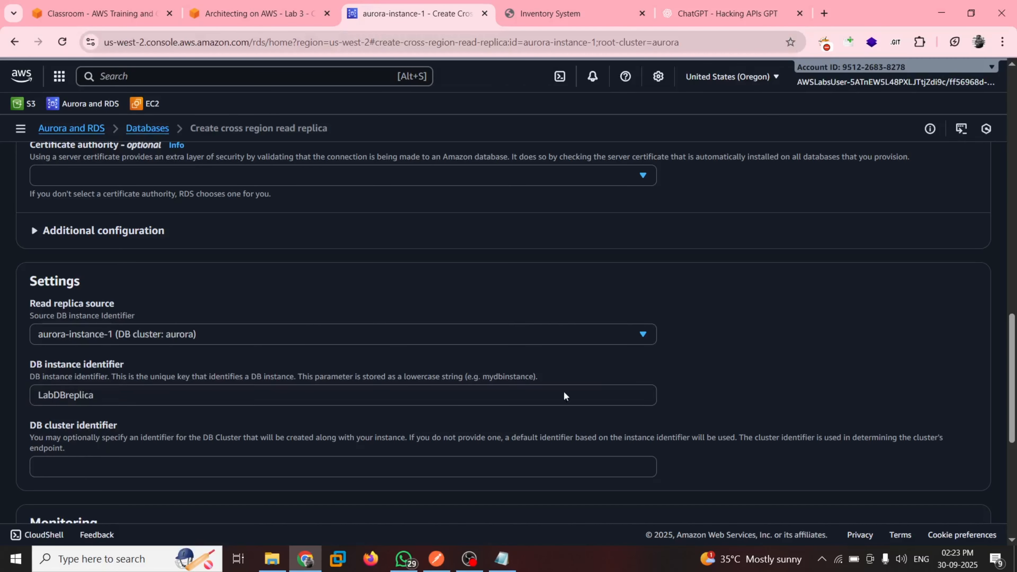
Review the remaining replica settings against the lab guide and create the cross-Region read replica
scroll(464, 402, "down", 5)
scroll(398, 339, "down", 2)
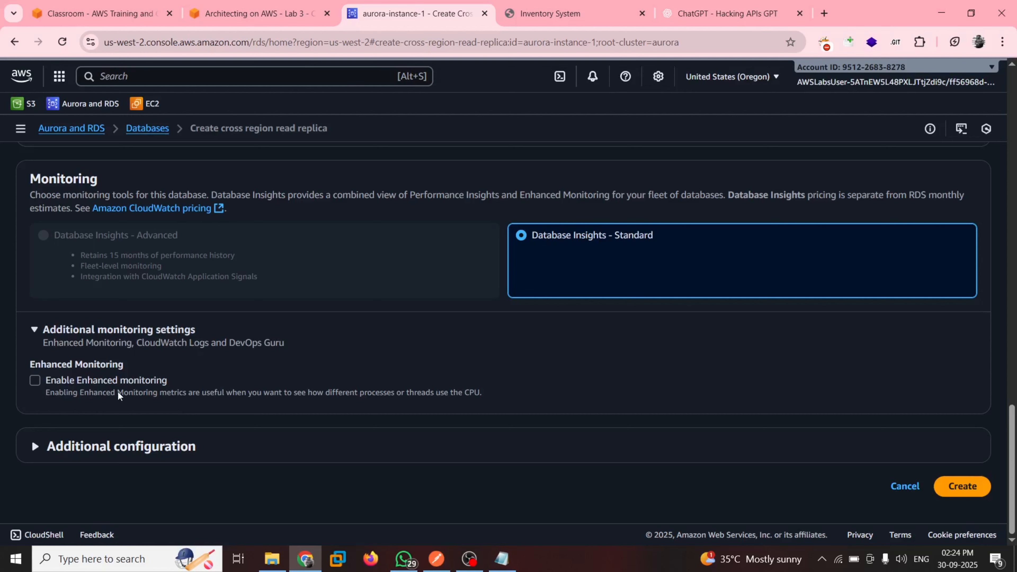
left_click(240, 10)
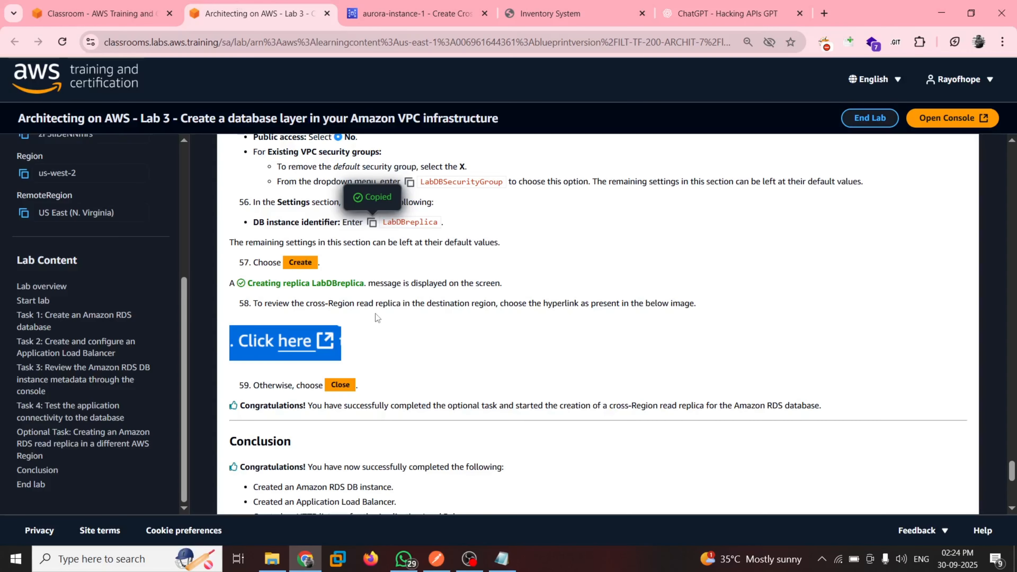
scroll(381, 319, "down", 2)
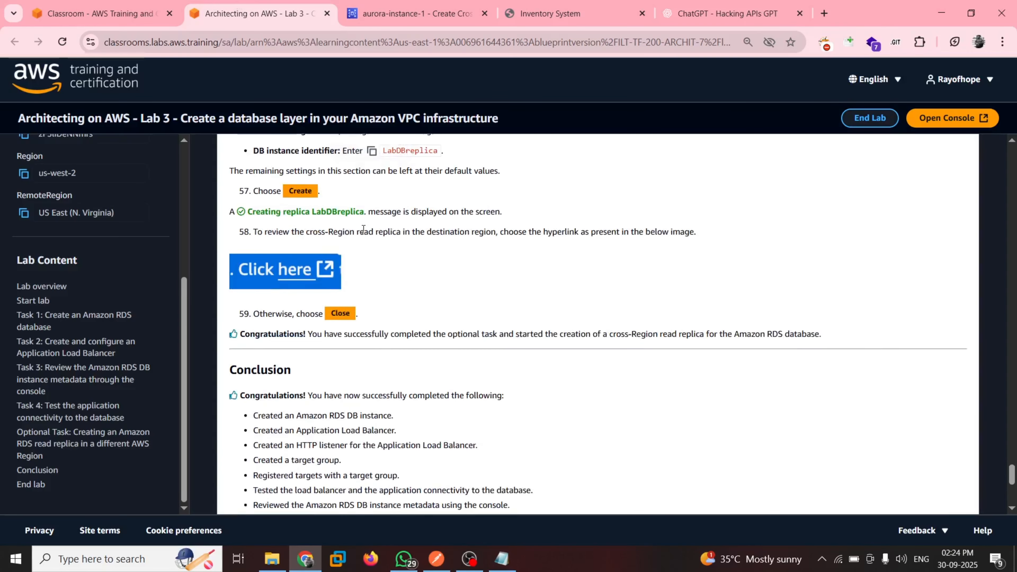
scroll(424, 313, "down", 2)
left_click(412, 13)
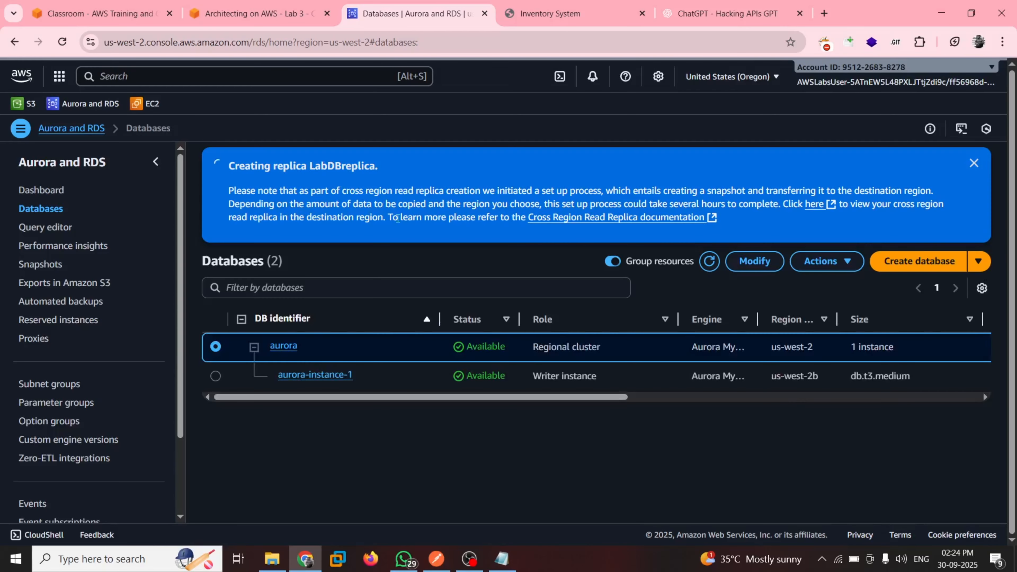
Check the lab guide's conclusion, the Inventory System page and the replica creation notice in the Databases list
left_click(252, 12)
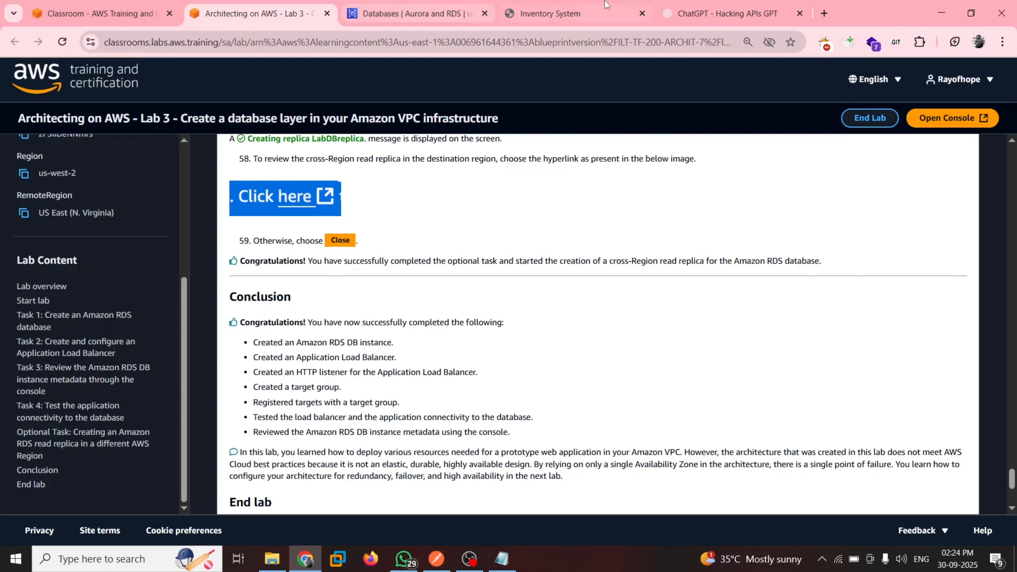
left_click(549, 13)
left_click(216, 5)
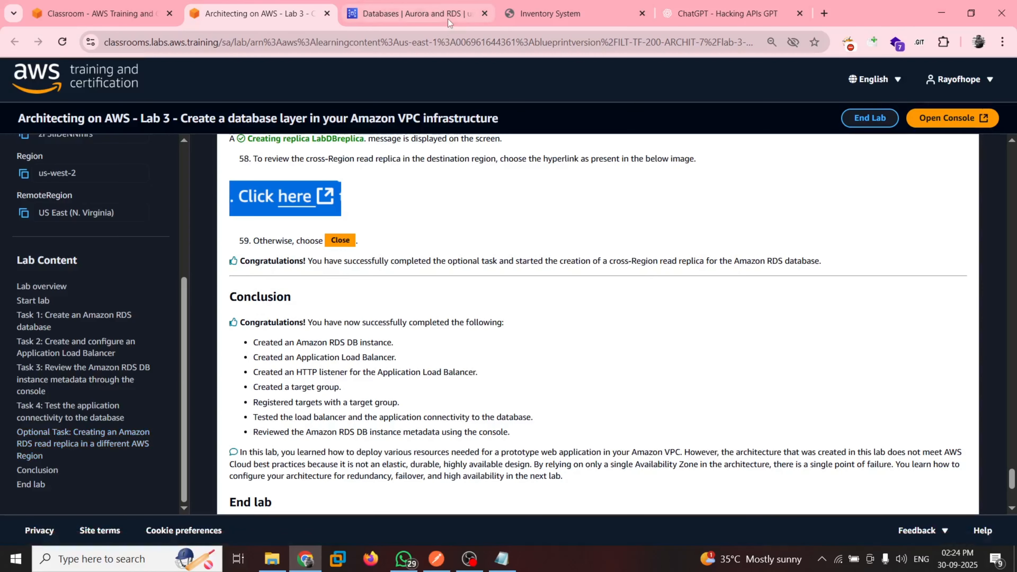
left_click(427, 4)
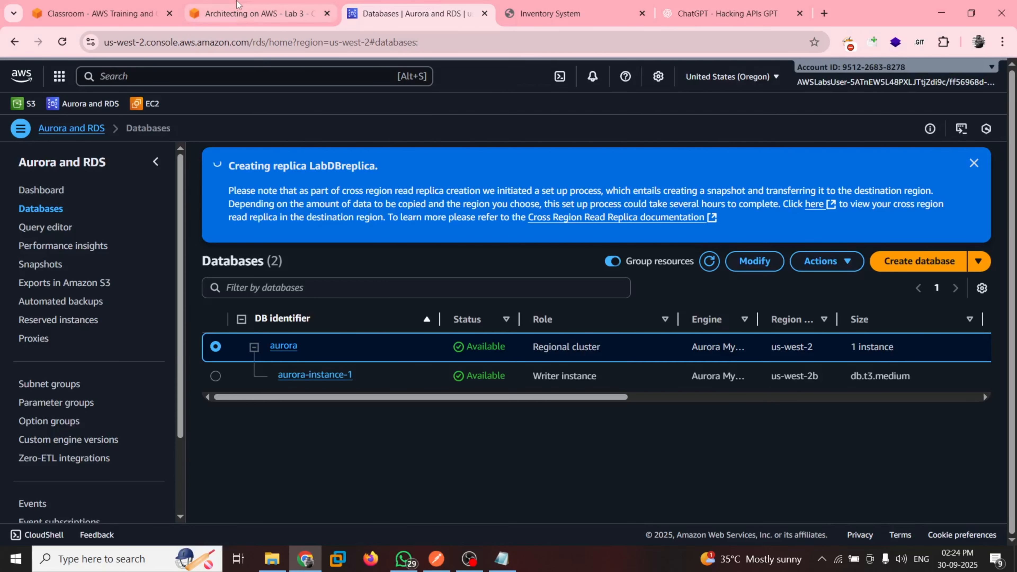
Return to the lab guide's End lab section, end the lab and confirm ending it
left_click(248, 12)
scroll(451, 400, "down", 5)
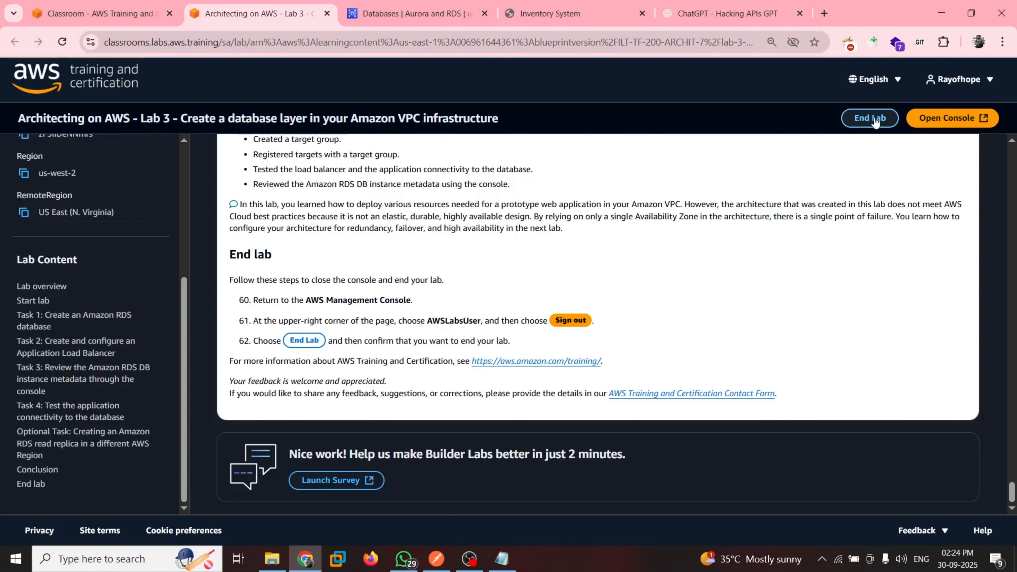
left_click(875, 122)
left_click(647, 330)
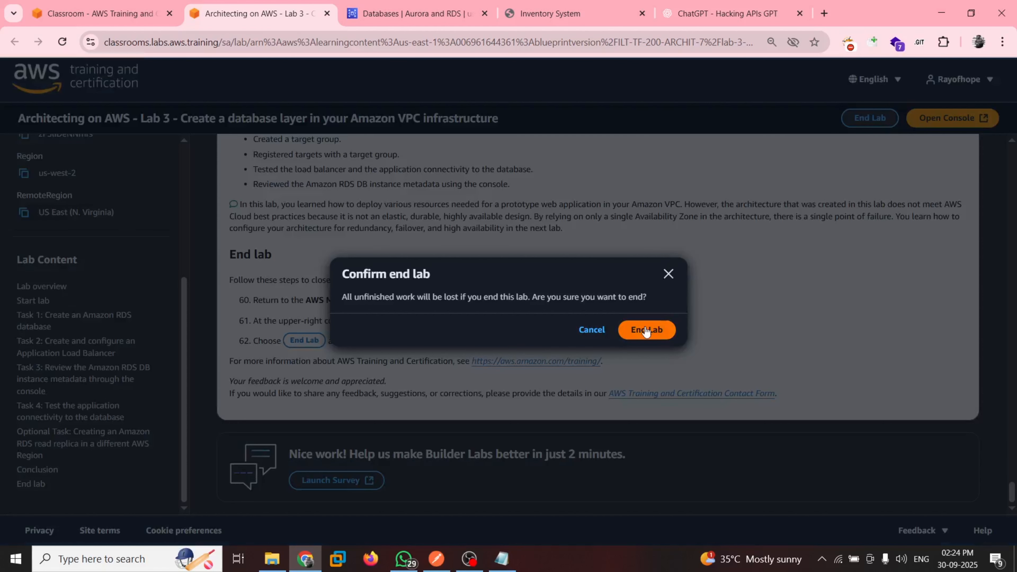